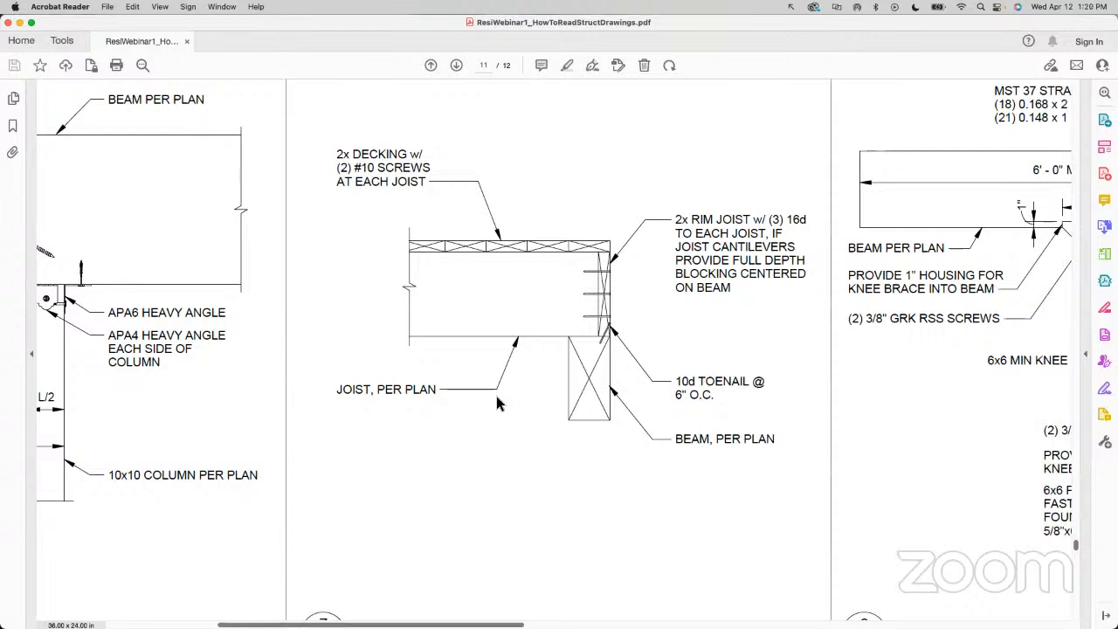
- Go back from the deck joist to beam detail on sheet S3.3 to the deck area of the main level floor framing plan, S02
scroll(496, 395, down, 5)
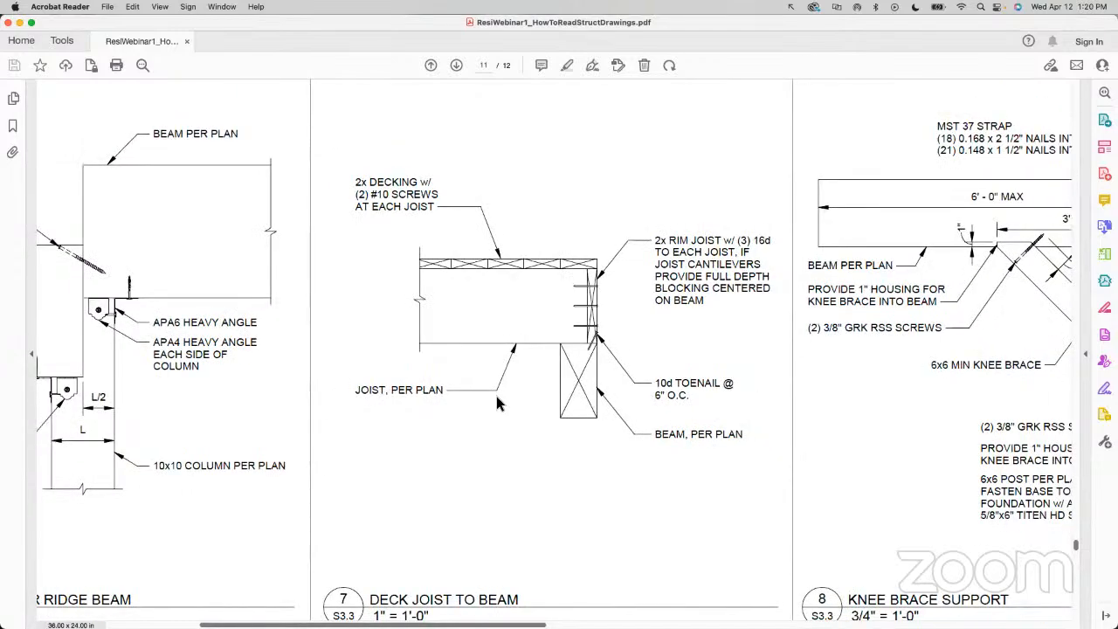
scroll(498, 398, down, 6)
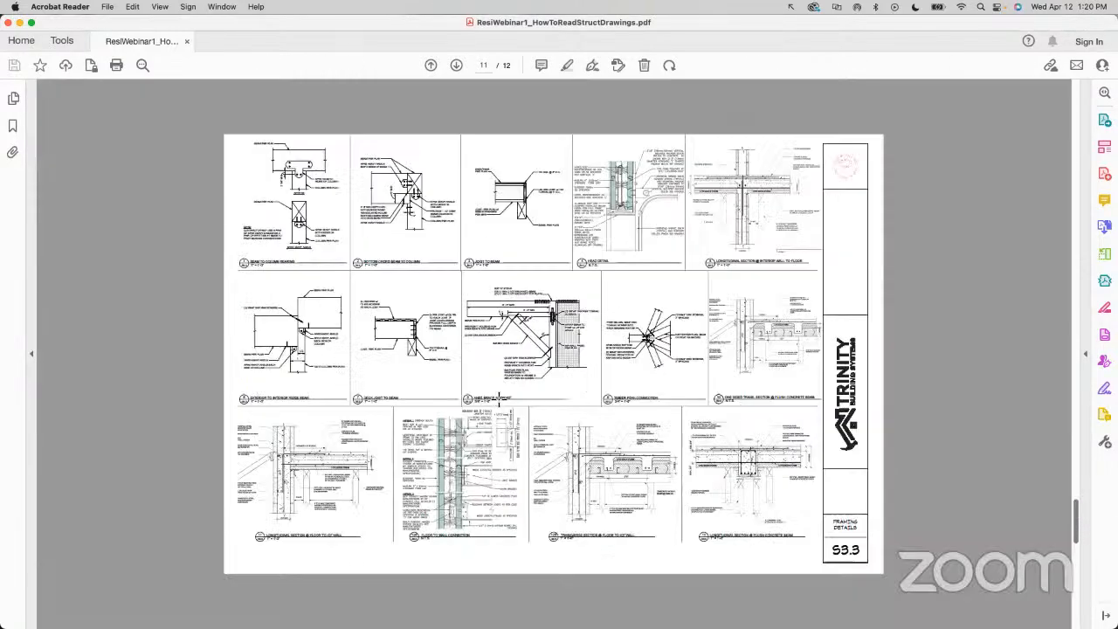
scroll(498, 397, up, 3)
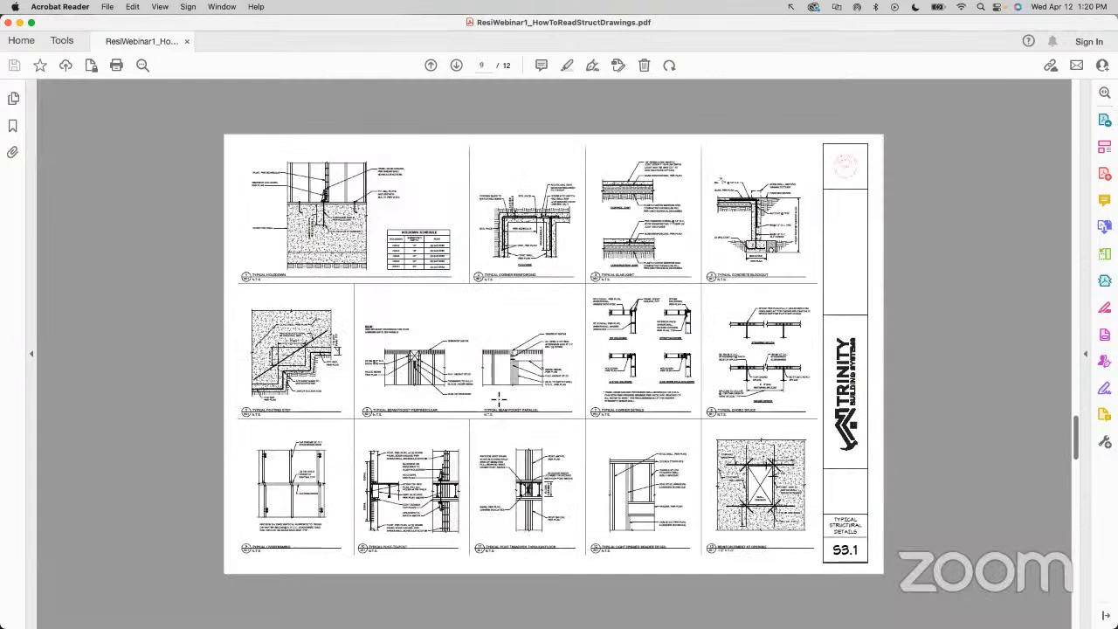
scroll(498, 399, up, 3)
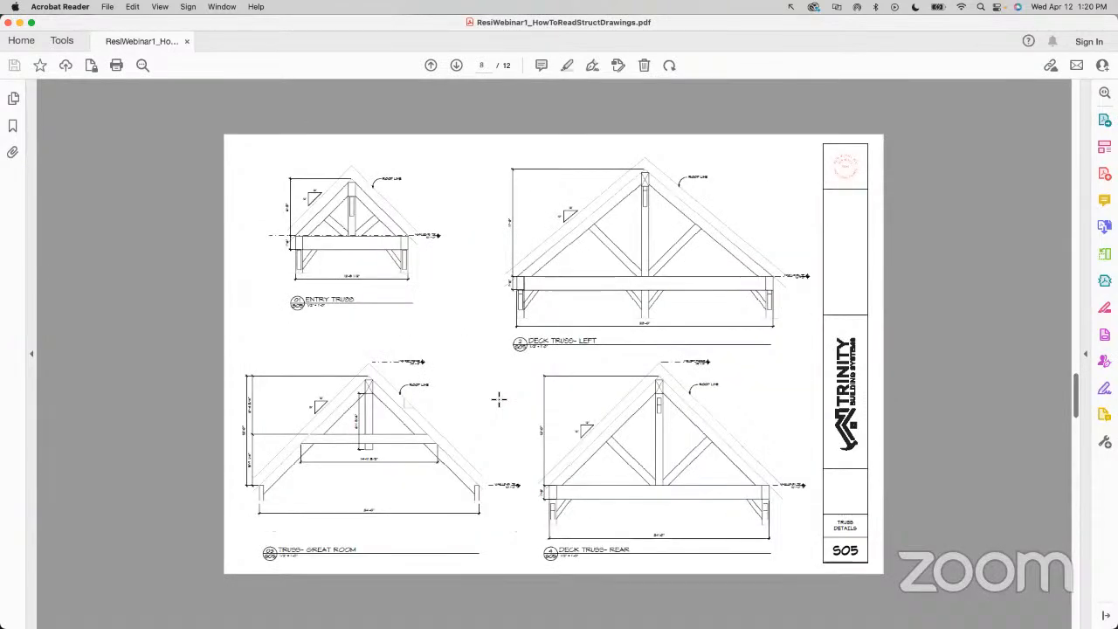
scroll(498, 399, up, 3)
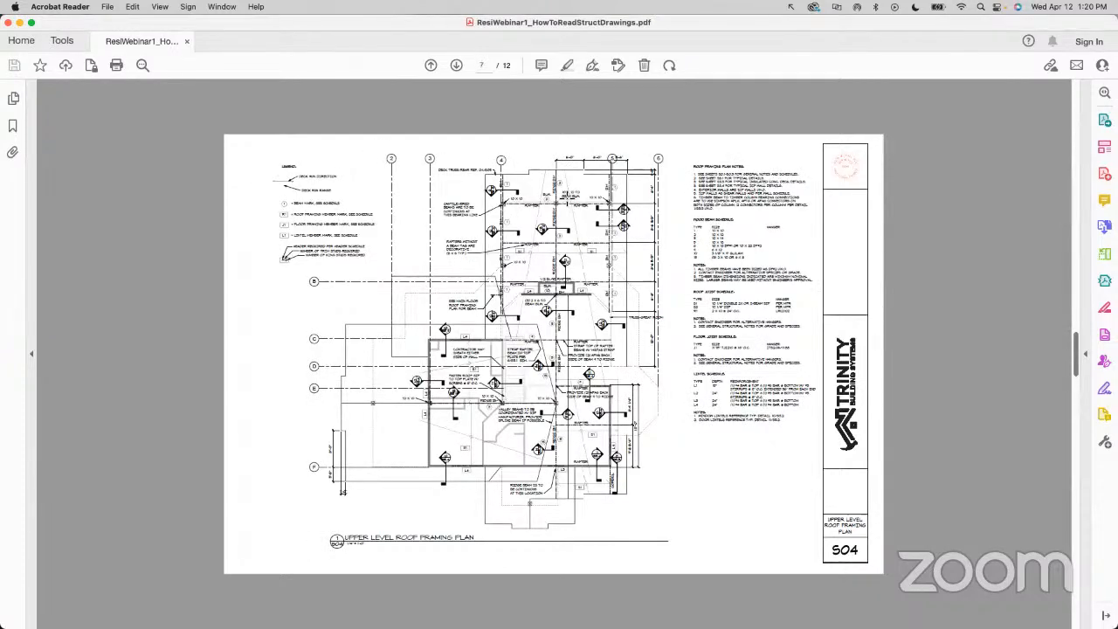
scroll(567, 199, up, 3)
scroll(566, 199, up, 3)
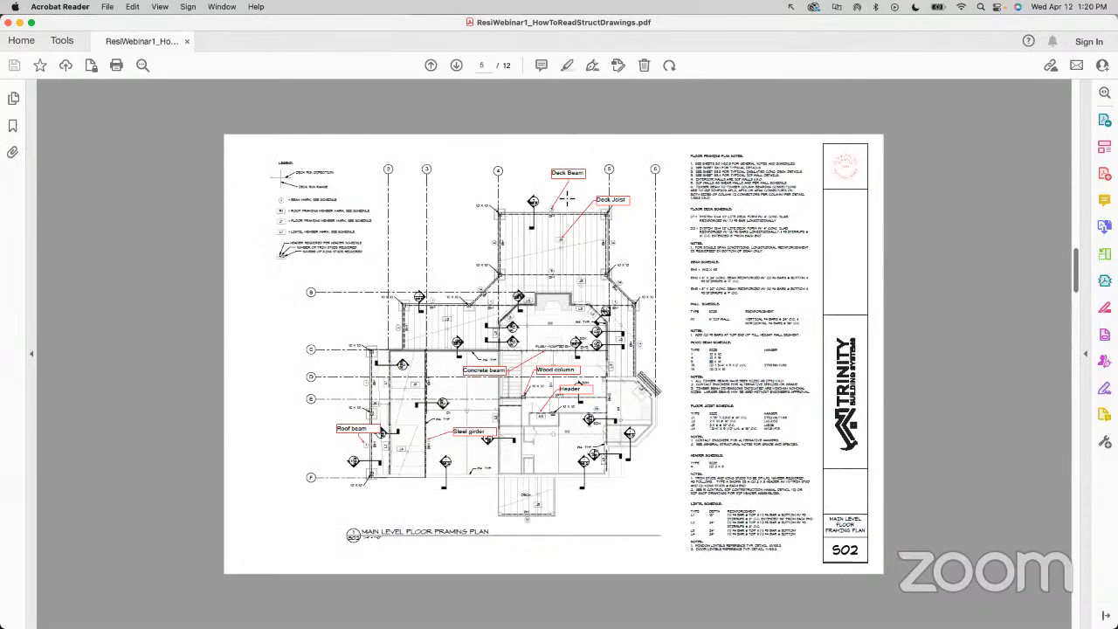
scroll(567, 199, up, 1)
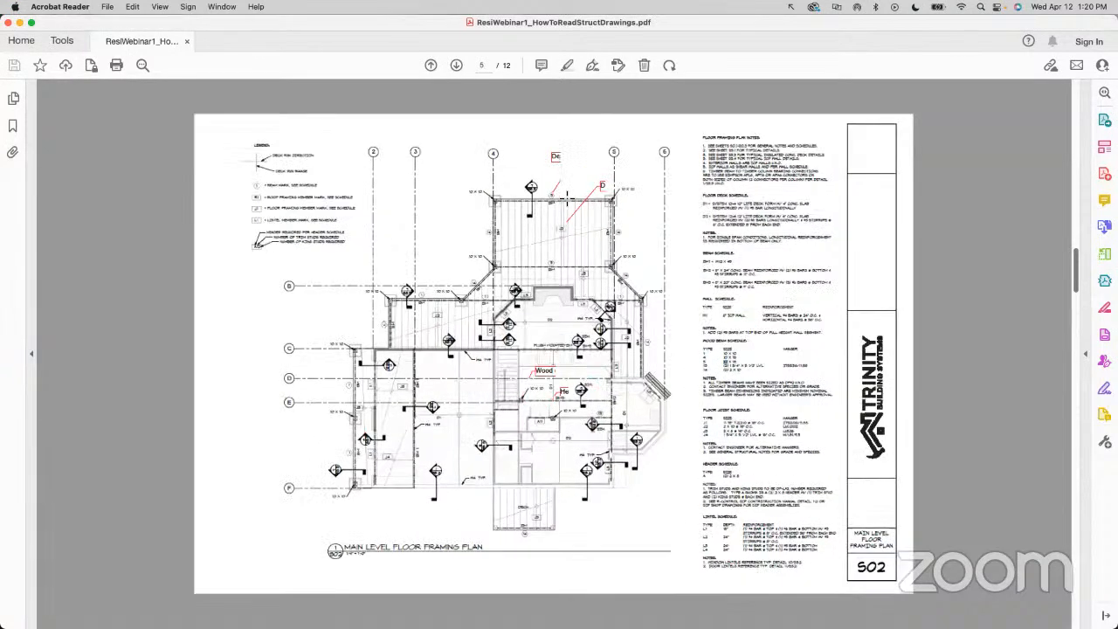
scroll(567, 199, up, 6)
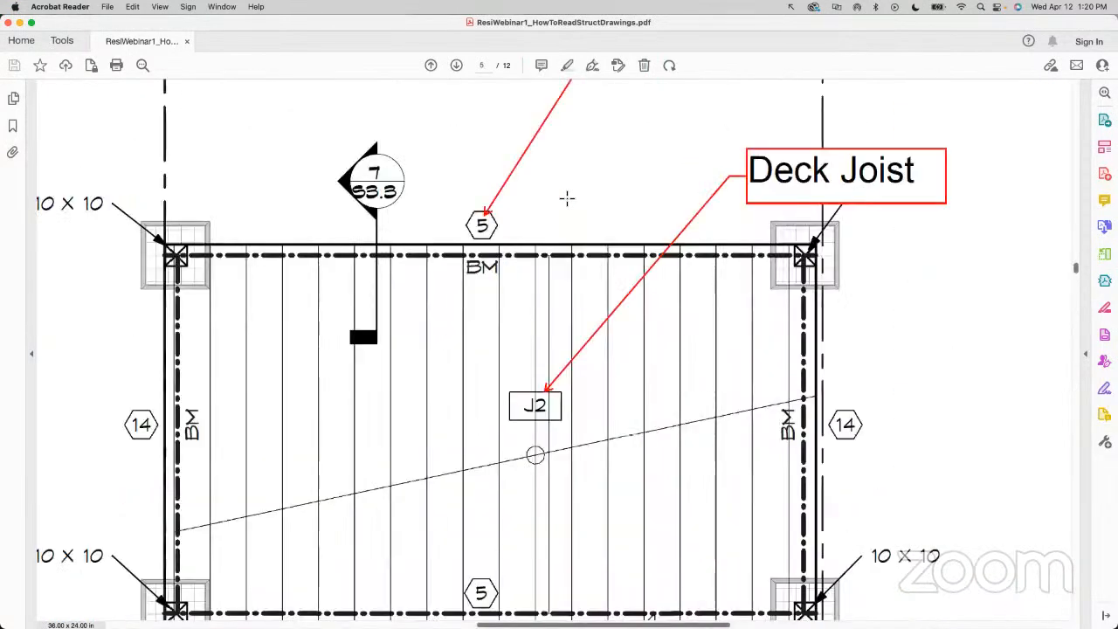
- Outline the two type 5 deck beams spanning between the 10 x 10 columns to point out the joist supports
scroll(566, 199, down, 1)
scroll(567, 199, left, 1)
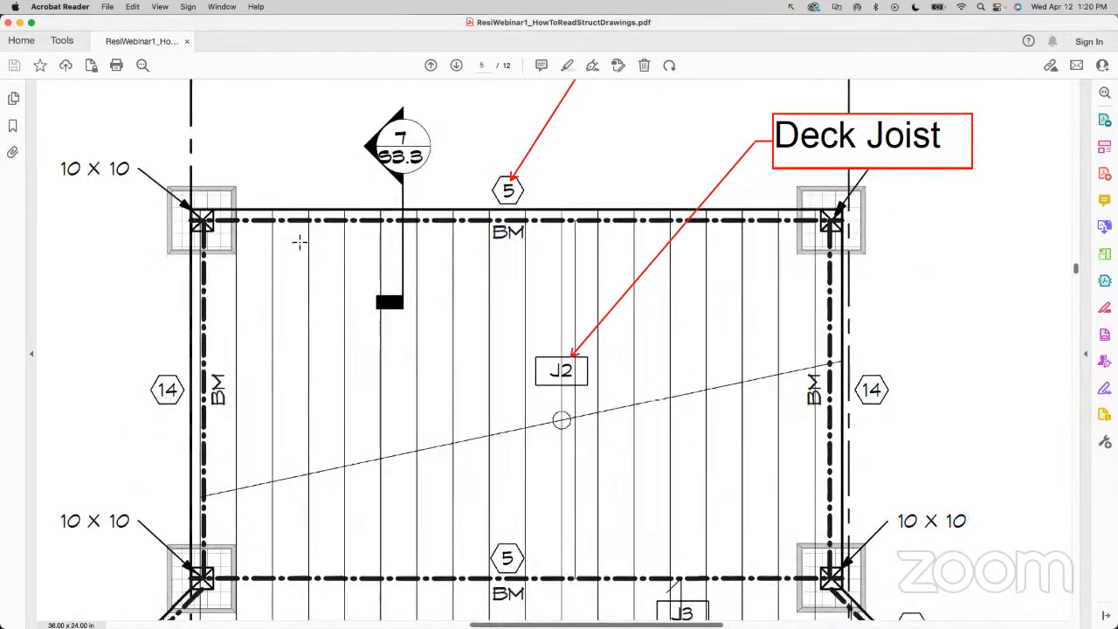
drag(758, 219, 843, 232)
drag(186, 572, 844, 588)
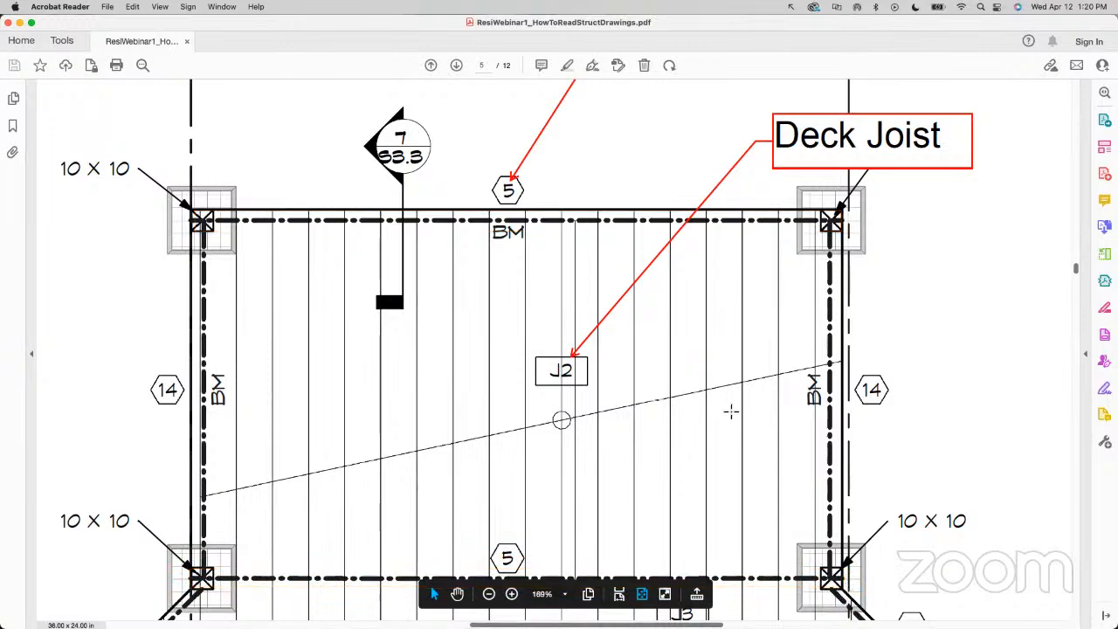
- Find the floor joist schedule beside the main level floor framing plan and enlarge it for reading
scroll(731, 411, down, 5)
scroll(730, 411, down, 2)
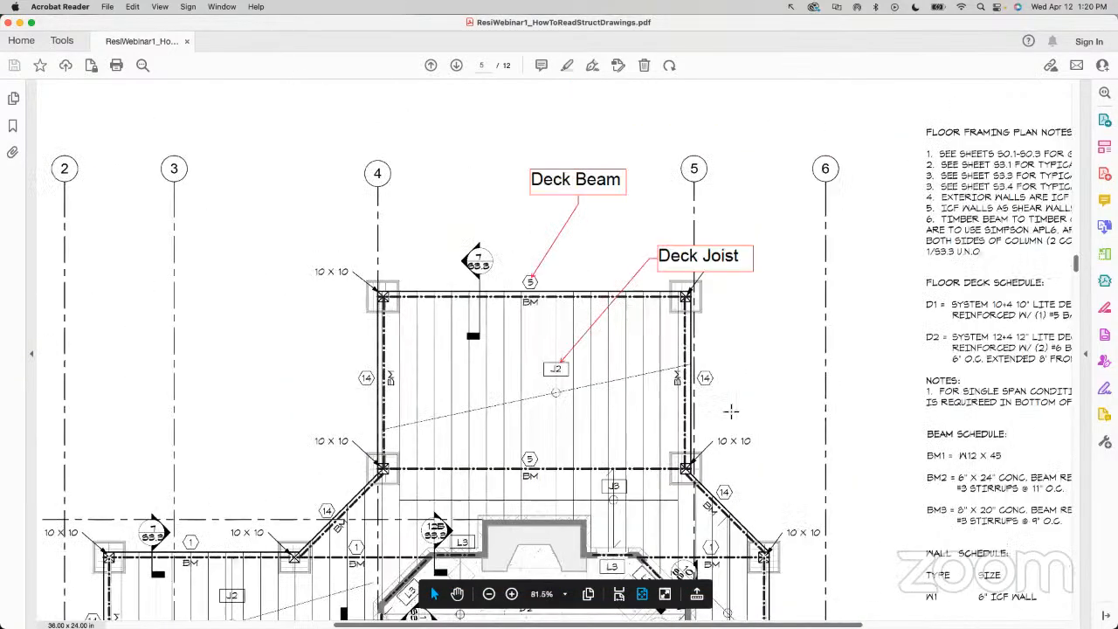
scroll(731, 412, right, 3)
scroll(731, 411, down, 15)
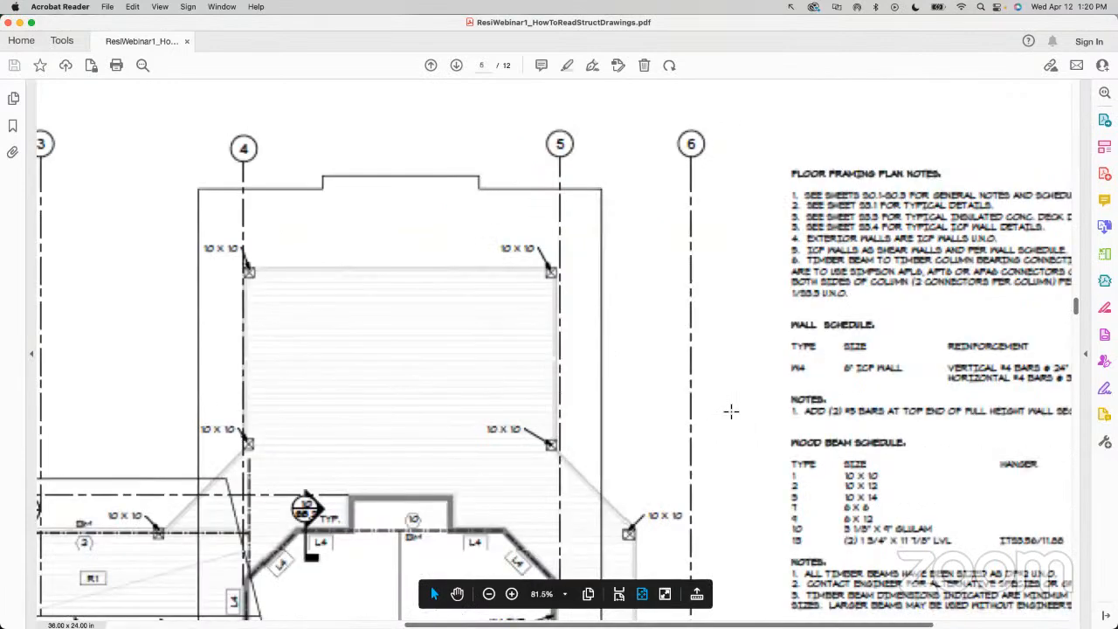
scroll(836, 415, up, 15)
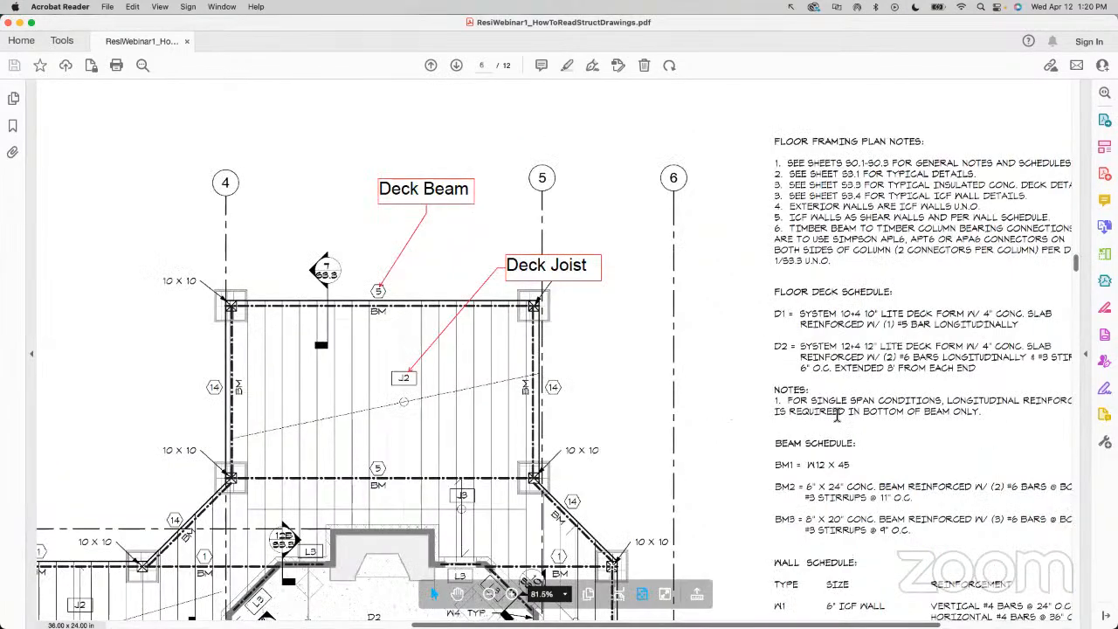
scroll(836, 415, down, 3)
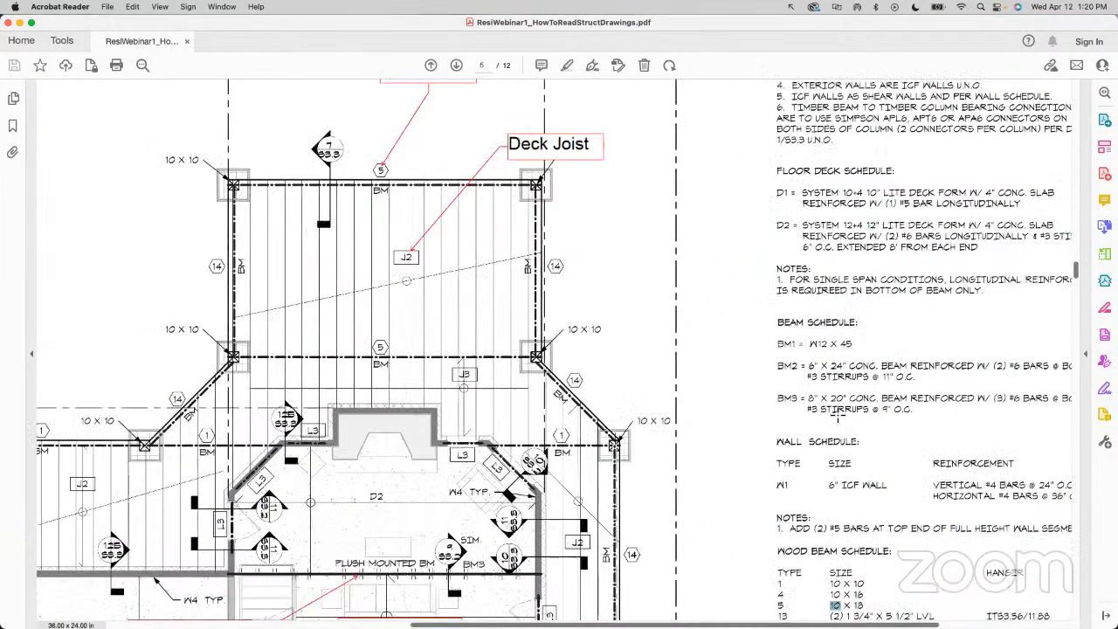
scroll(837, 415, down, 7)
scroll(836, 415, right, 2)
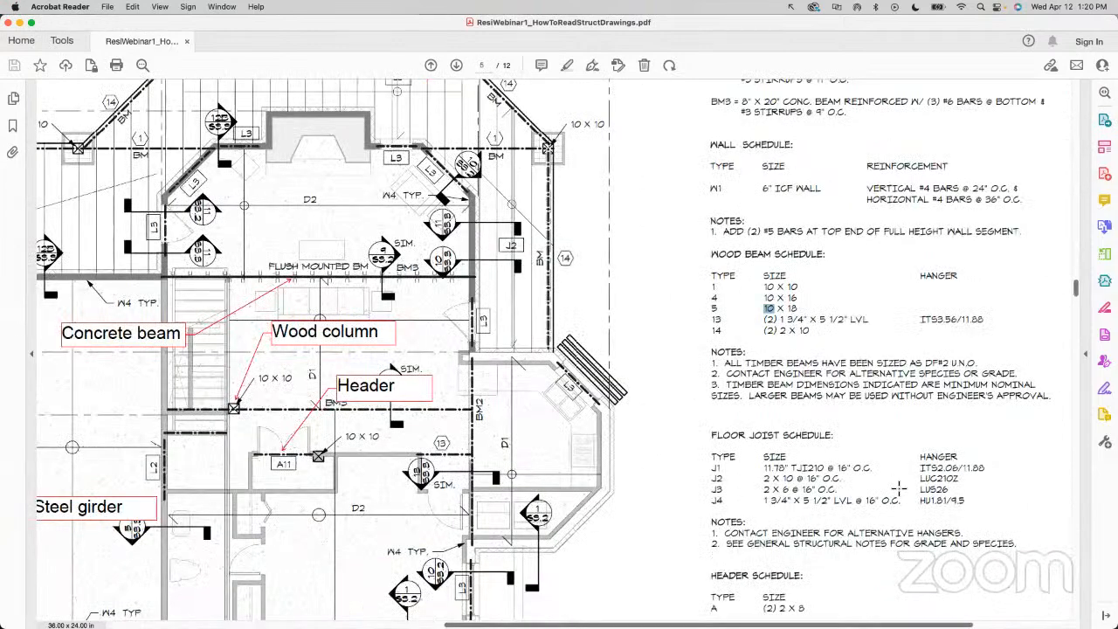
scroll(898, 487, up, 5)
scroll(897, 487, right, 3)
scroll(897, 487, down, 1)
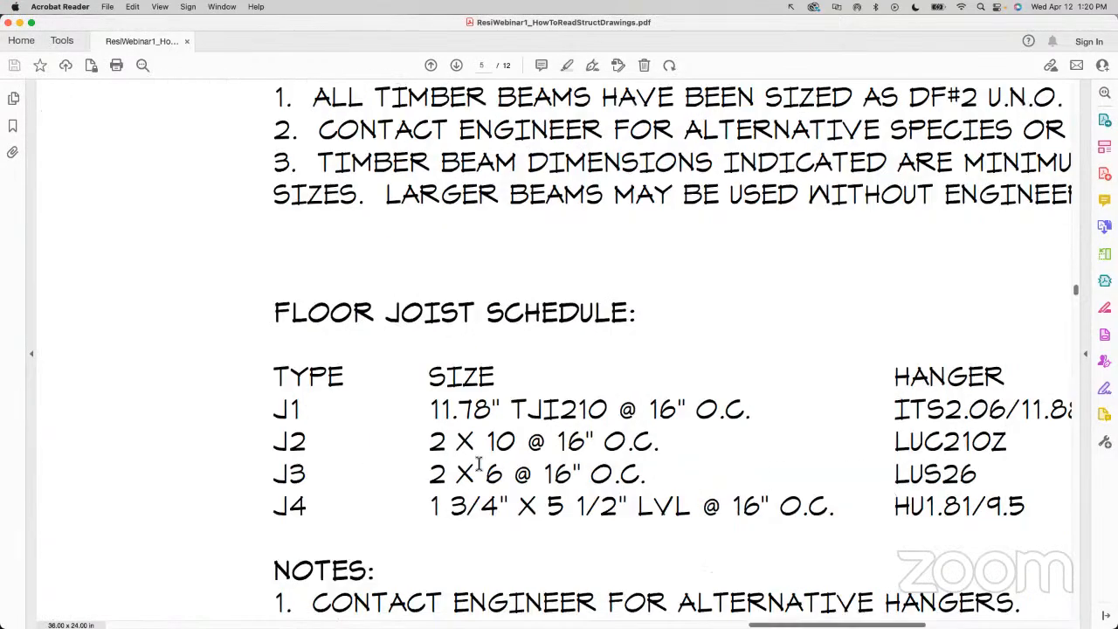
- Highlight the J2 joist's size and spacing, then its hanger, in the floor joist schedule, and clear the selection
scroll(576, 424, down, 1)
drag(609, 421, 391, 430)
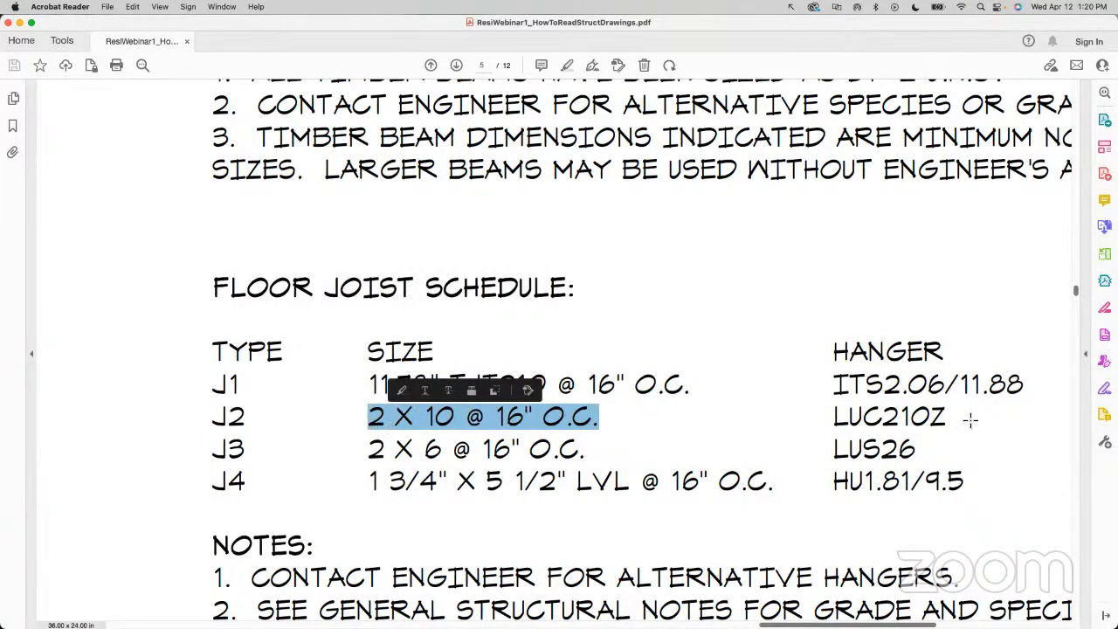
drag(953, 423, 829, 425)
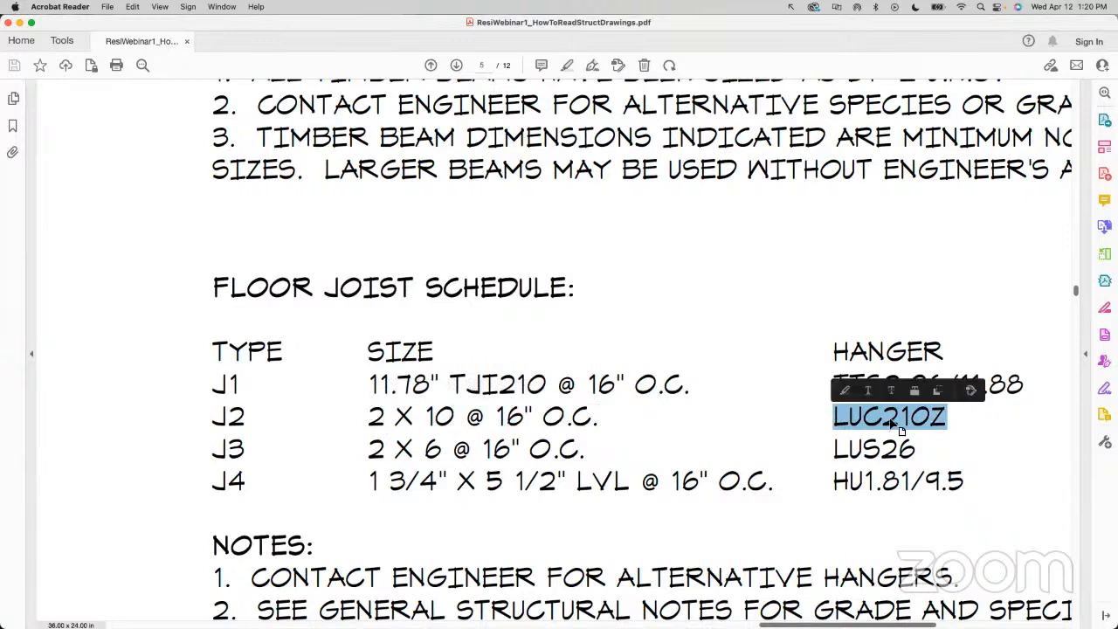
click(690, 461)
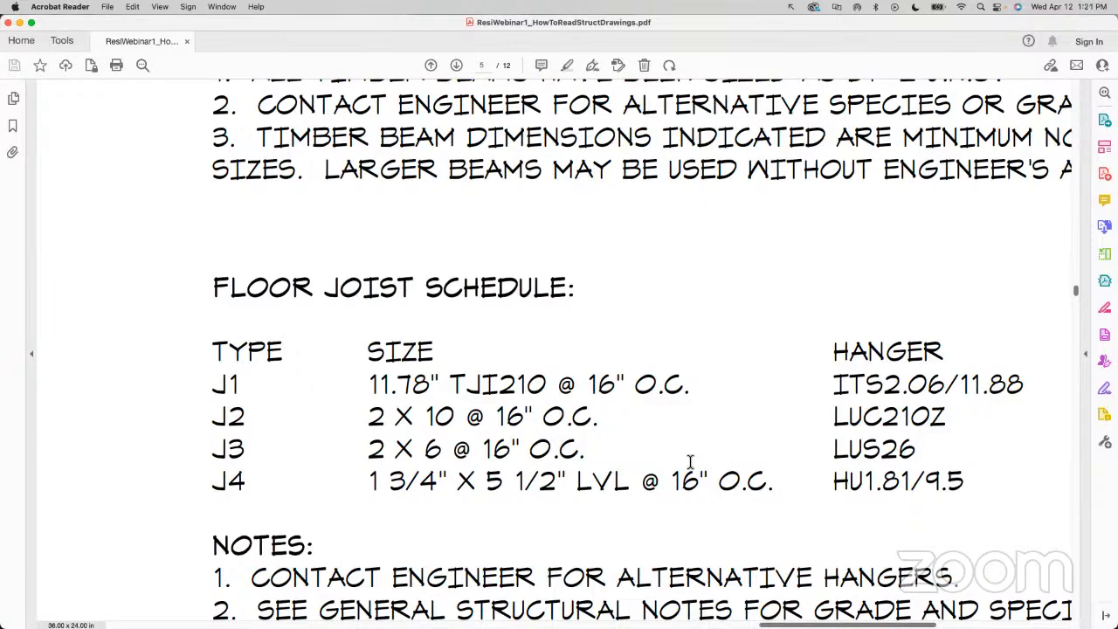
- Return from the schedules to the deck area of the main level floor framing plan, checking the foundation plan on the way
key(super+minus)
key(super+minus)
key(super+minus)
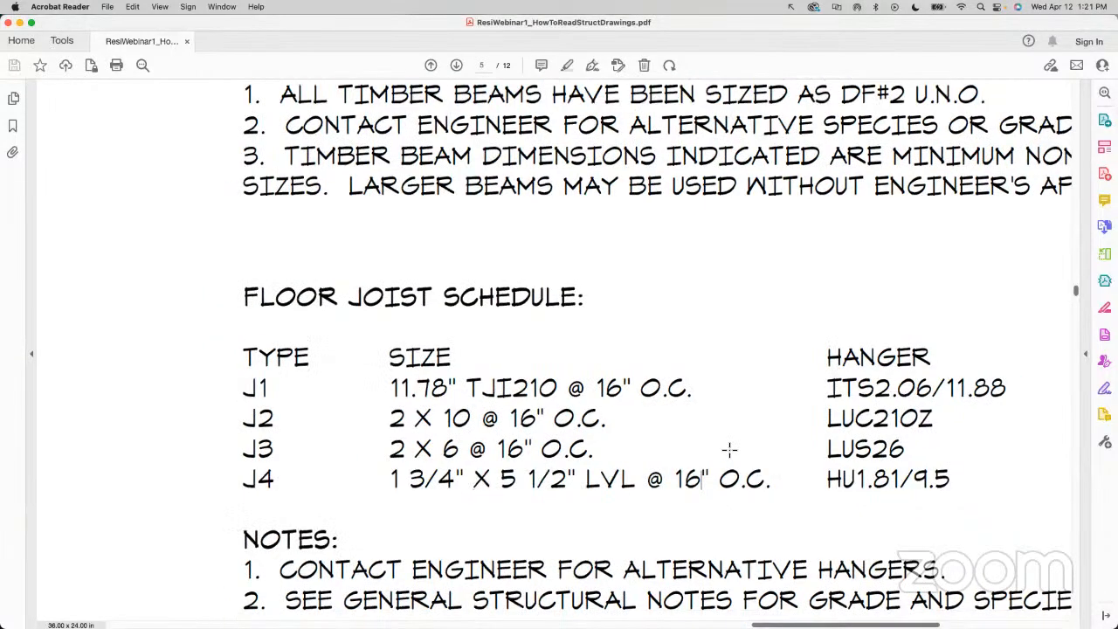
scroll(730, 449, up, 2)
scroll(730, 449, left, 3)
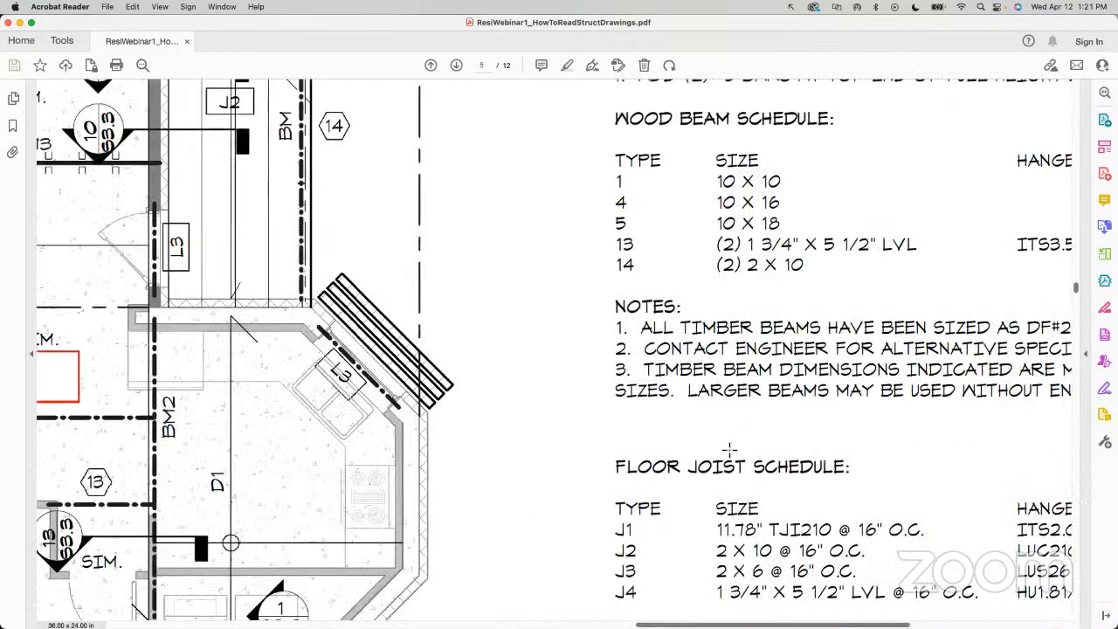
scroll(729, 449, up, 10)
scroll(729, 449, down, 4)
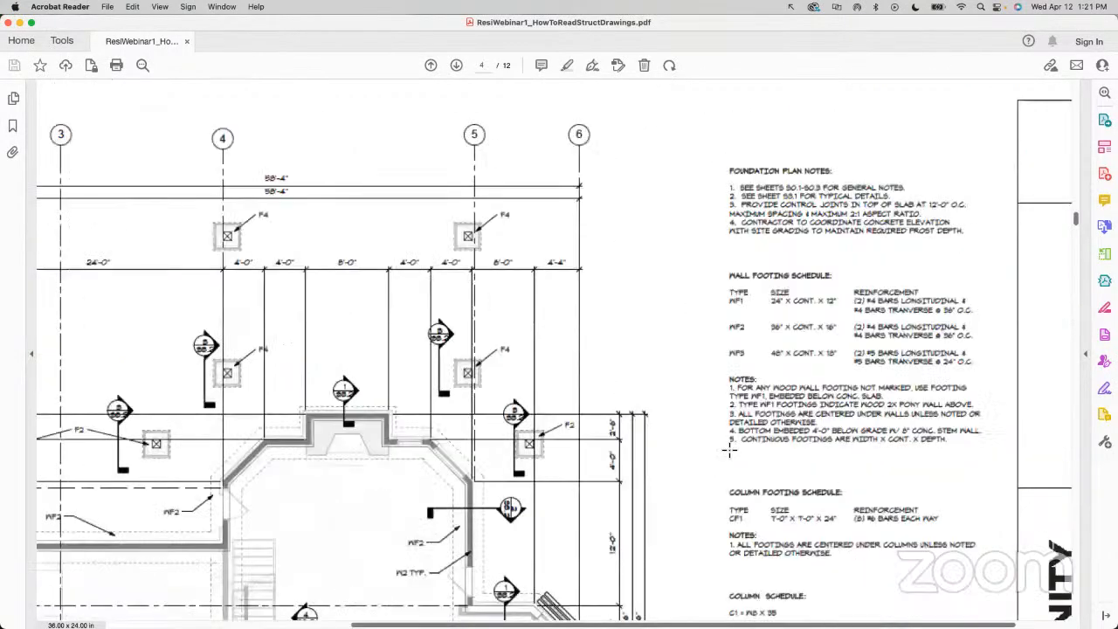
scroll(729, 449, down, 2)
scroll(729, 450, left, 1)
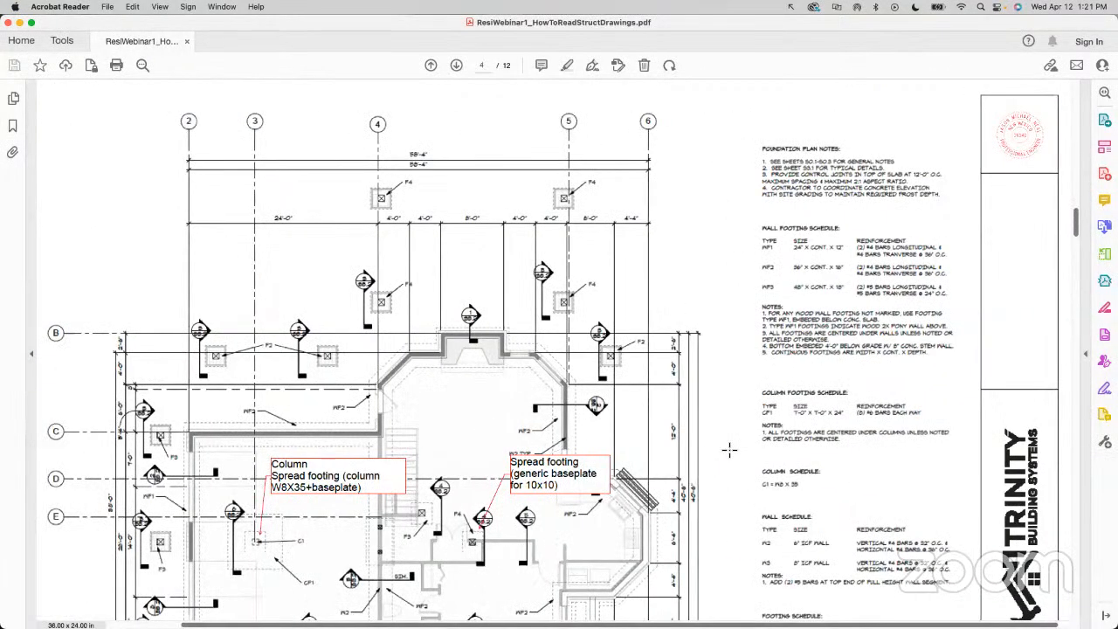
scroll(728, 449, down, 2)
scroll(513, 320, down, 5)
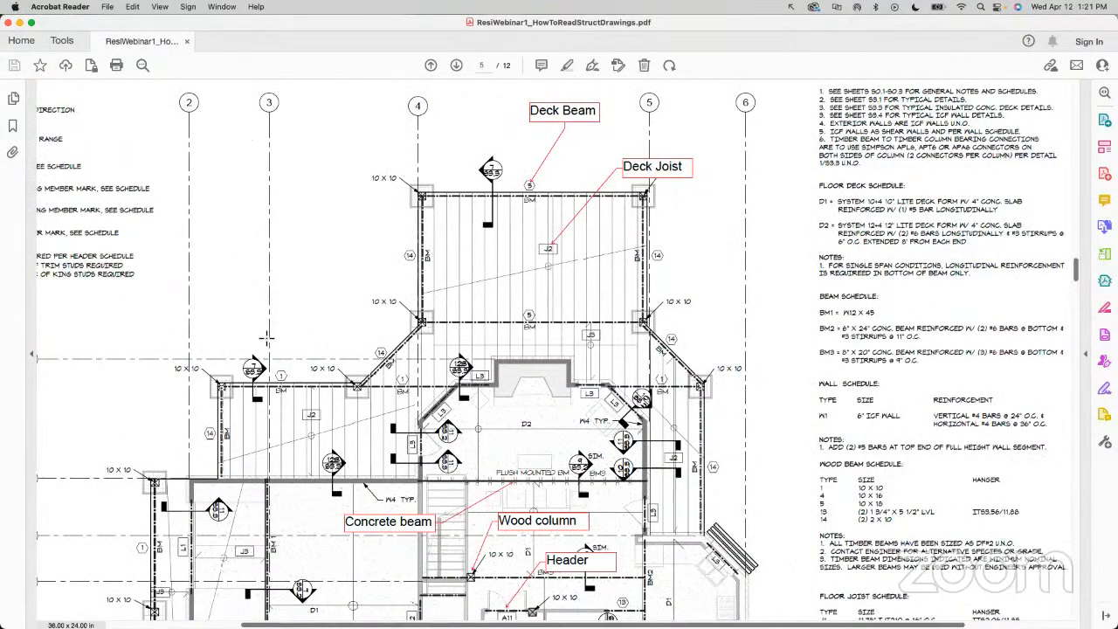
- Outline the type 5 beam on the house side of the deck, from column to column, above the fireplace
scroll(527, 320, up, 5)
mouse_move(227, 316)
mouse_down()
mouse_move(443, 322)
mouse_move(666, 305)
mouse_up()
drag(809, 320, 840, 335)
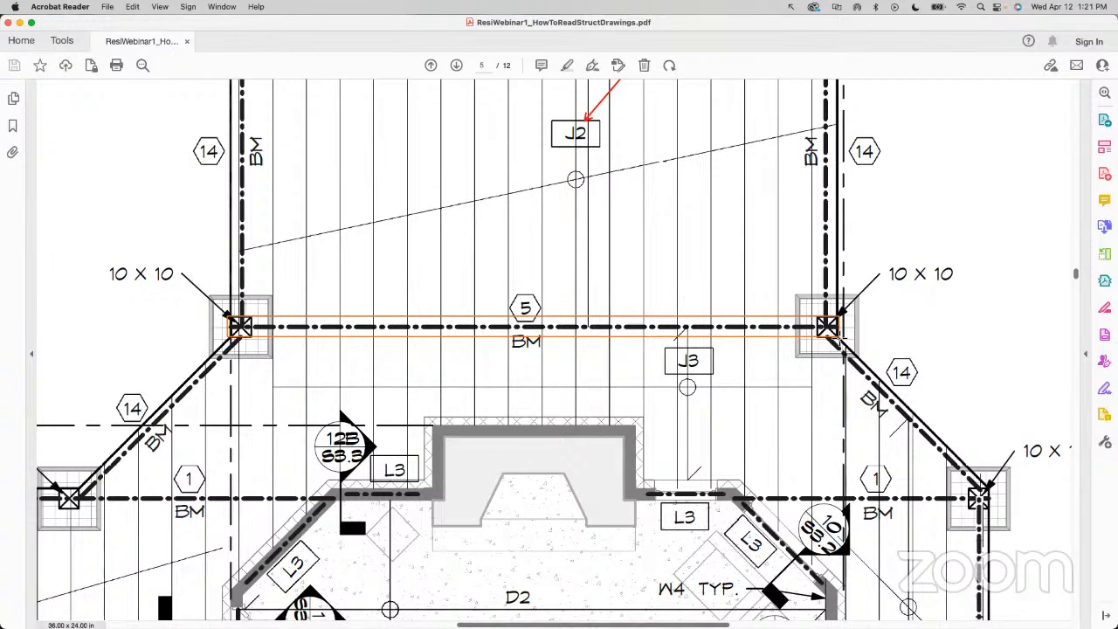
drag(840, 337, 840, 338)
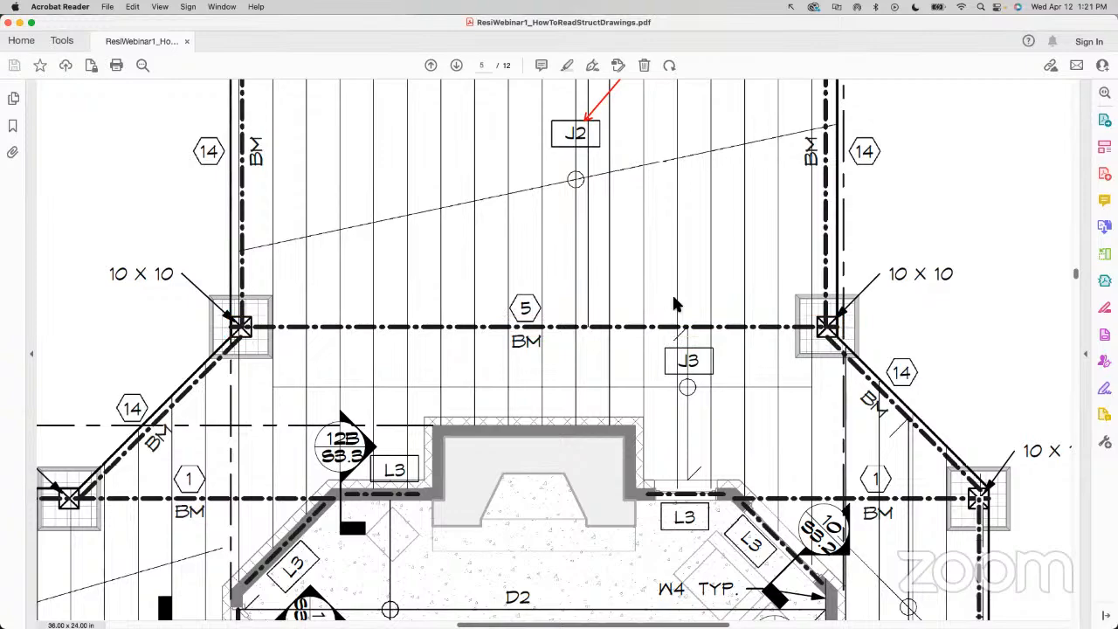
- Switch from the PDF drawings to the ClearCalcs website in Chrome
key(ctrl+Up)
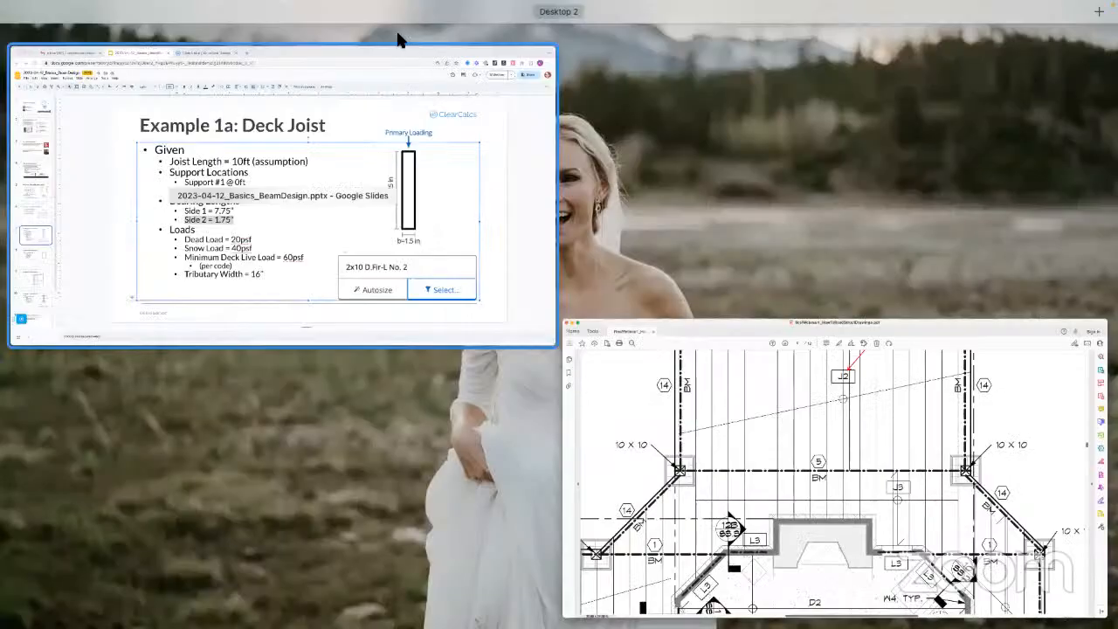
click(406, 53)
click(398, 34)
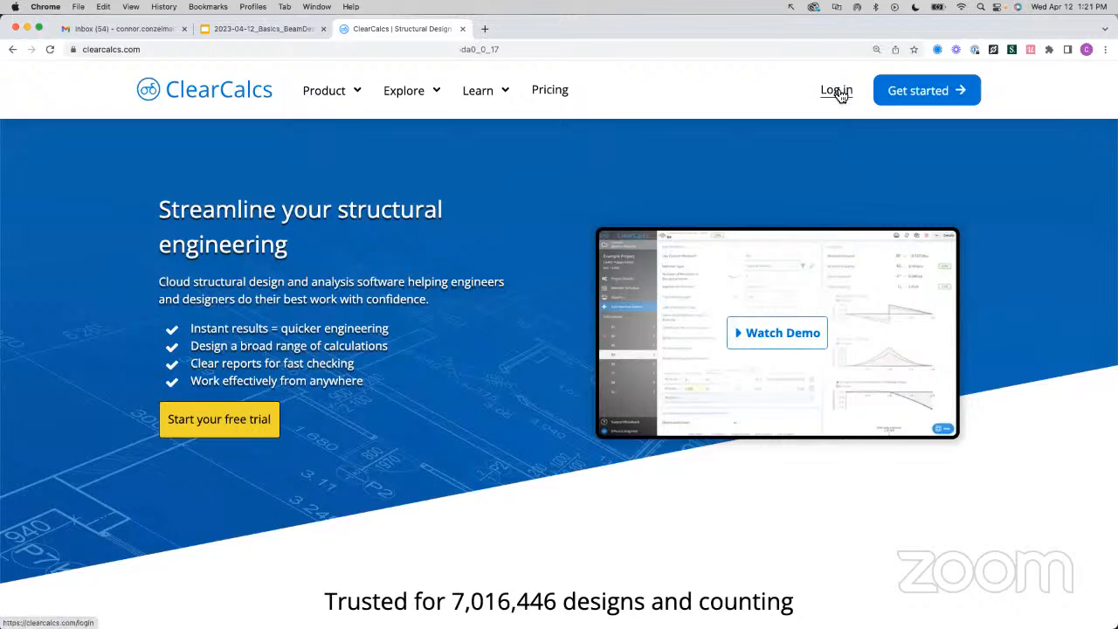
- Log in to ClearCalcs and open the project "Webinar: Beam Design in the Real World"
click(837, 91)
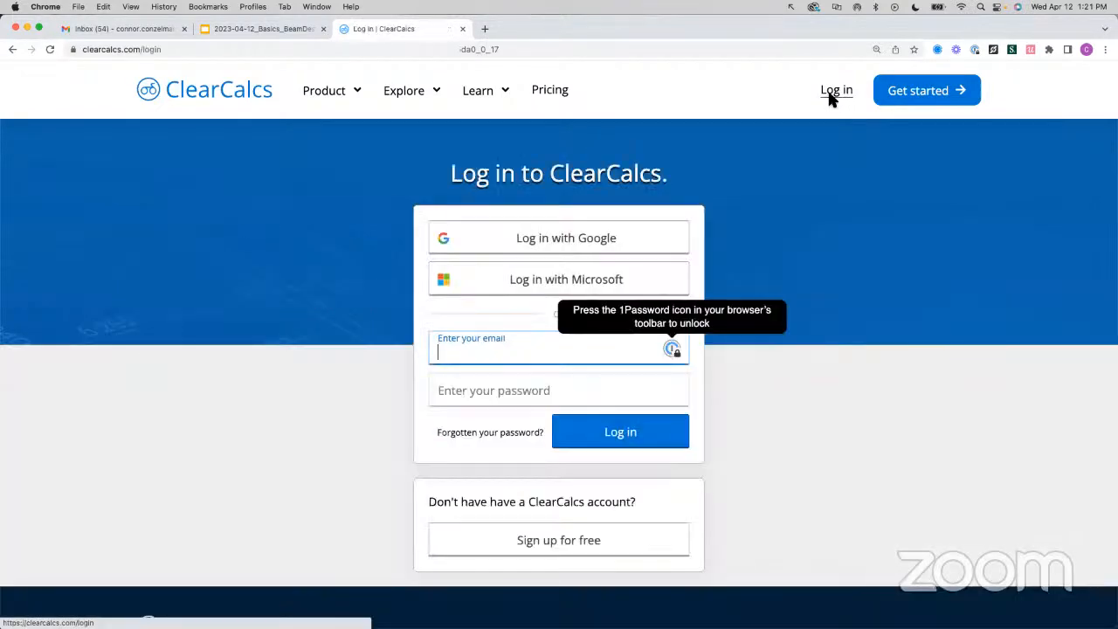
click(591, 431)
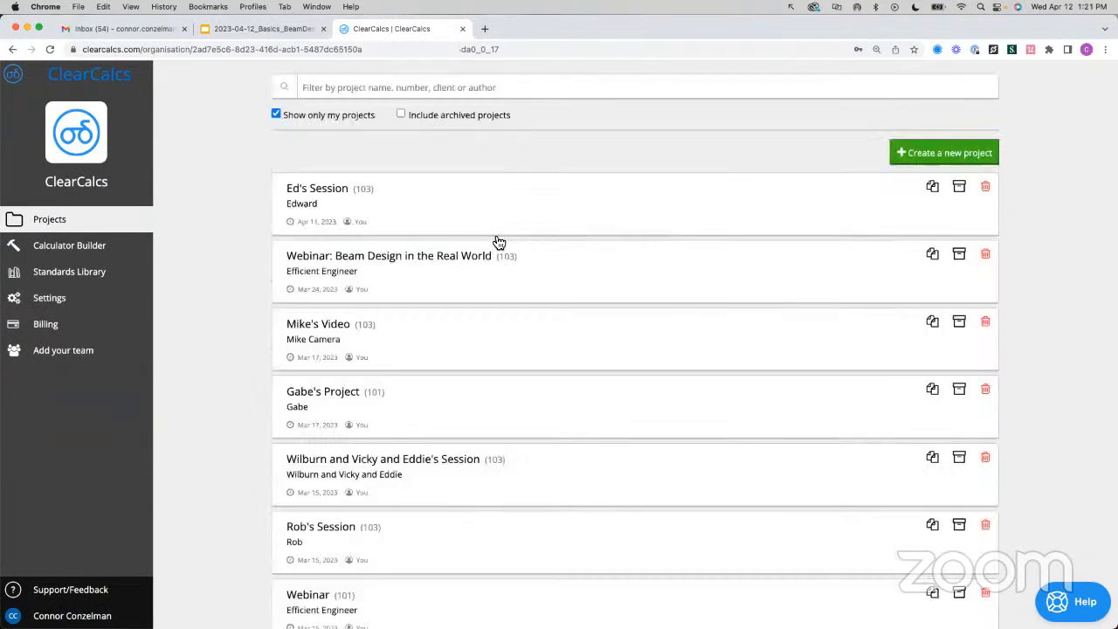
click(471, 271)
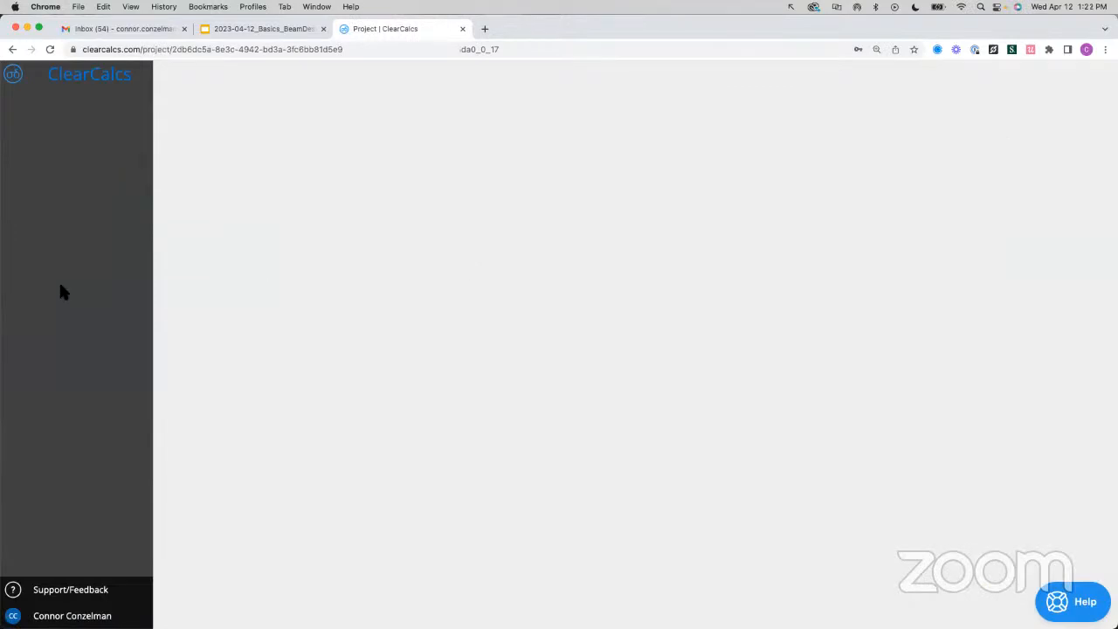
- Review the given values on the "Example 1a: Deck Joist" slide, highlighting the Side 2 bearing length, and return to the ClearCalcs project
click(223, 30)
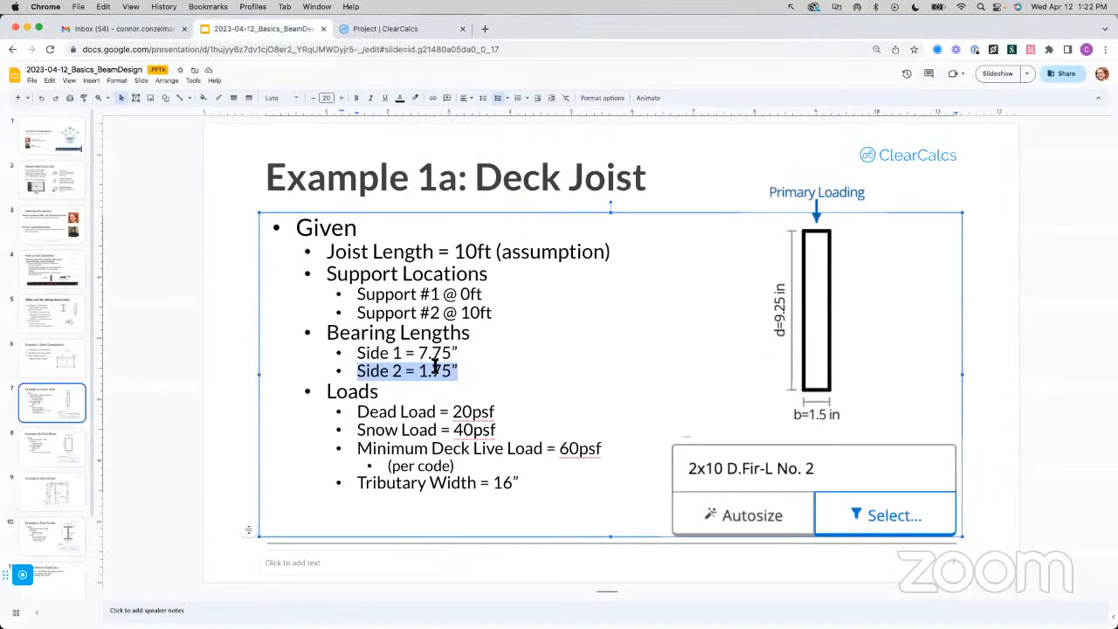
click(433, 372)
drag(457, 373, 354, 372)
click(376, 29)
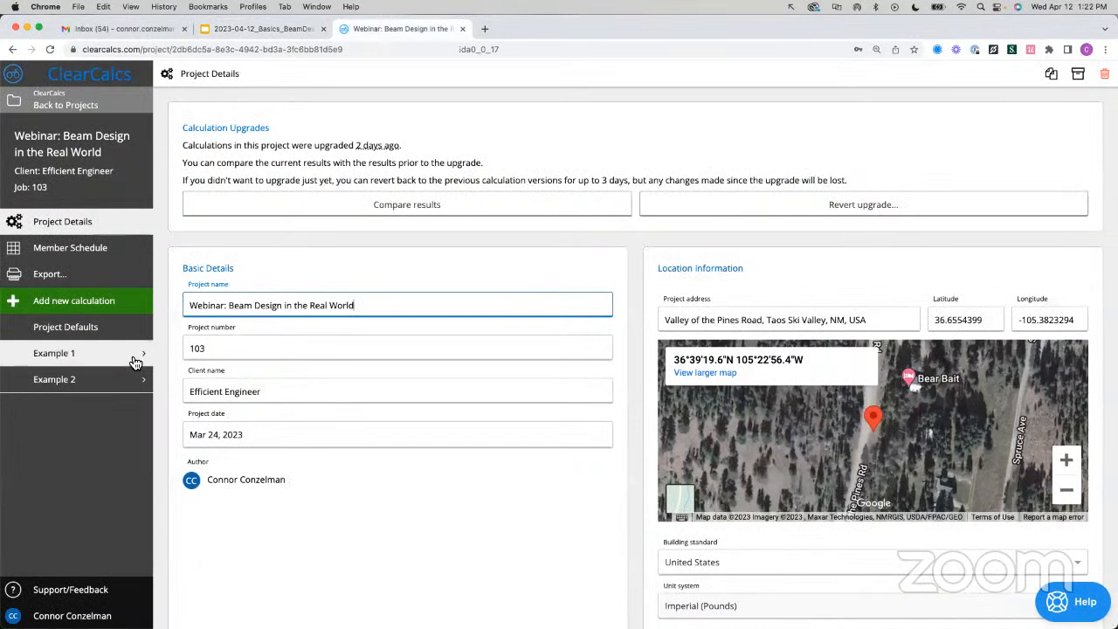
- Add a Wood Connectors (ASD) calculation to the project, collapse its sheet details and open the connector selection list
click(127, 303)
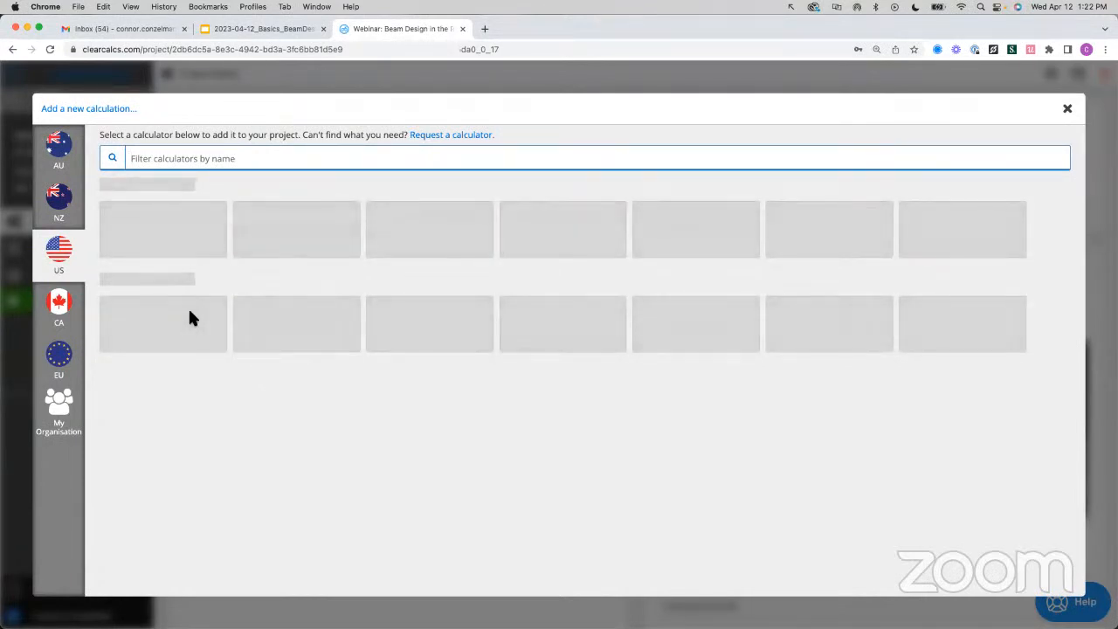
scroll(205, 389, down, 2)
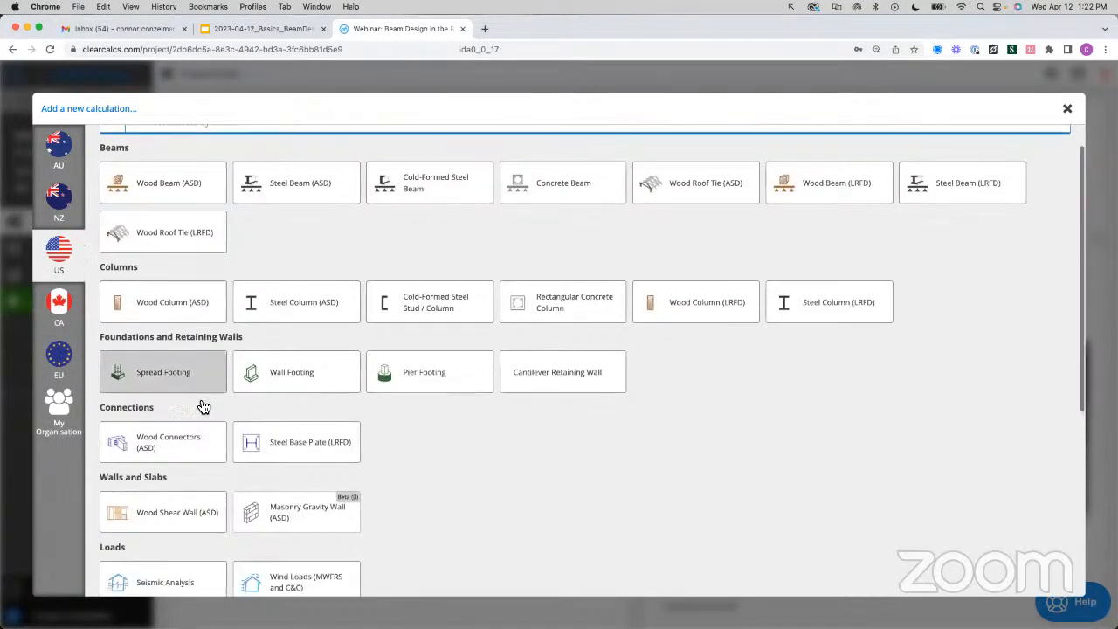
click(200, 429)
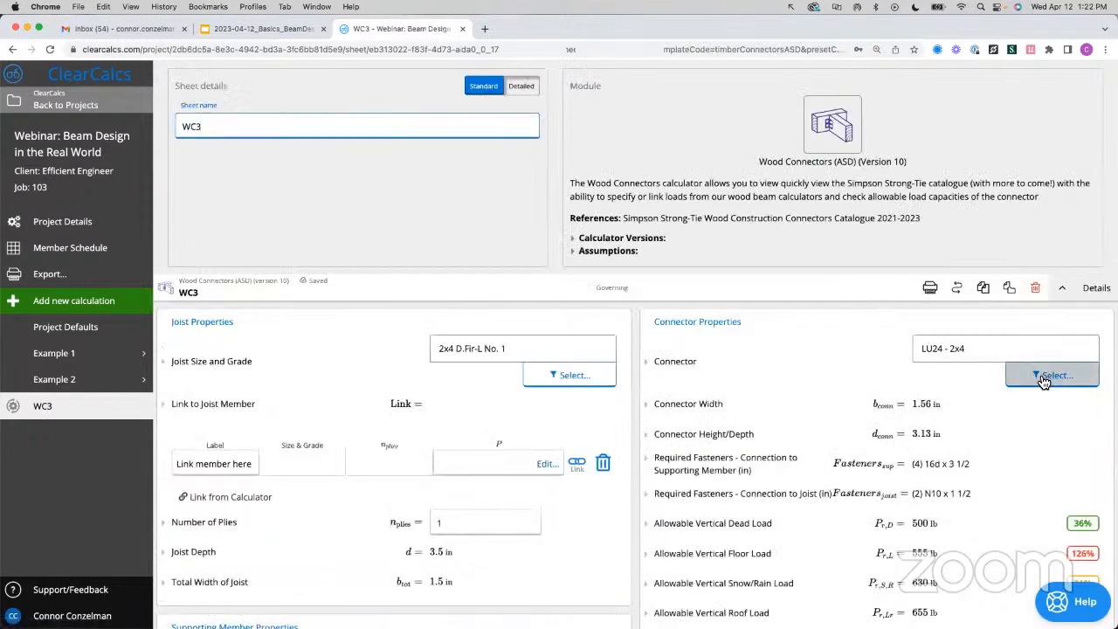
click(1062, 291)
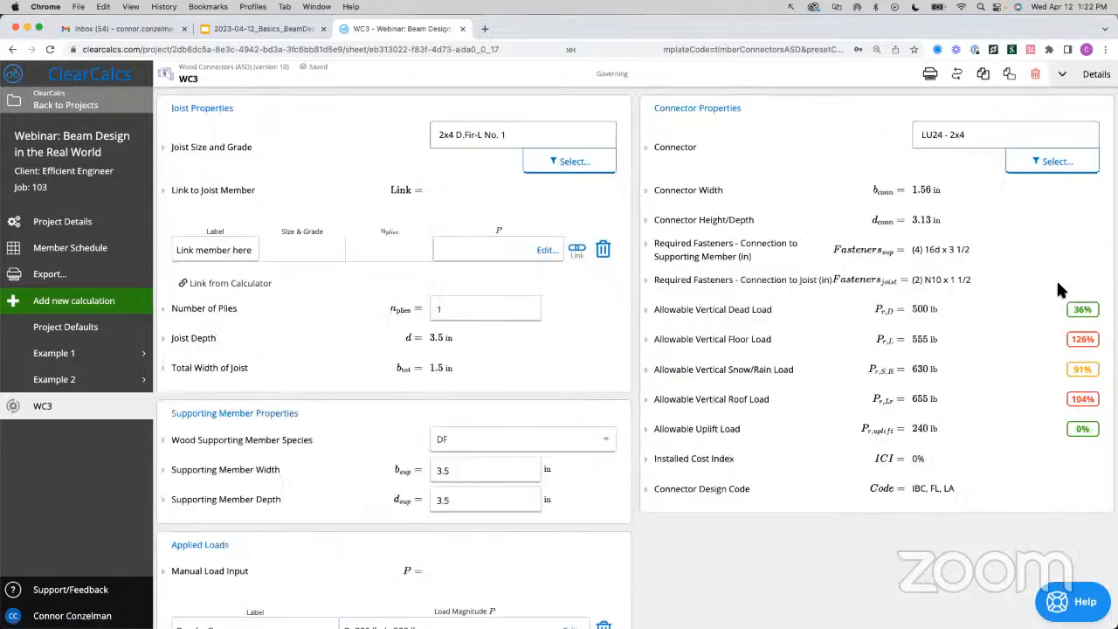
click(1047, 169)
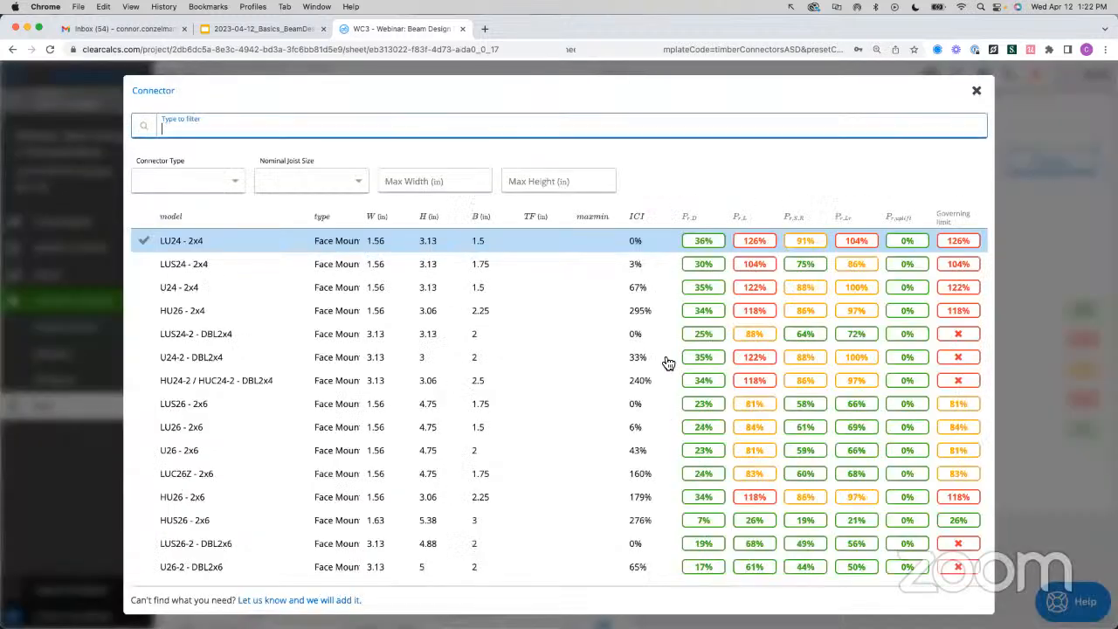
- Look up the hanger for joist type J2 in the PDF drawings' Floor Joist Schedule in Acrobat Reader and highlight it
key(ctrl+Up)
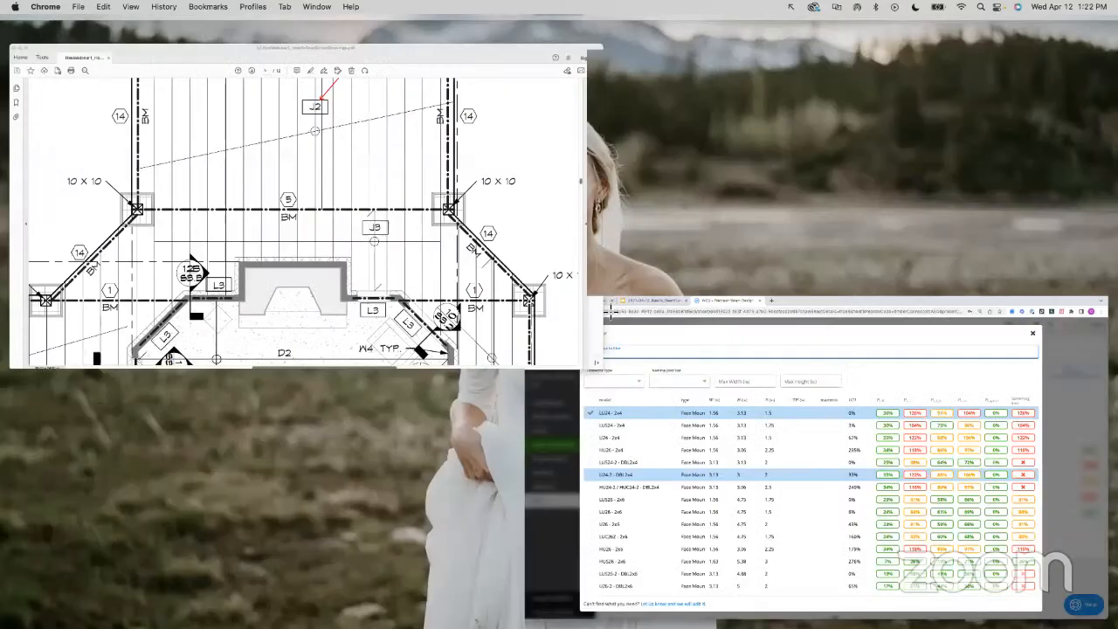
click(610, 312)
scroll(609, 312, down, 5)
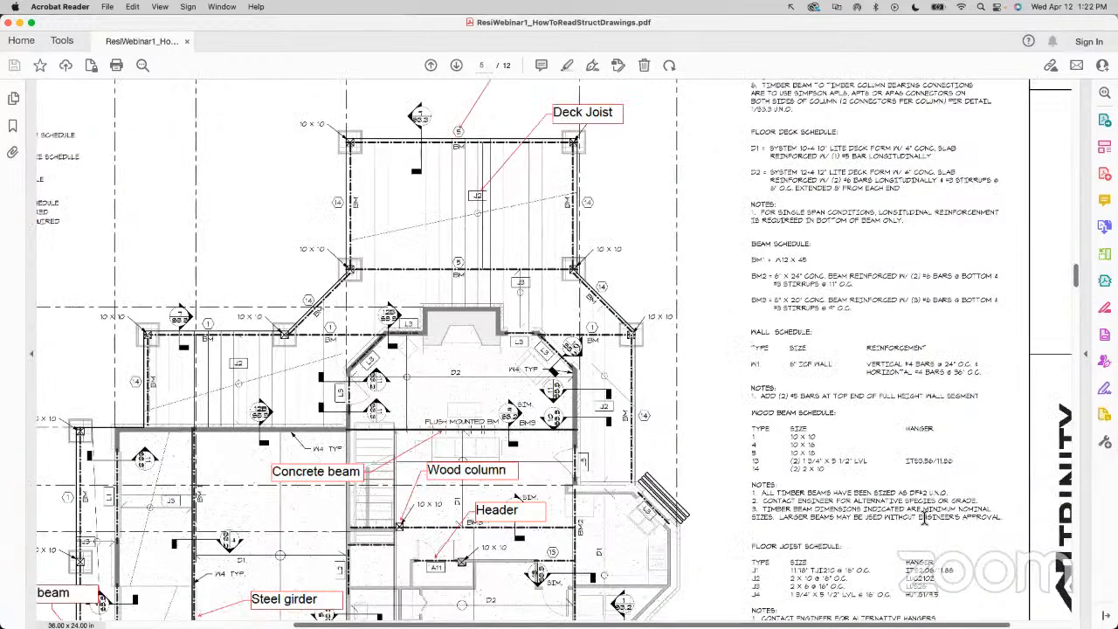
scroll(924, 517, up, 2)
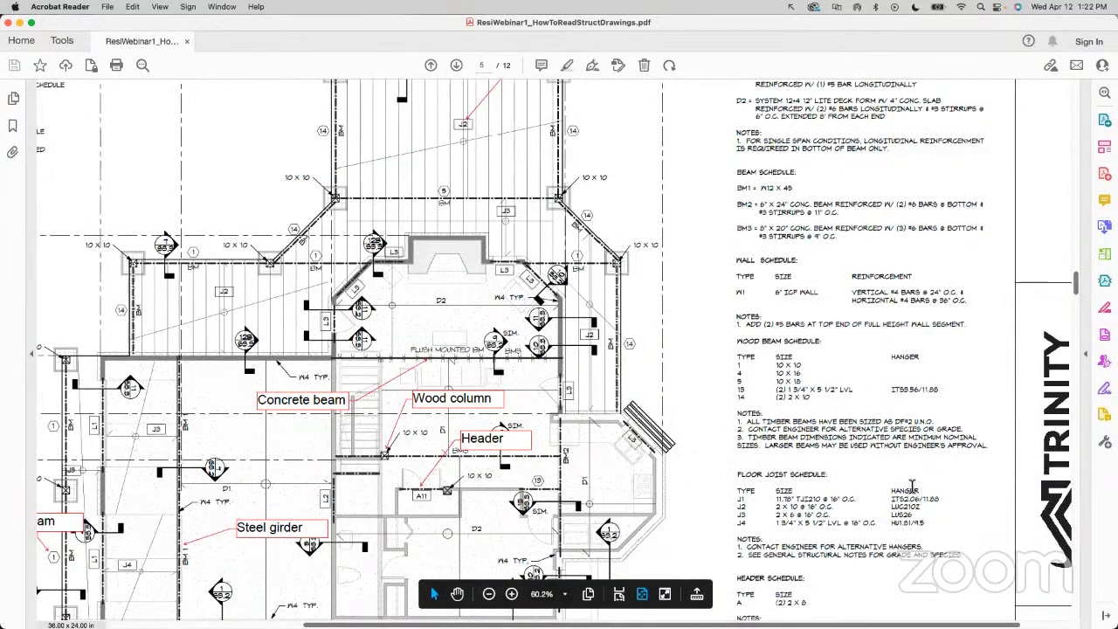
scroll(908, 489, up, 5)
scroll(828, 486, up, 2)
double_click(796, 481)
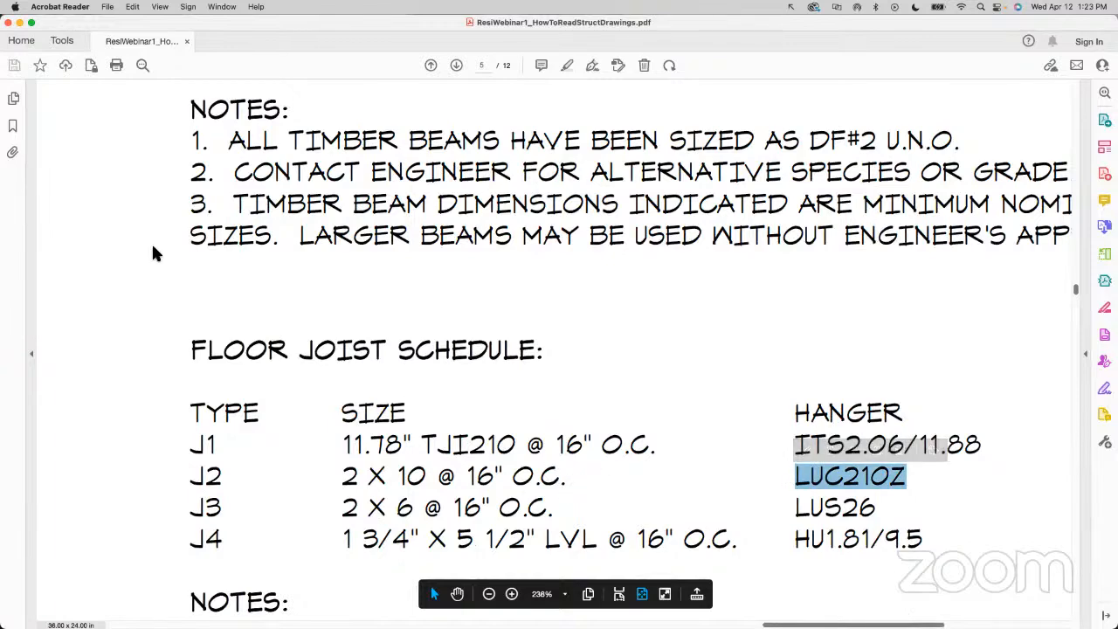
- Return to ClearCalcs in Chrome and filter the connector list by "LUC210" to check the hanger's bearing dimensions
key(ctrl+Up)
click(218, 118)
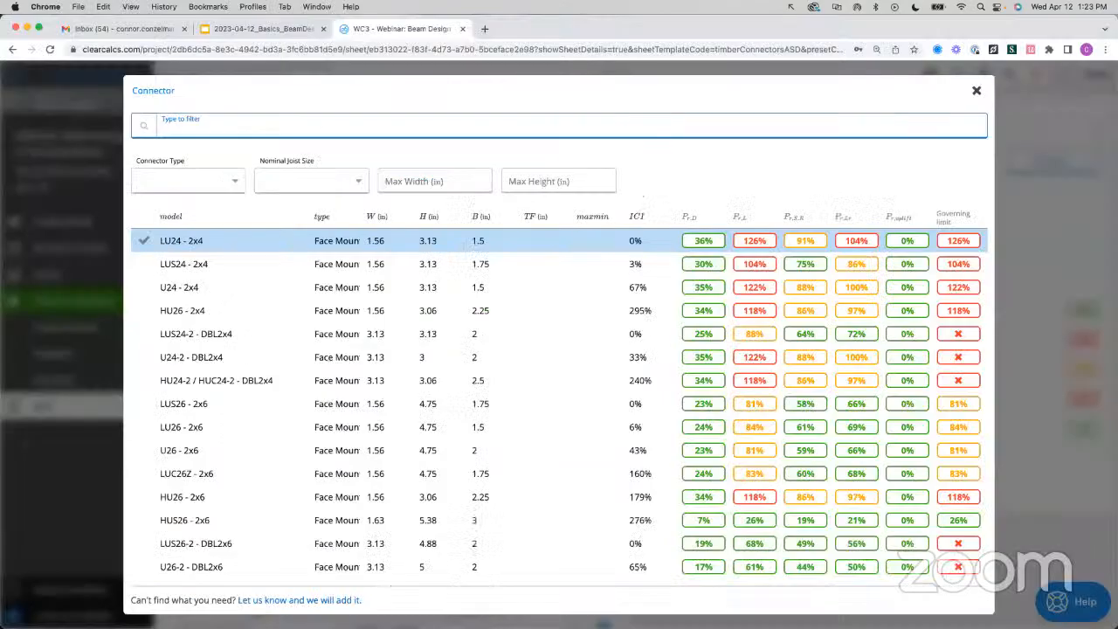
text(U)
text(LUC)
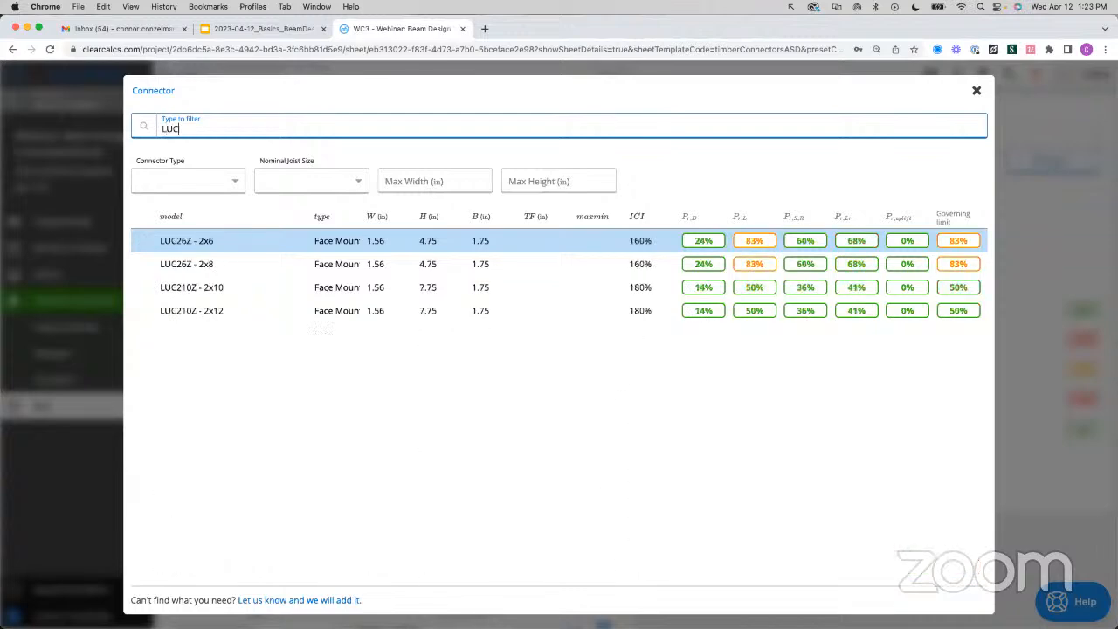
text(210)
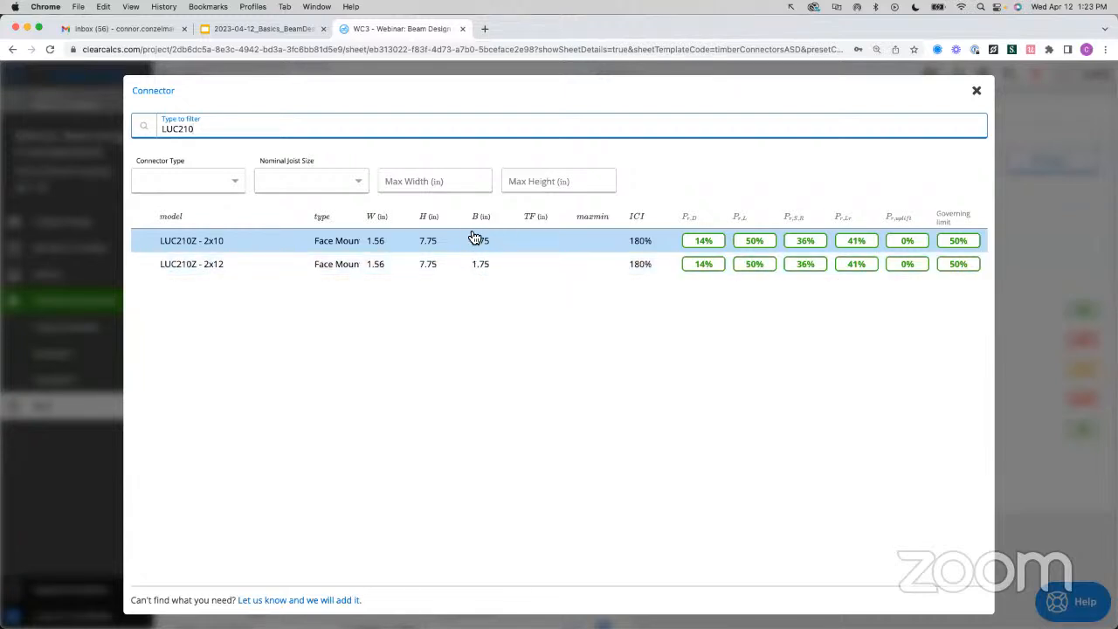
- Go to the "Example 1a: Deck Joist" slide and highlight all the entries under Loads
click(281, 28)
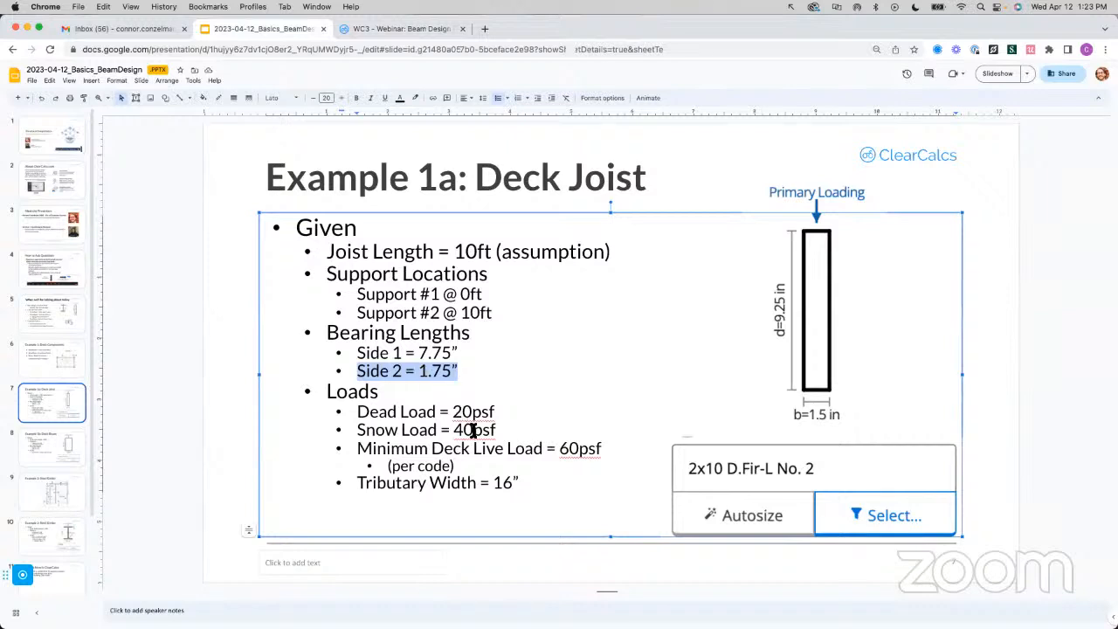
click(546, 440)
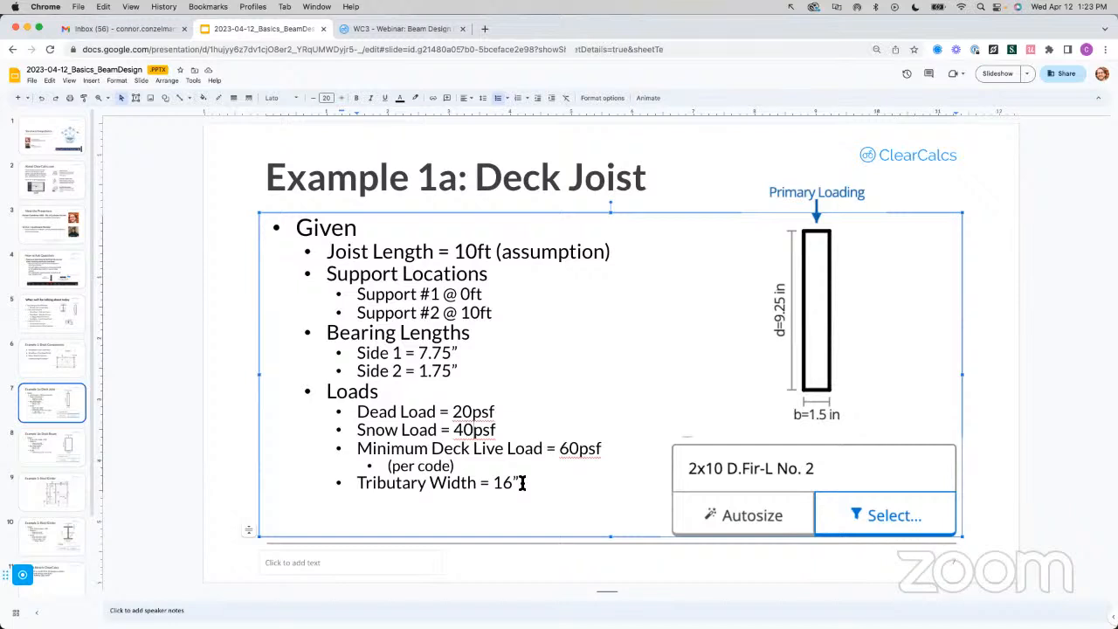
drag(521, 482, 350, 417)
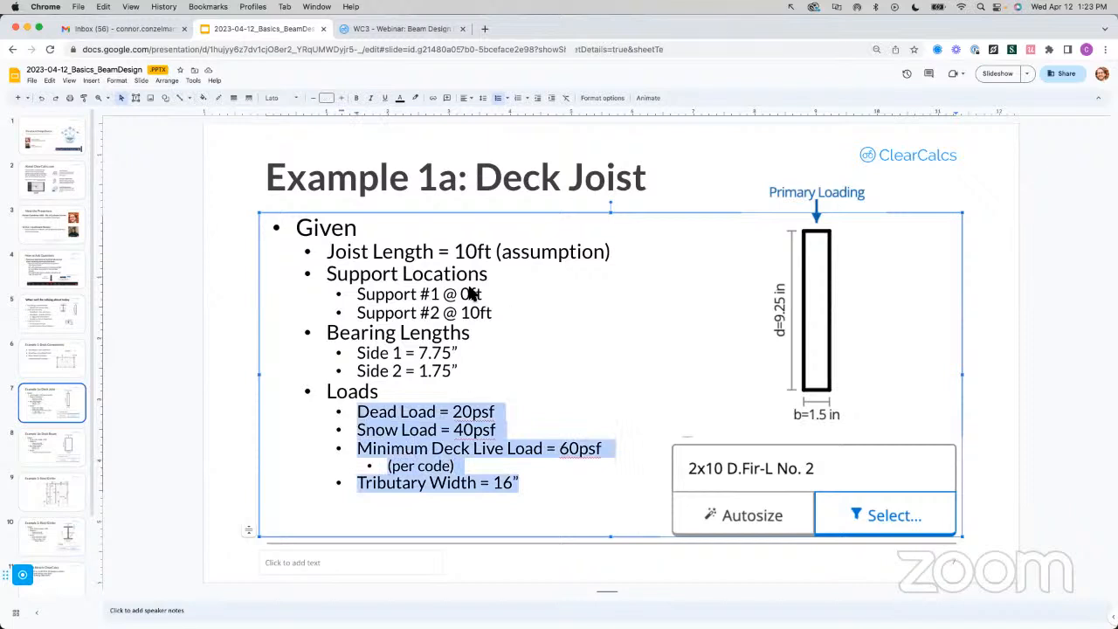
- Find the design load criteria on the PDF's General Structural Notes sheet S0.1 and highlight the pg value for the roof snow load
key(ctrl+Up)
click(372, 226)
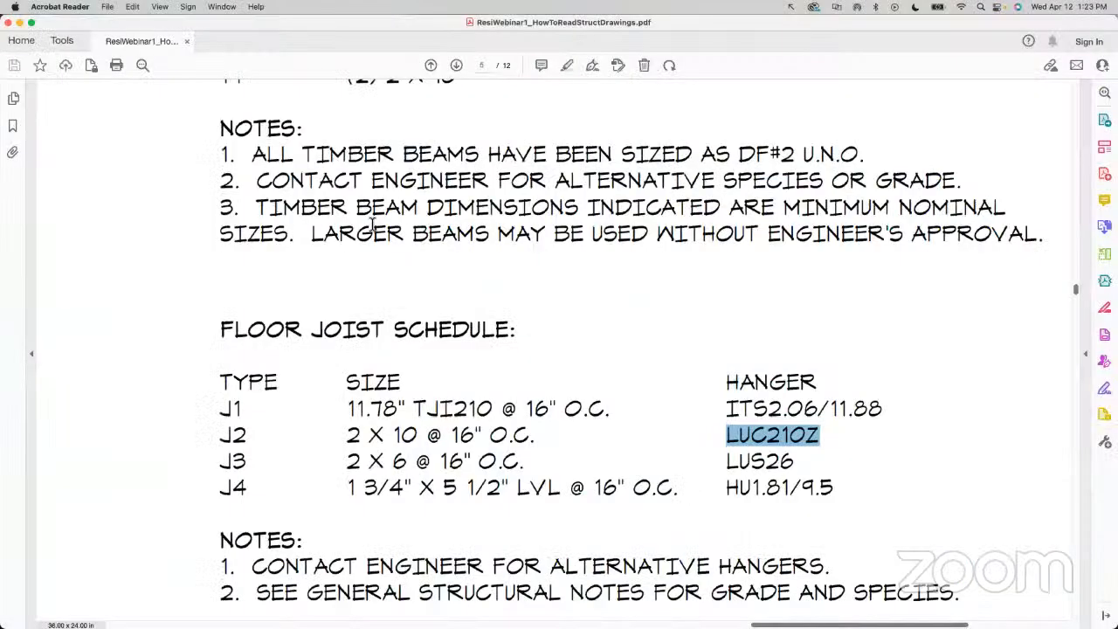
scroll(373, 226, down, 10)
scroll(371, 223, up, 6)
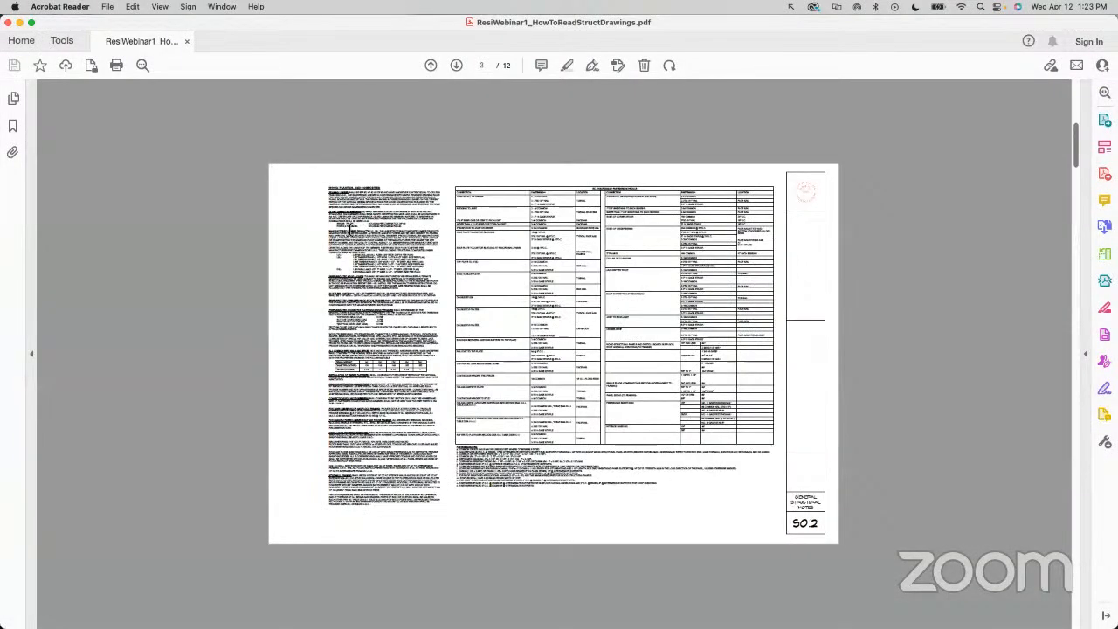
scroll(350, 229, up, 2)
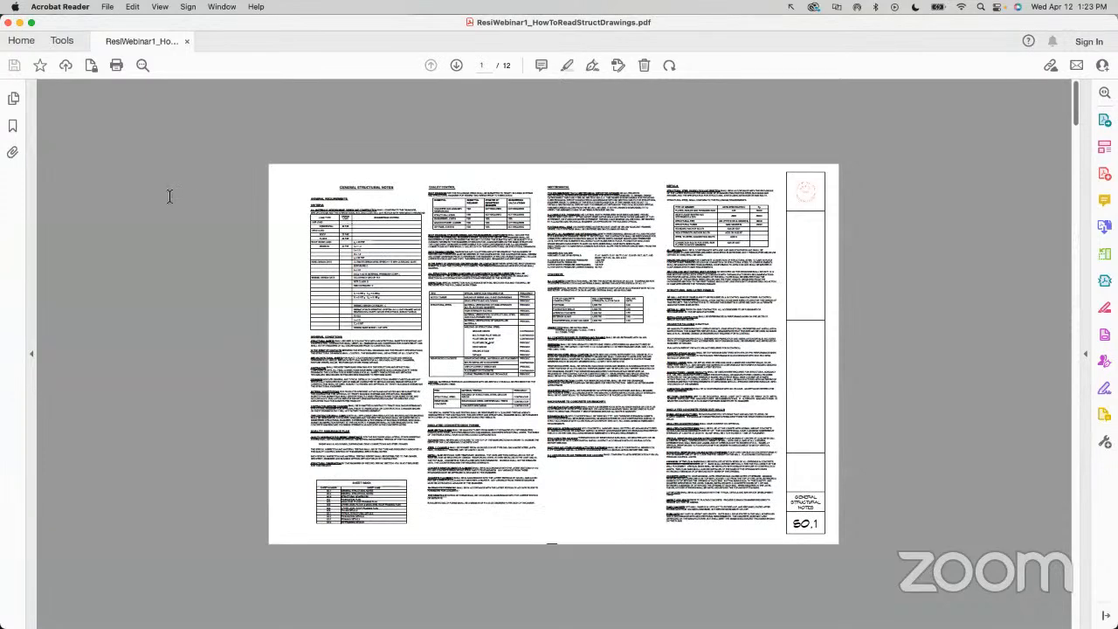
scroll(169, 196, up, 3)
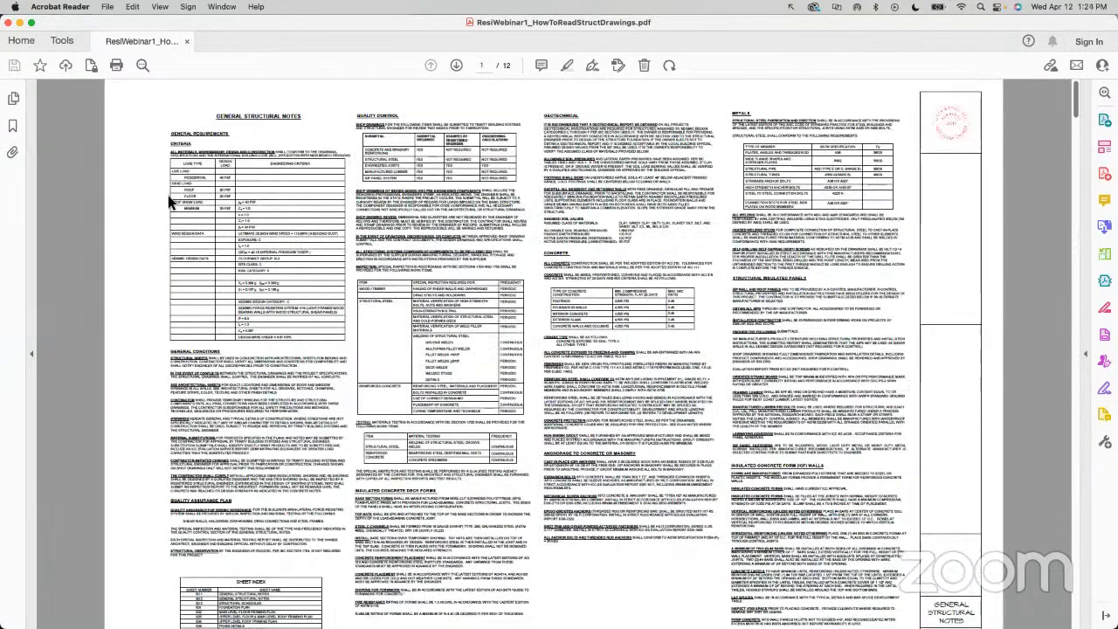
scroll(168, 195, up, 3)
scroll(169, 195, up, 2)
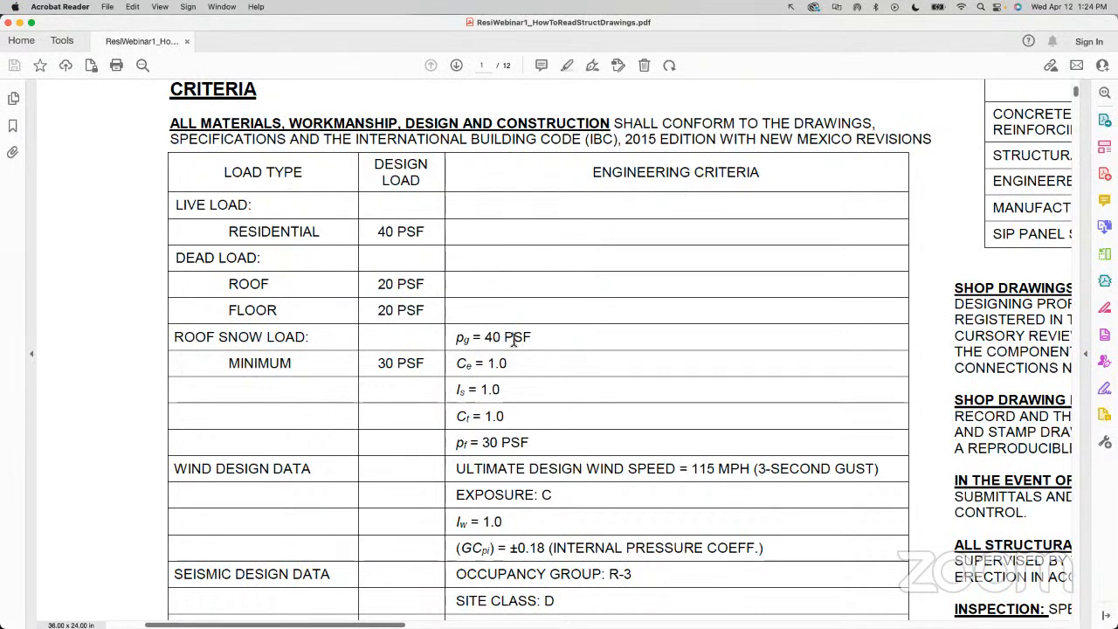
drag(530, 337, 460, 340)
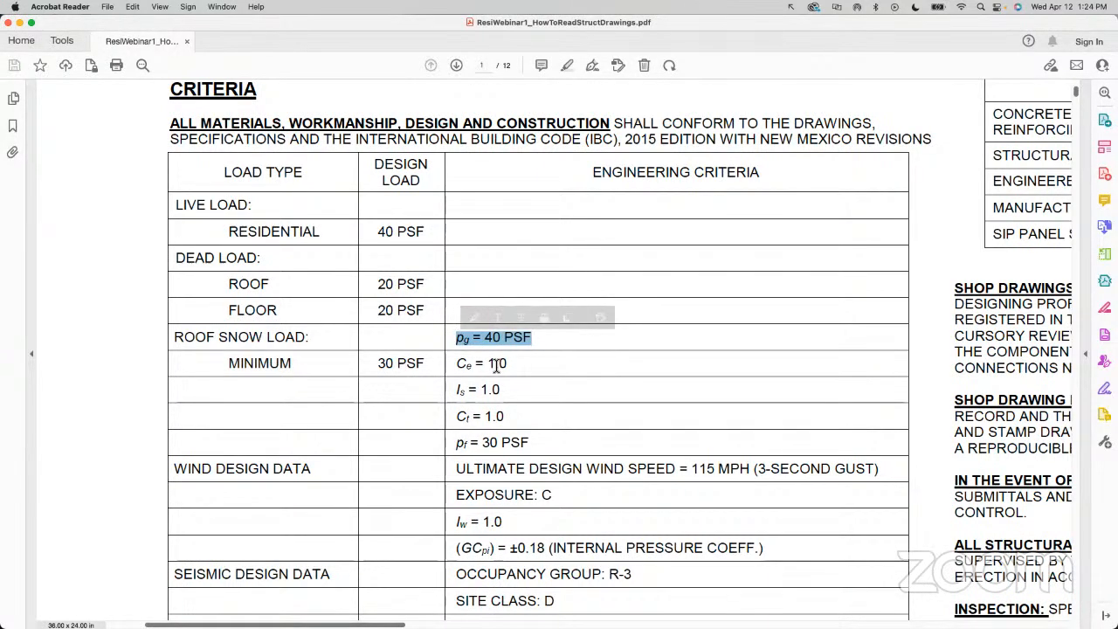
- Return to the "Example 1a: Deck Joist" slide and highlight the minimum deck live load, then the tributary width
key(ctrl+Up)
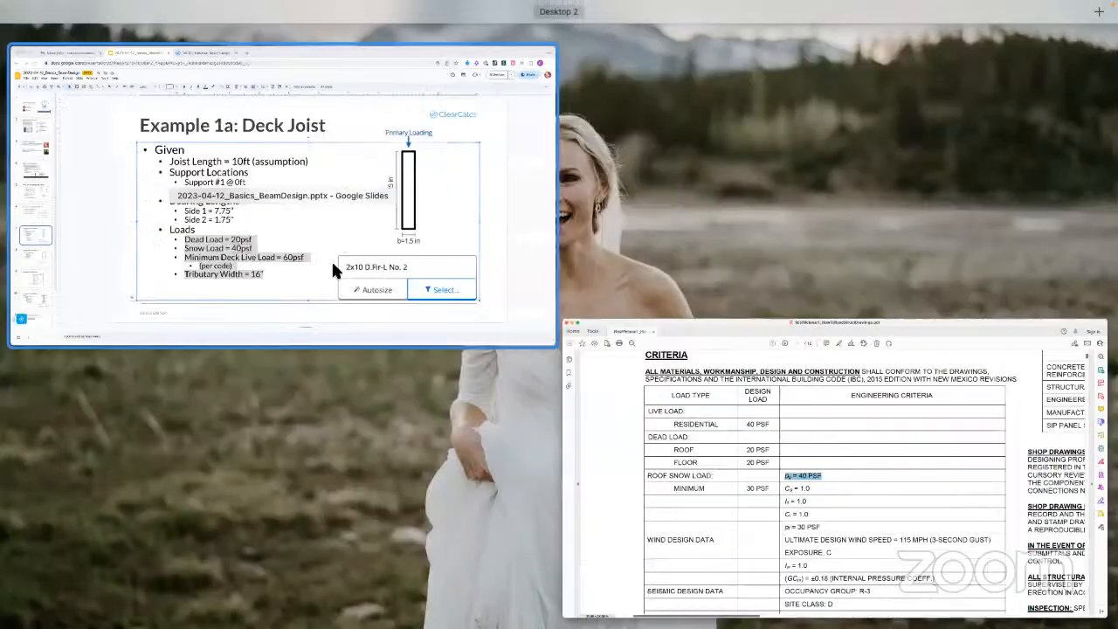
click(331, 260)
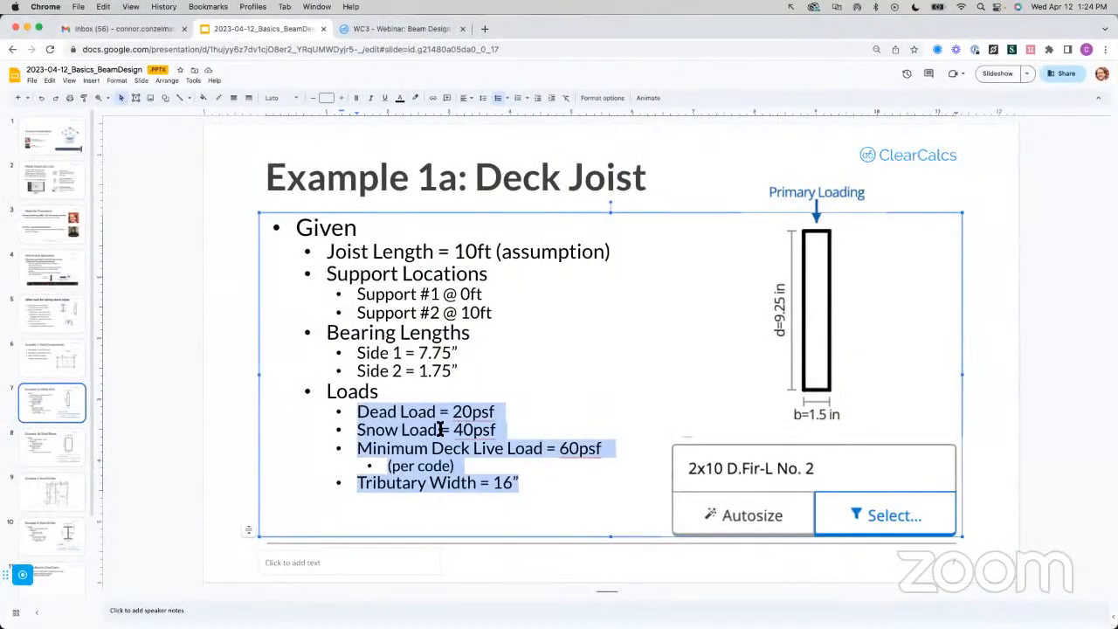
click(461, 414)
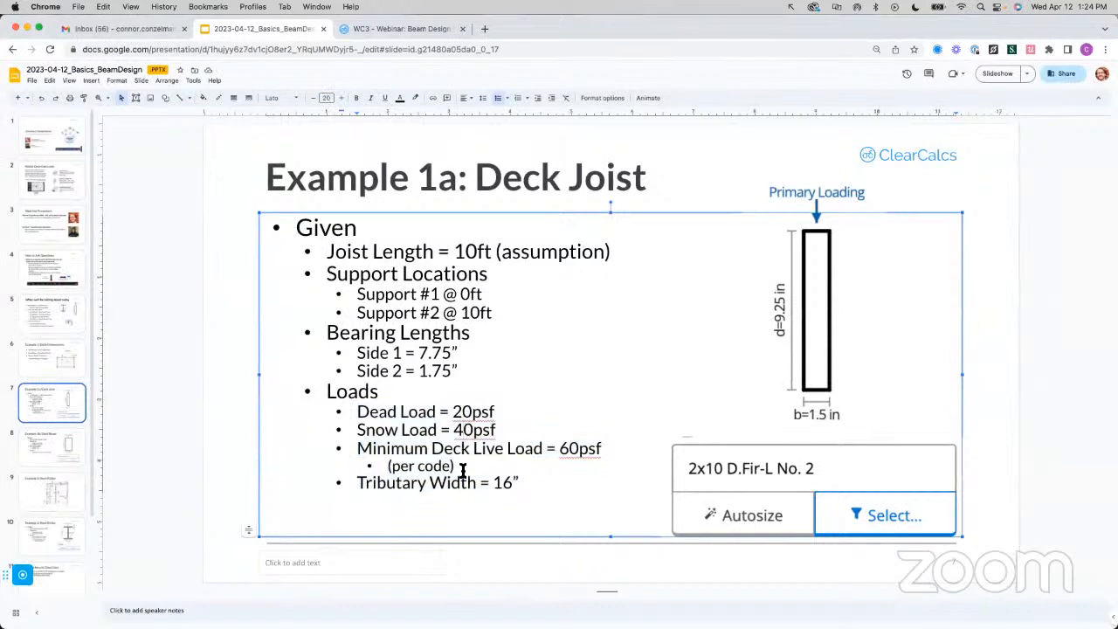
drag(461, 471, 353, 450)
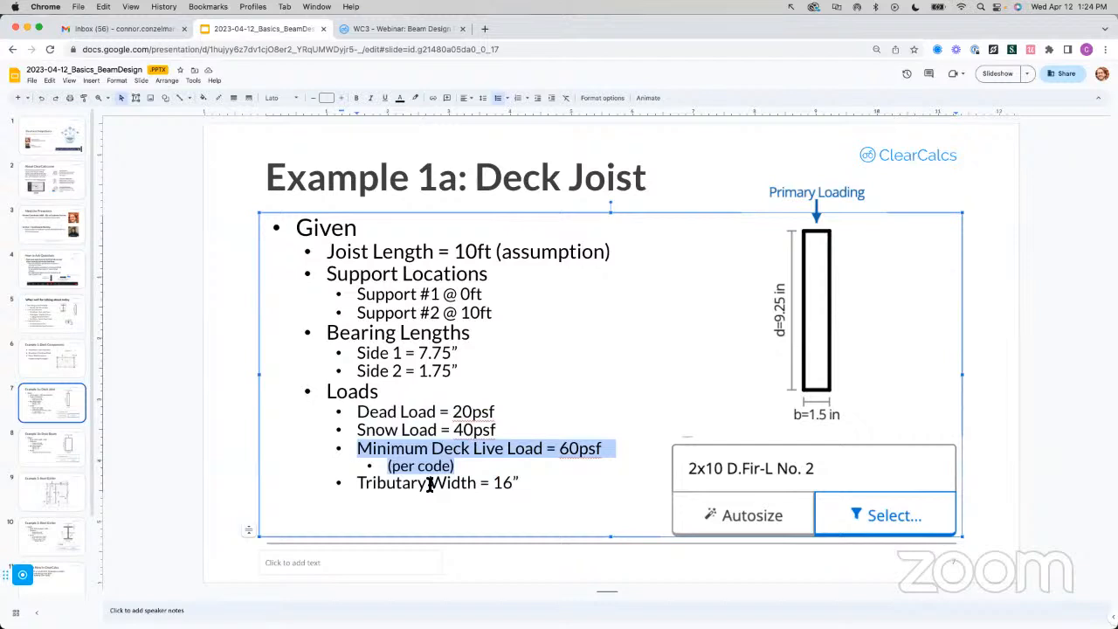
drag(520, 483, 355, 490)
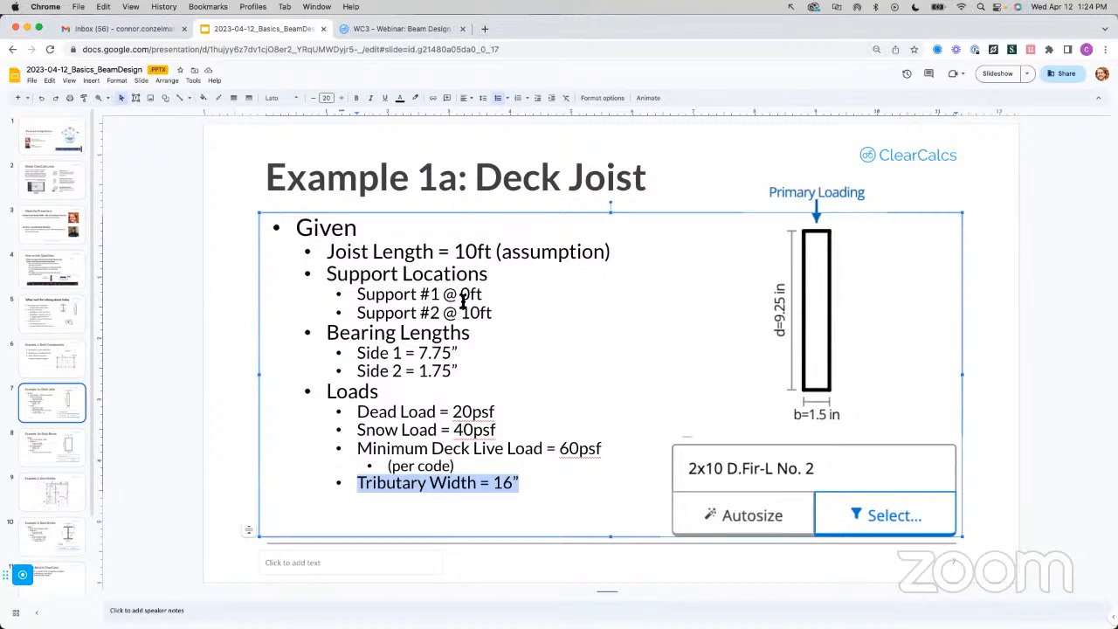
- Close the ClearCalcs connector list without choosing a connector and add a Wood Beam (ASD) calculation using the Deck Joist preset
click(420, 31)
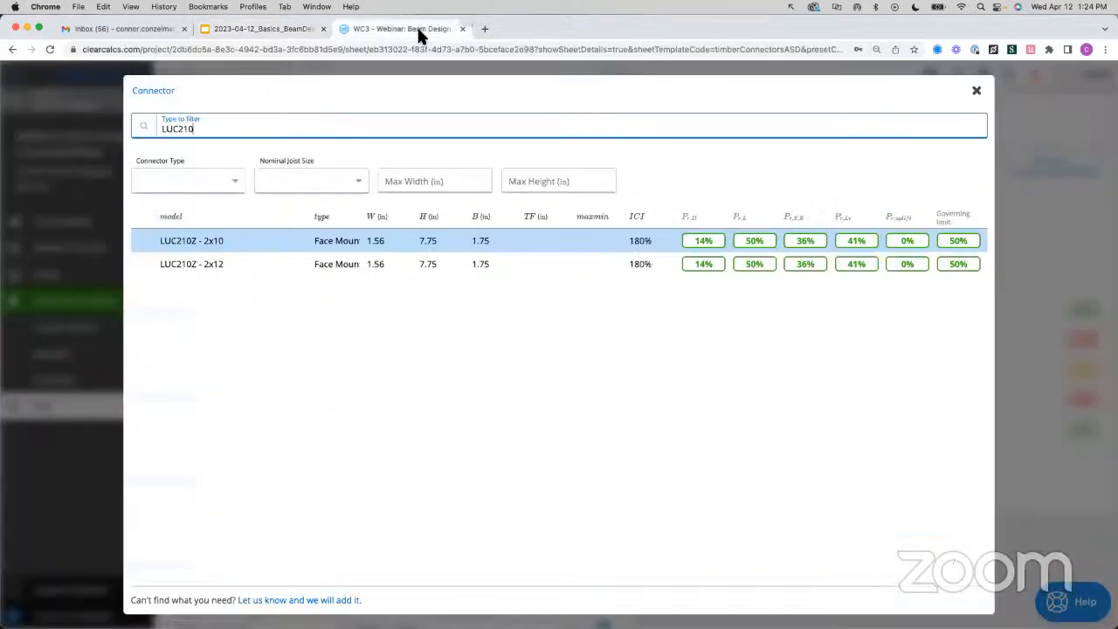
click(977, 93)
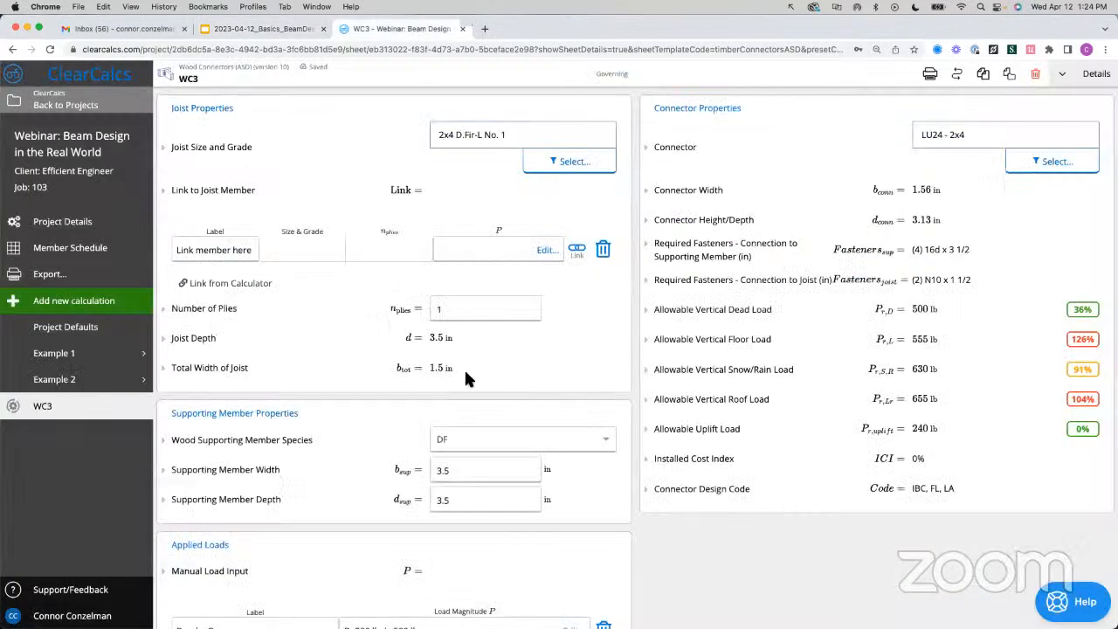
click(90, 296)
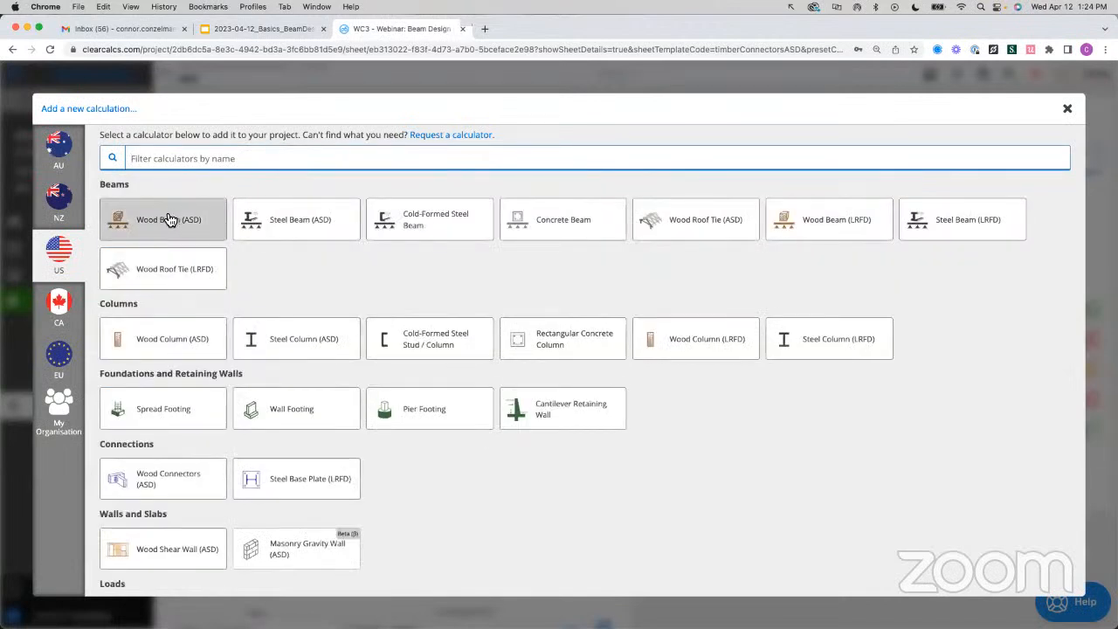
click(171, 220)
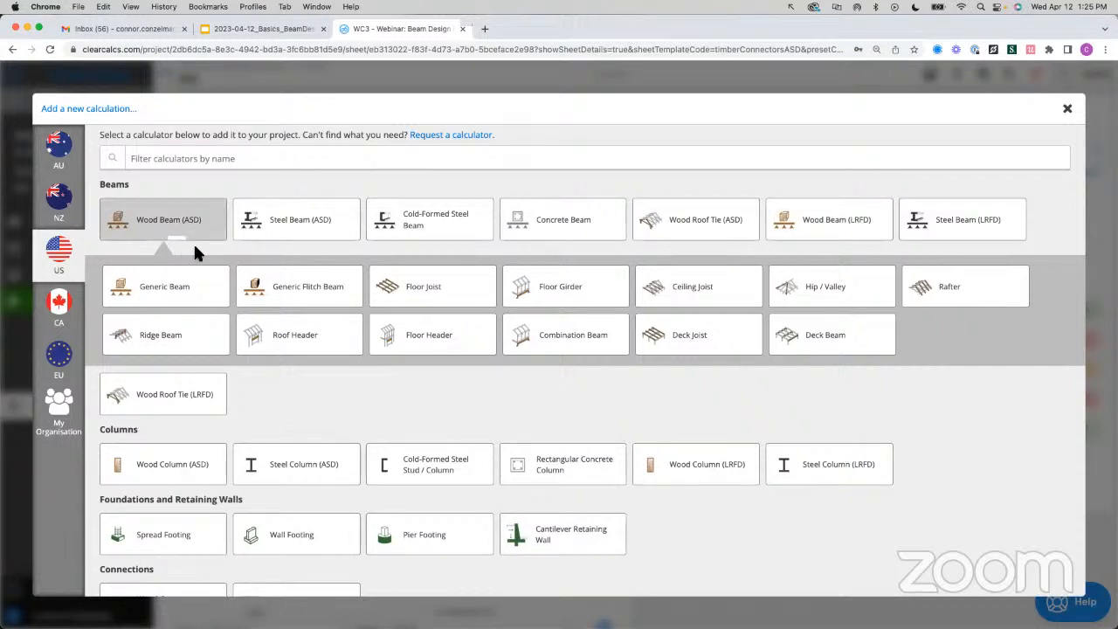
click(733, 341)
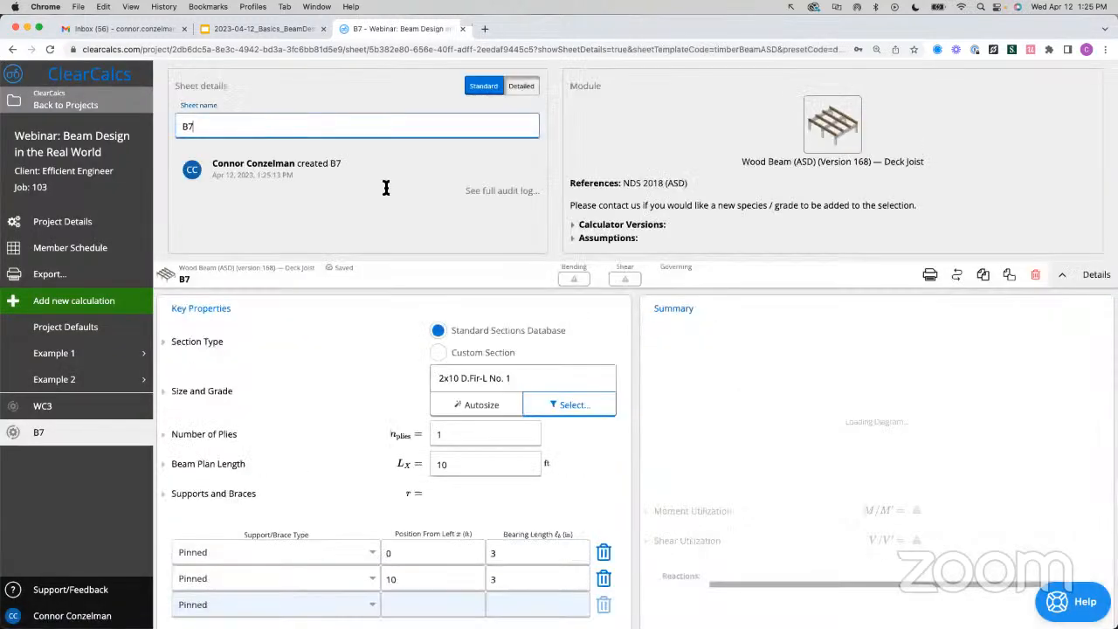
- Rename the new calculation sheet "J2 - Deck Joist" and collapse its sheet details
key(BackSpace)
key(BackSpace)
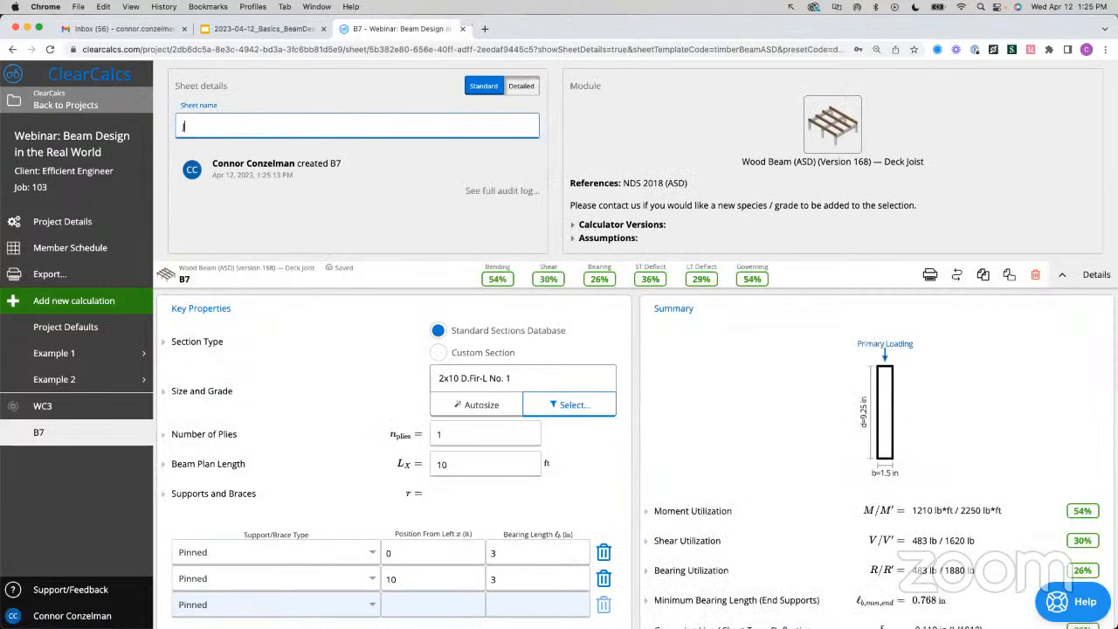
text(J2 - Deck Joist)
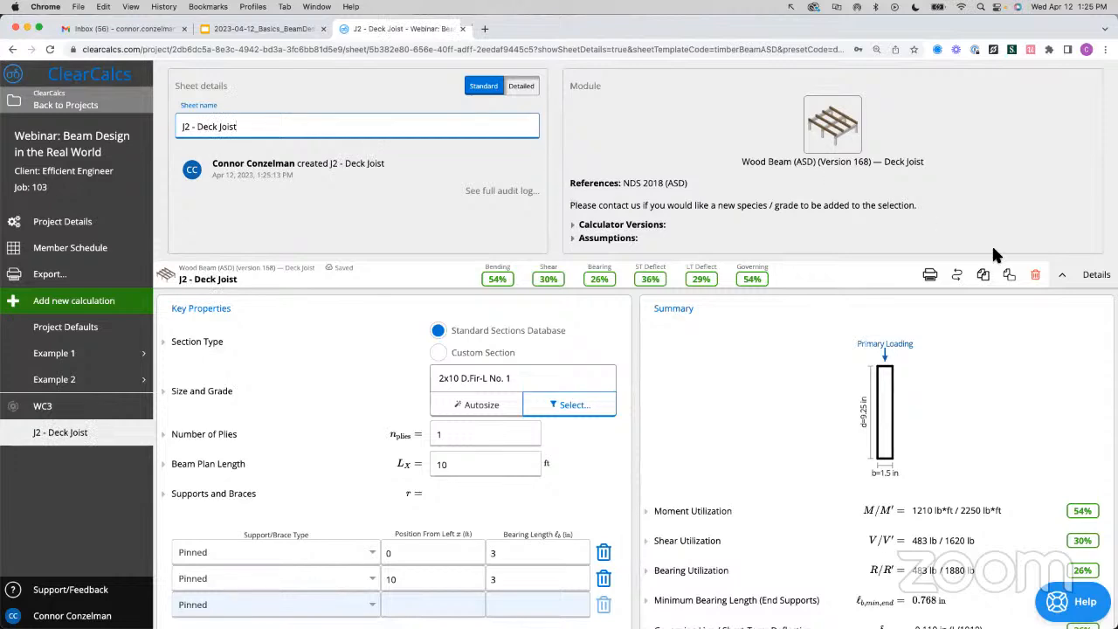
click(1062, 274)
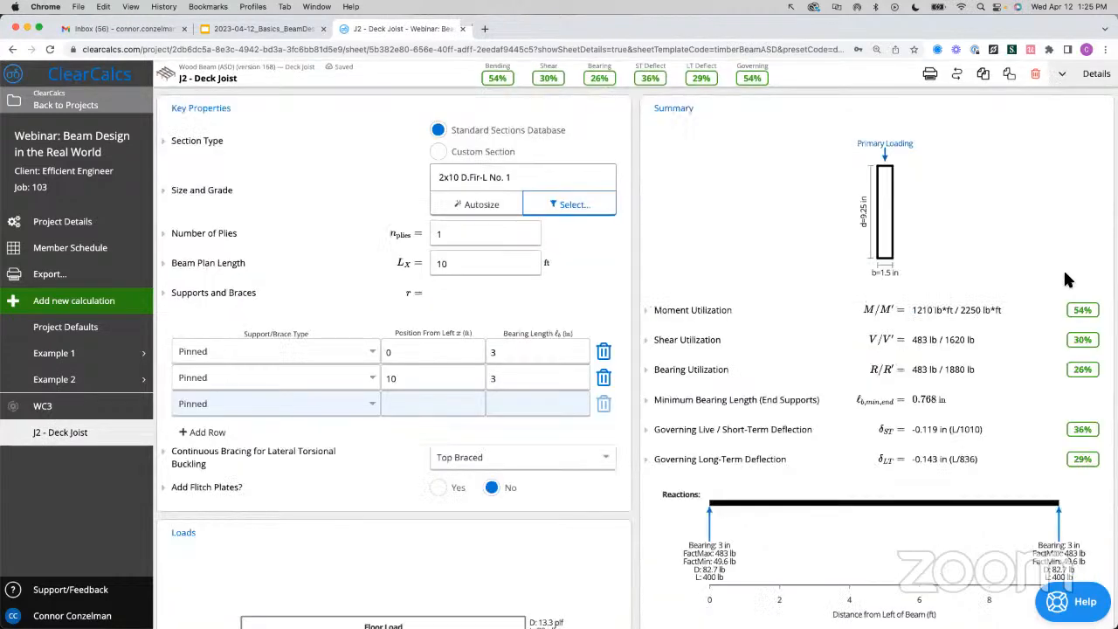
- Check the joist length on the "Example 1a: Deck Joist" slide, and set the beam plan length in ClearCalcs to 10 ft
click(278, 28)
double_click(471, 252)
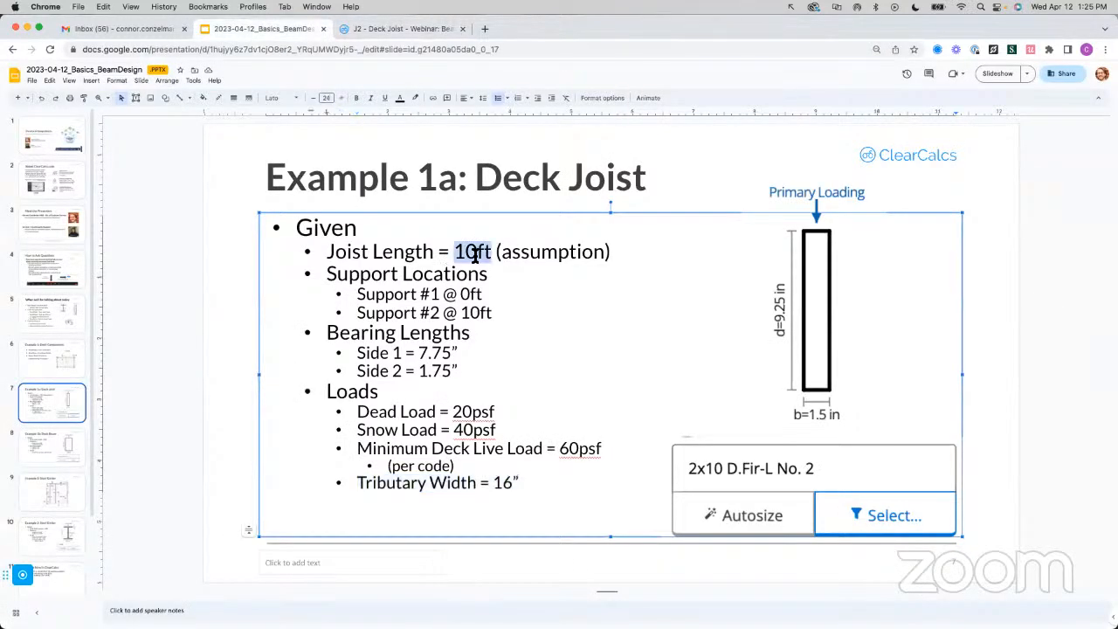
click(393, 28)
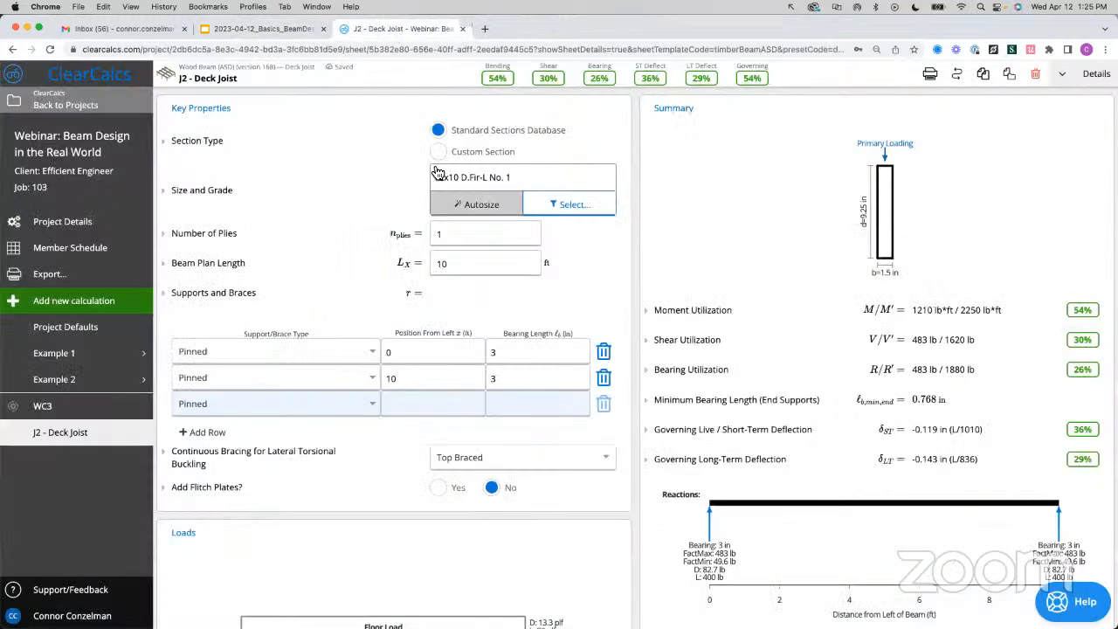
click(473, 262)
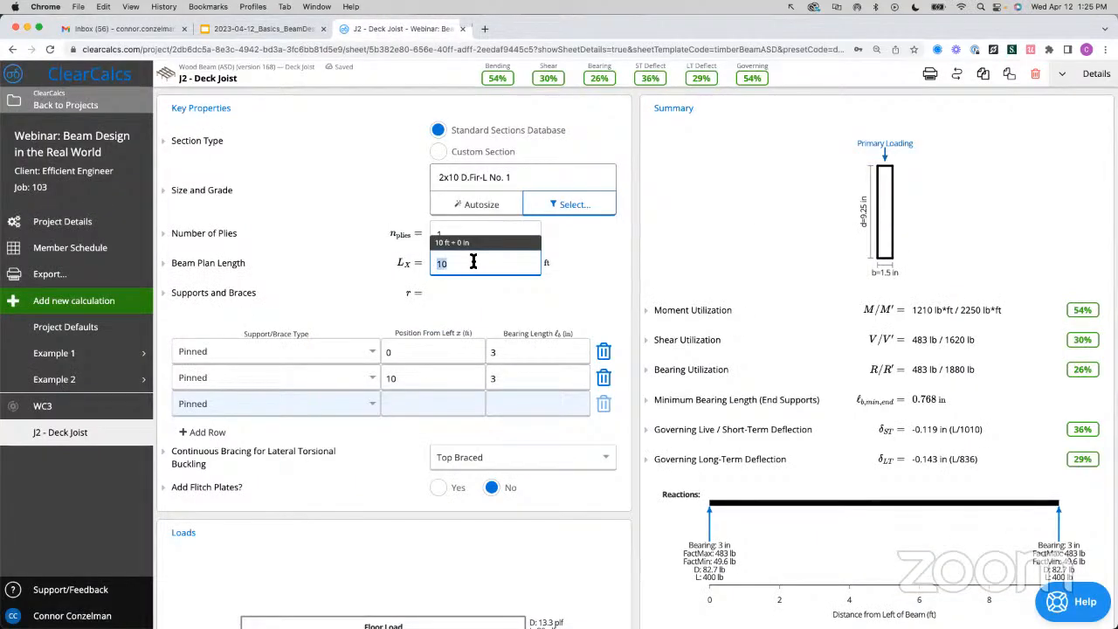
text(12)
key(BackSpace)
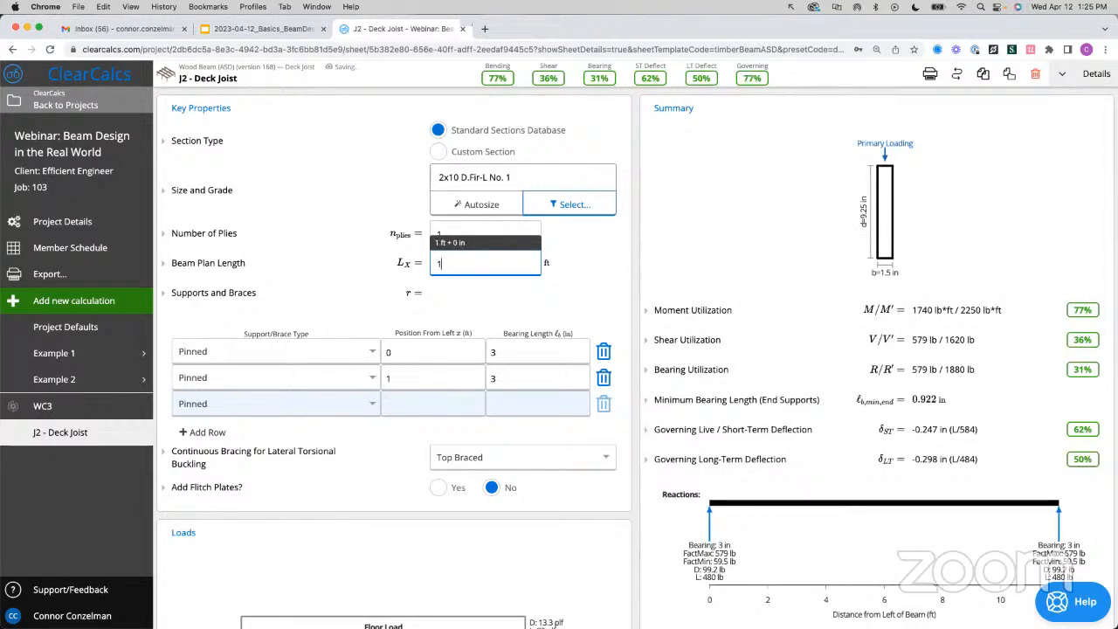
text(0)
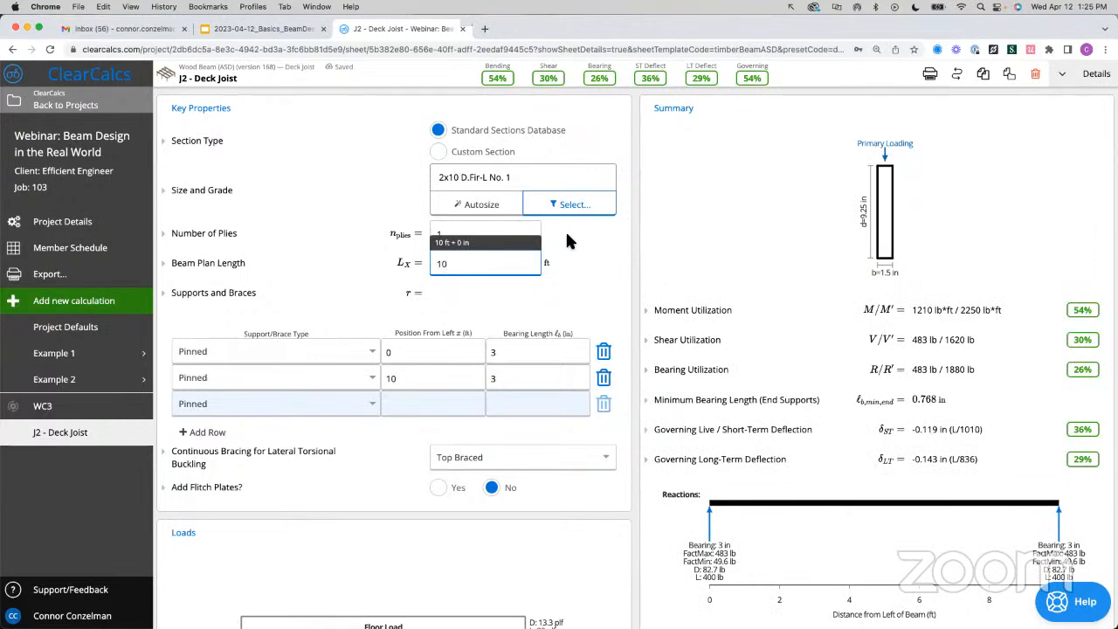
- Look up the bearing lengths on the slide, and set them in ClearCalcs to 7.75 in at the first support and 1.75 in at the second
click(282, 33)
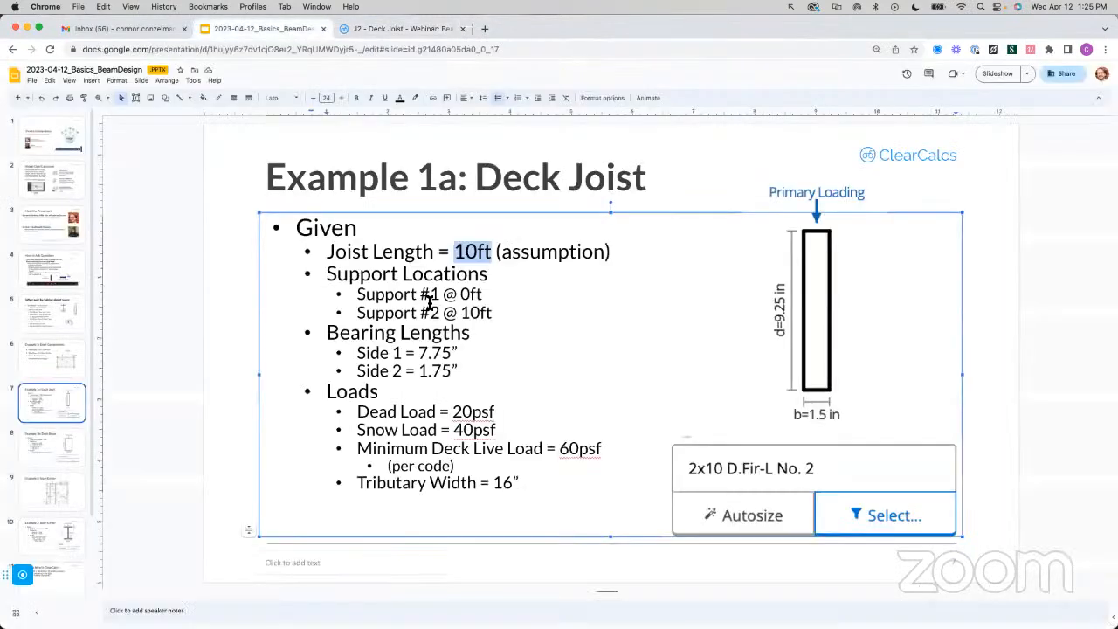
drag(457, 352, 422, 354)
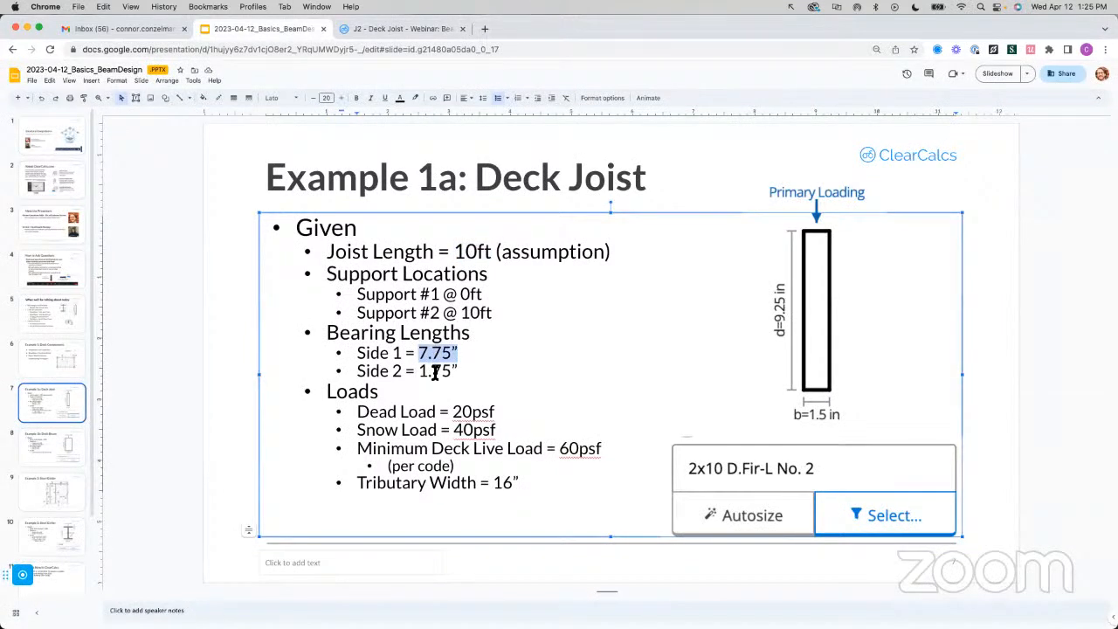
click(390, 28)
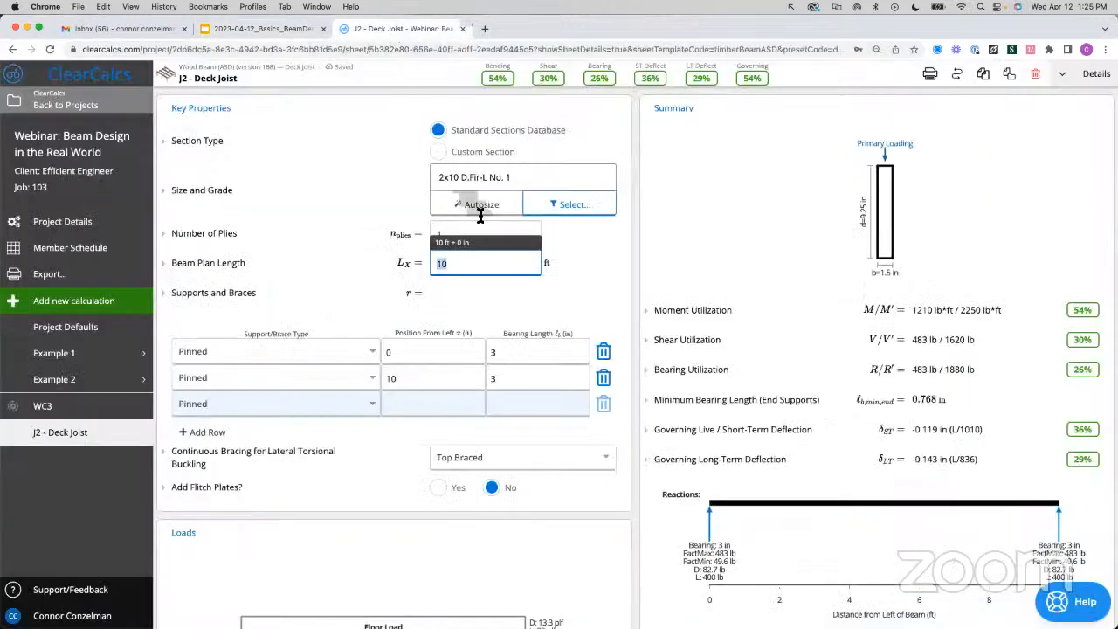
click(516, 352)
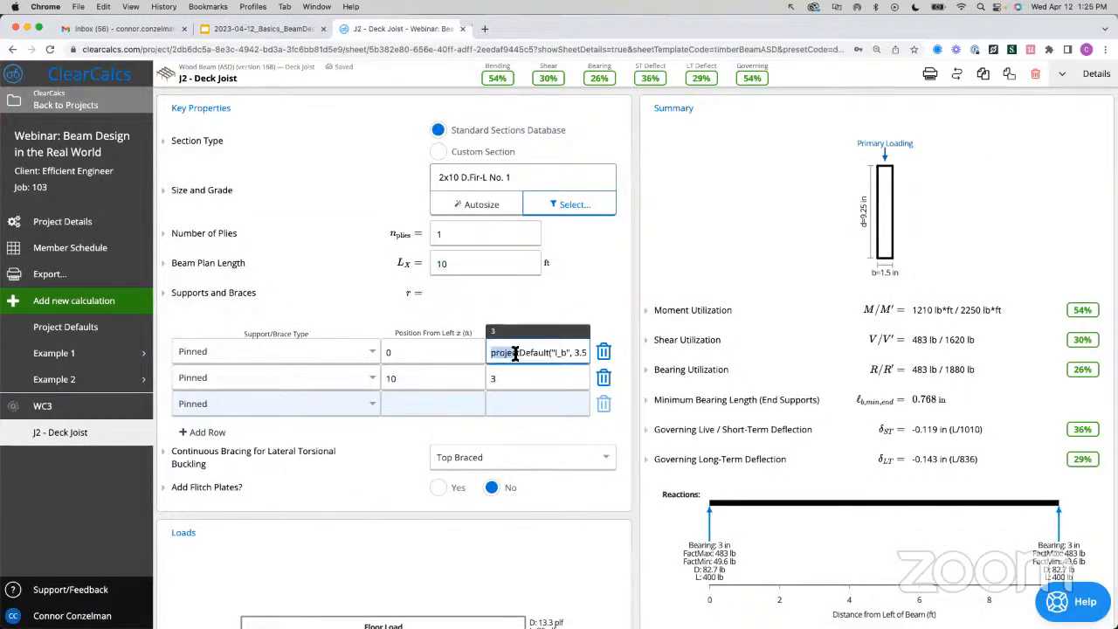
key(super+a)
text(7.75)
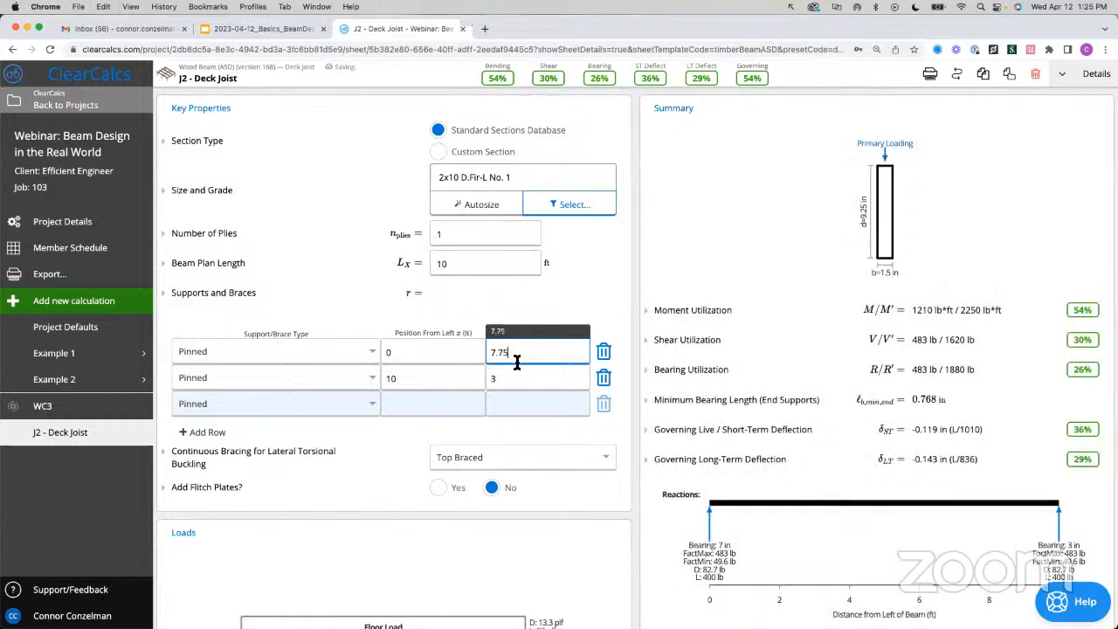
key(Return)
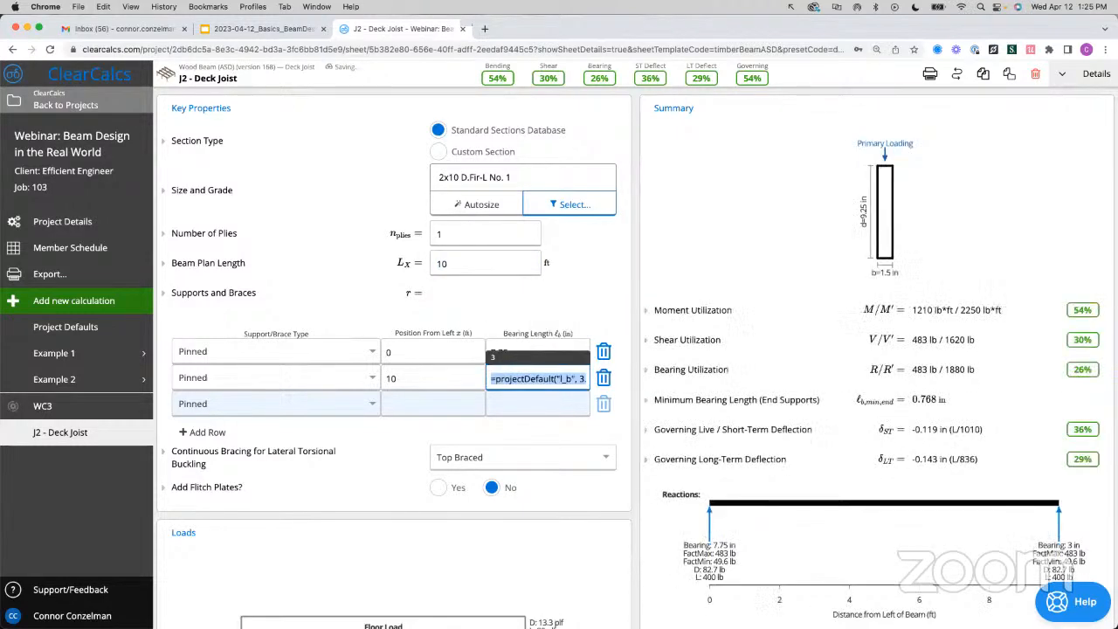
text(1.75)
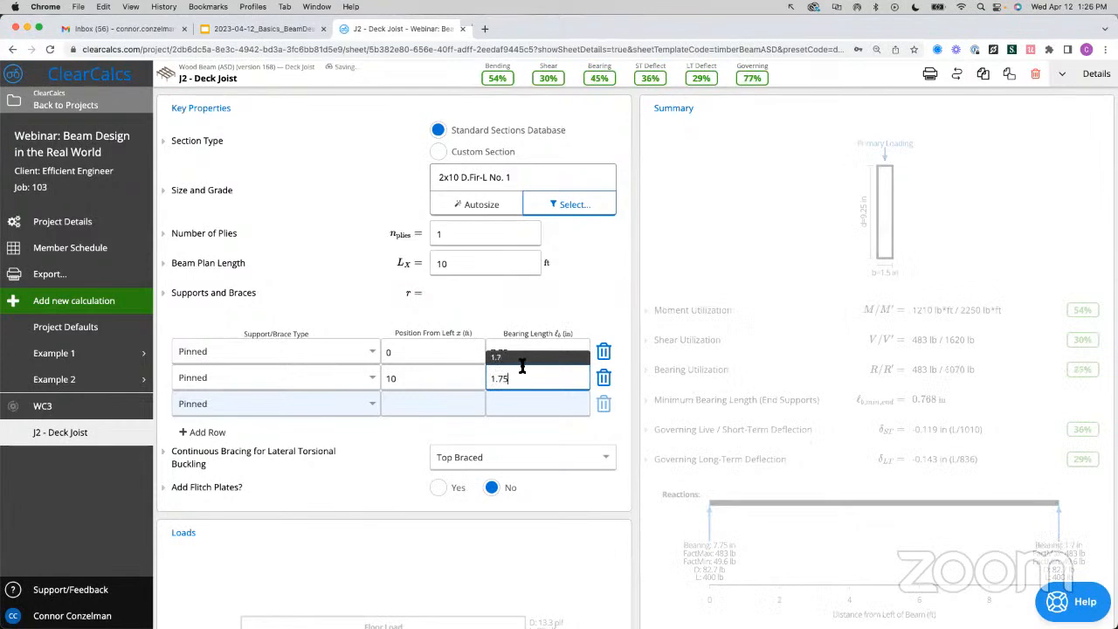
click(634, 291)
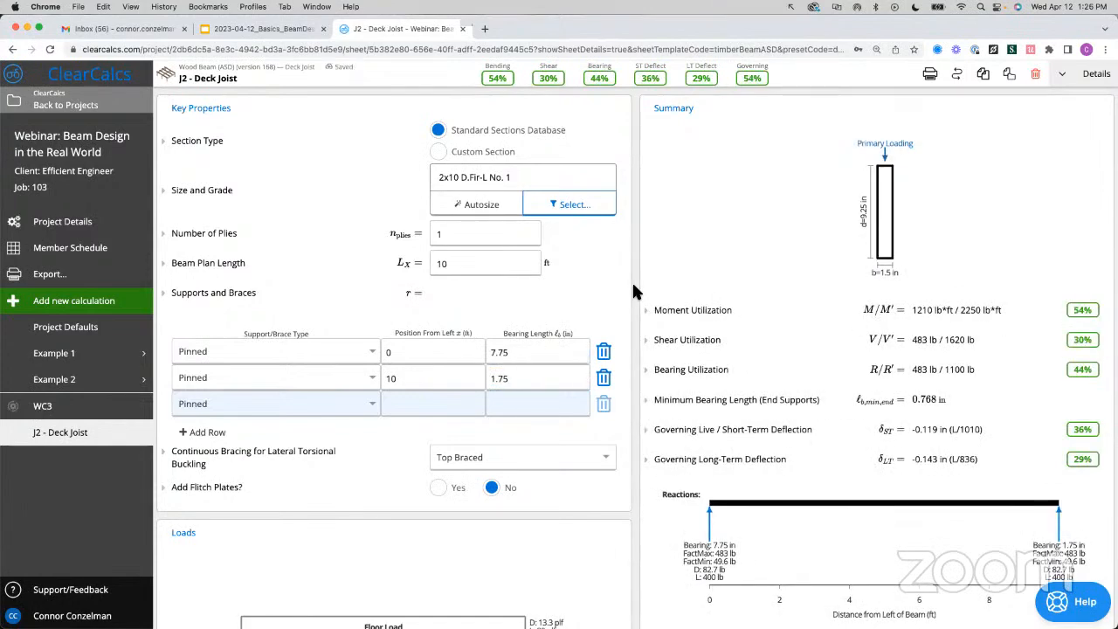
- Expand the Minimum Balcony/Deck Live Load explanation in the loads section, highlight its description, and collapse it again
scroll(635, 290, down, 5)
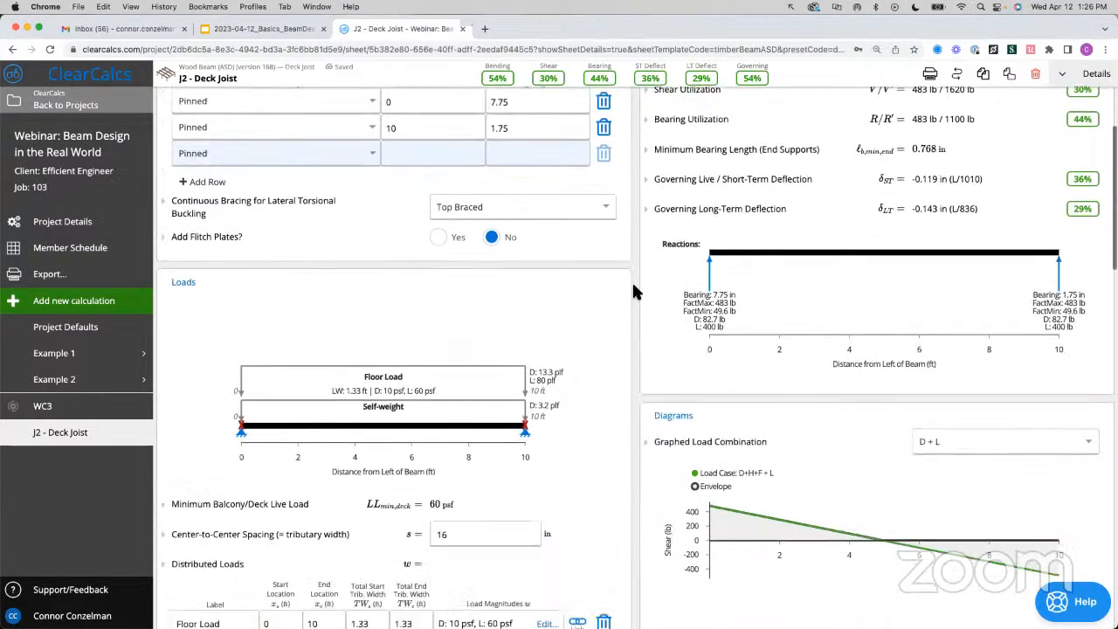
scroll(635, 291, down, 4)
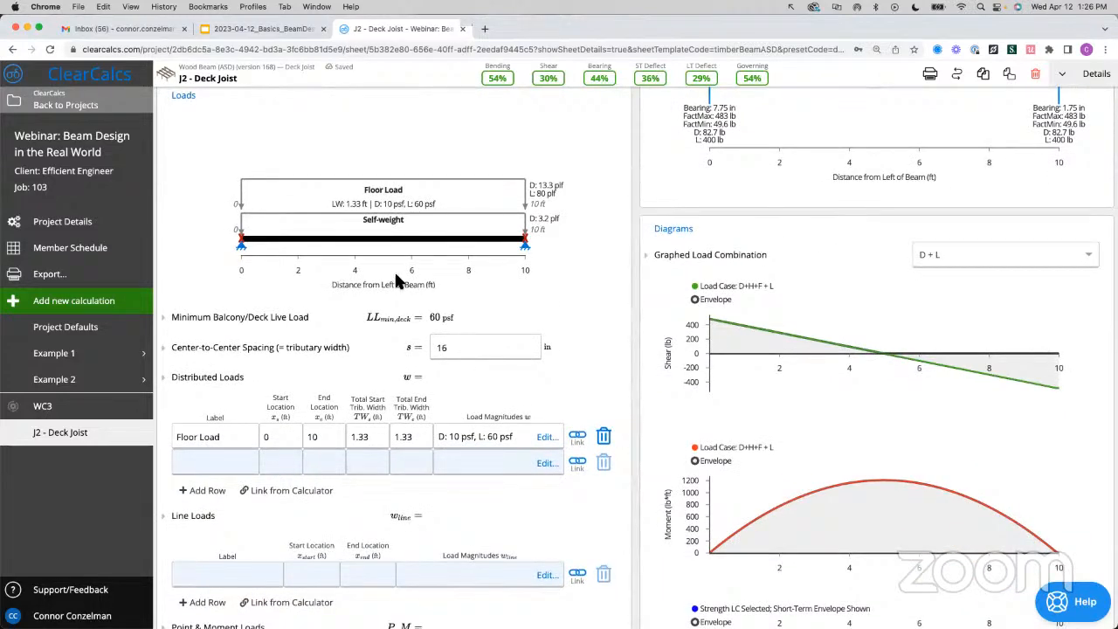
click(288, 321)
scroll(288, 323, down, 1)
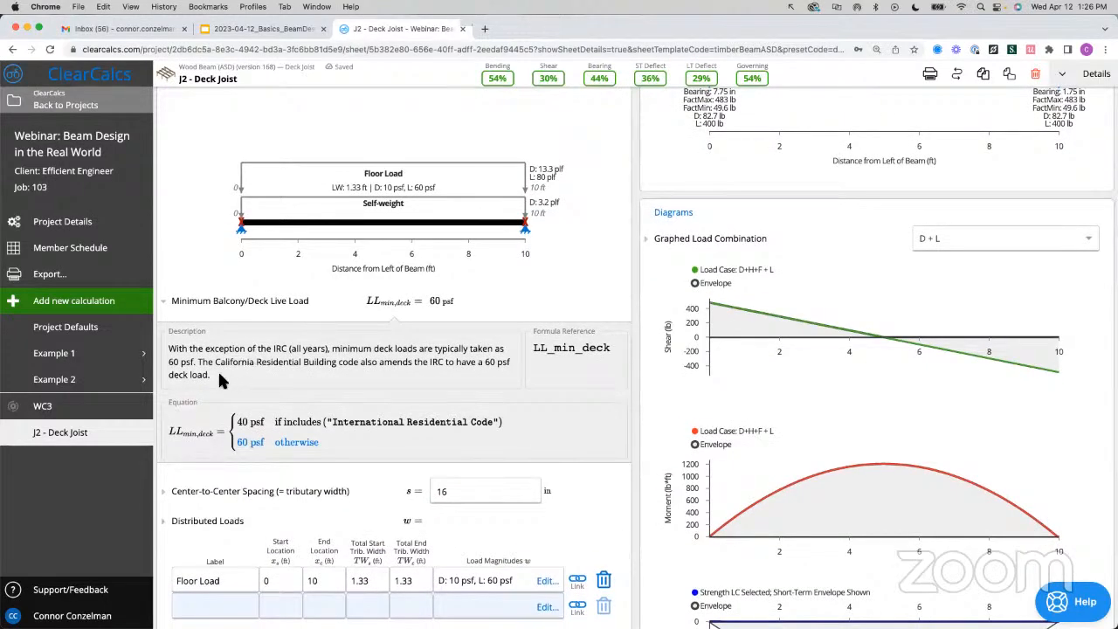
drag(218, 371, 169, 353)
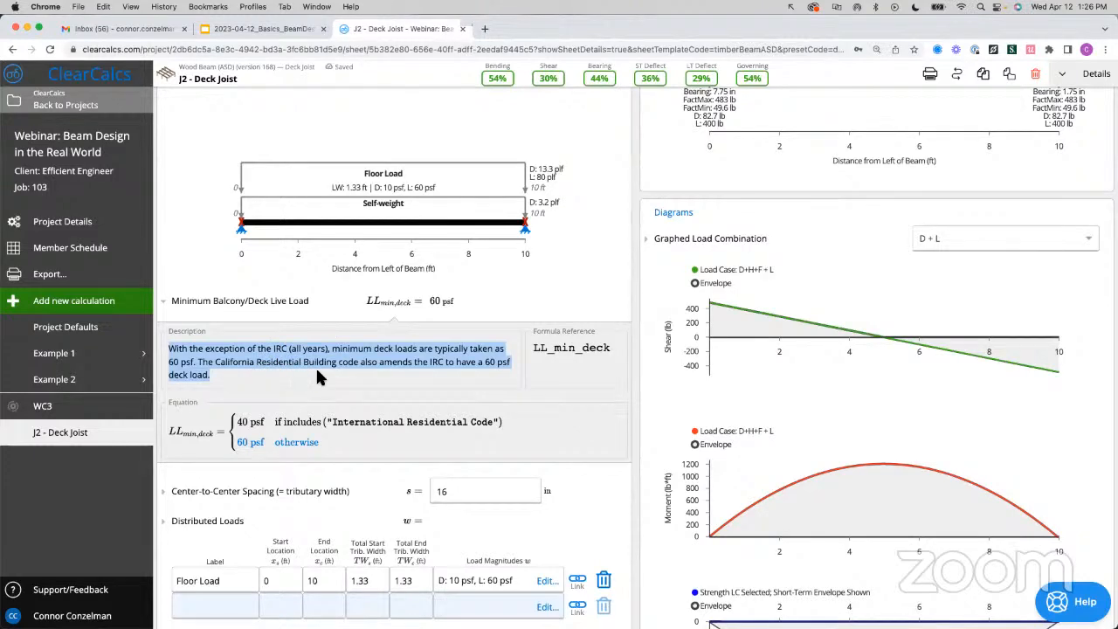
click(252, 302)
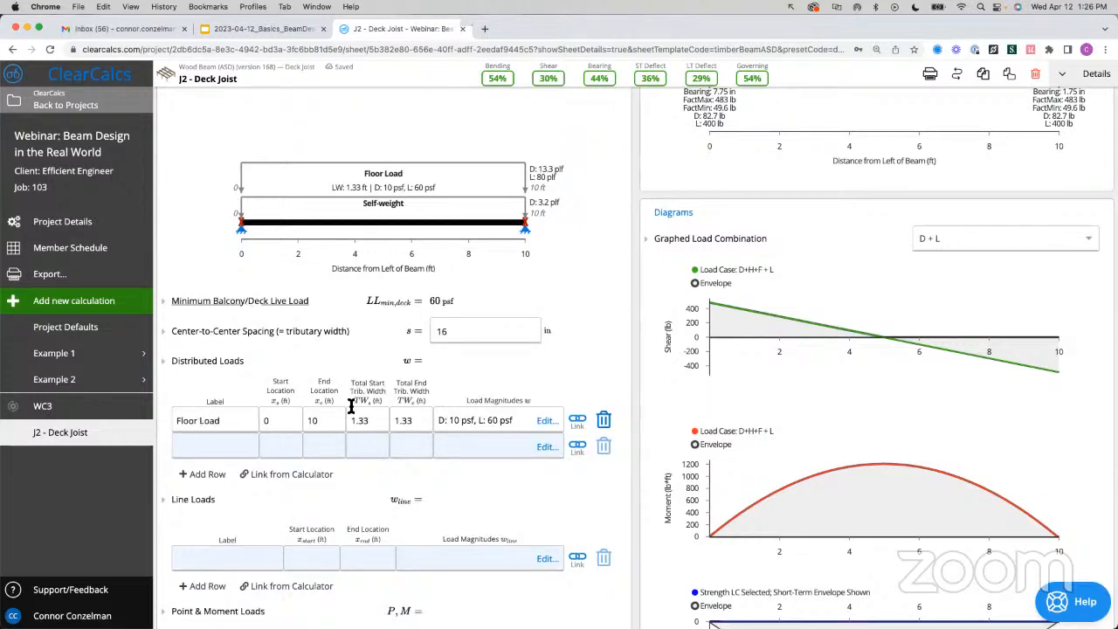
- Check the dead load and highlight the snow load on the "Example 1a: Deck Joist" slide, and return to ClearCalcs
click(235, 29)
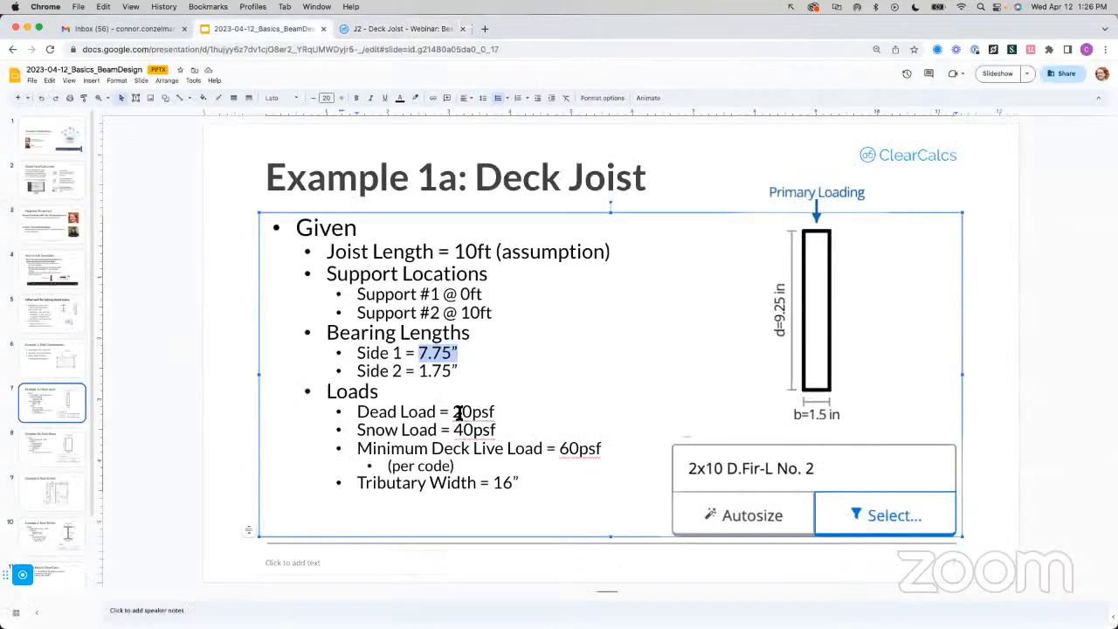
drag(453, 411, 511, 430)
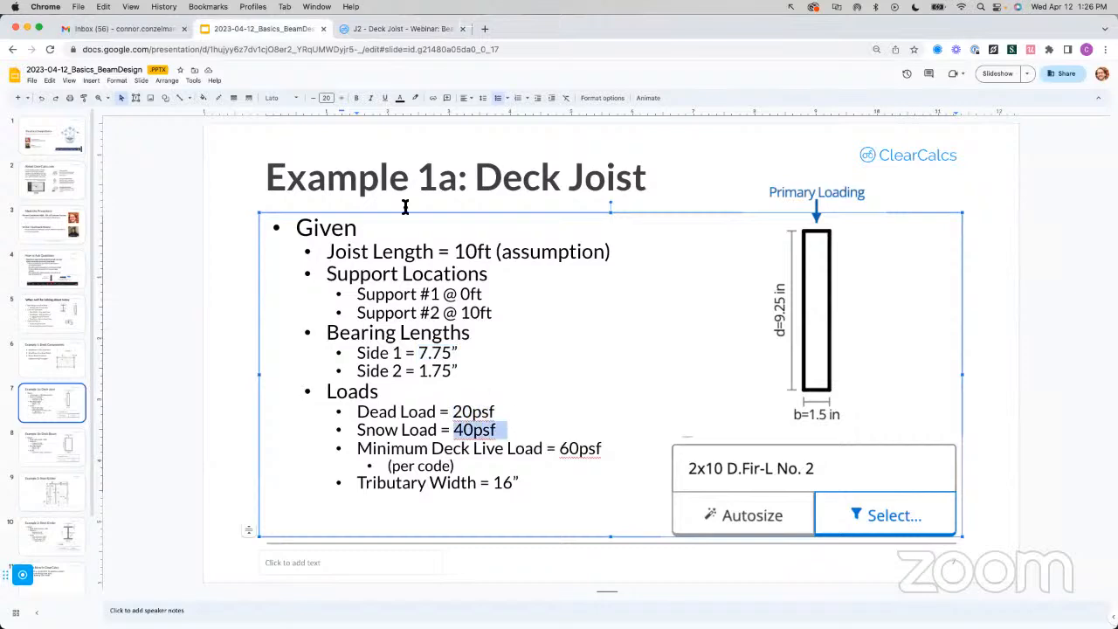
click(367, 29)
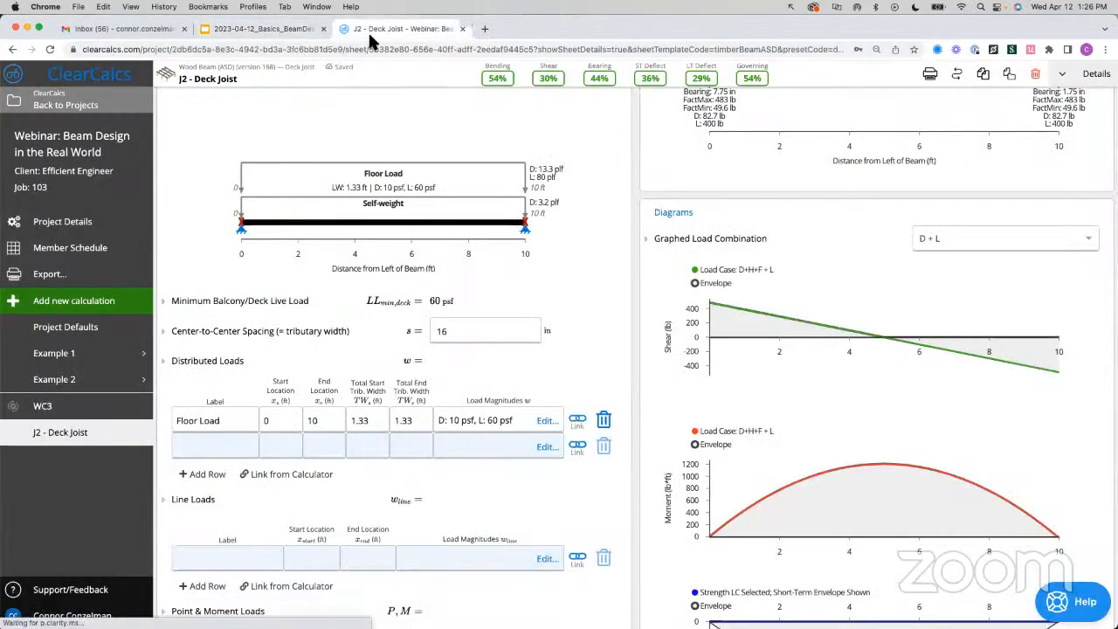
- Edit the Floor Load magnitudes, setting the dead load to 20 psf and adding a snow load of 40 psf
click(545, 422)
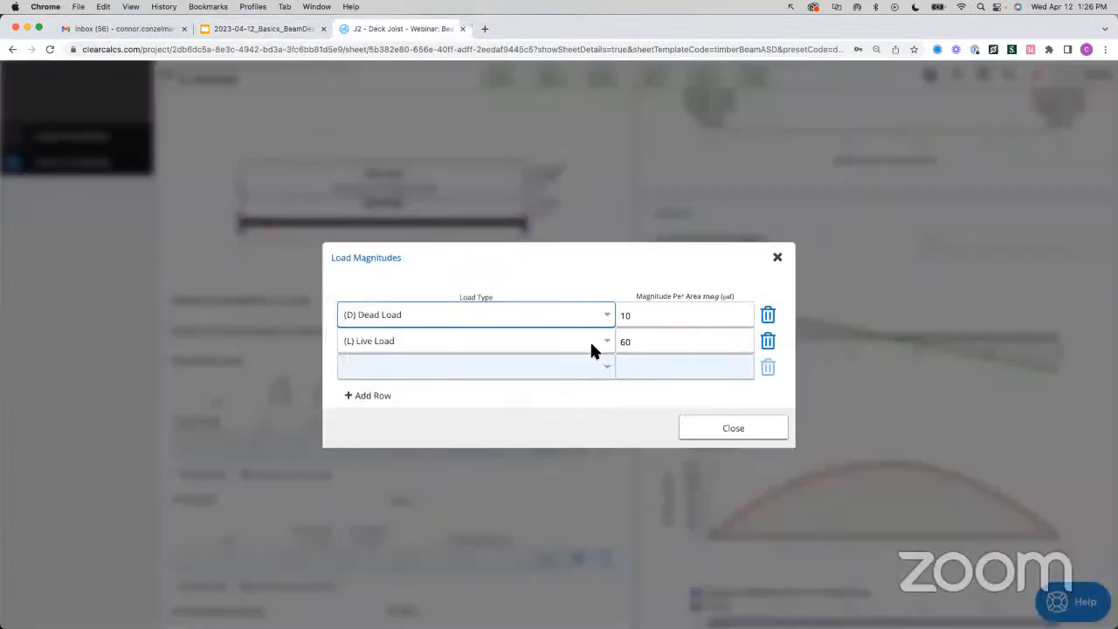
click(648, 321)
key(super+a)
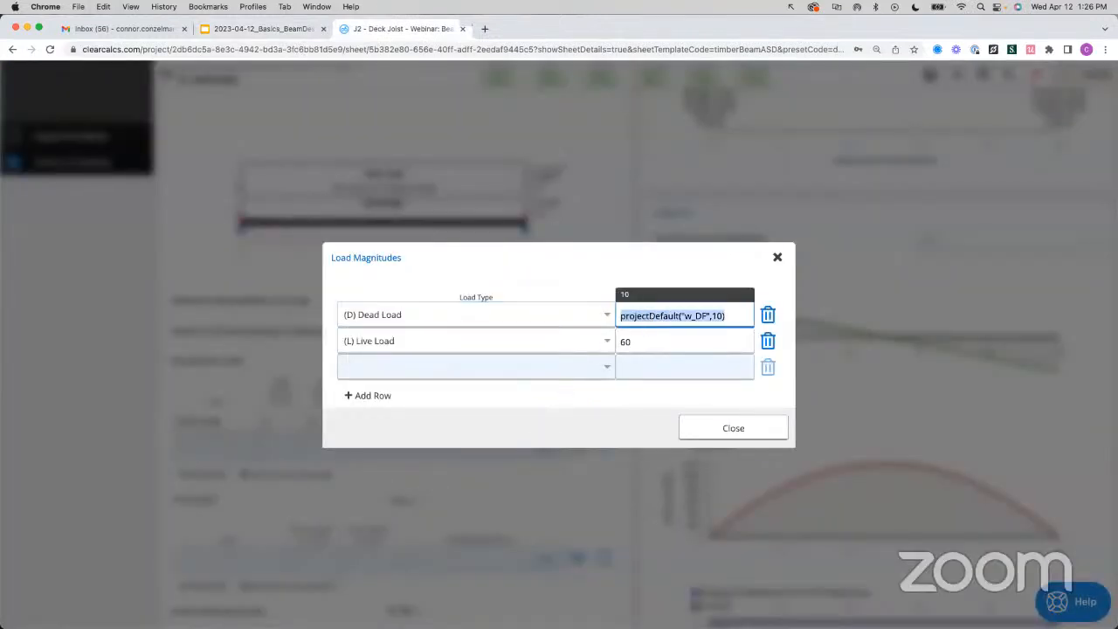
text(20)
click(572, 369)
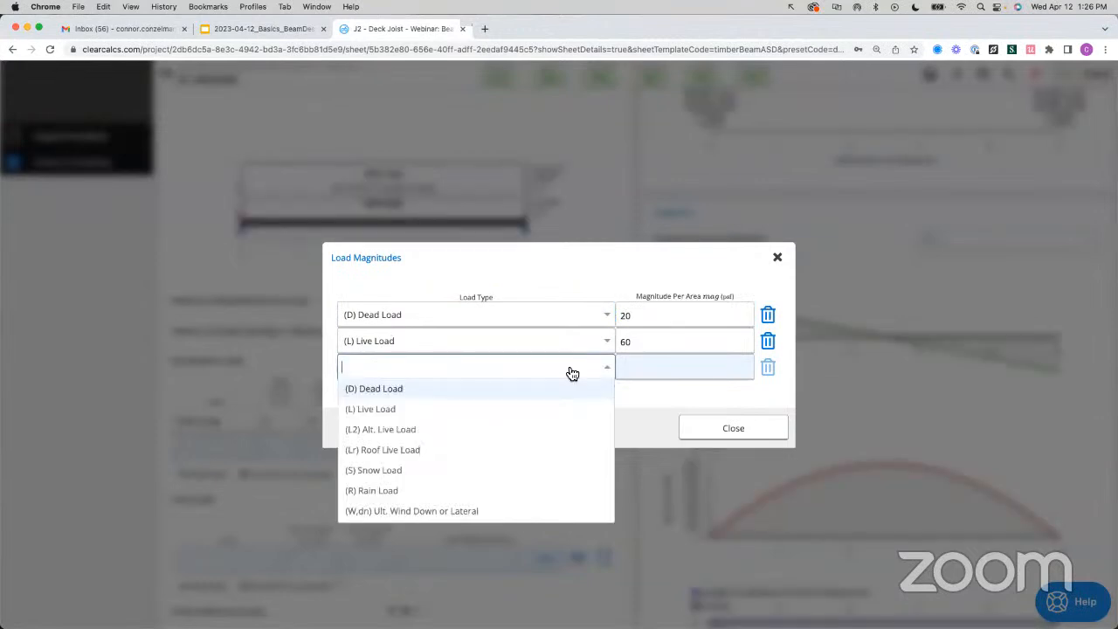
click(394, 467)
click(644, 353)
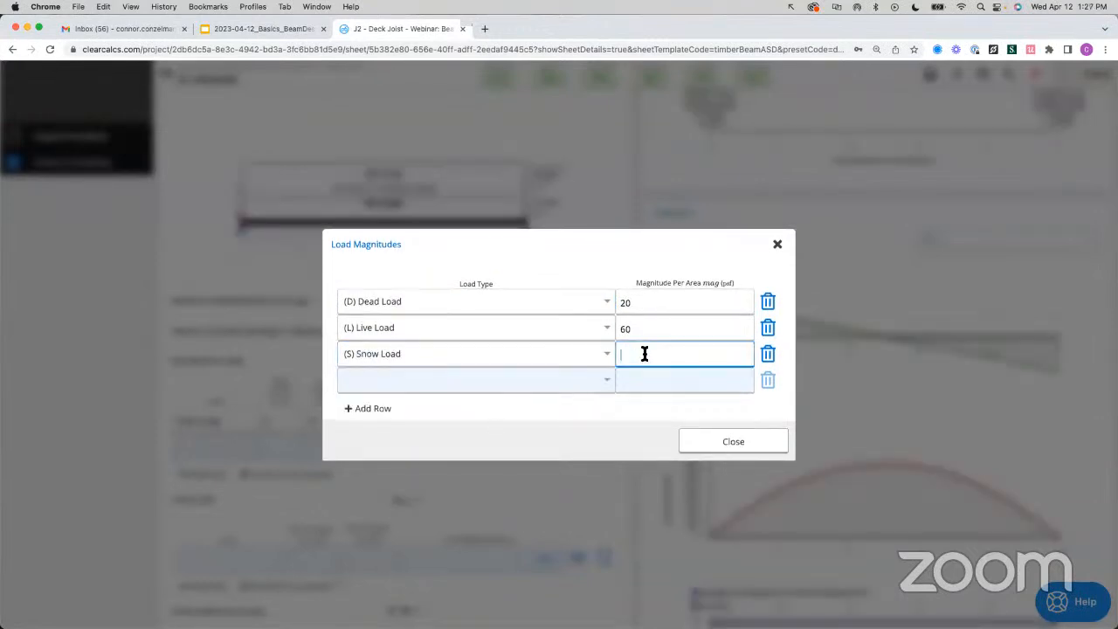
text(40)
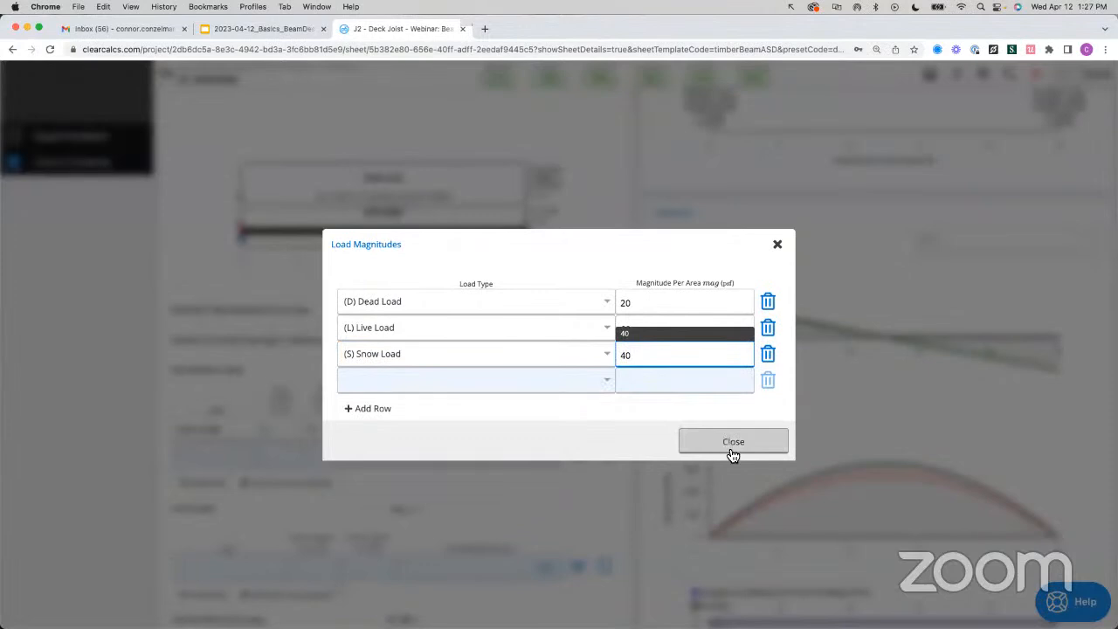
click(729, 445)
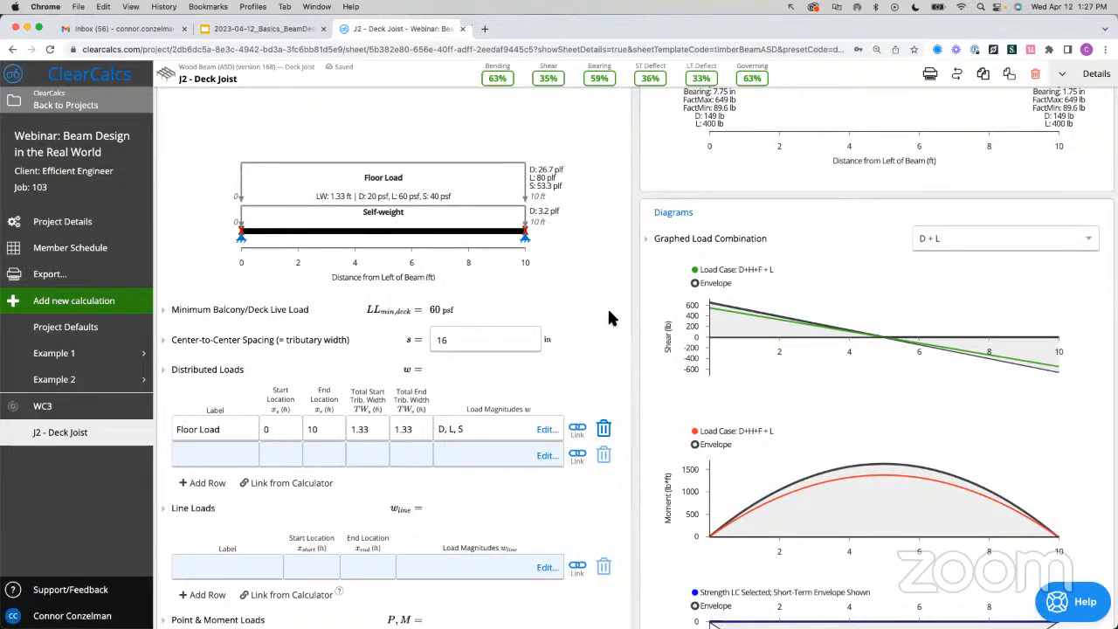
- Open the joist's size and grade selection and filter the sections to the 2x10 nominal size
scroll(608, 318, up, 5)
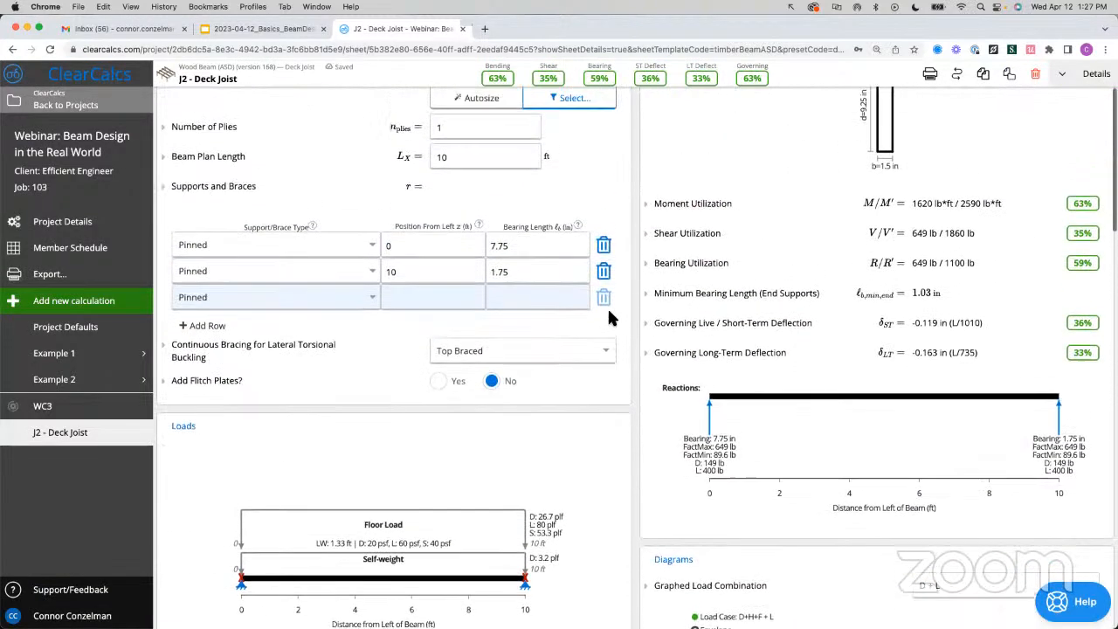
scroll(609, 318, up, 2)
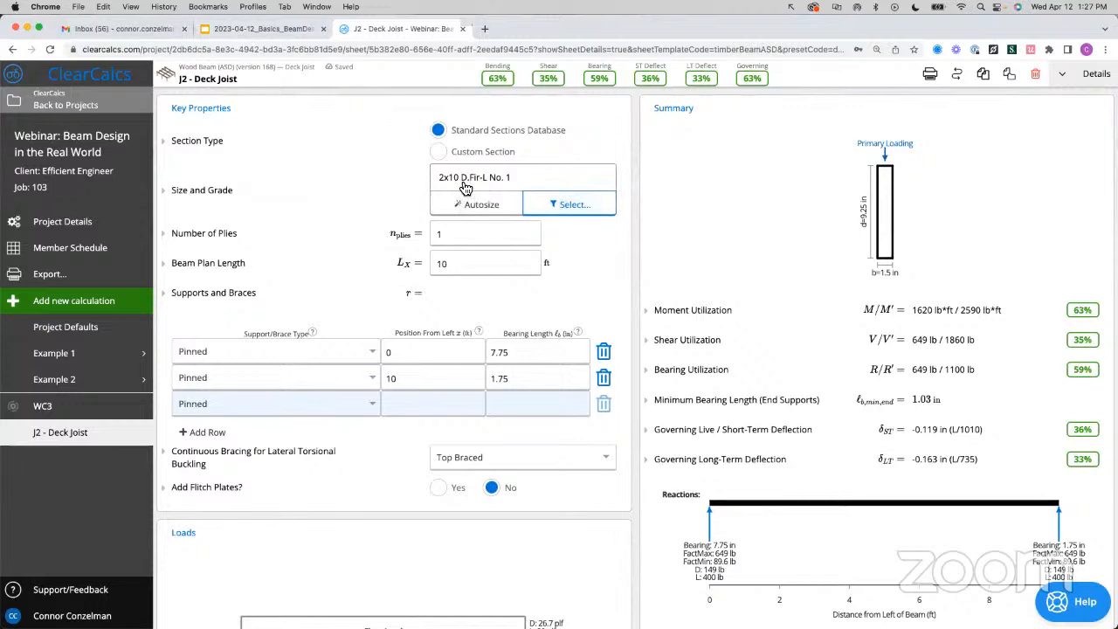
click(571, 213)
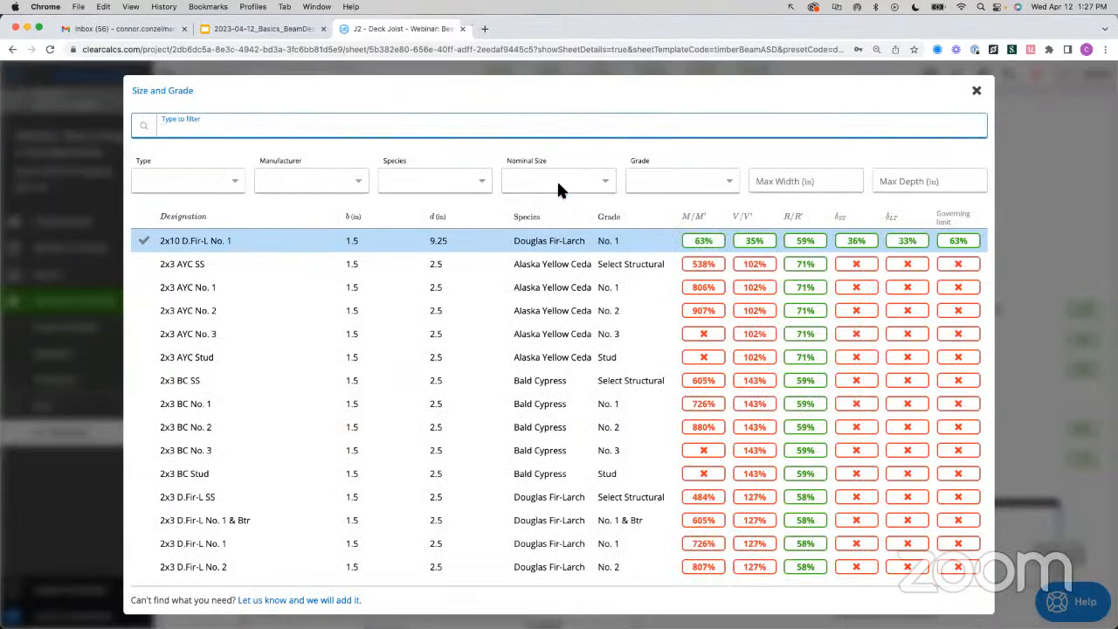
click(559, 181)
text(2x)
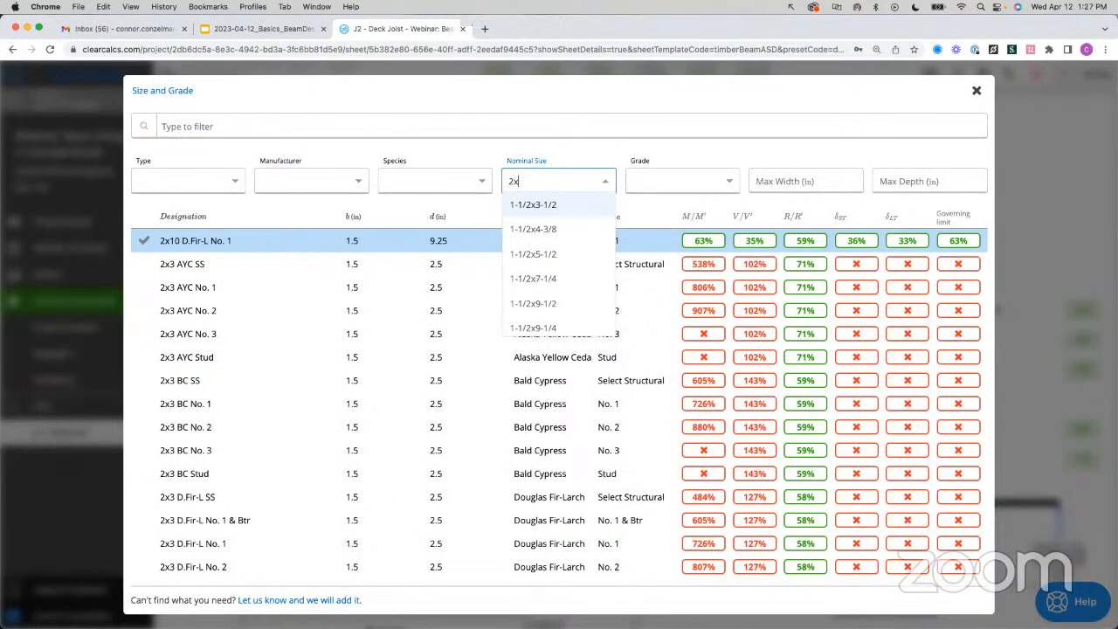
text(10)
click(554, 230)
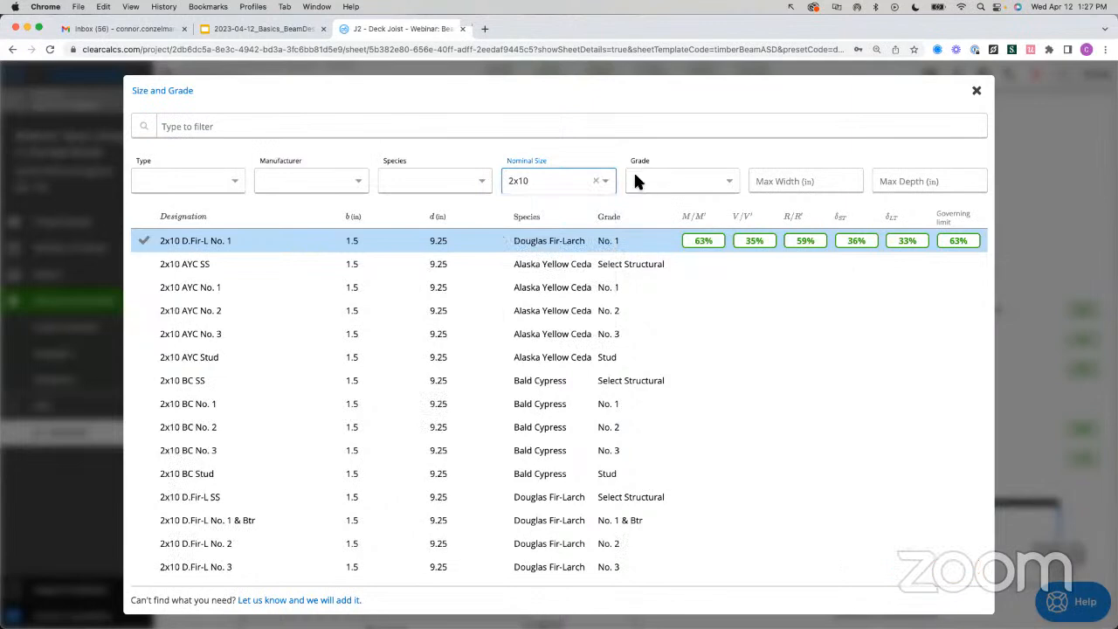
- Filter the 2x10 sections to grade No. 2 and choose 2x10 D.Fir-L No. 2 for the joist
click(637, 180)
text(N)
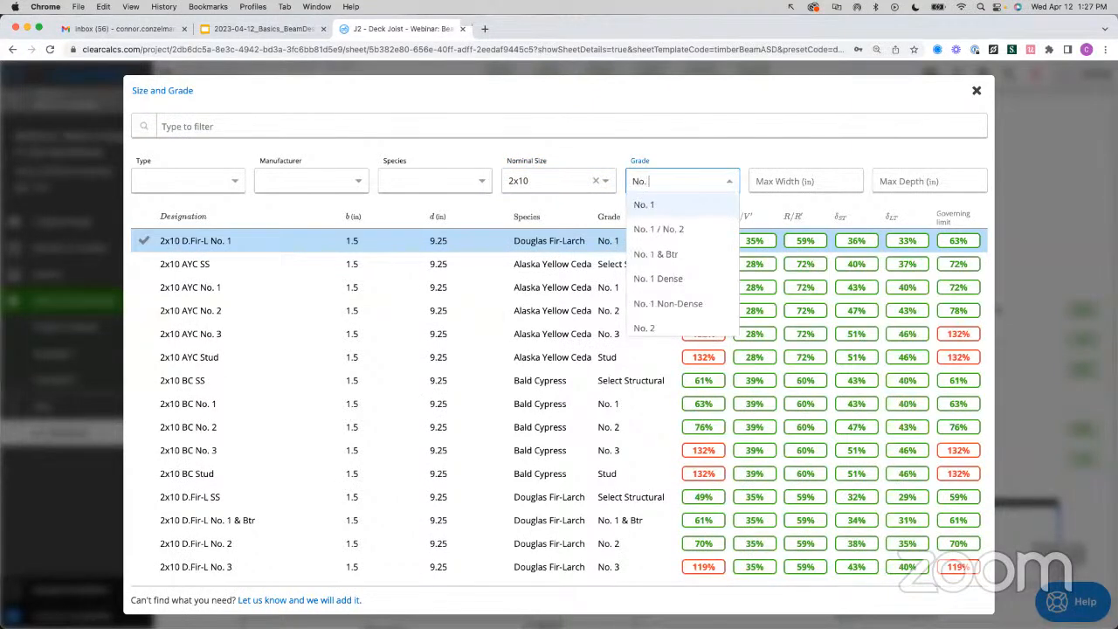
text(o.)
click(643, 327)
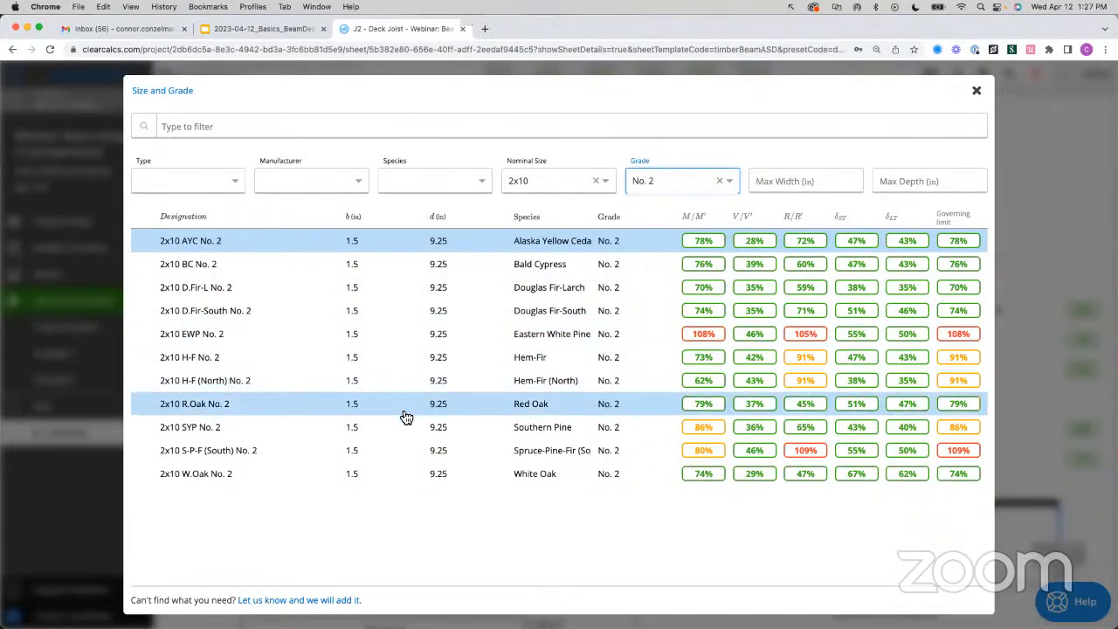
click(414, 295)
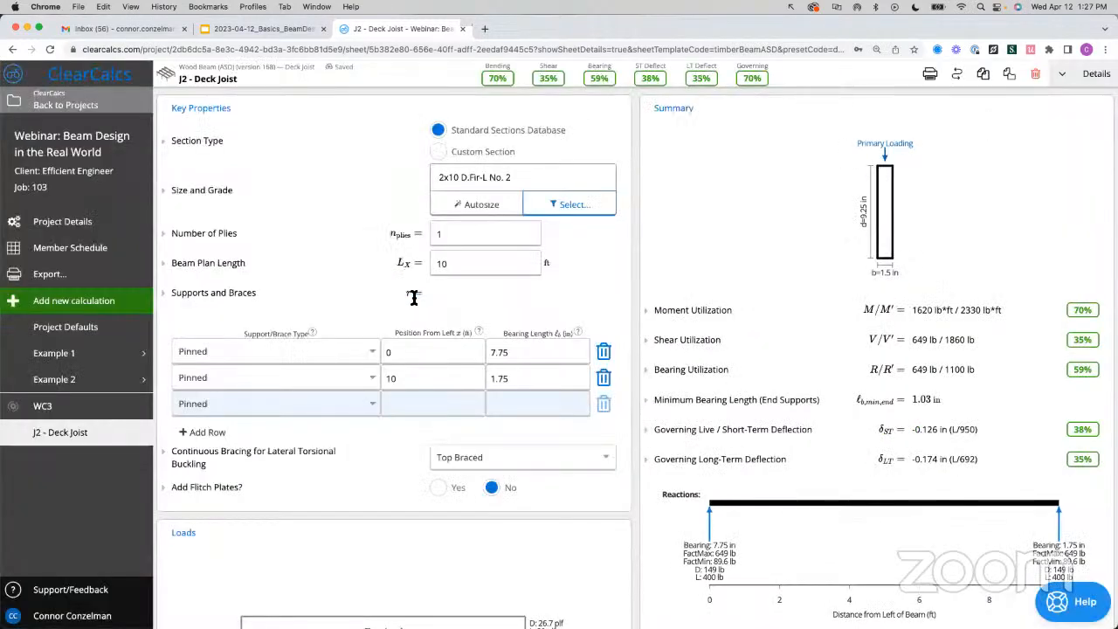
- Switch to the Google Slides presentation and highlight the length and support locations on the "Example 1b: Deck Beam" slide
click(280, 33)
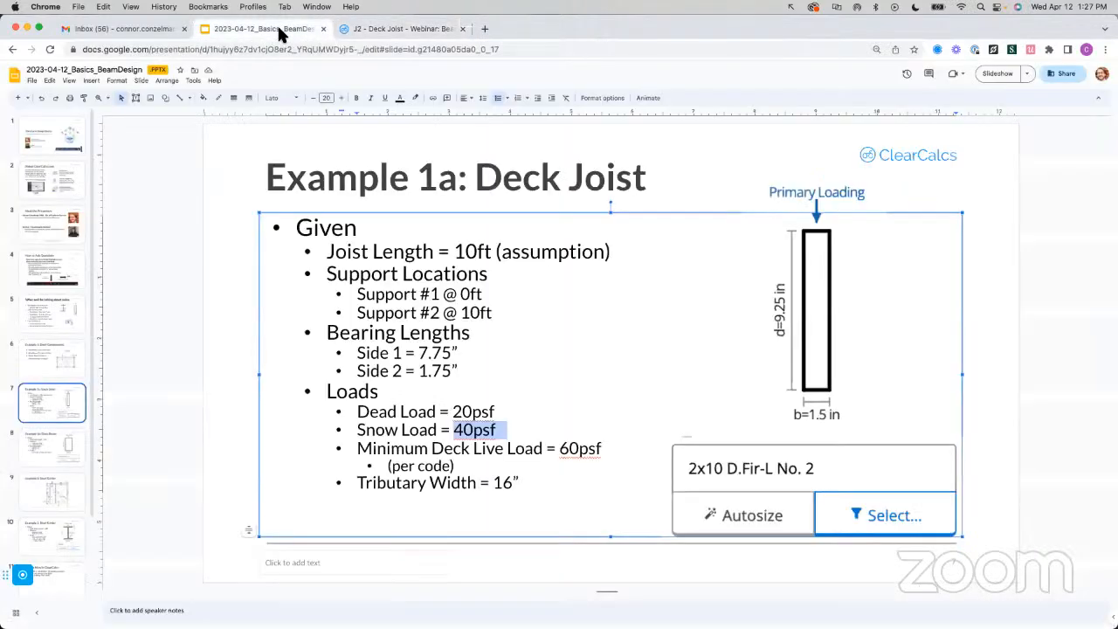
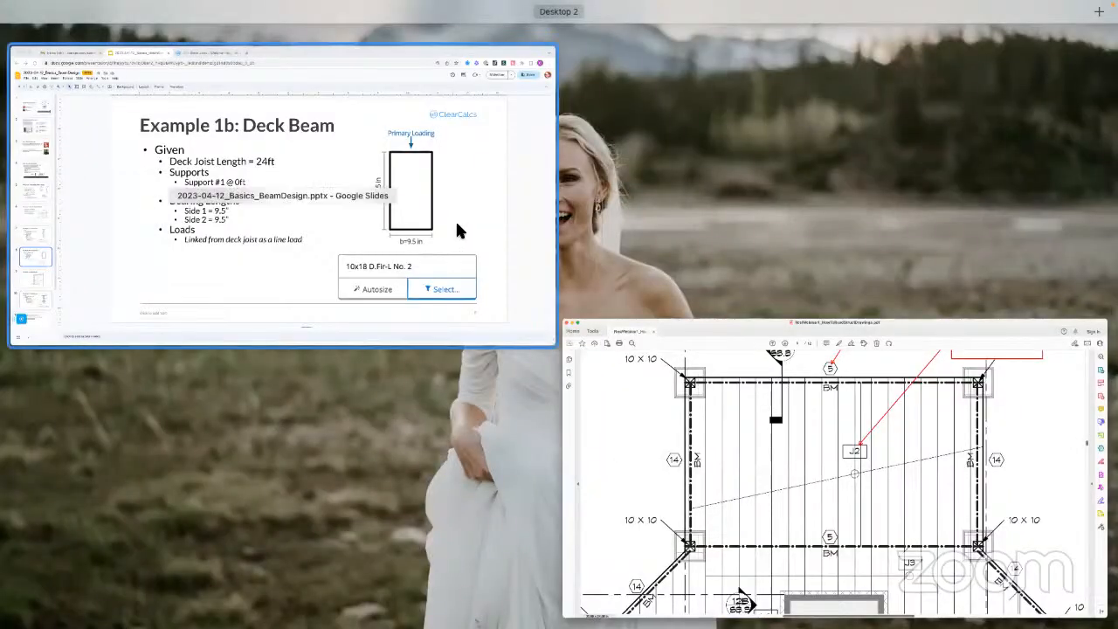
click(457, 225)
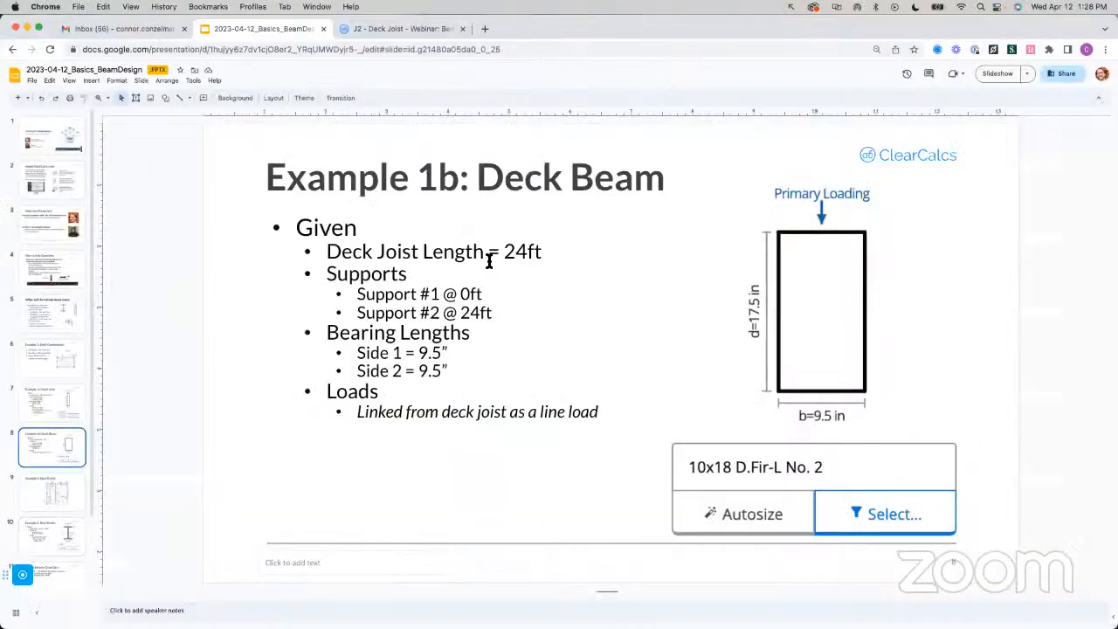
drag(541, 251, 325, 253)
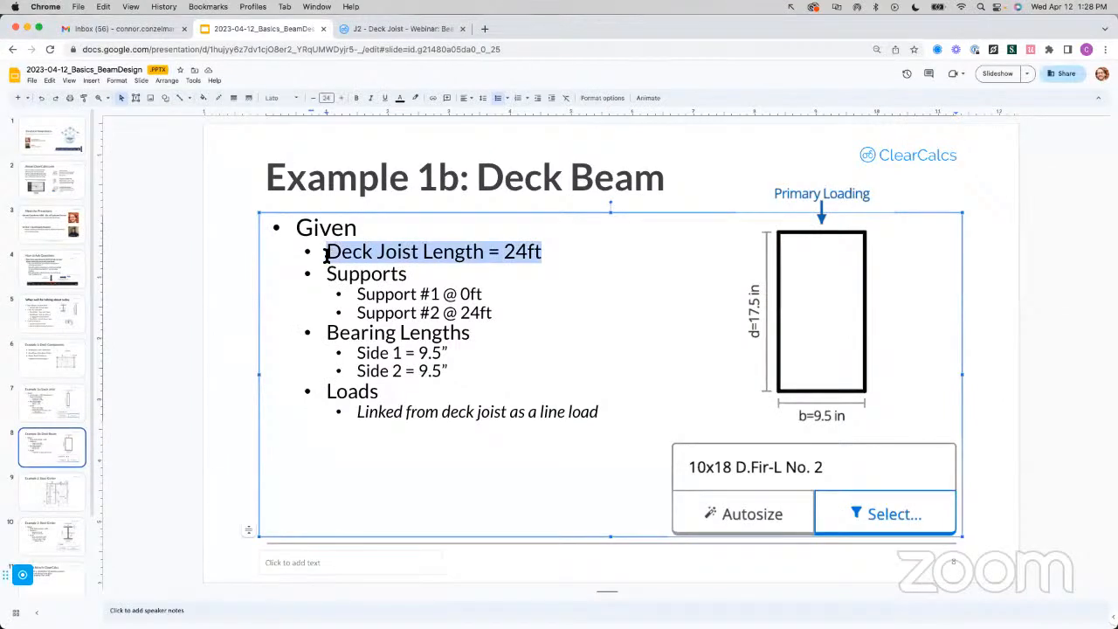
click(504, 253)
drag(505, 252, 552, 251)
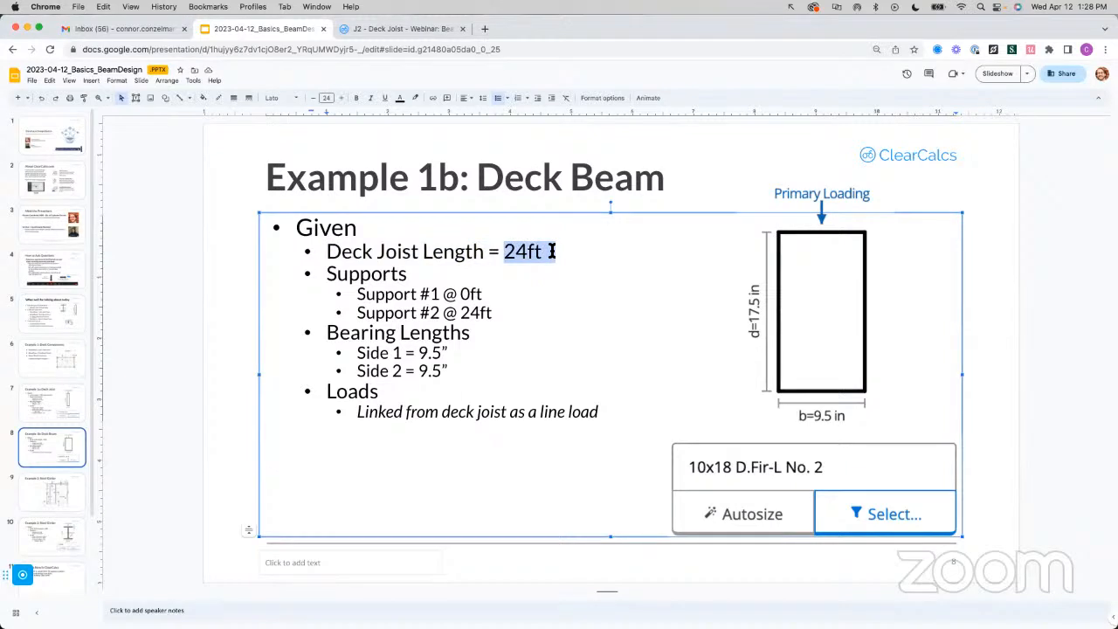
click(494, 313)
drag(471, 312, 441, 294)
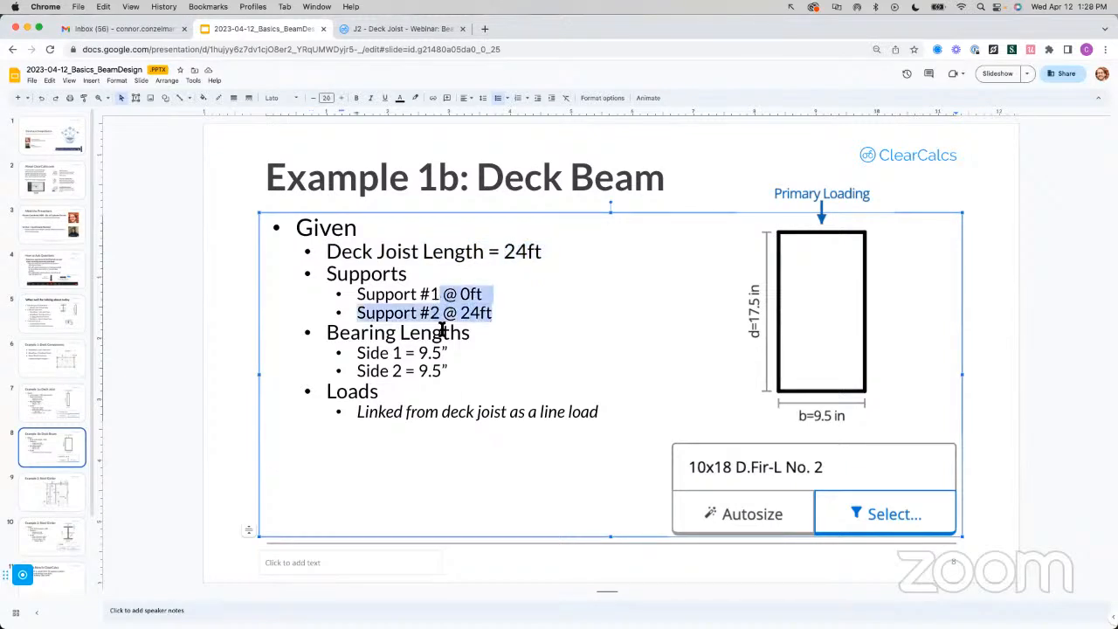
- Correct the Side 1 and Side 2 bearing lengths on the Deck Beam slide to 9.25"
click(431, 353)
text(2)
click(432, 371)
text(2)
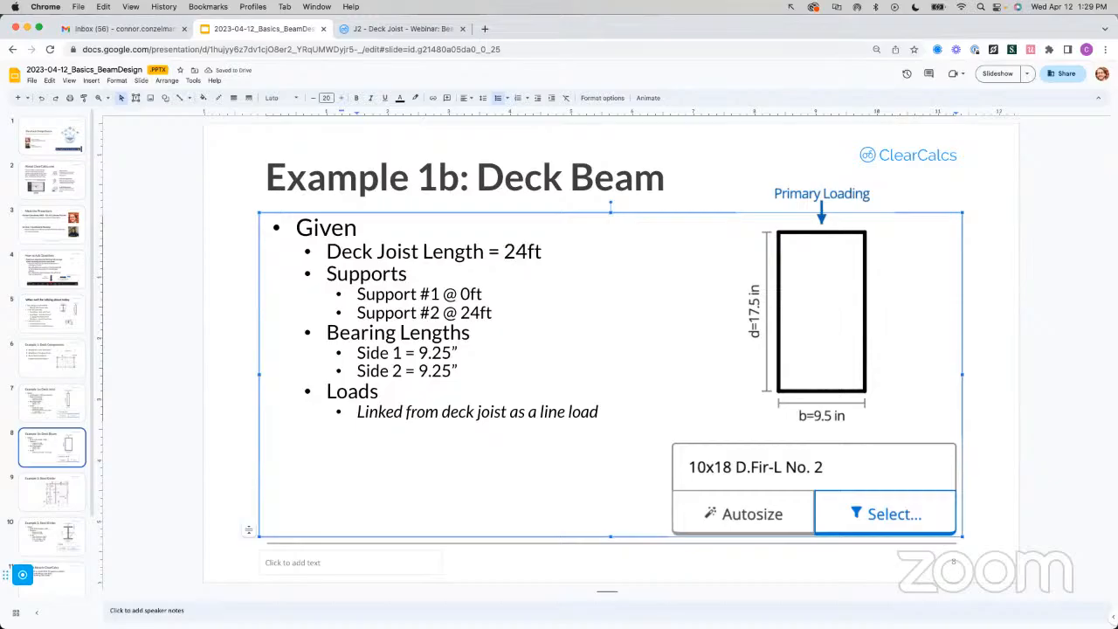
- Examine the deck framing plan in Acrobat Reader for beam 5 and its 10 x 10 posts, and return to the slides
key(ctrl+Up)
click(394, 230)
scroll(396, 231, up, 1)
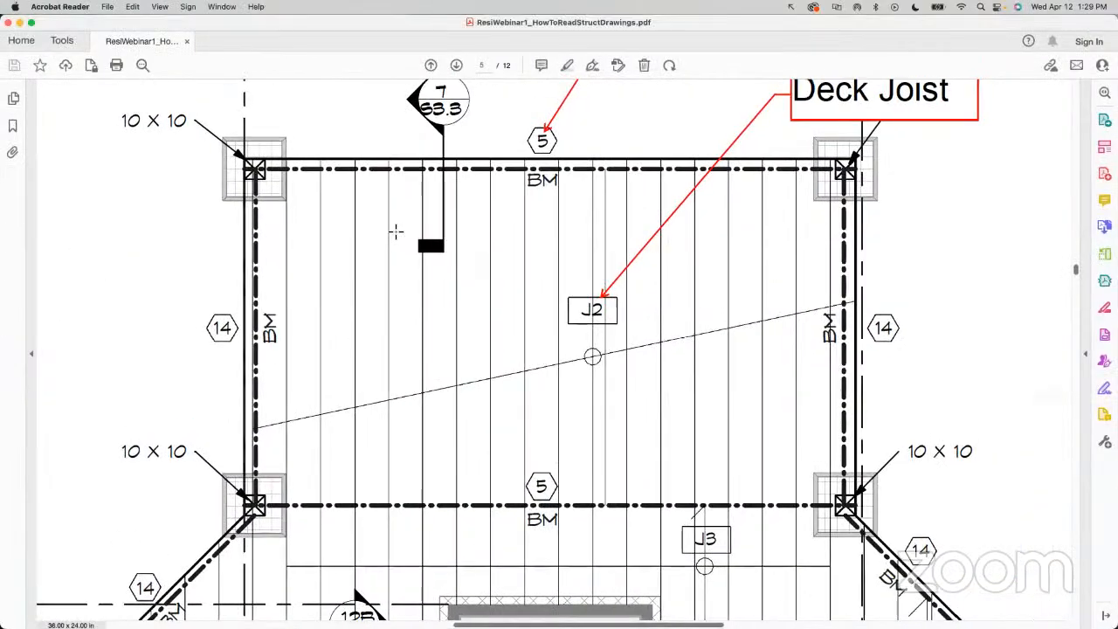
scroll(384, 222, up, 1)
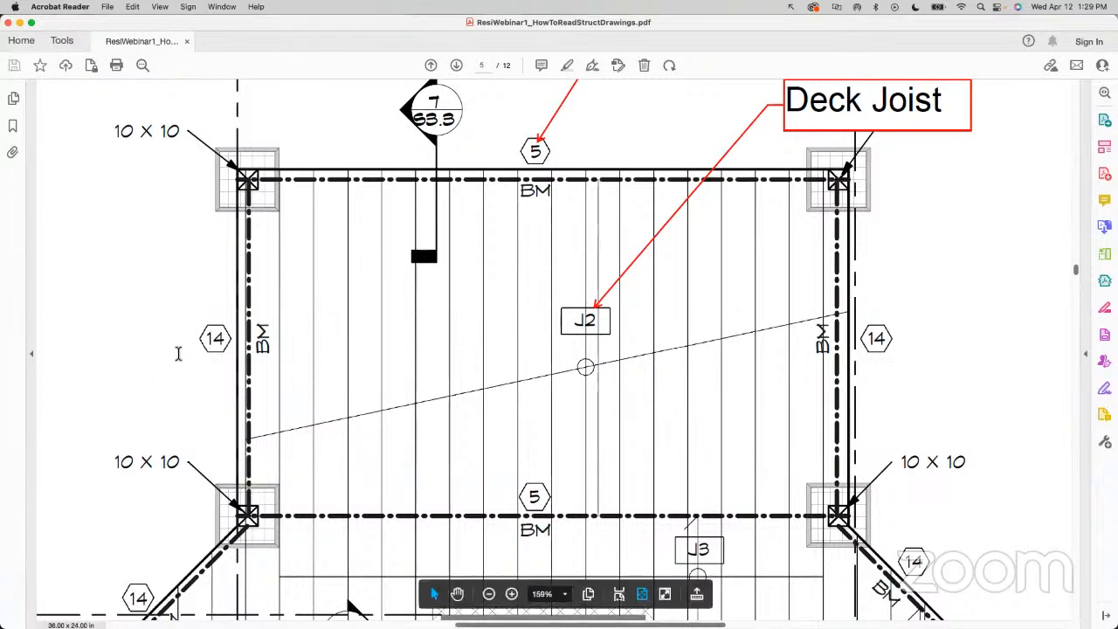
key(ctrl+Up)
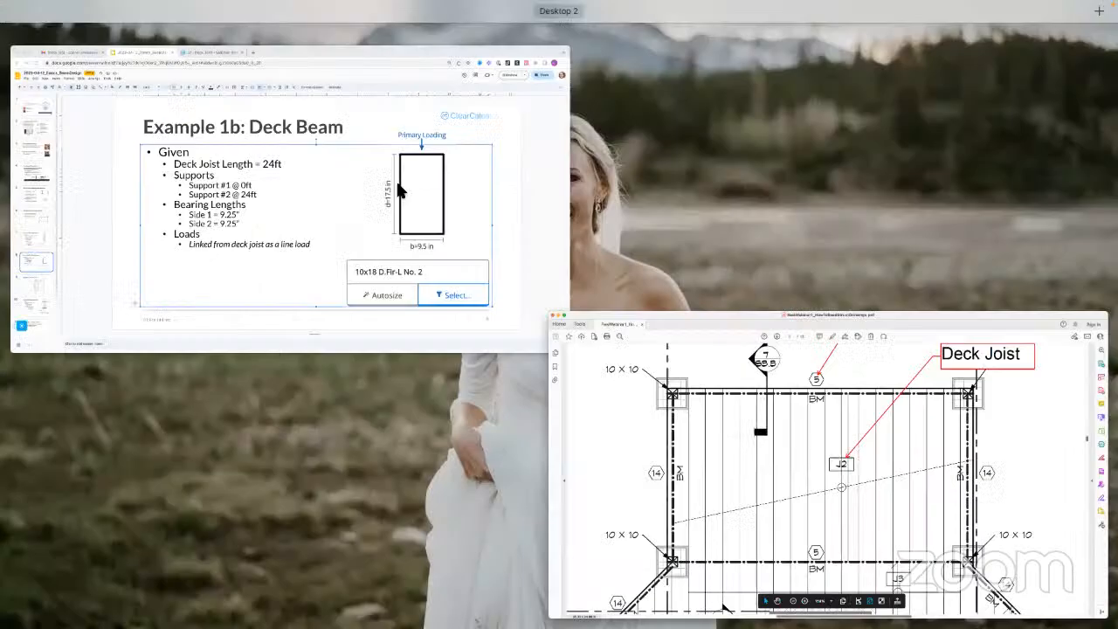
click(397, 188)
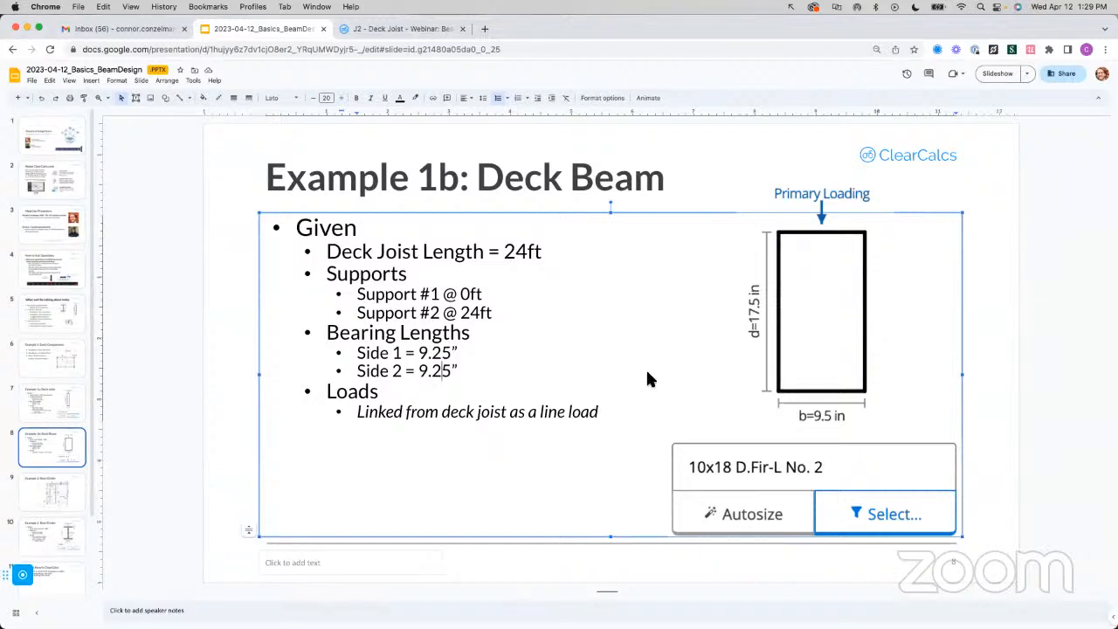
key(ctrl+Up)
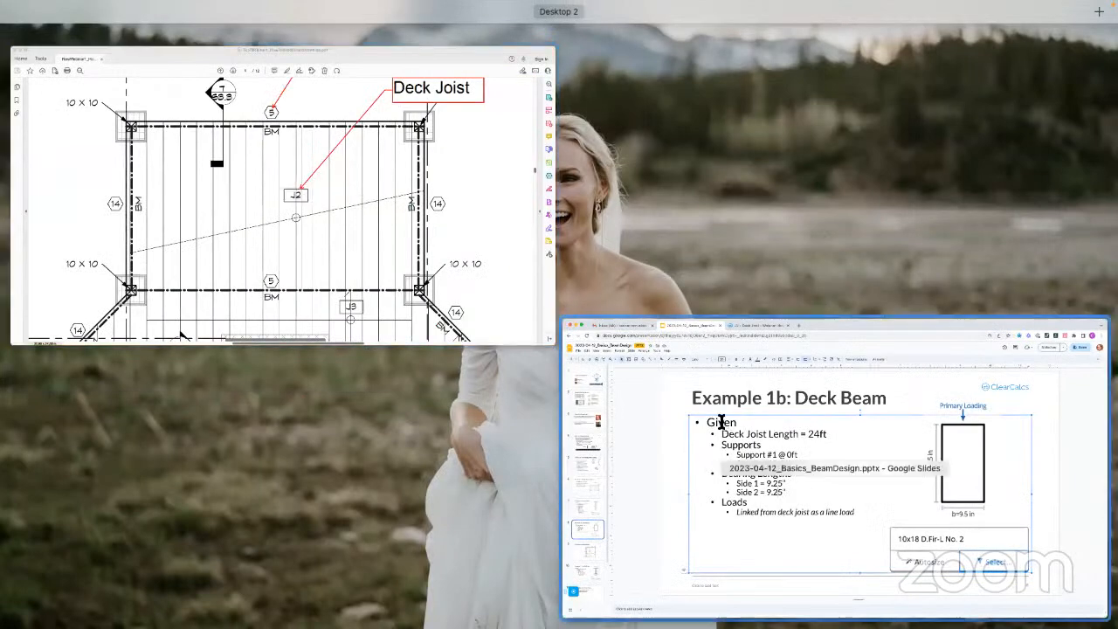
click(722, 422)
- Switch to ClearCalcs and add a new Wood Beam (ASD) calculation using the Deck Beam preset
click(399, 28)
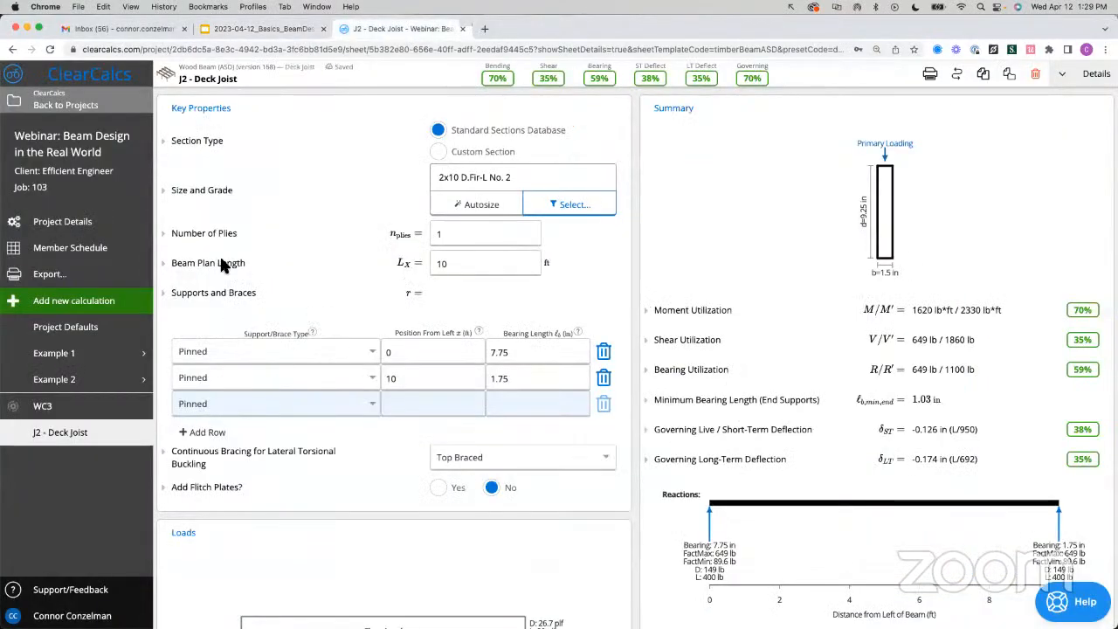
click(123, 307)
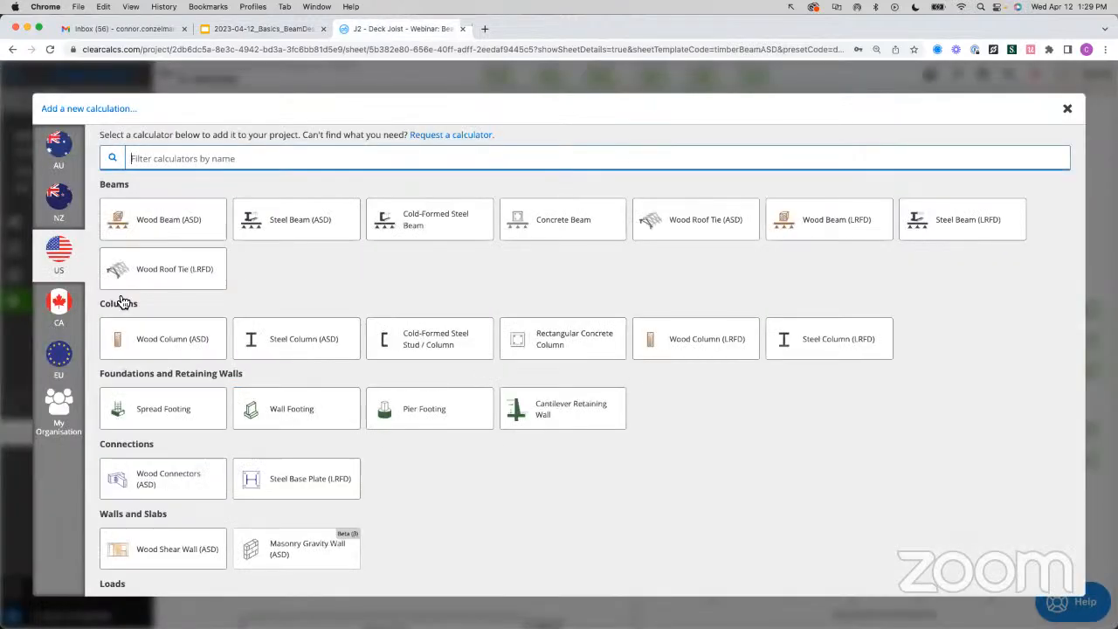
click(165, 221)
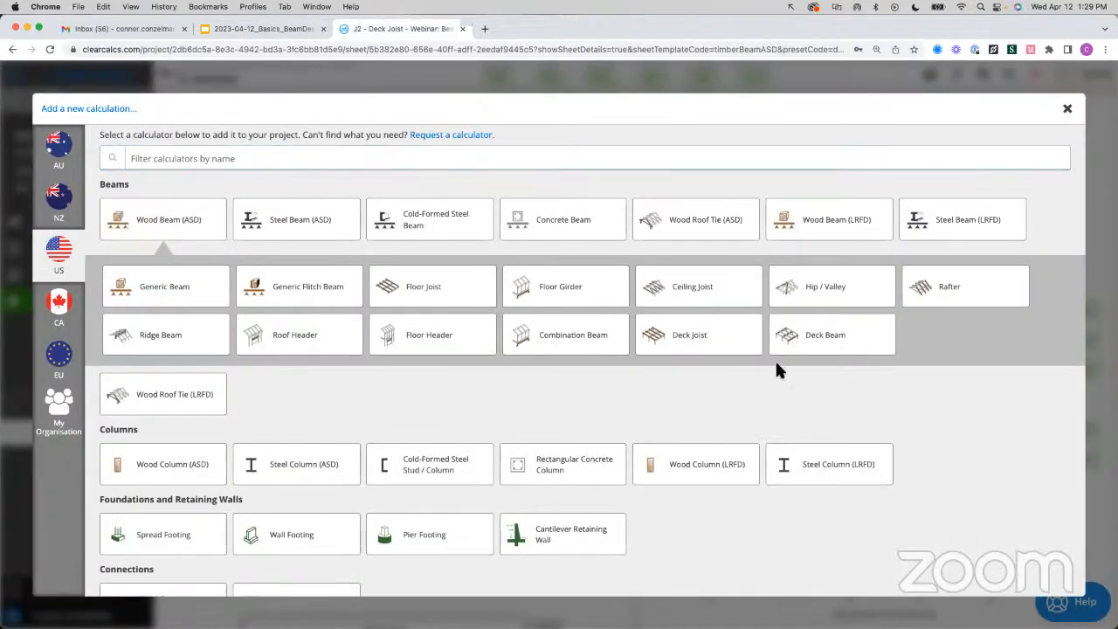
click(809, 340)
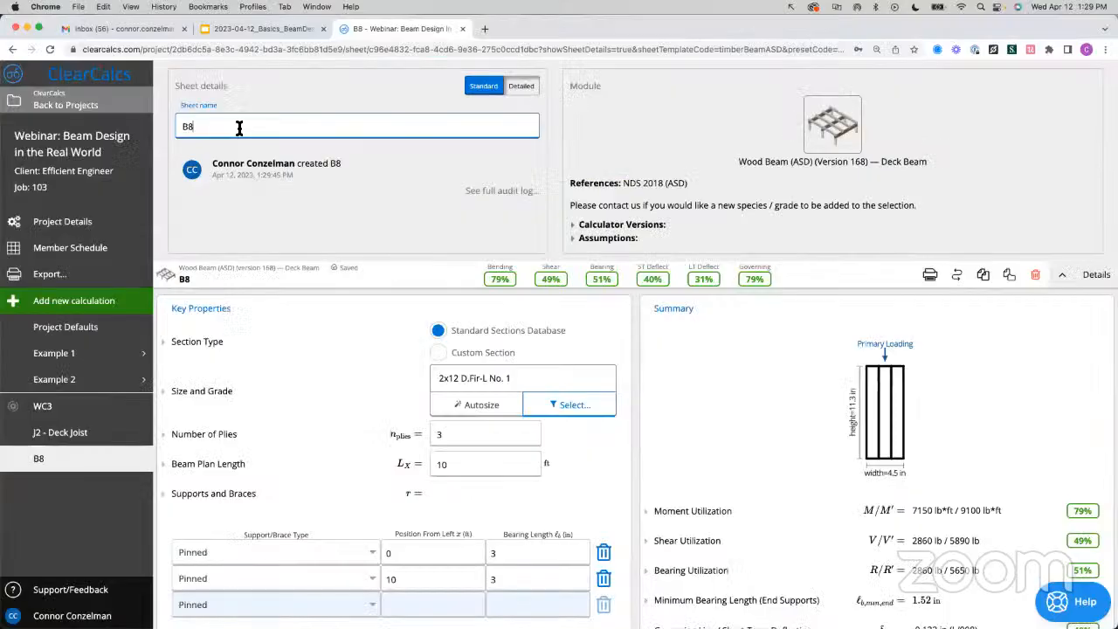
- Name the new sheet "BM5 - Deck Beam" and collapse the sheet details
double_click(239, 128)
text(BM5 - Deck Beam)
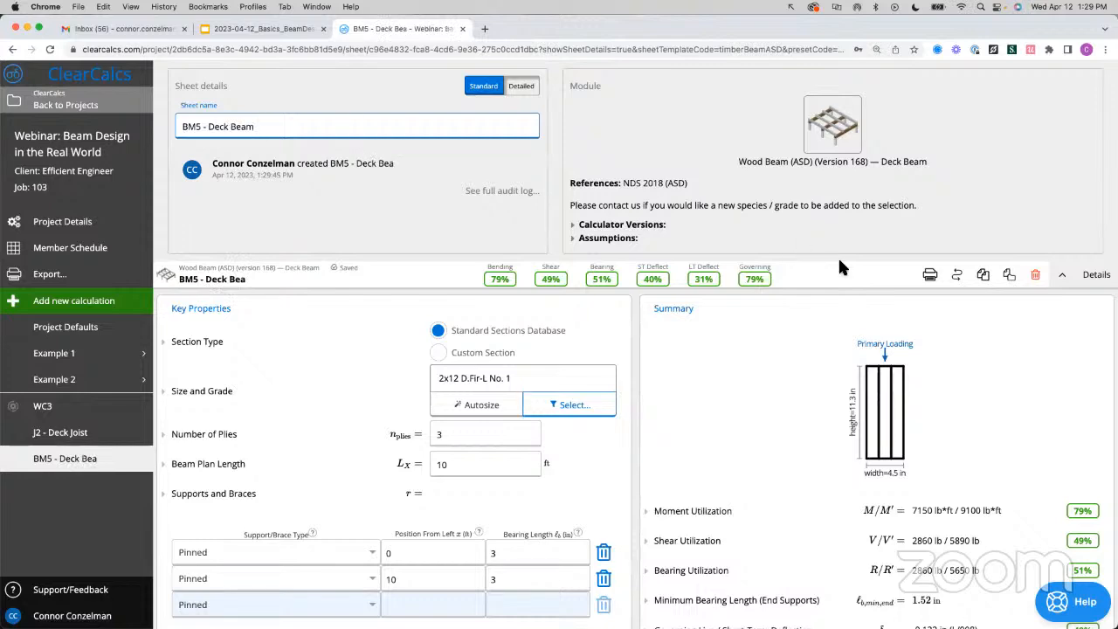
click(1062, 275)
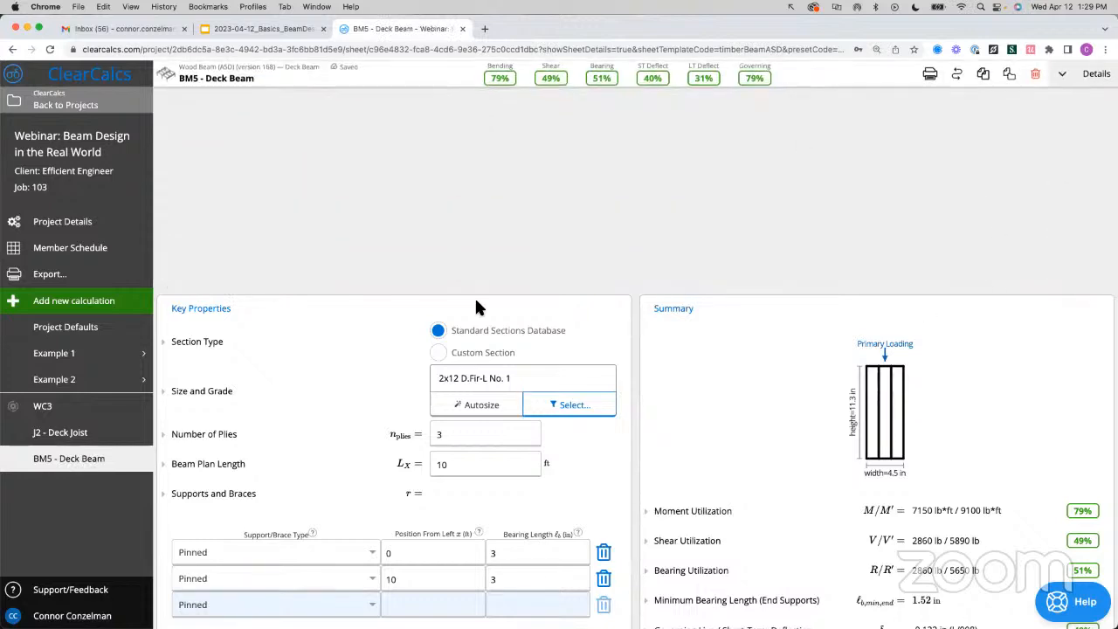
- Set the deck beam's number of plies to 1 and its beam plan length to 24 ft
click(469, 273)
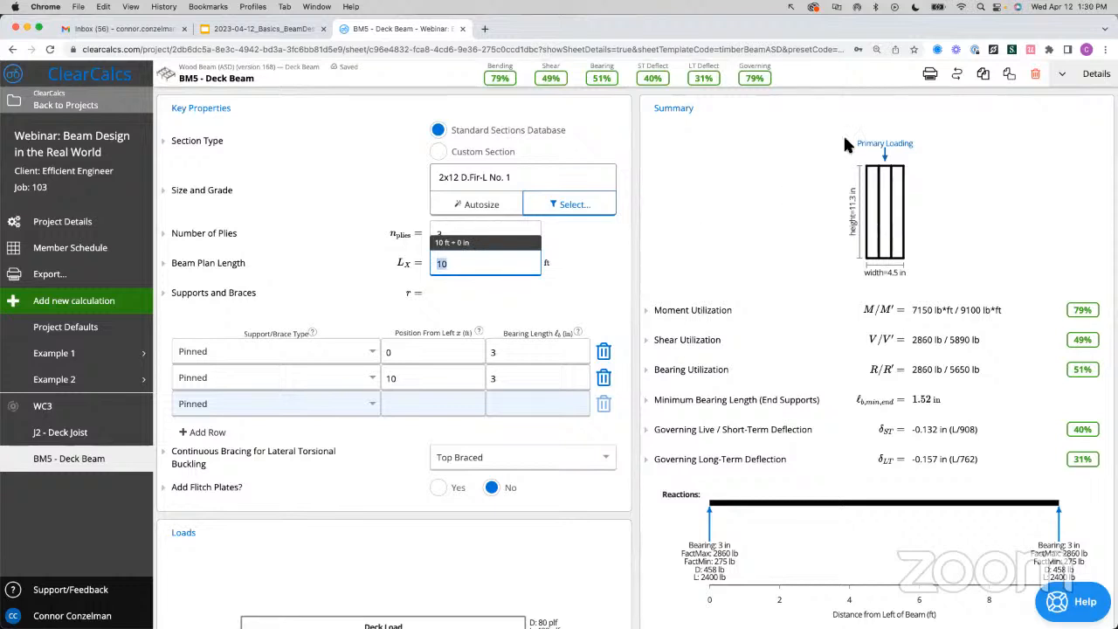
mouse_move(822, 127)
mouse_down()
mouse_move(840, 180)
mouse_move(939, 286)
mouse_up()
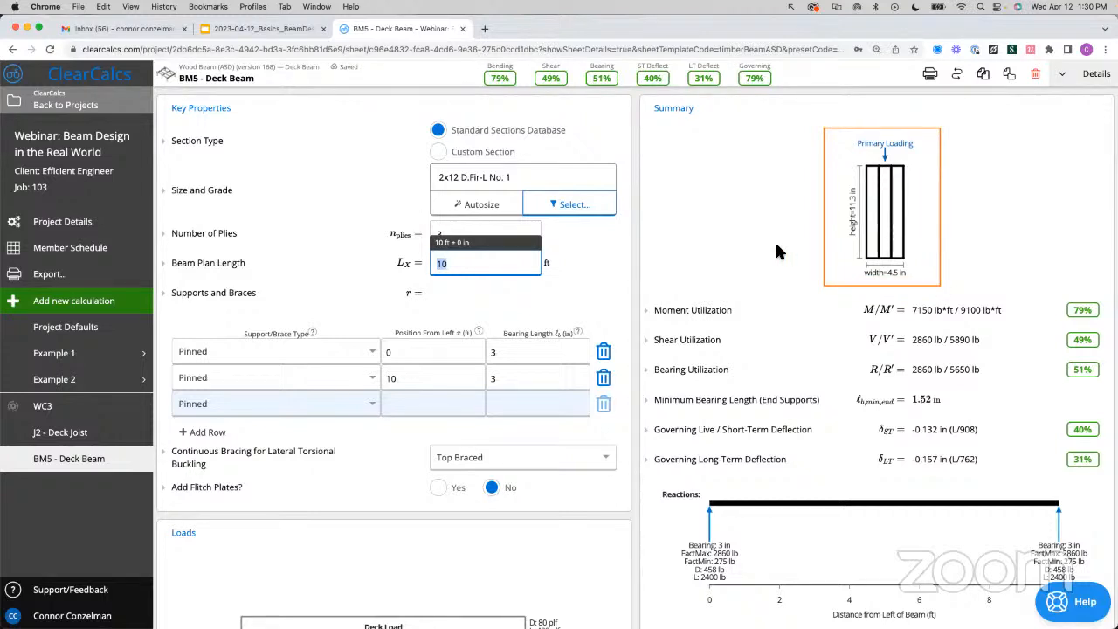
click(501, 230)
text(1)
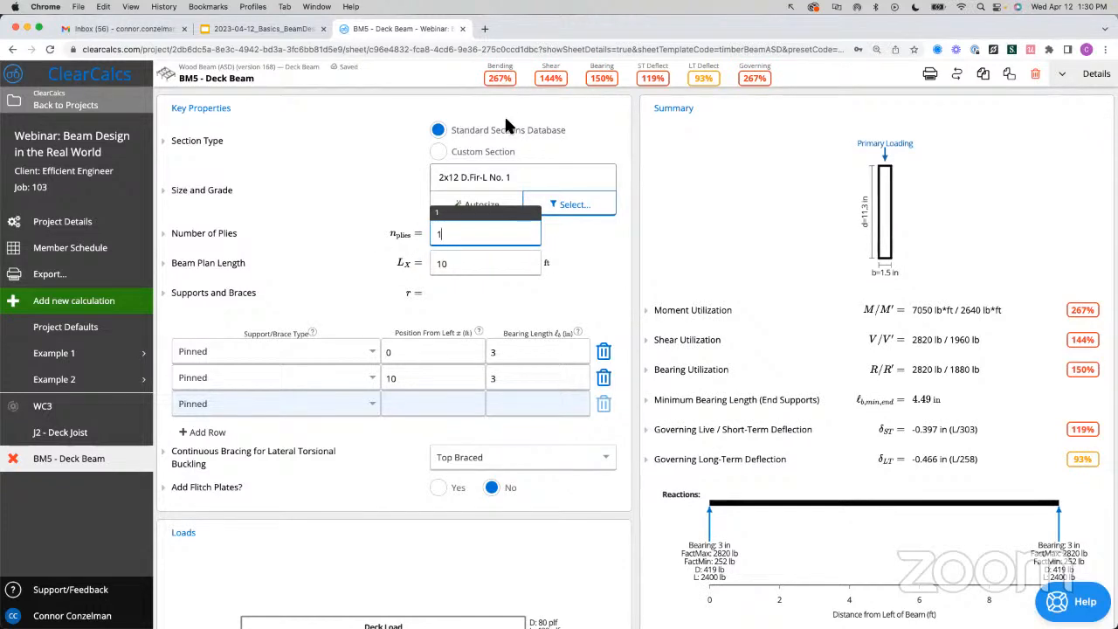
click(480, 267)
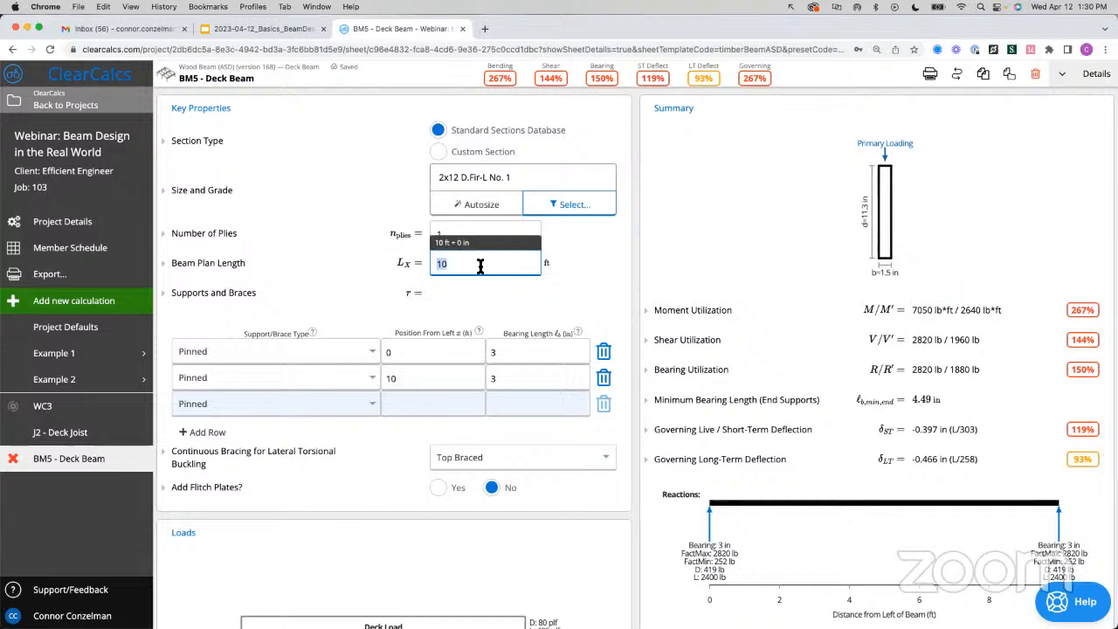
text(24)
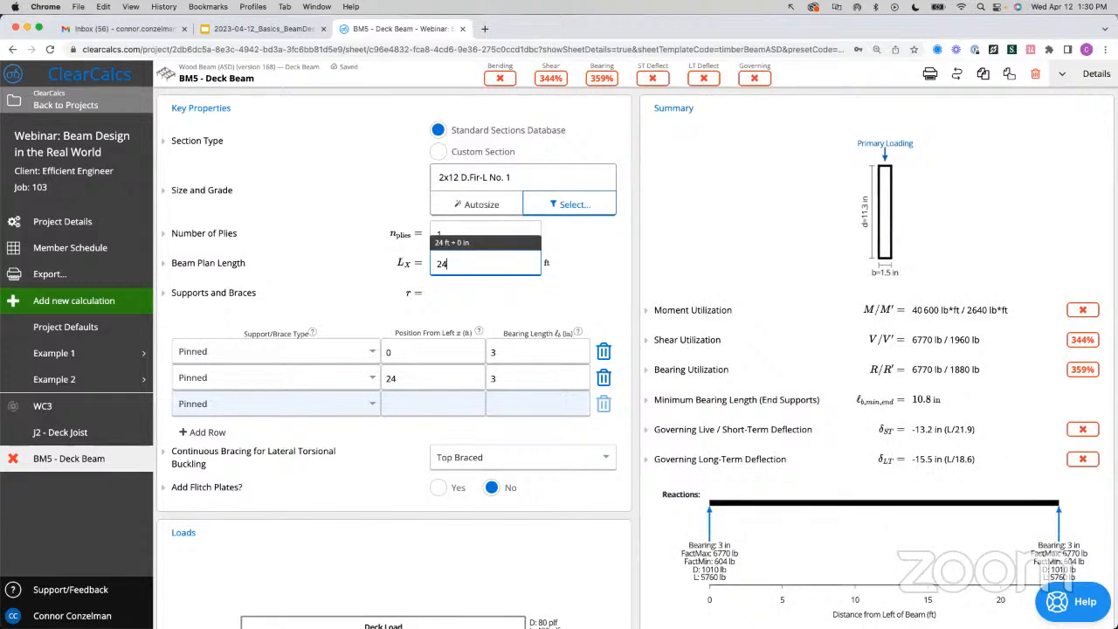
- Set the bearing length of both pinned supports to 9.25 in
click(528, 352)
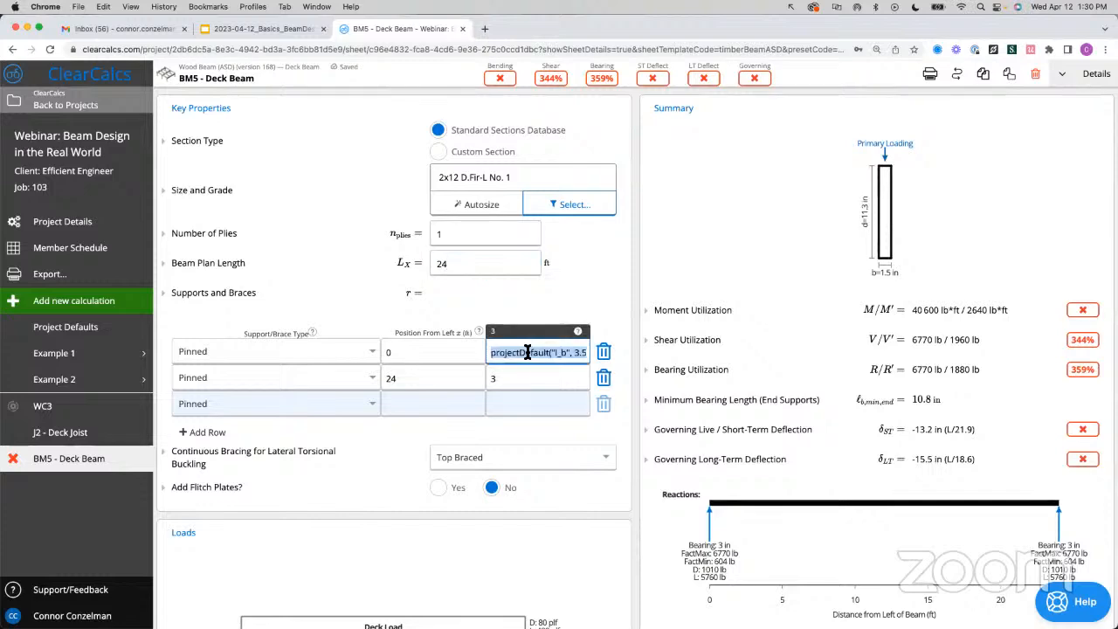
text(9.25)
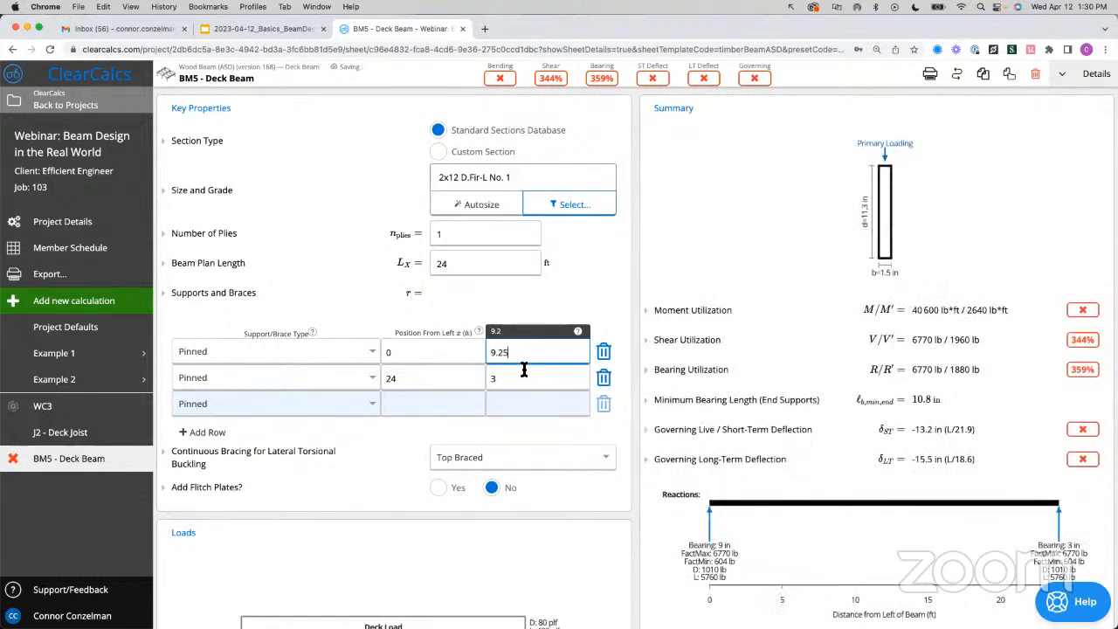
click(524, 376)
text(9.25)
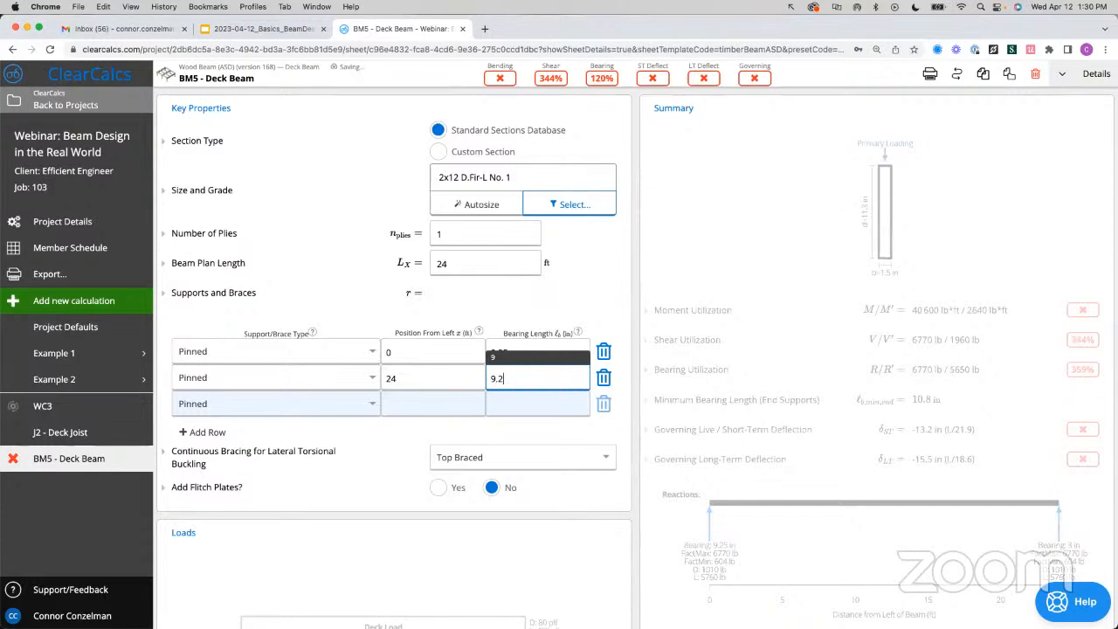
click(619, 266)
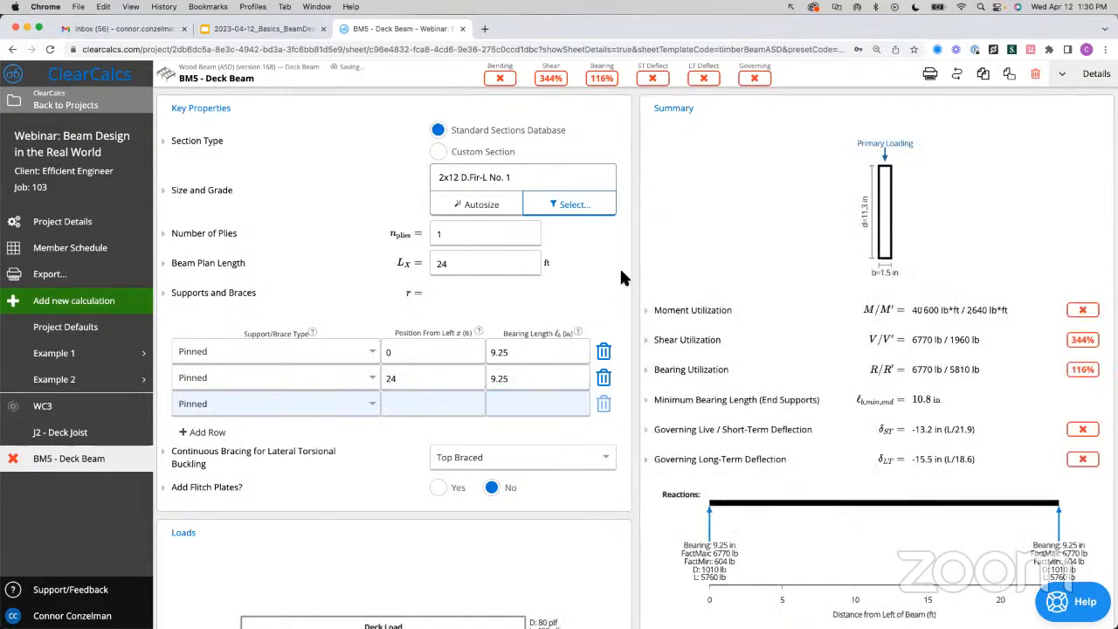
- Delete the default Deck Load row from the beam's distributed loads
scroll(627, 290, down, 8)
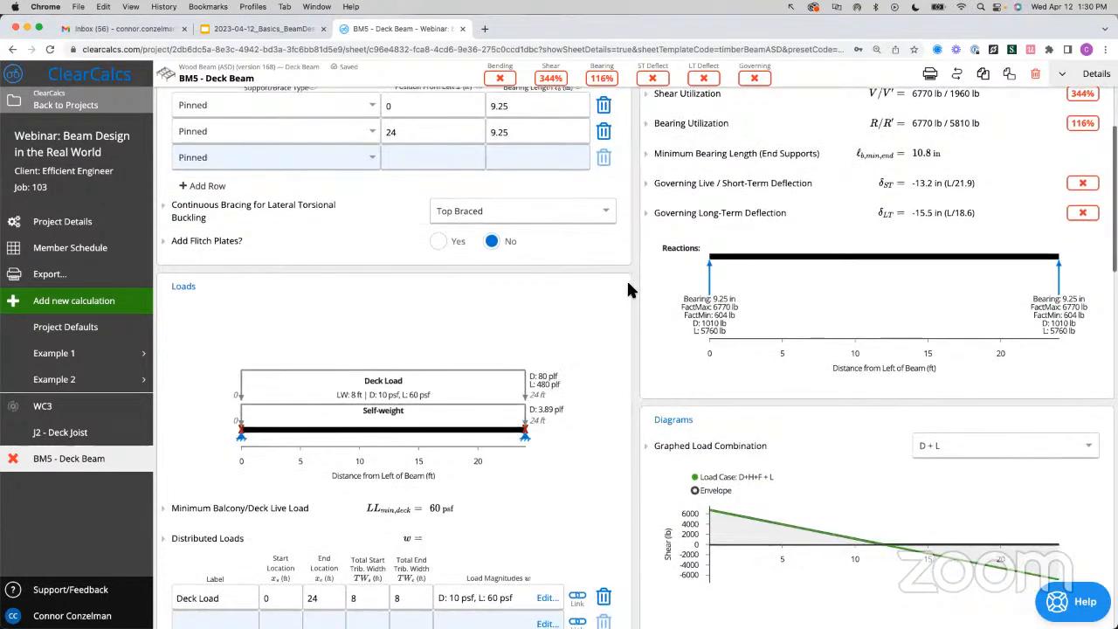
scroll(626, 278, down, 4)
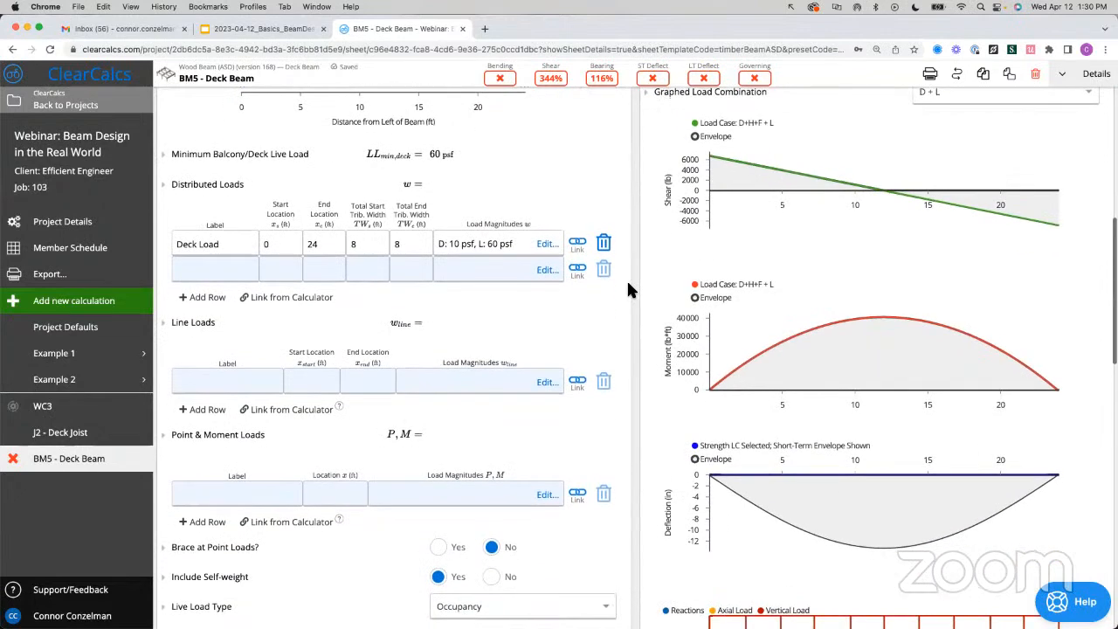
click(610, 250)
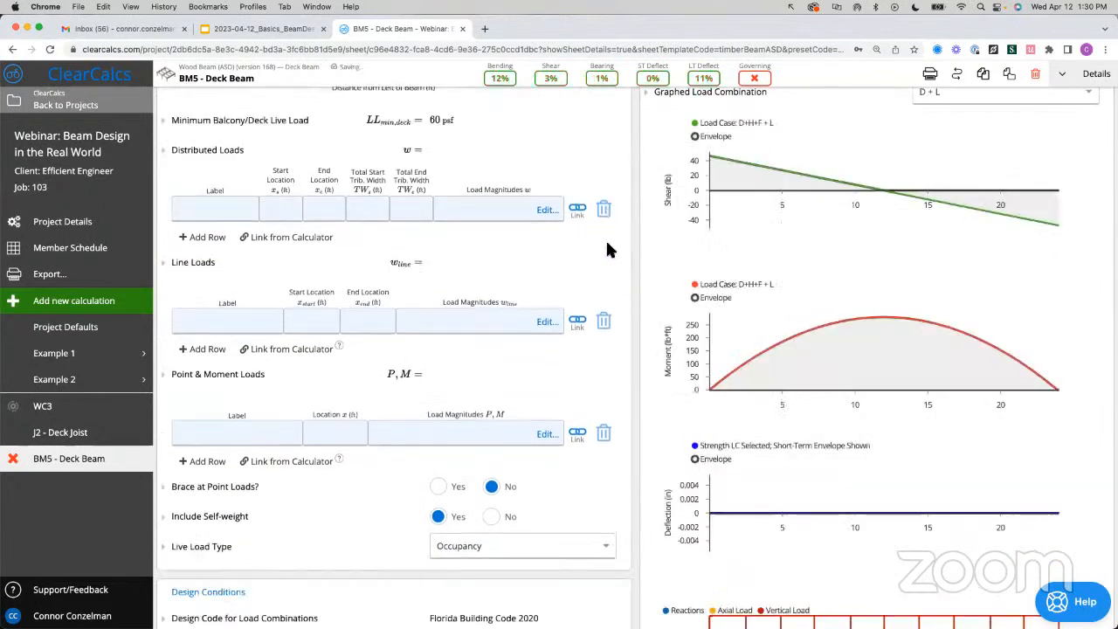
- Link the J2 - Deck Joist reaction at support 1 (location 0 ft) into the deck beam's line loads
click(583, 323)
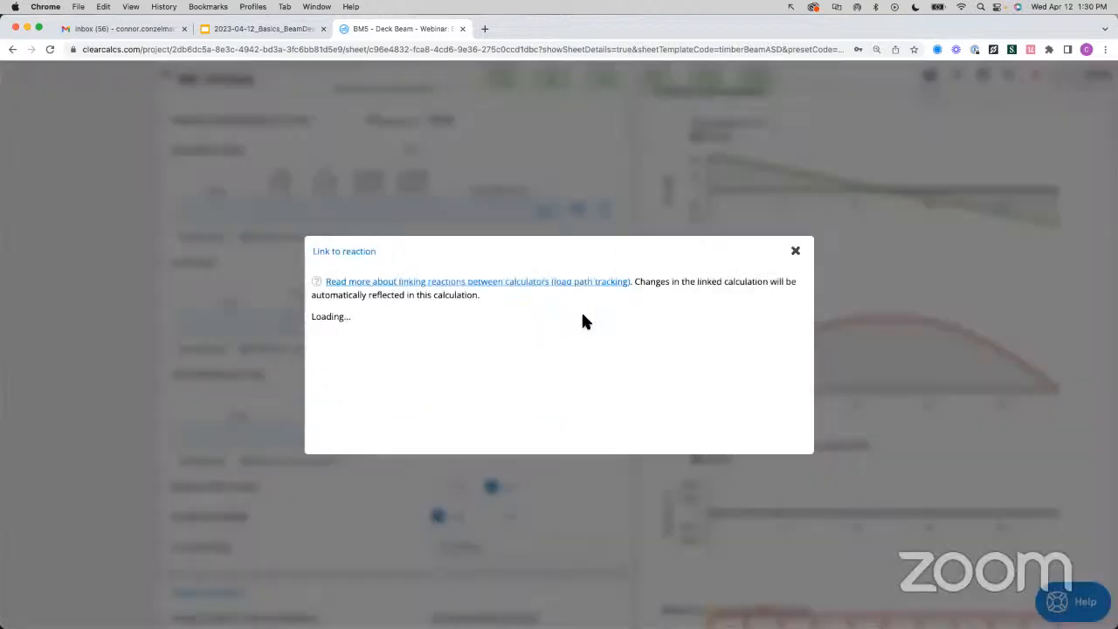
click(585, 325)
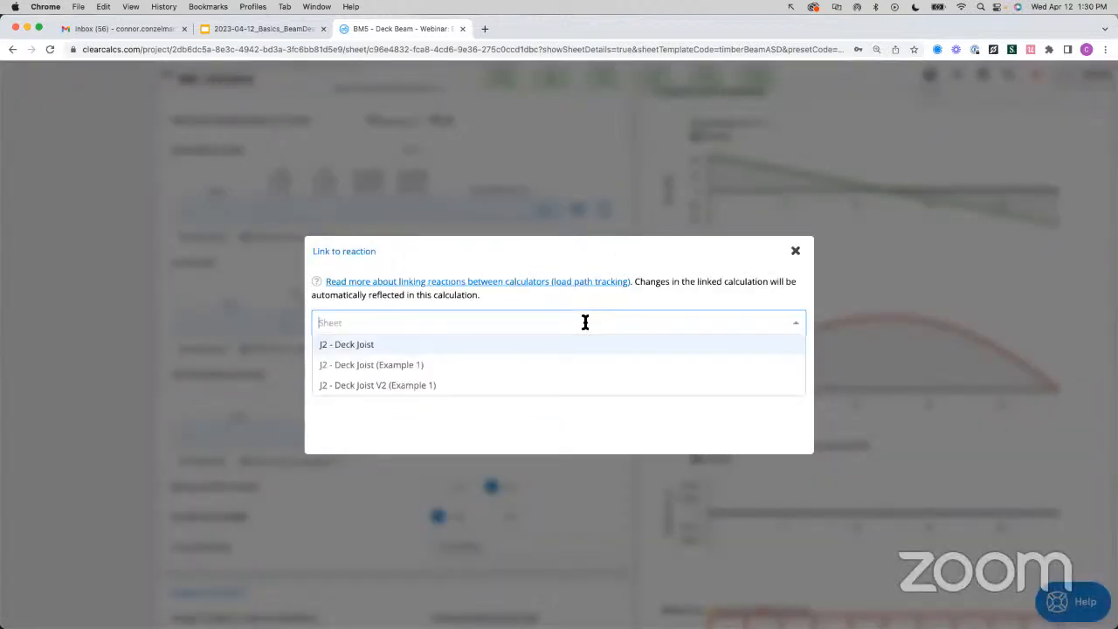
click(374, 350)
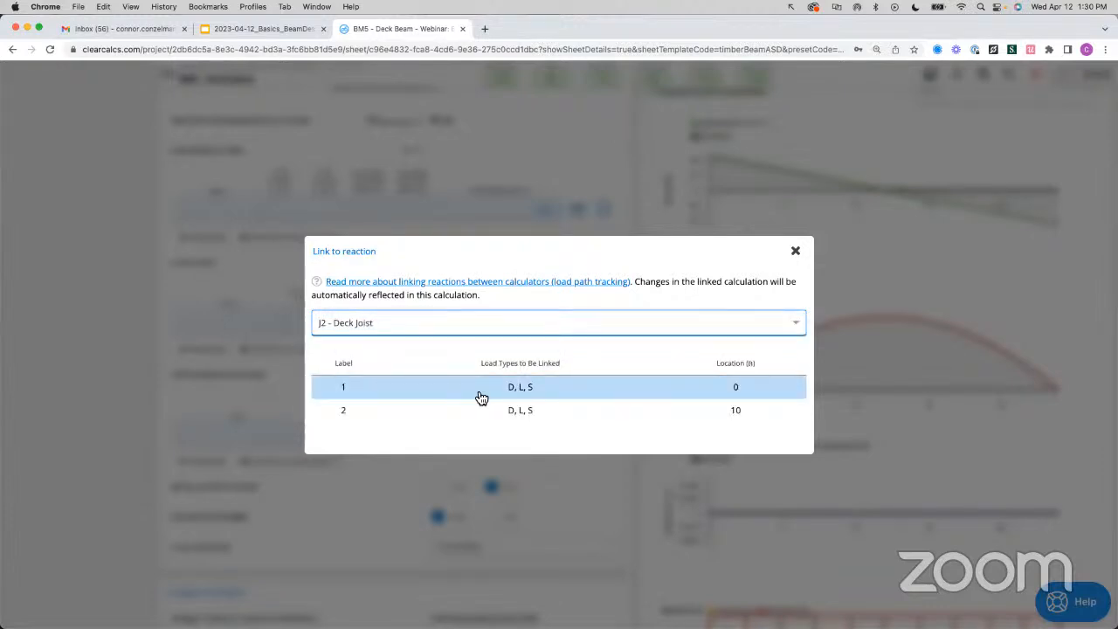
click(501, 322)
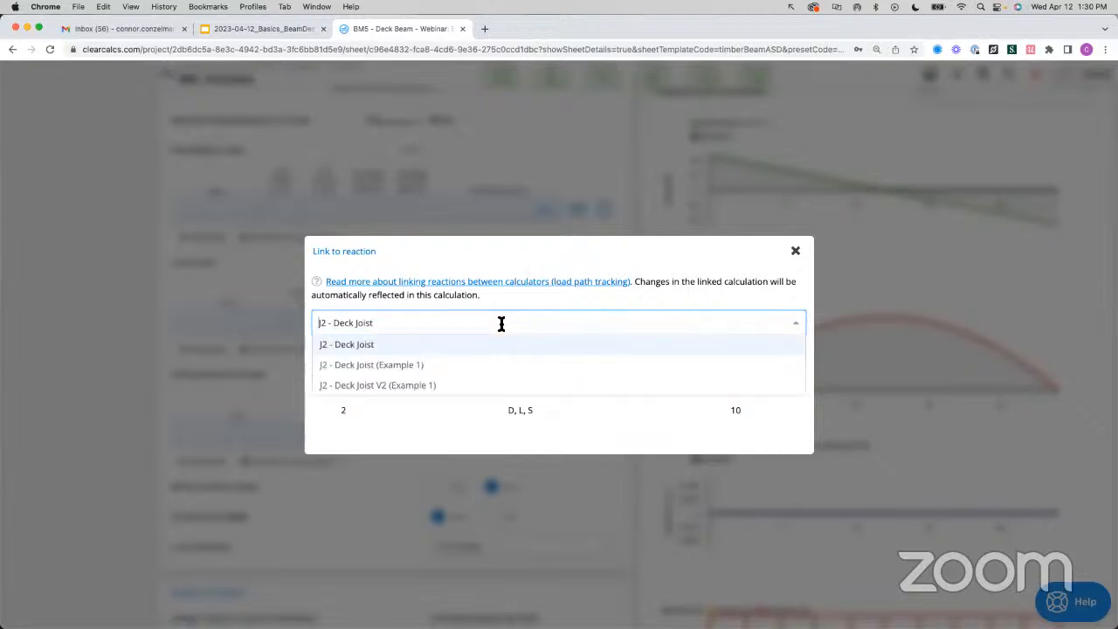
click(380, 349)
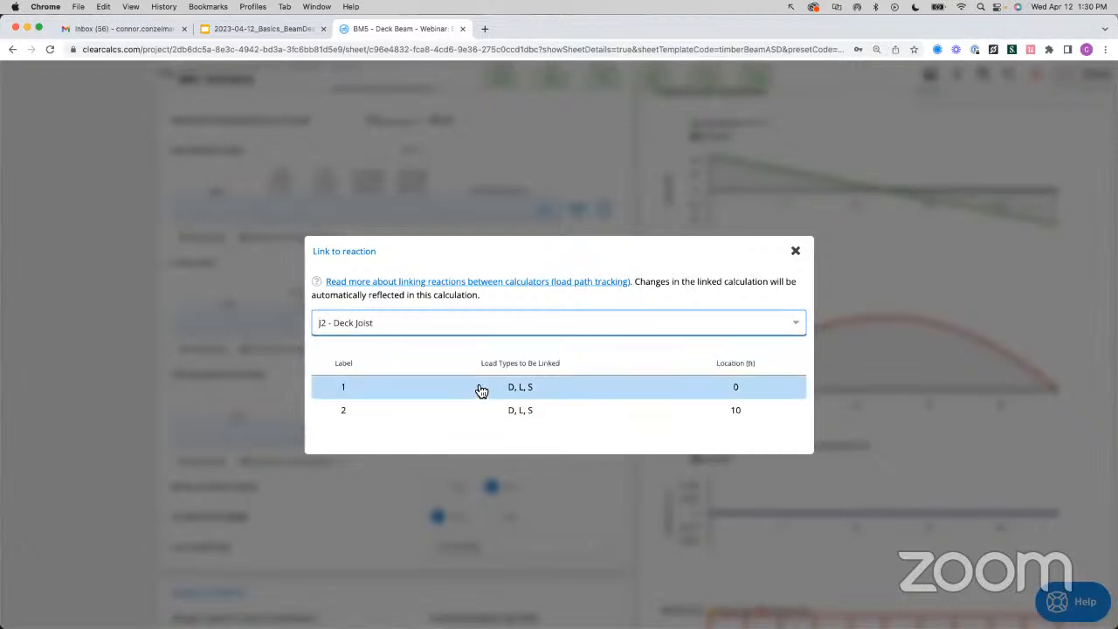
click(735, 390)
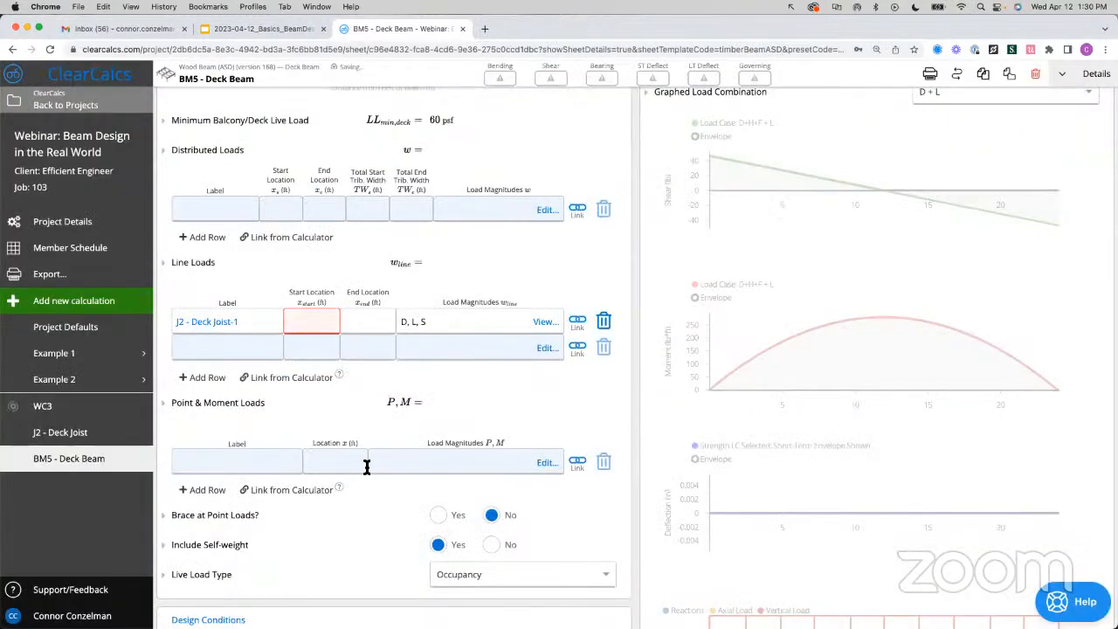
- Switch to the structural drawings PDF to examine how the deck joists frame along beam 5, and return to the beam calculation
scroll(367, 467, up, 3)
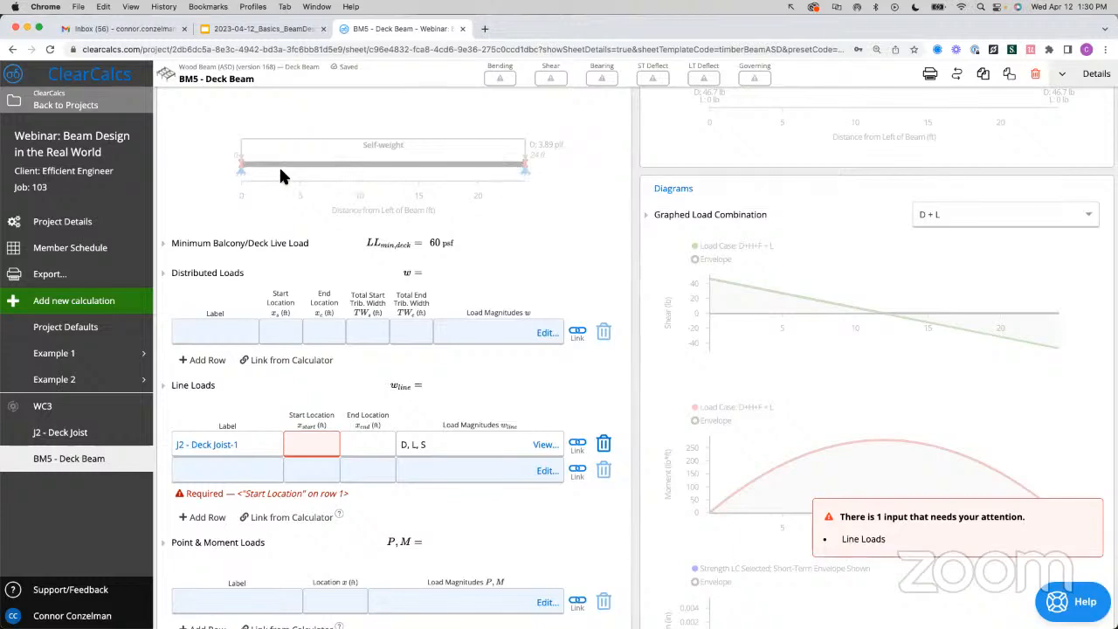
key(ctrl+Up)
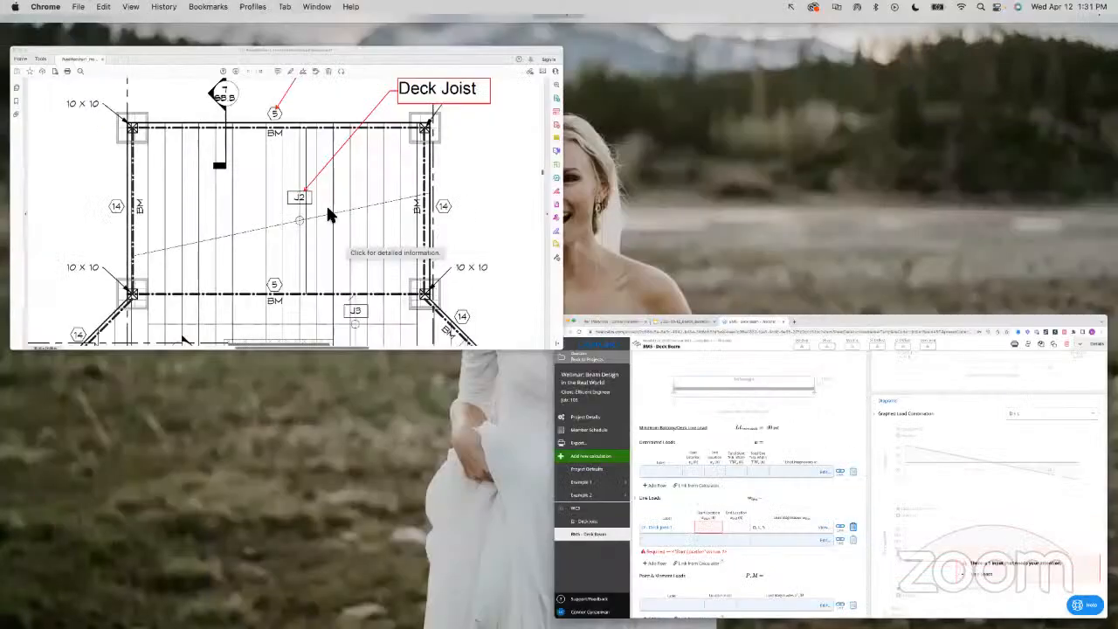
click(327, 208)
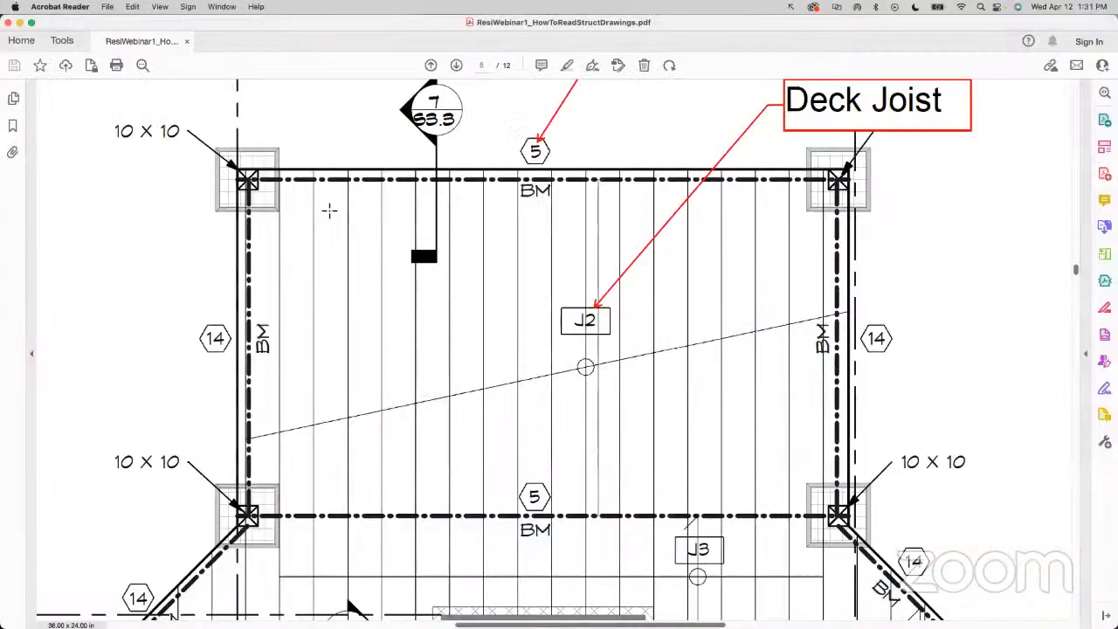
drag(236, 170, 850, 191)
key(ctrl+Up)
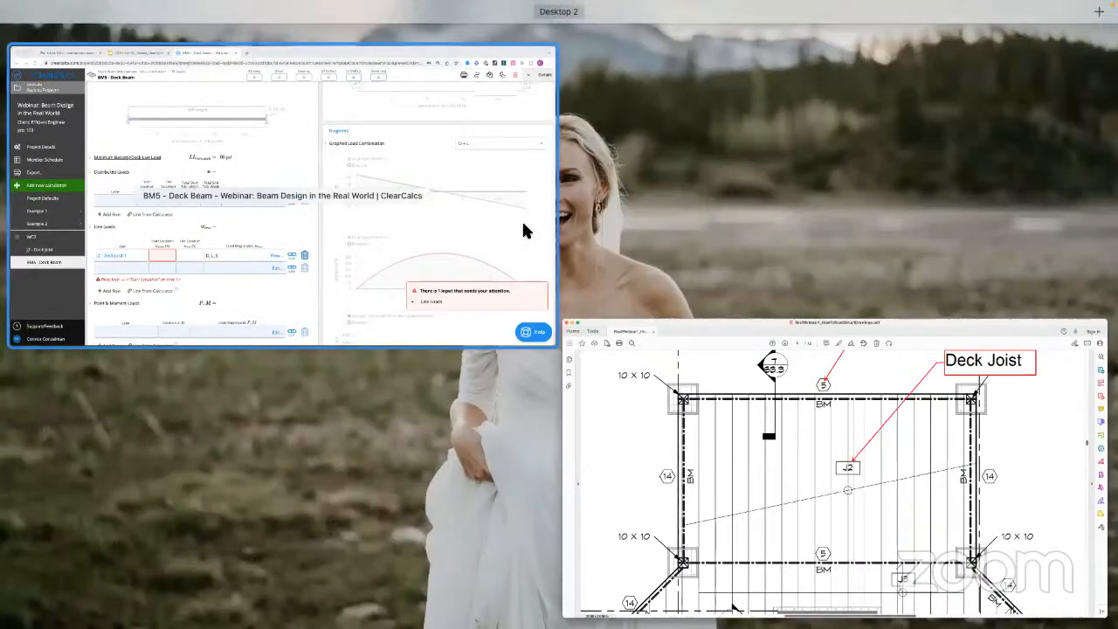
click(522, 219)
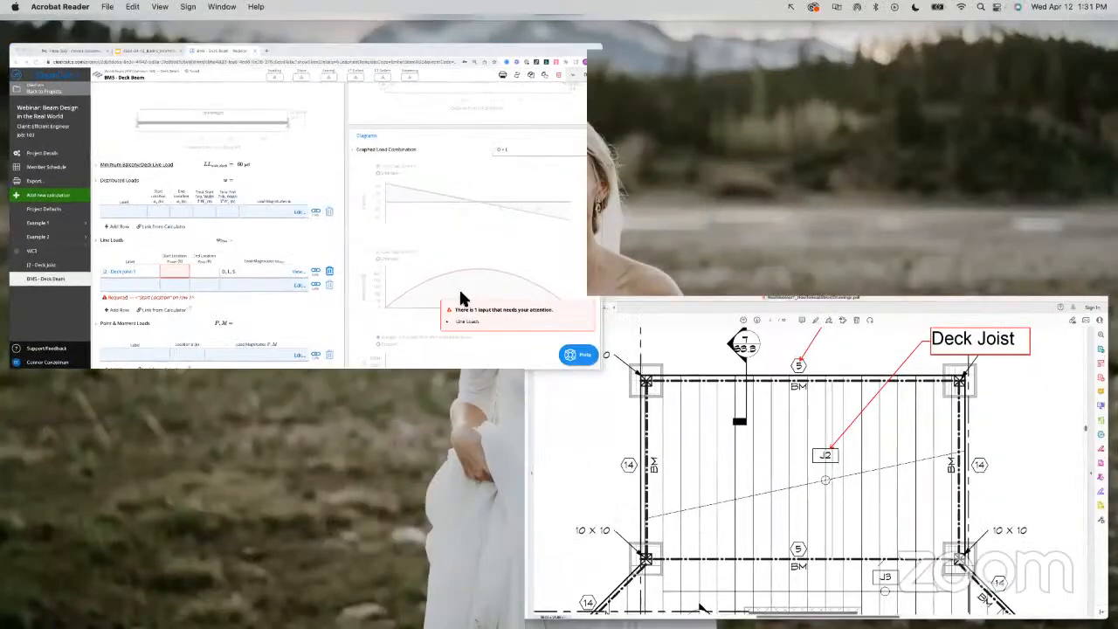
- Apply the linked deck joist line load from a start location of 0 to an end location of L
click(322, 444)
text(0)
key(Tab)
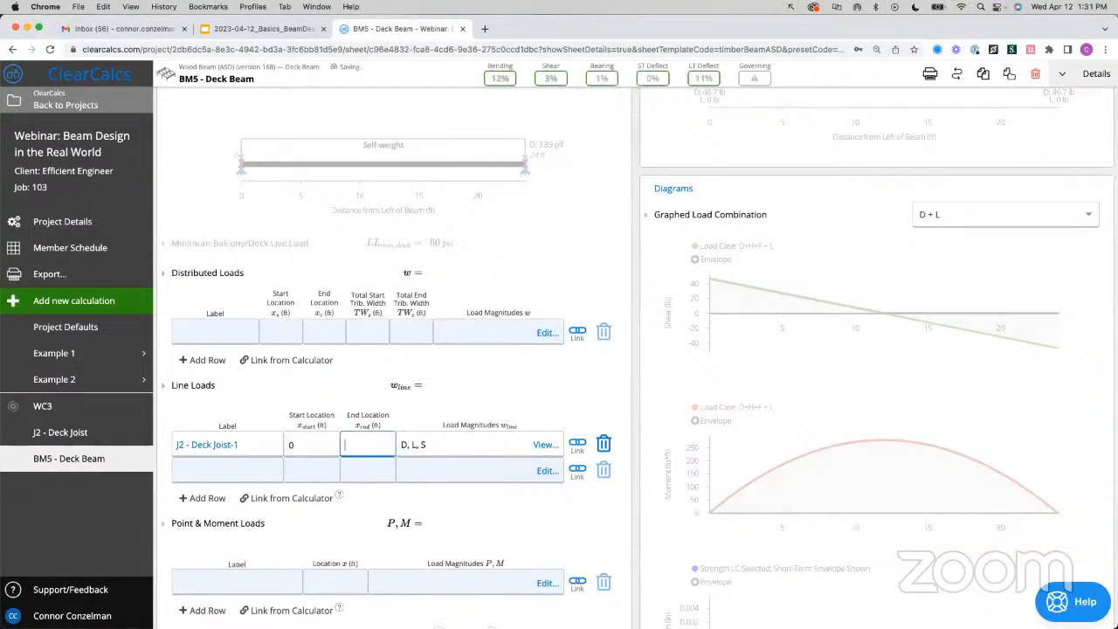
text(L)
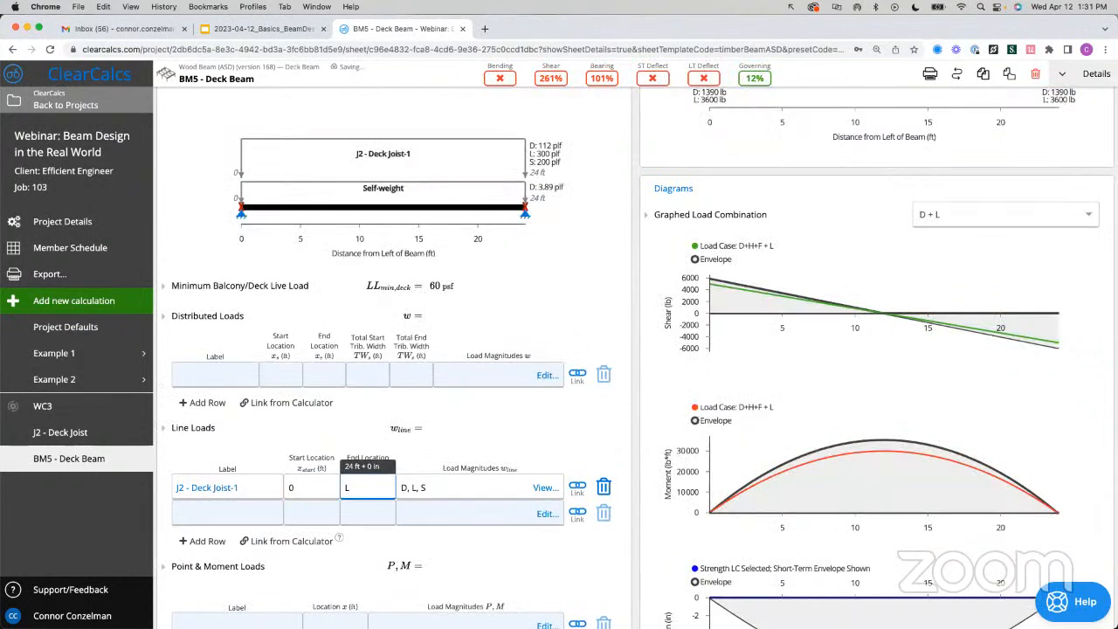
click(609, 285)
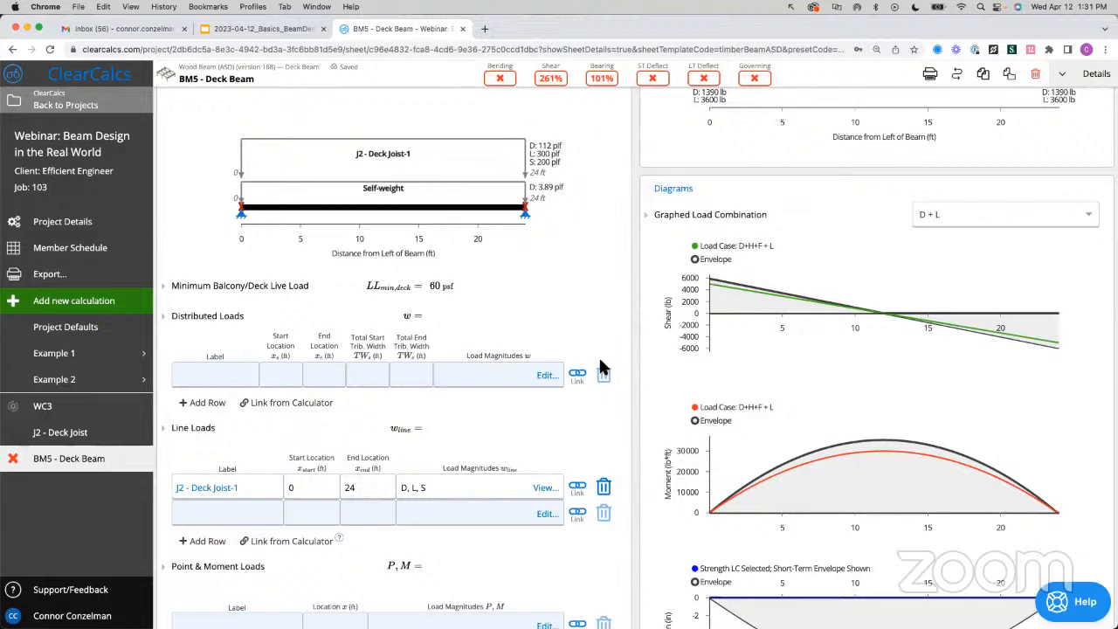
- Change the deck beam's section to 10x18 D.Fir-L No. 1, filtering the database by nominal size 10x18 and grade No. 1
scroll(600, 367, up, 6)
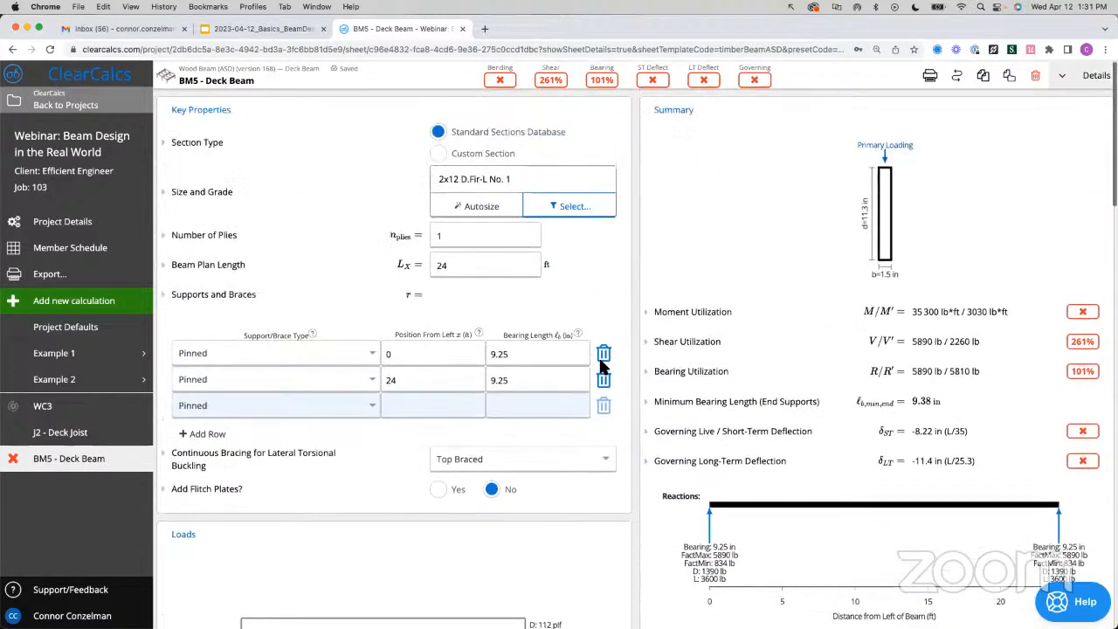
click(574, 207)
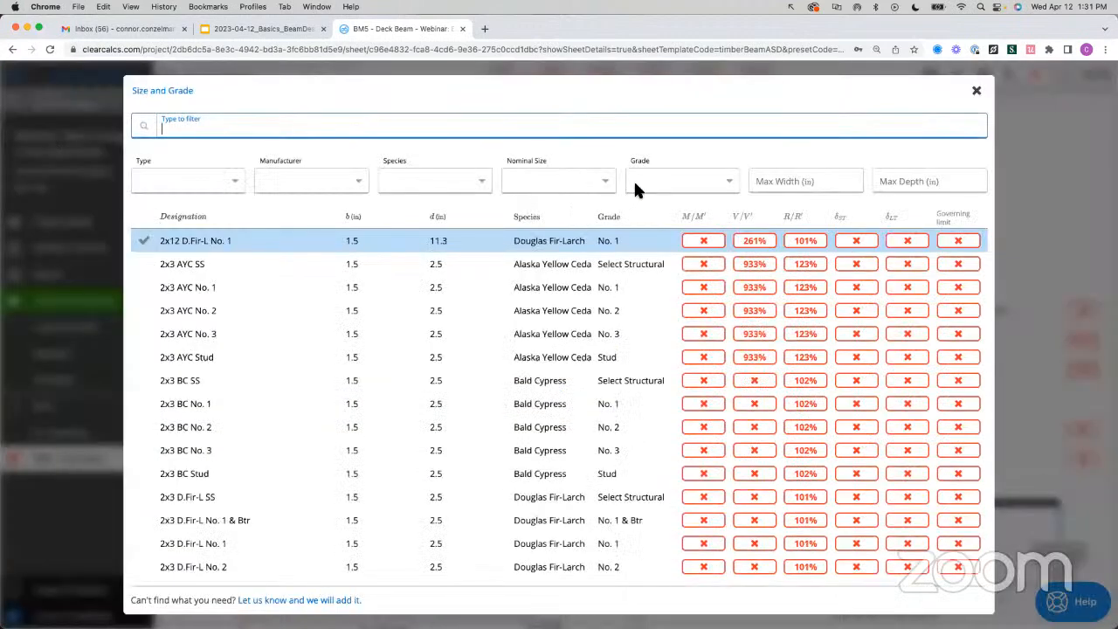
click(568, 181)
text(10)
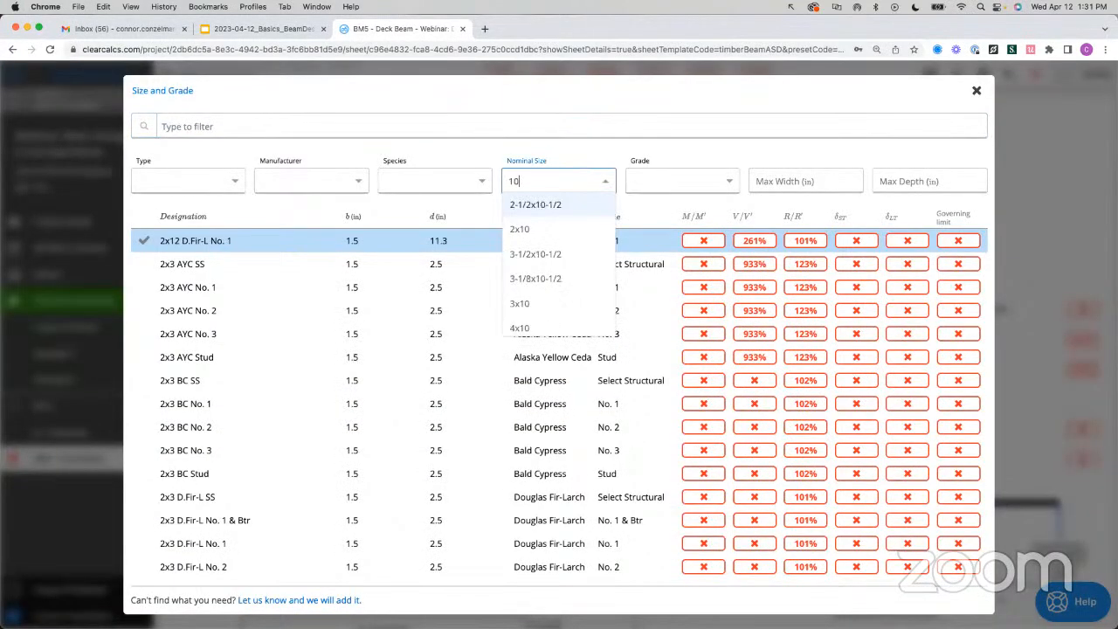
text(x'1)
key(BackSpace)
text(18)
click(565, 206)
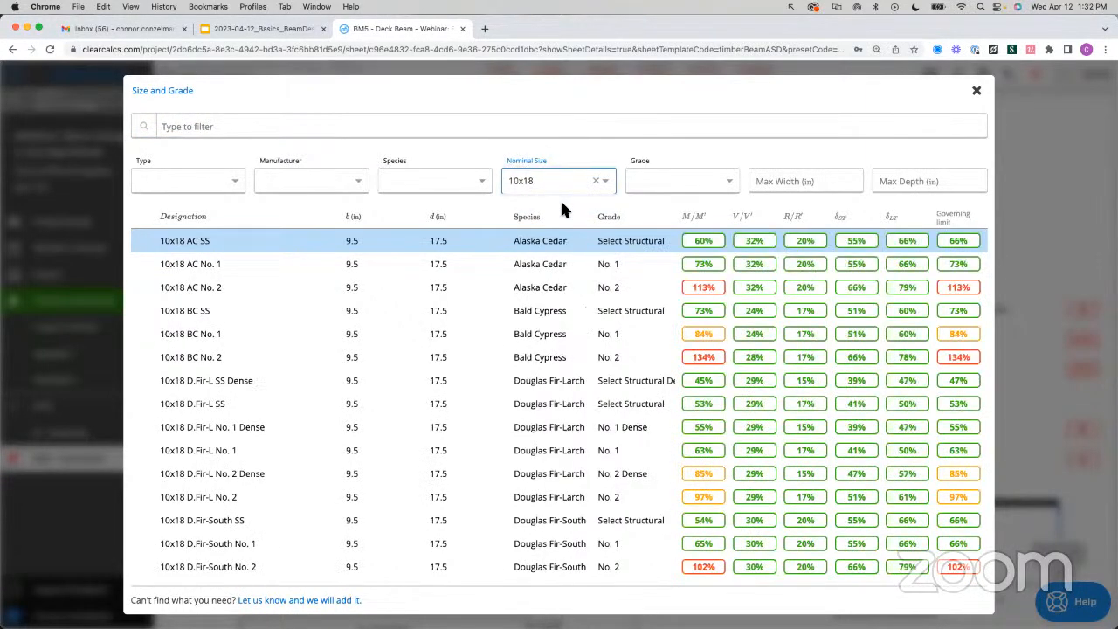
click(649, 185)
text(No. 1)
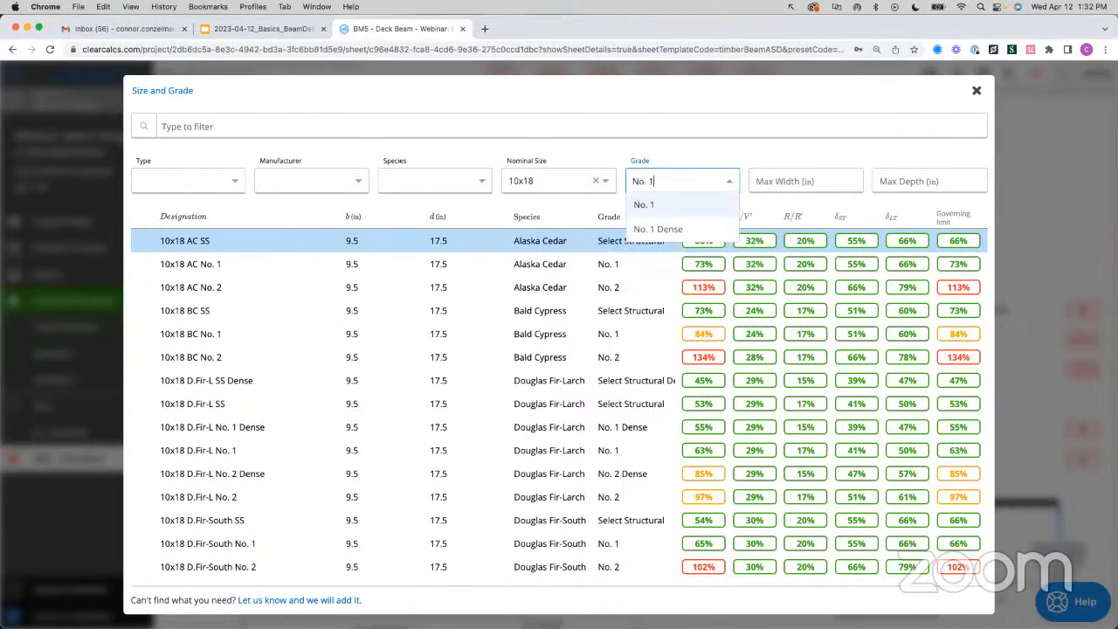
click(654, 205)
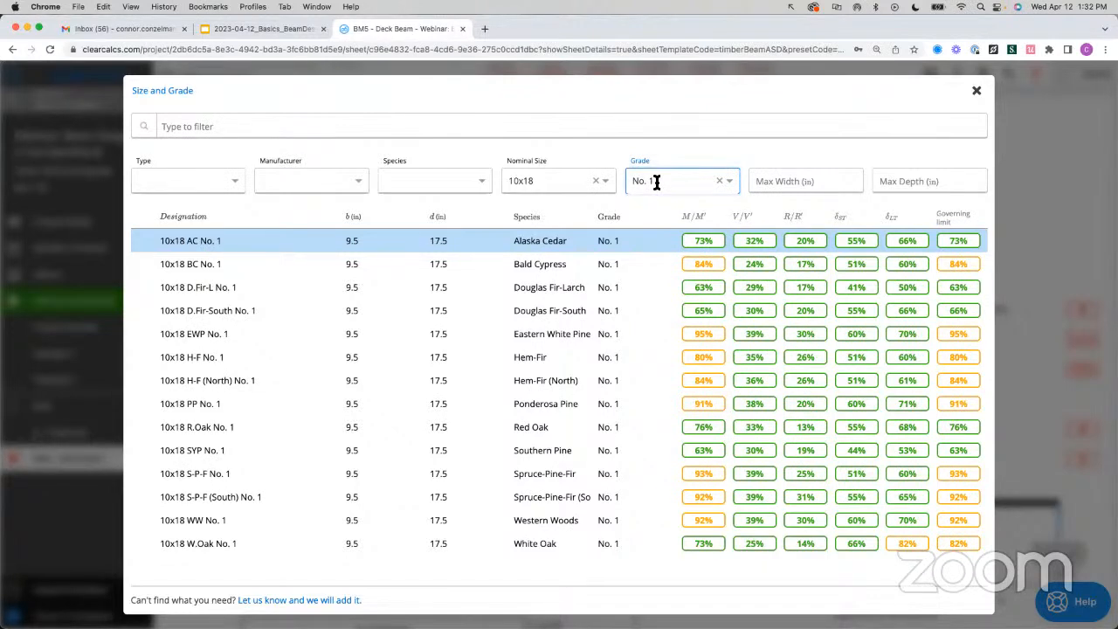
click(576, 290)
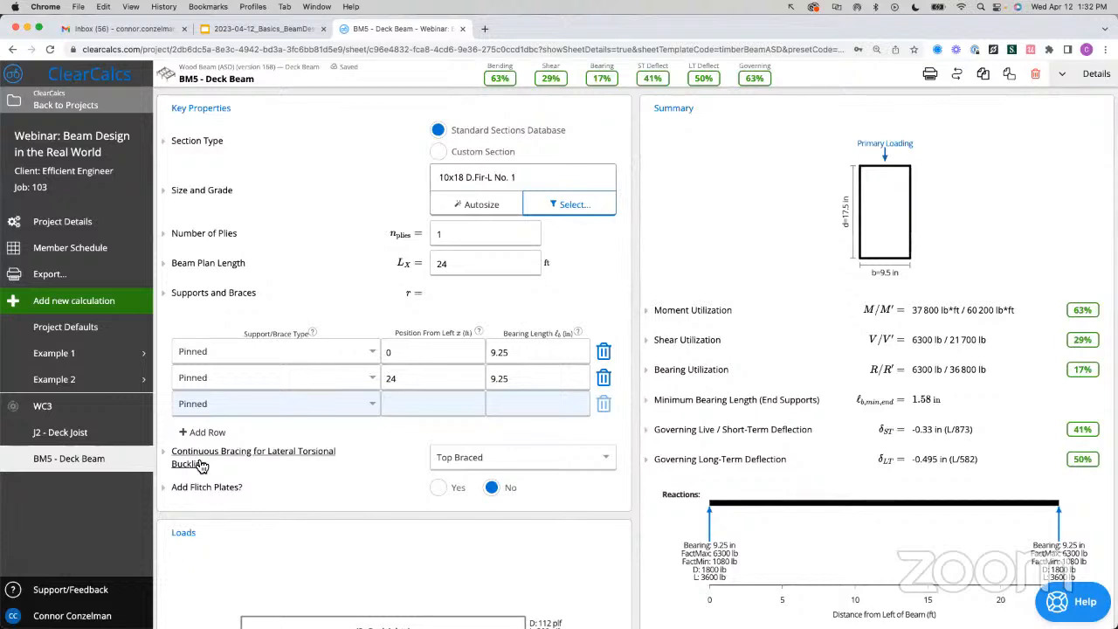
- Open the WC3 wood connector sheet and link its joist member to J2 - Deck Joist support 2 at 10 ft
mouse_move(93, 436)
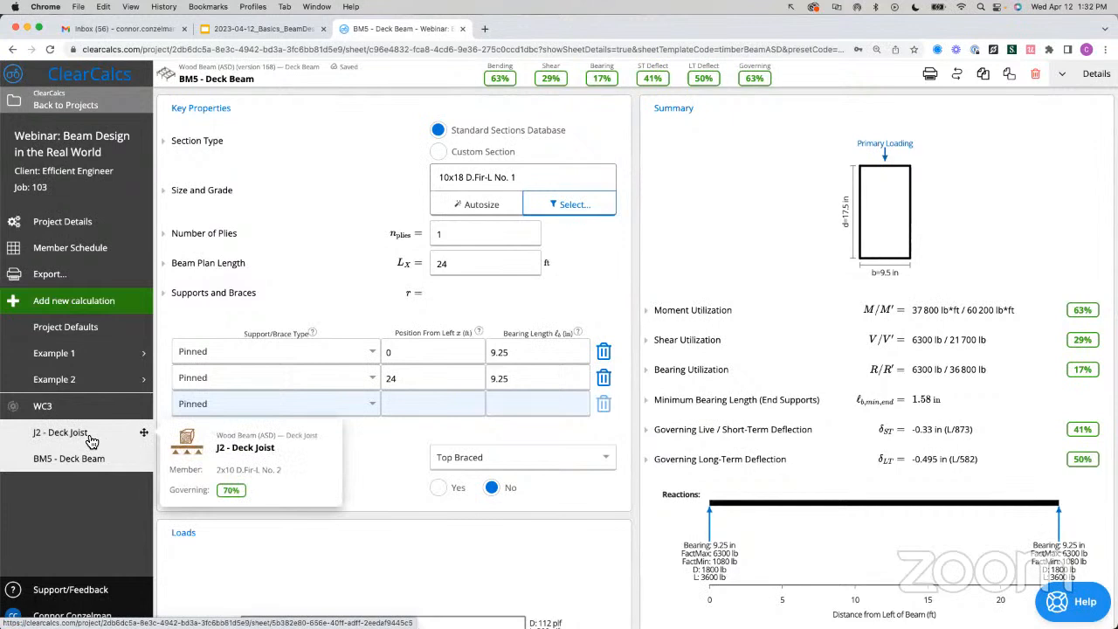
mouse_move(79, 466)
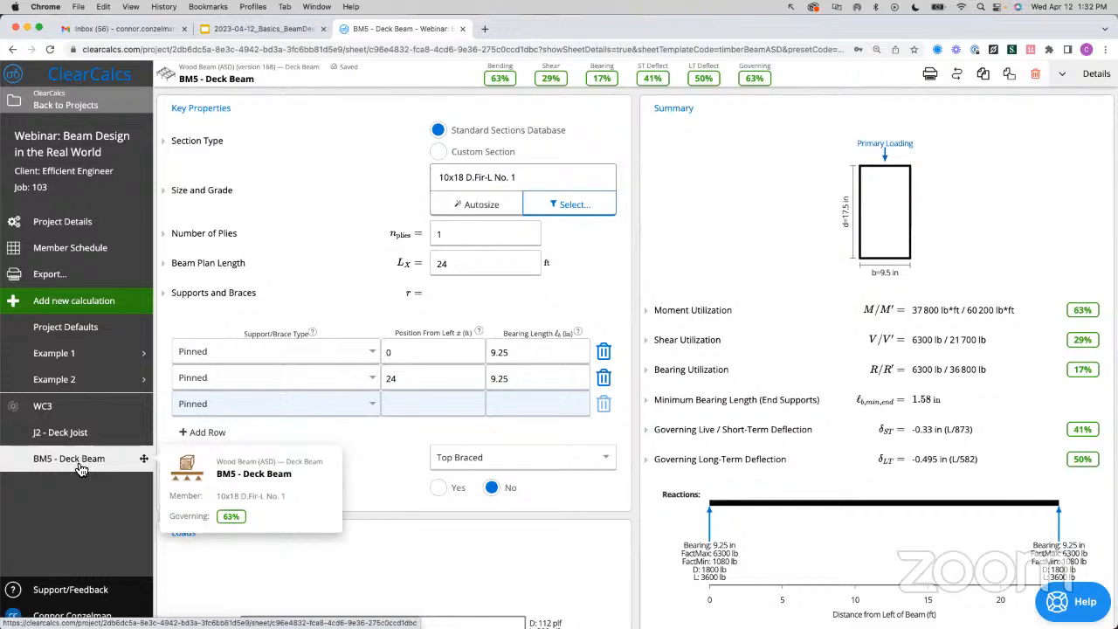
mouse_move(83, 413)
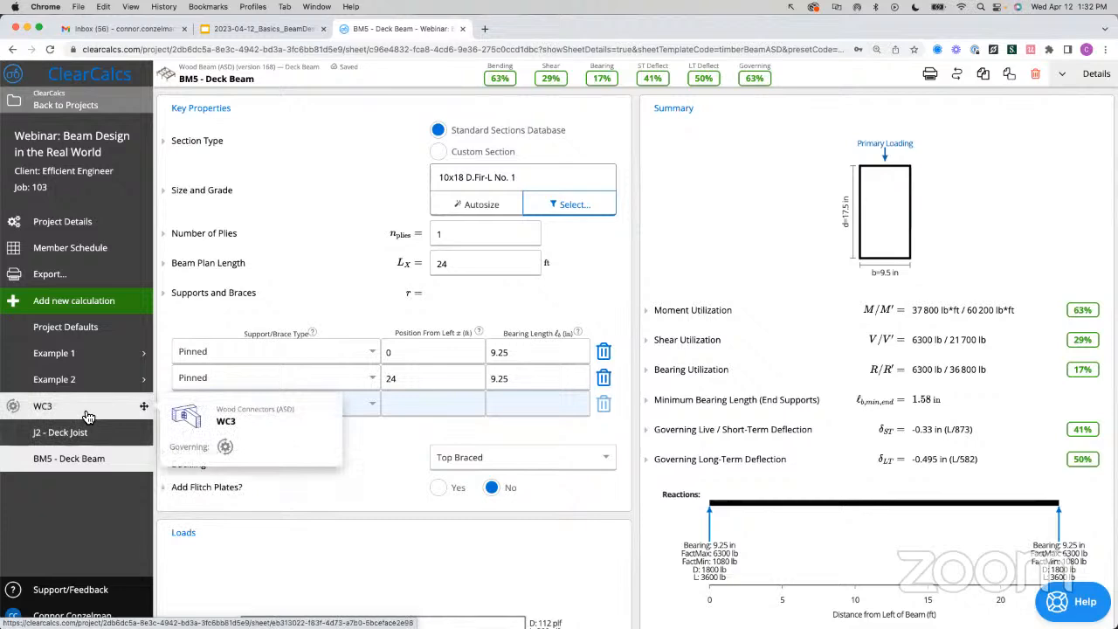
click(87, 416)
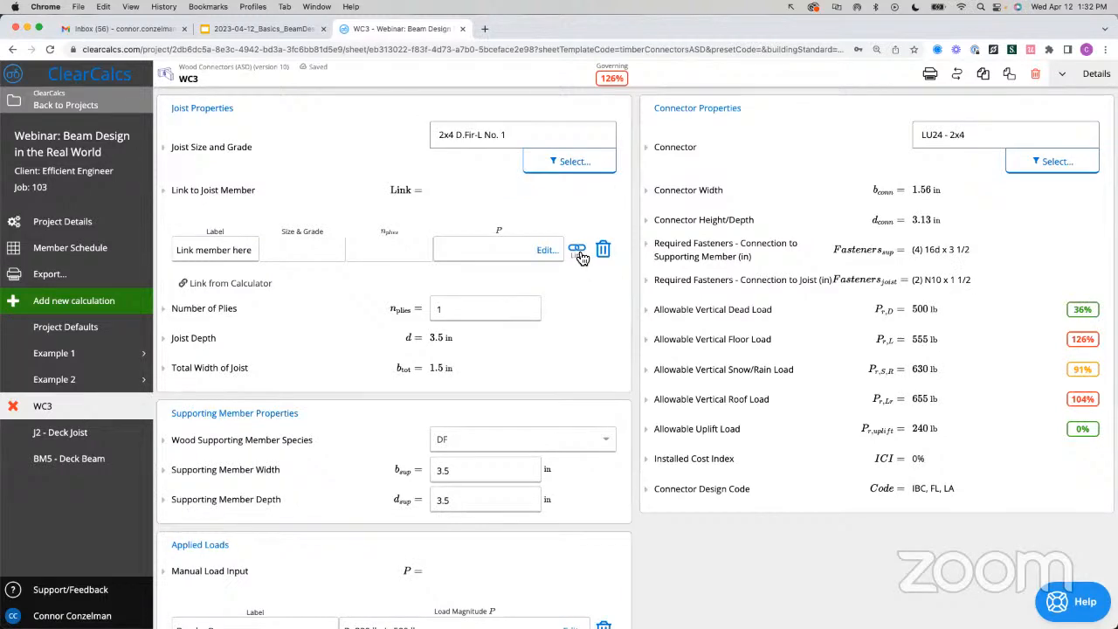
click(578, 252)
click(539, 322)
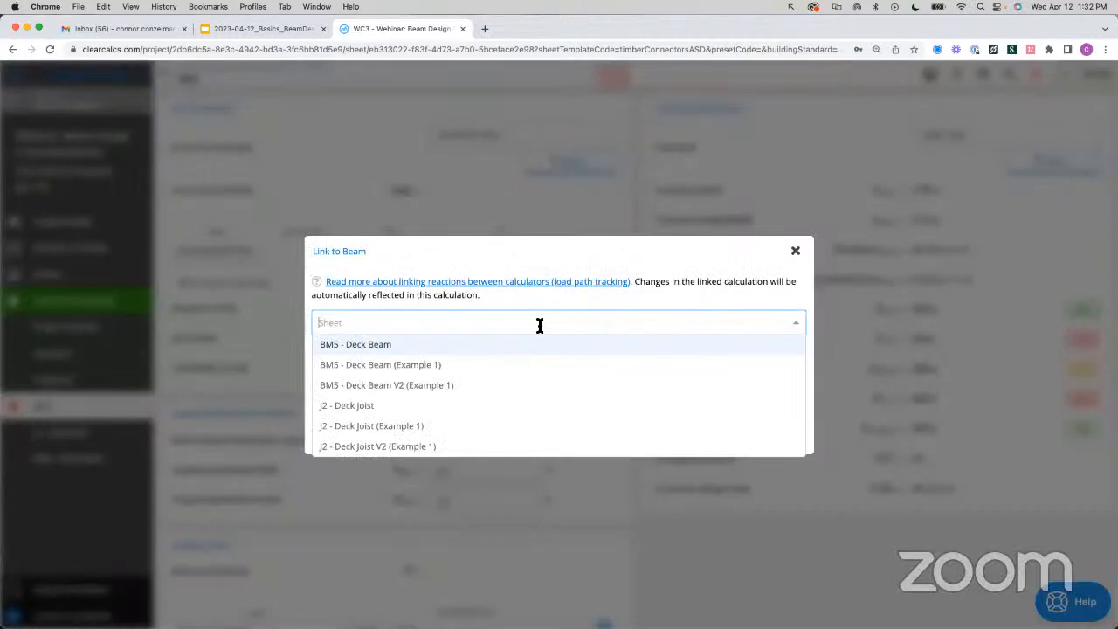
click(387, 414)
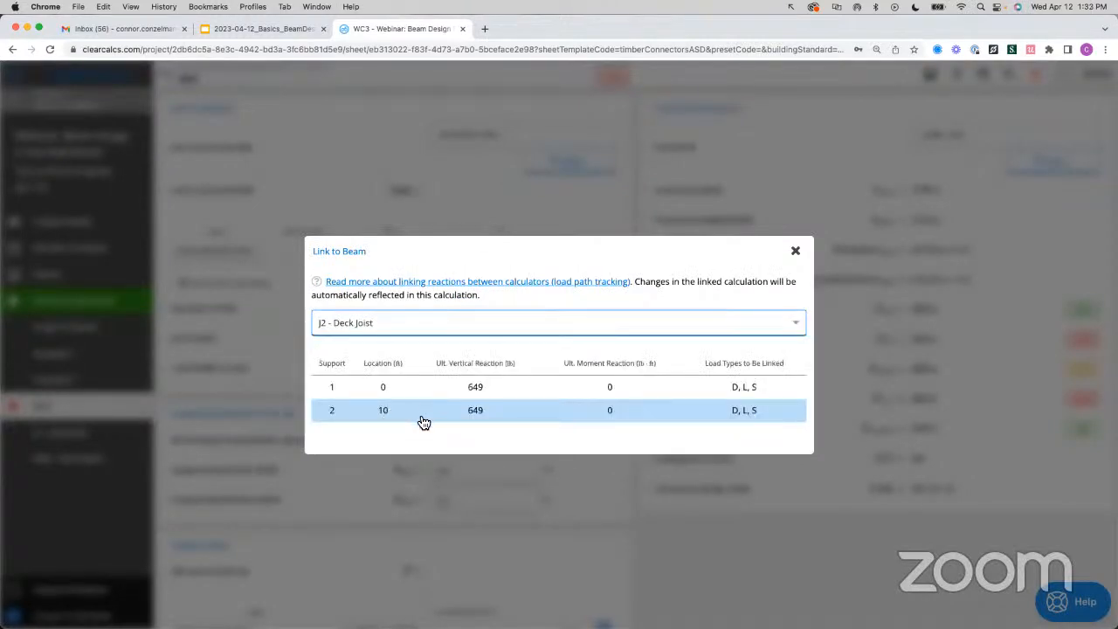
click(419, 414)
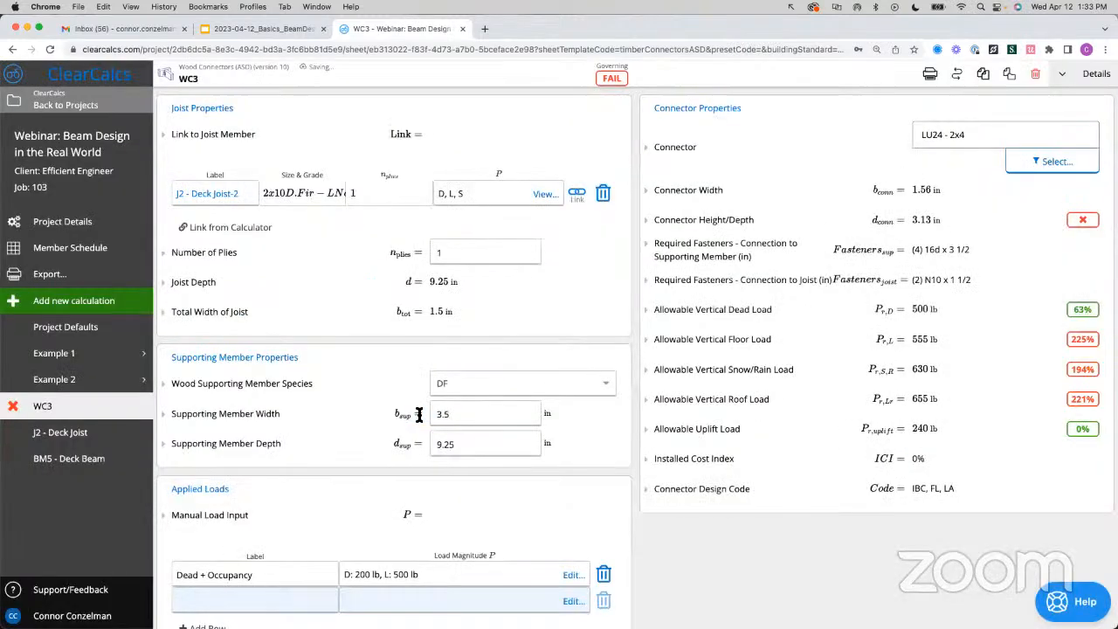
- Filter the connectors by LUC and select the LUC210Z - 2x10 as the WC3 hanger
click(1052, 164)
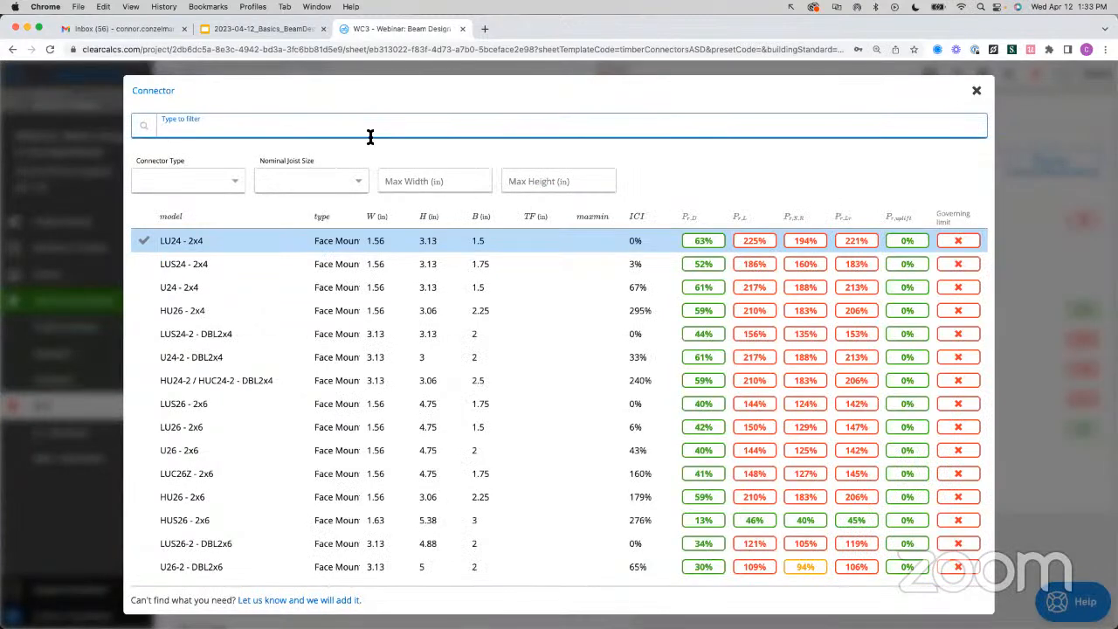
text(LUC)
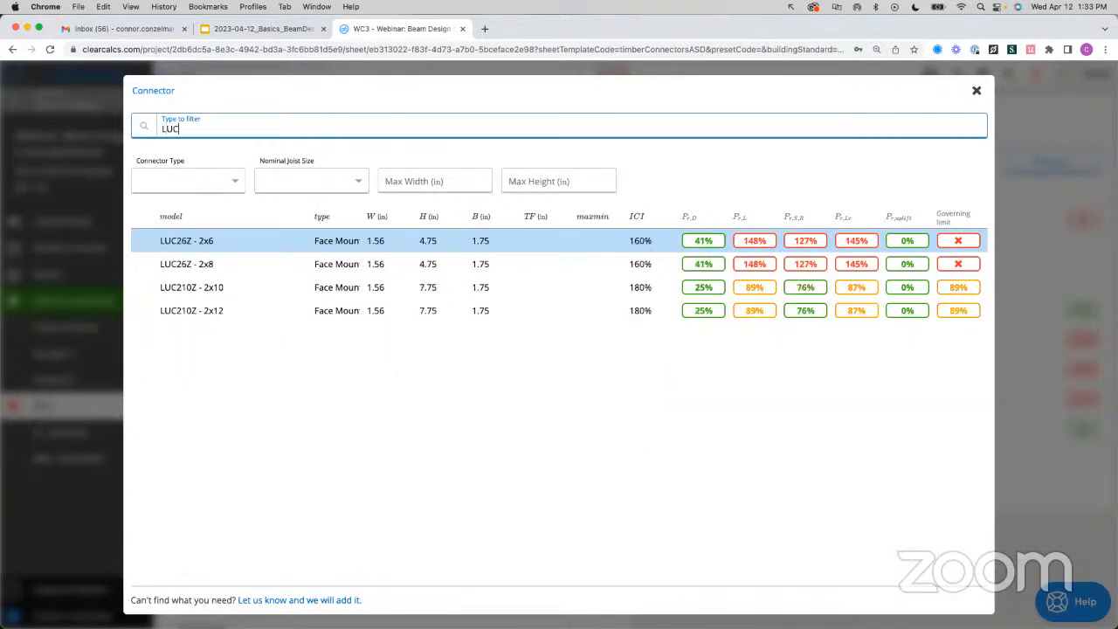
click(320, 289)
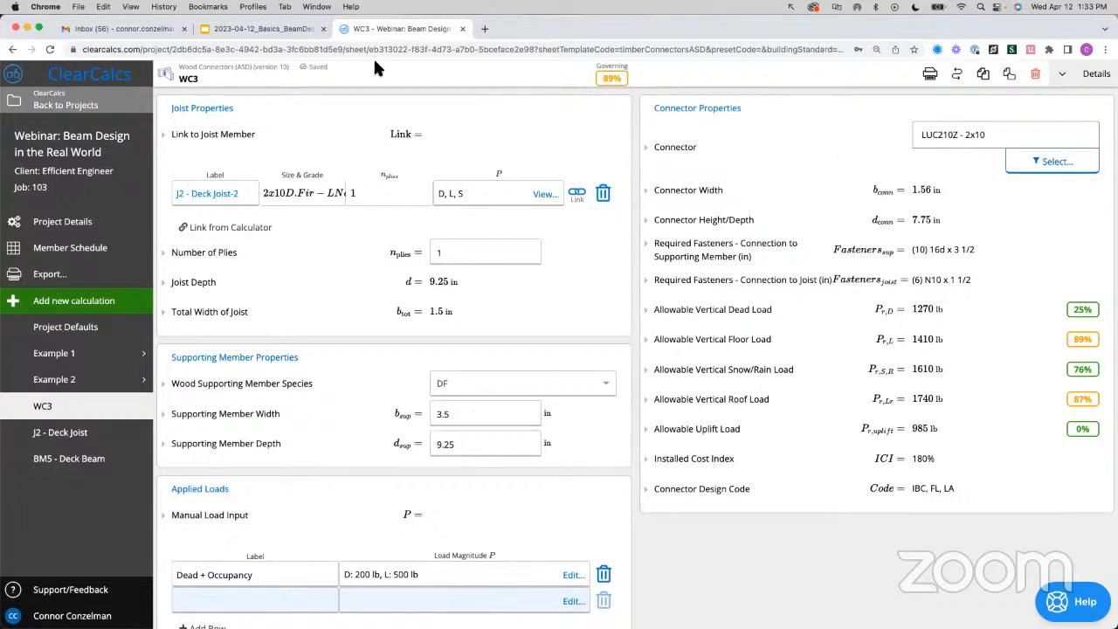
- Review the Example 2 steel girder slides in the presentation and switch to the structural drawings PDF
click(262, 29)
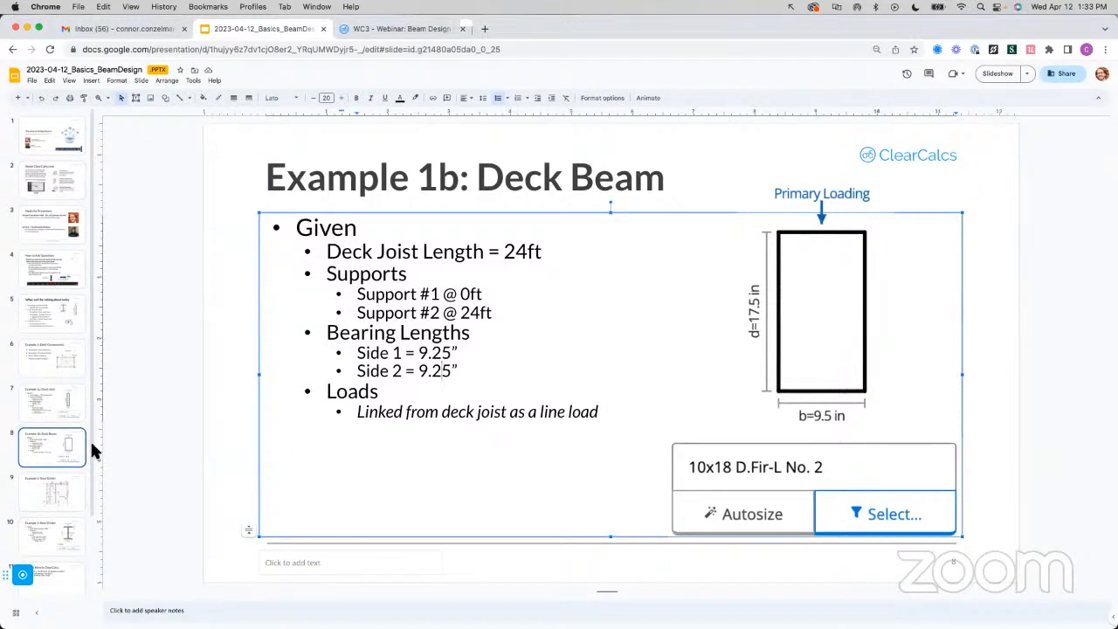
click(36, 500)
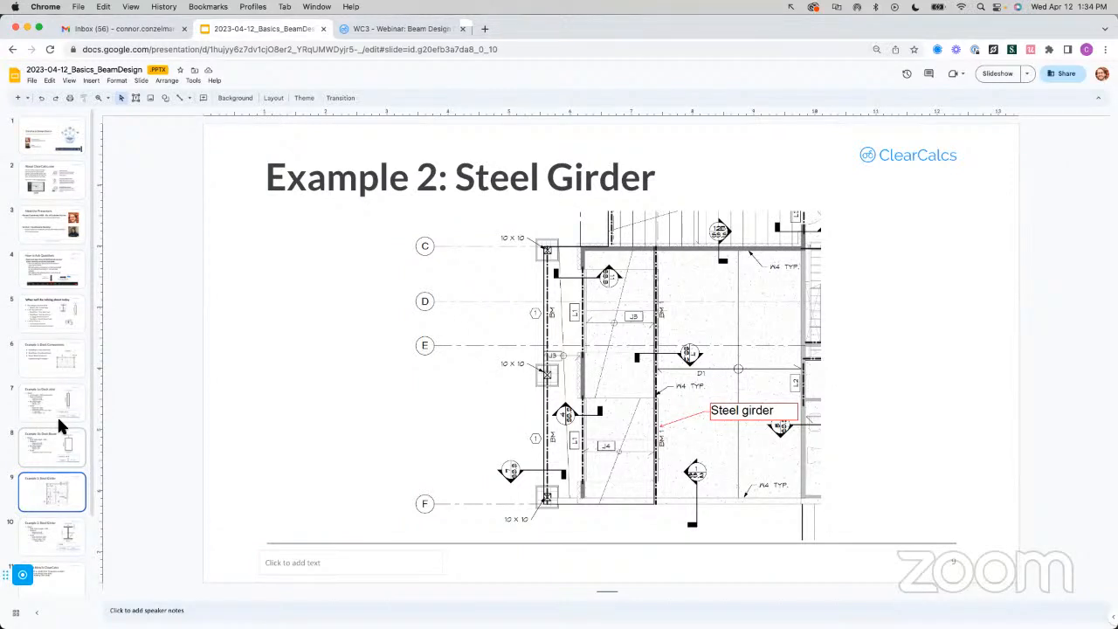
click(48, 543)
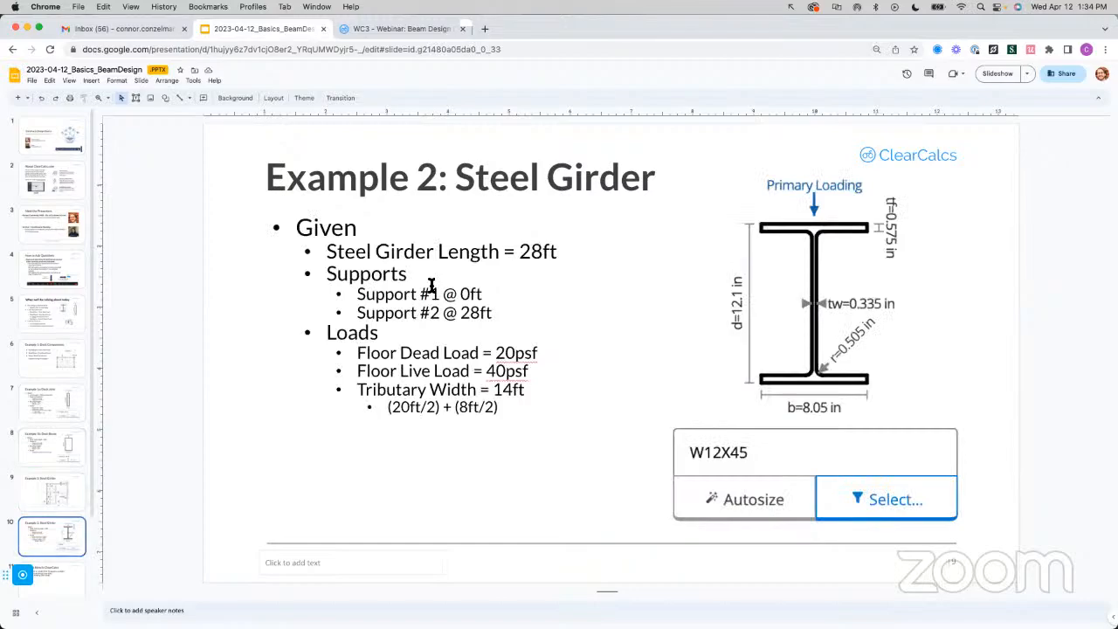
key(ctrl+Up)
click(422, 225)
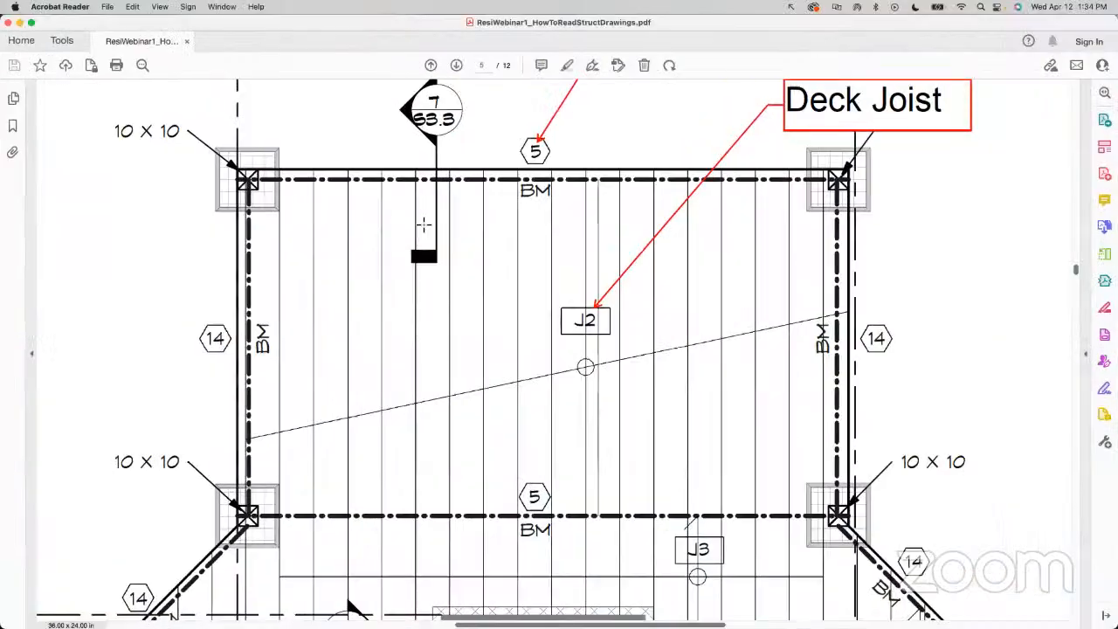
- Locate the BM1 steel girder and the framing around it on the floor framing plan
scroll(423, 226, down, 4)
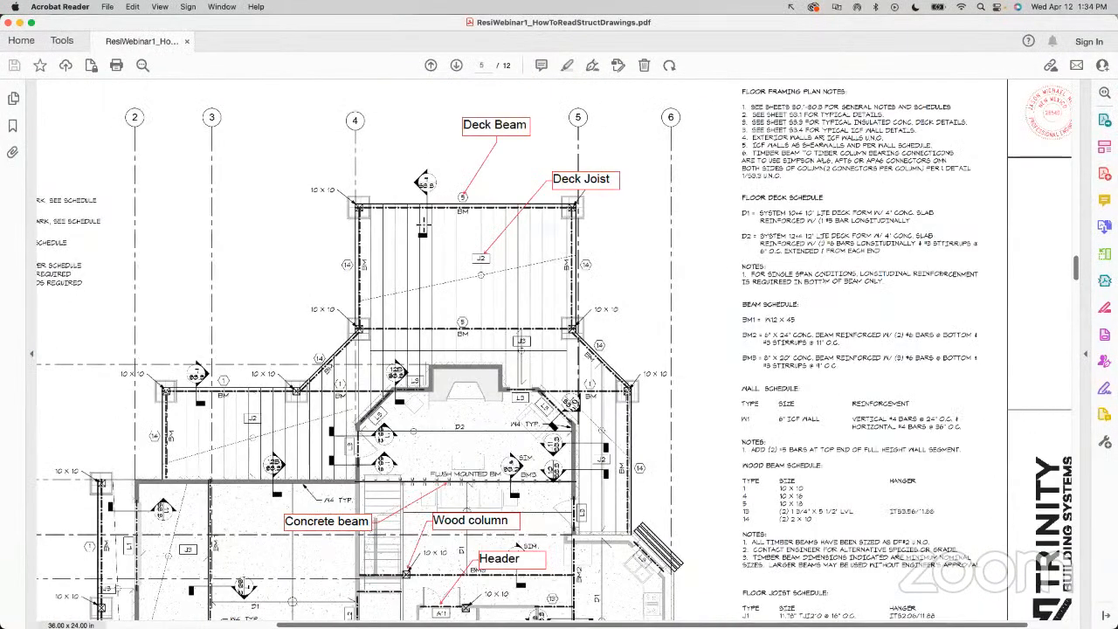
scroll(422, 225, down, 3)
scroll(422, 225, left, 2)
scroll(294, 304, down, 2)
scroll(302, 415, up, 3)
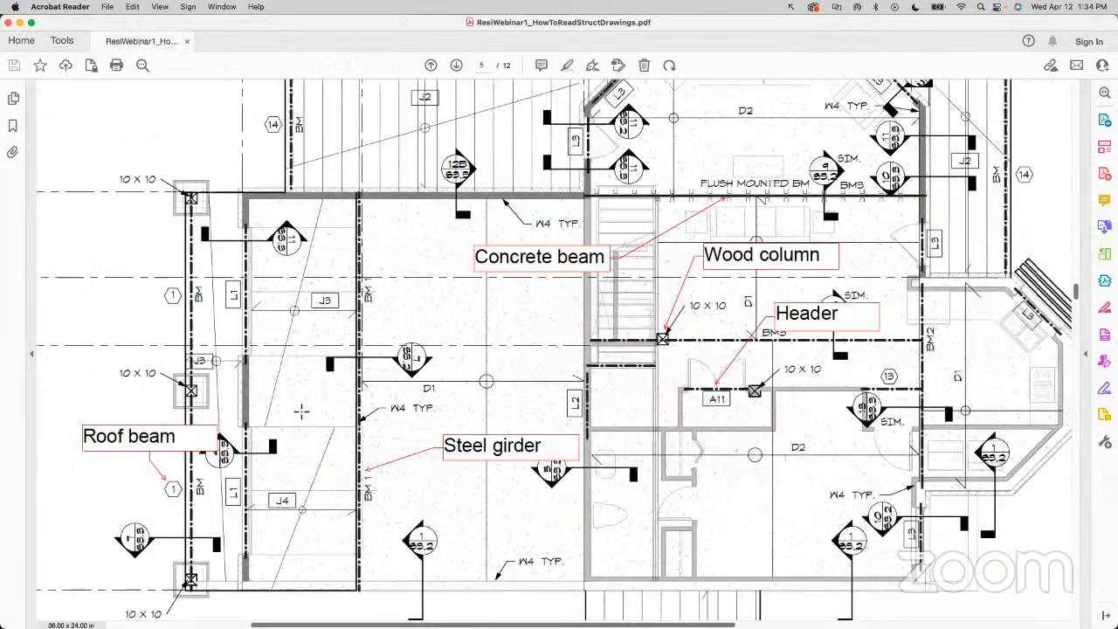
scroll(301, 410, up, 2)
scroll(301, 410, up, 2)
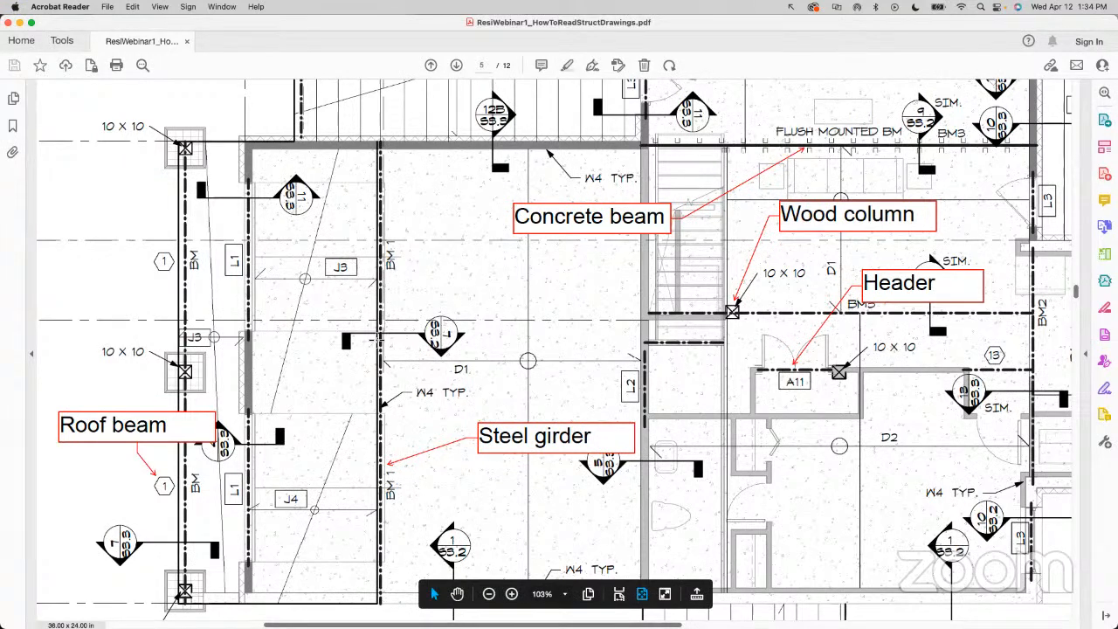
- Switch to the presentation and highlight the girder length, support positions and floor loads given on the Example 2 slide
key(ctrl+Up)
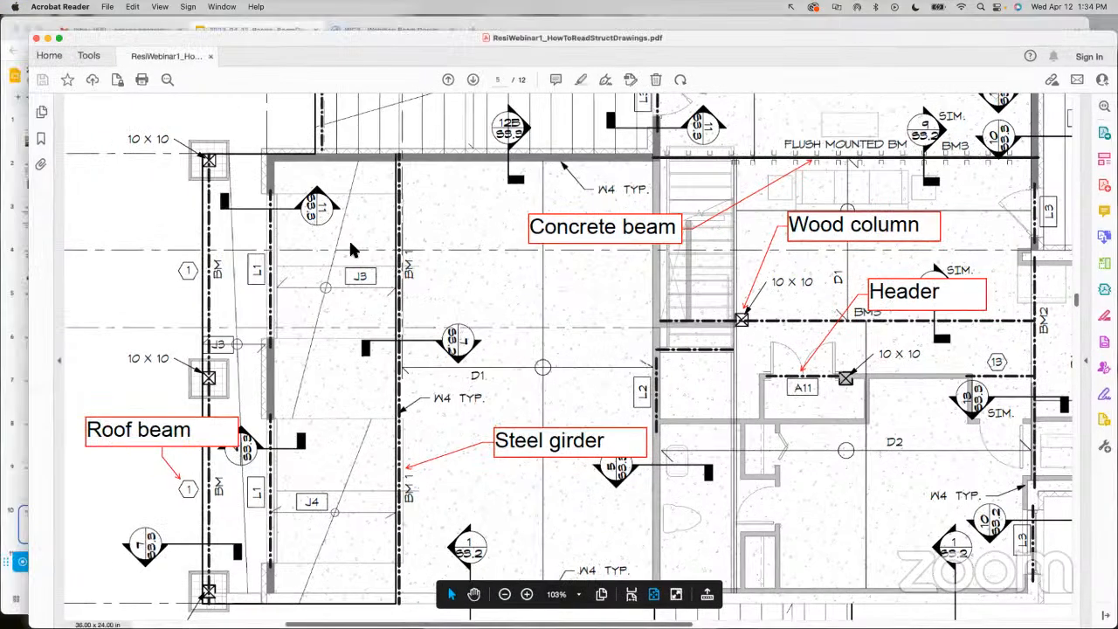
click(349, 245)
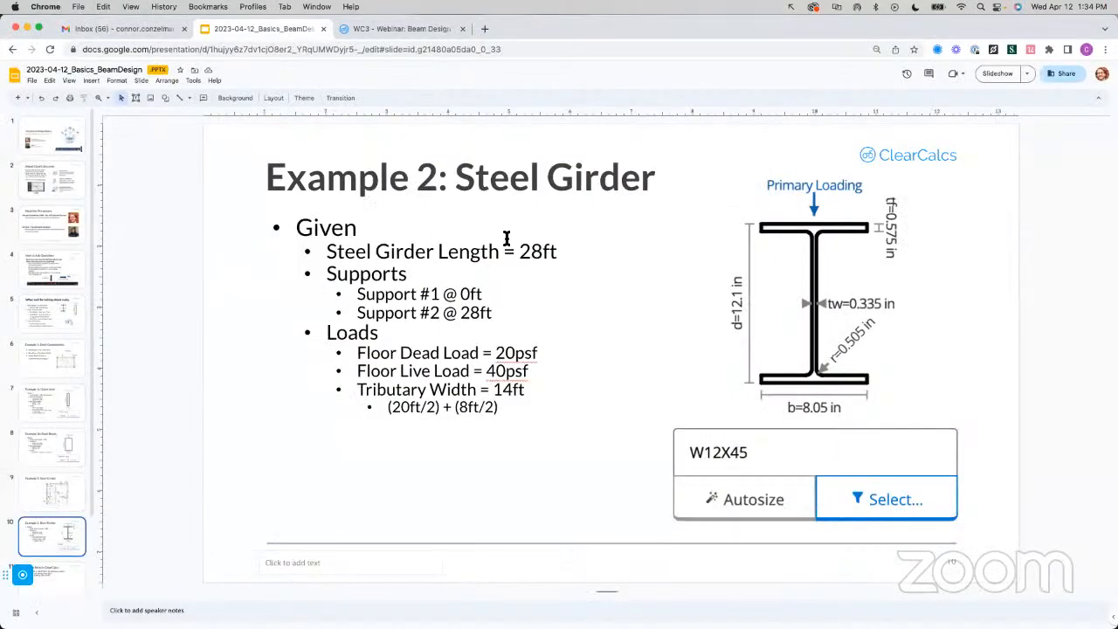
drag(557, 251, 323, 259)
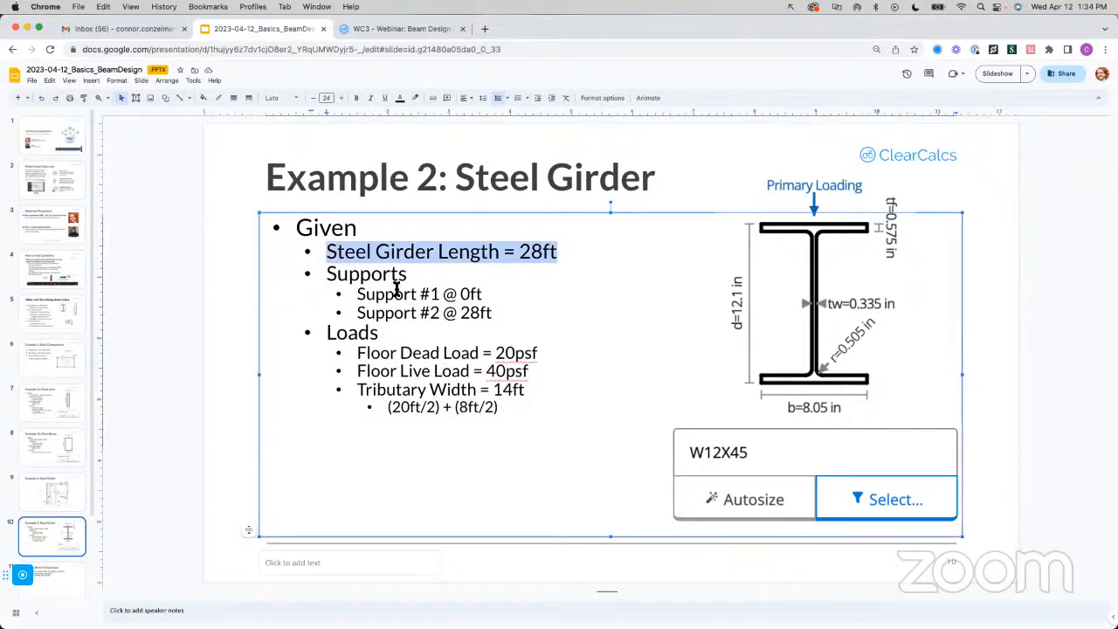
click(492, 314)
drag(477, 316, 355, 295)
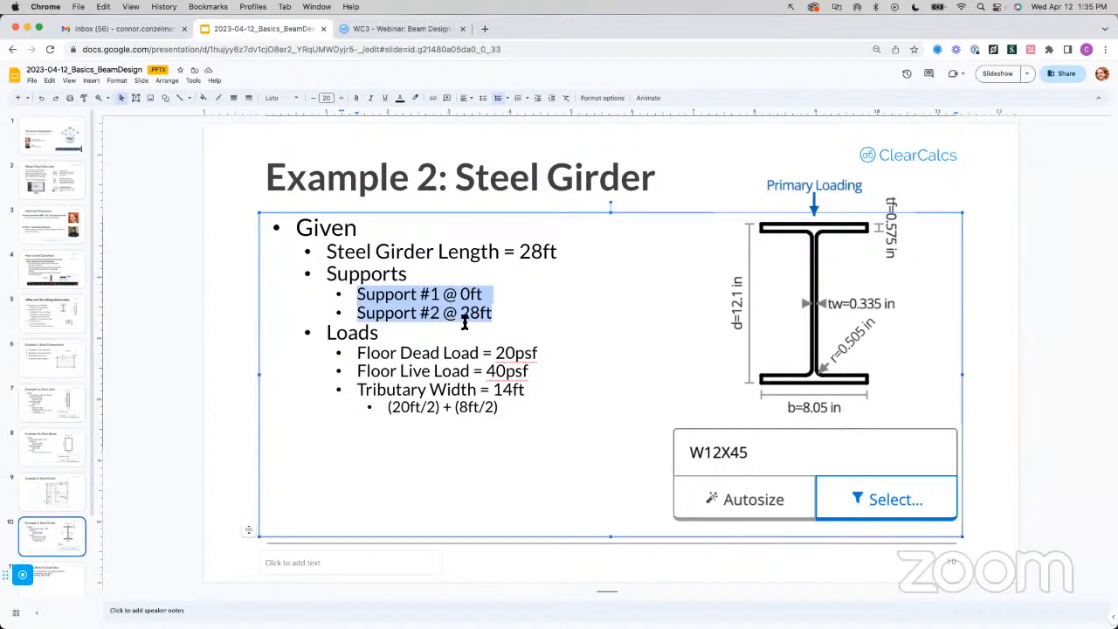
drag(357, 352, 539, 376)
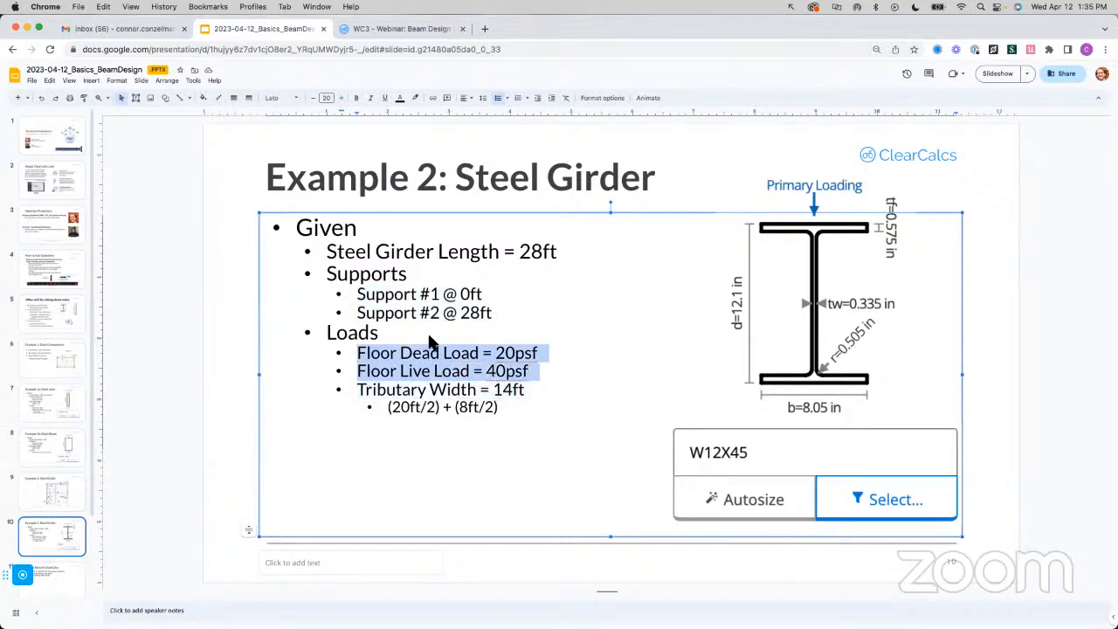
- Switch to the structural drawings PDF and examine the design load criteria in the General Structural Notes on page 1
key(ctrl+Up)
click(208, 257)
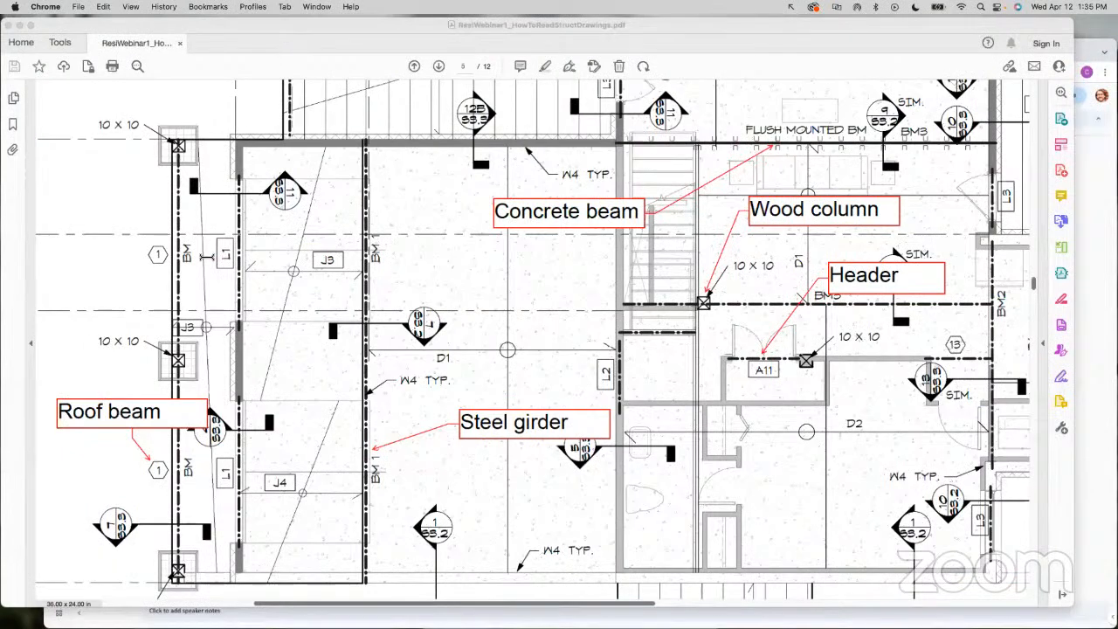
scroll(207, 256, down, 5)
scroll(190, 271, up, 10)
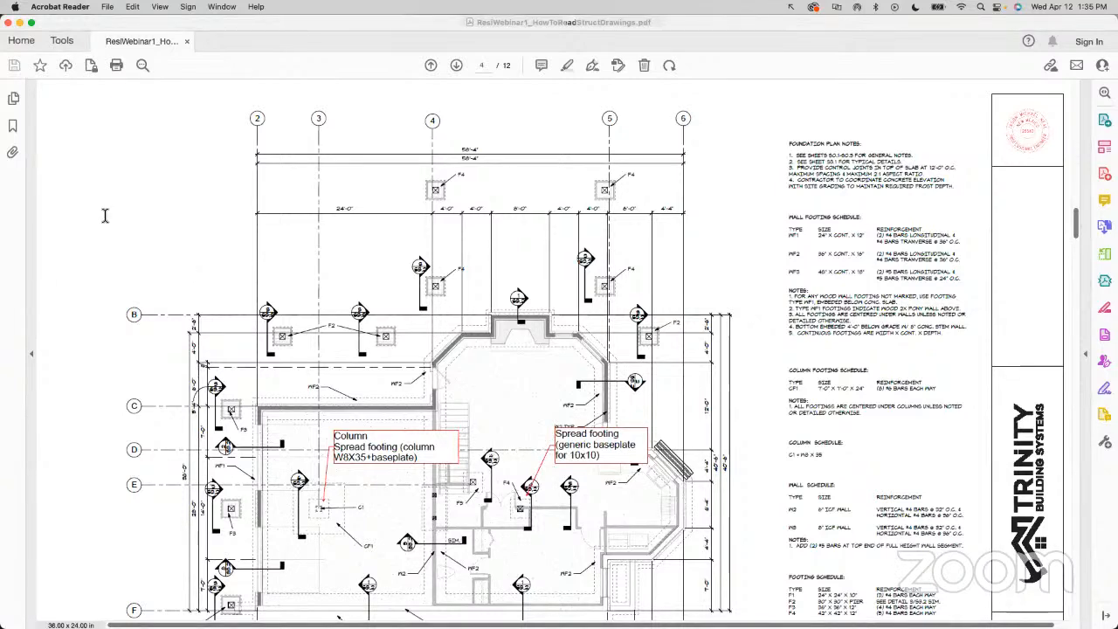
scroll(354, 393, up, 3)
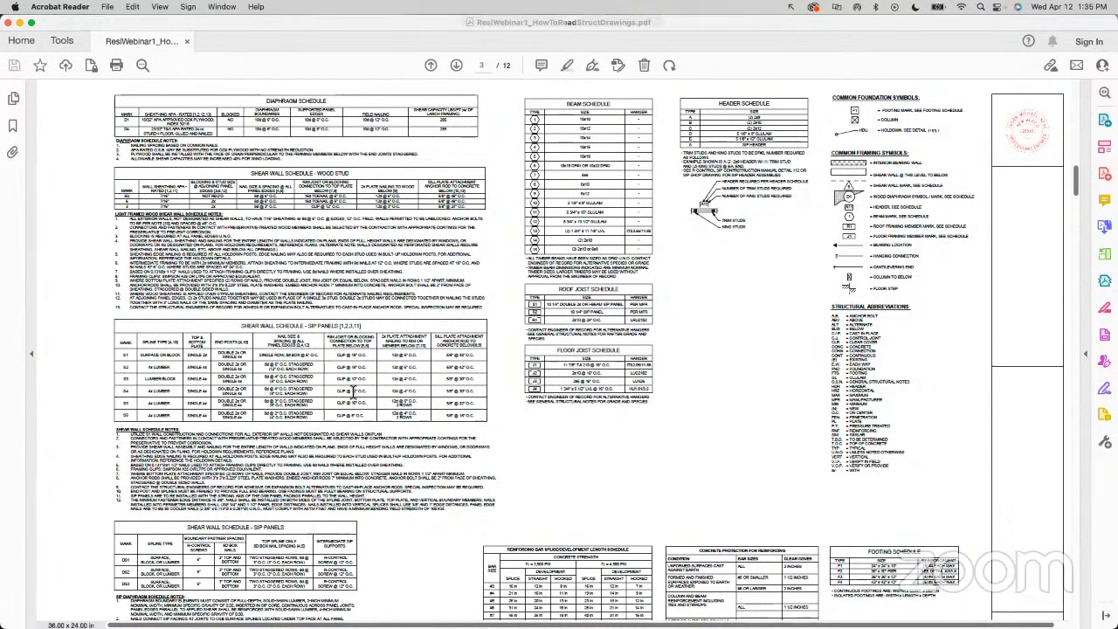
scroll(353, 393, up, 3)
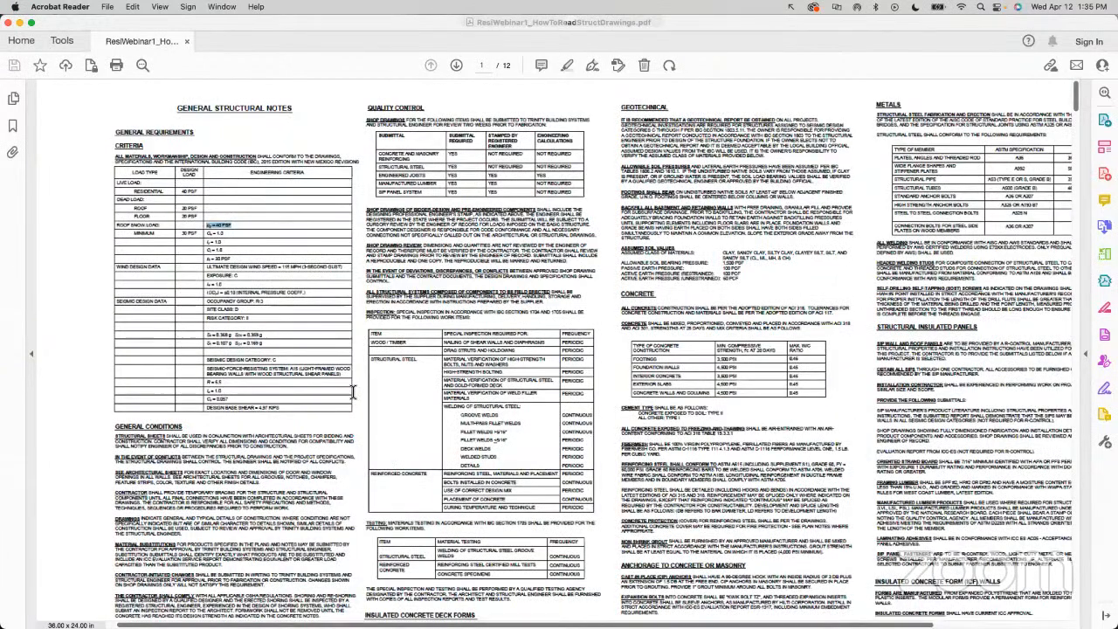
- Return to the Example 2 slide and highlight the tributary width with its calculation
key(super+Tab)
click(511, 390)
drag(499, 407, 353, 391)
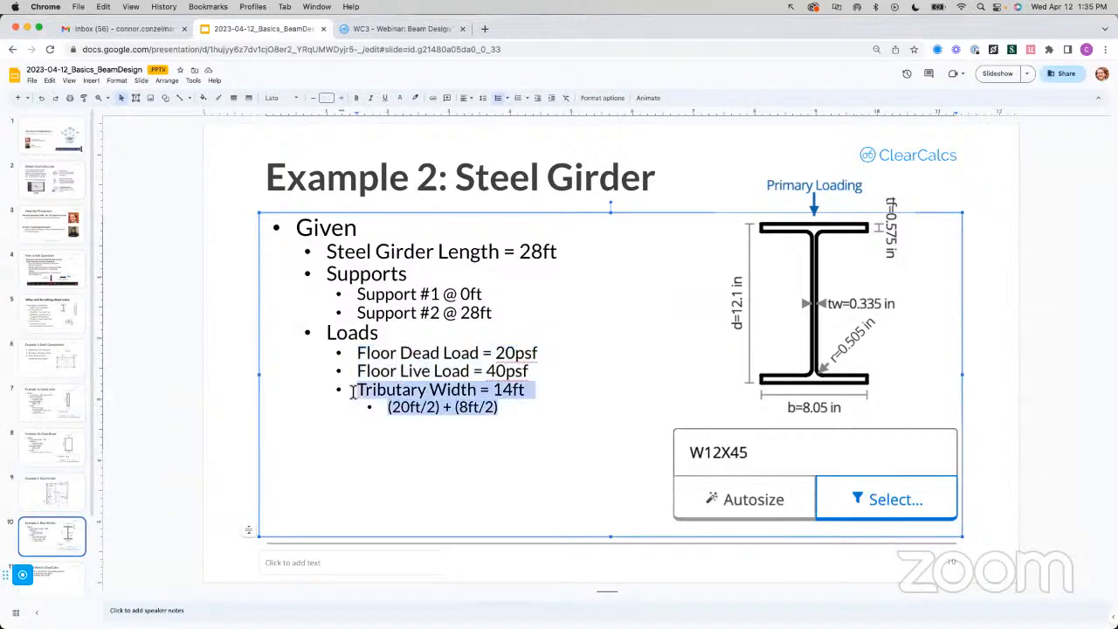
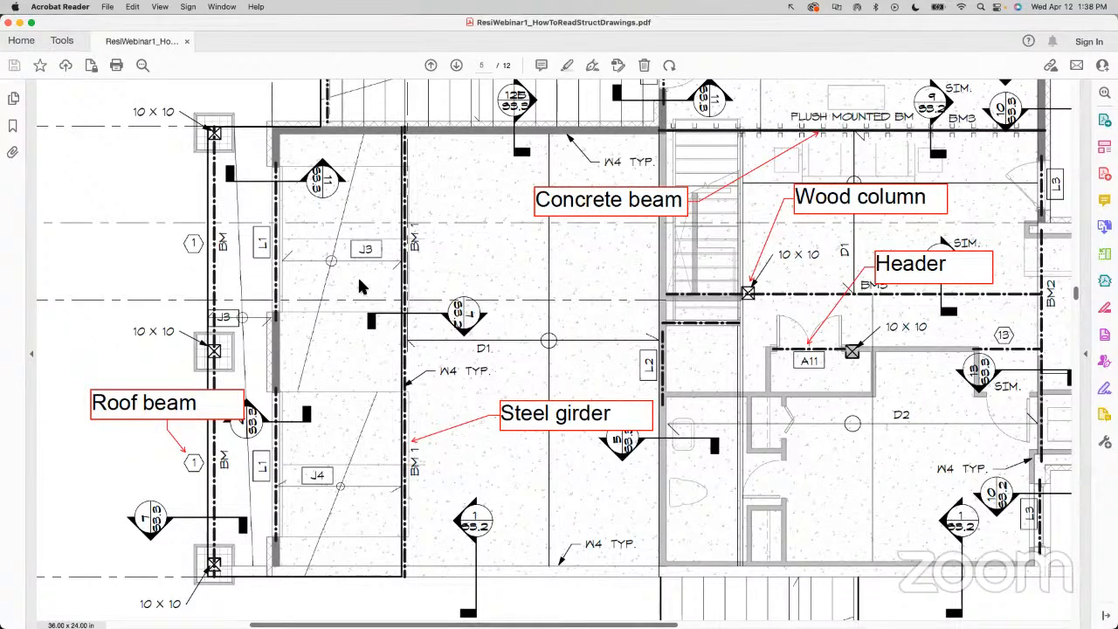
- Mark the full and half spans on both sides of steel girder BM1 on the framing plan, and clear the marks
key(ctrl+Up)
click(612, 411)
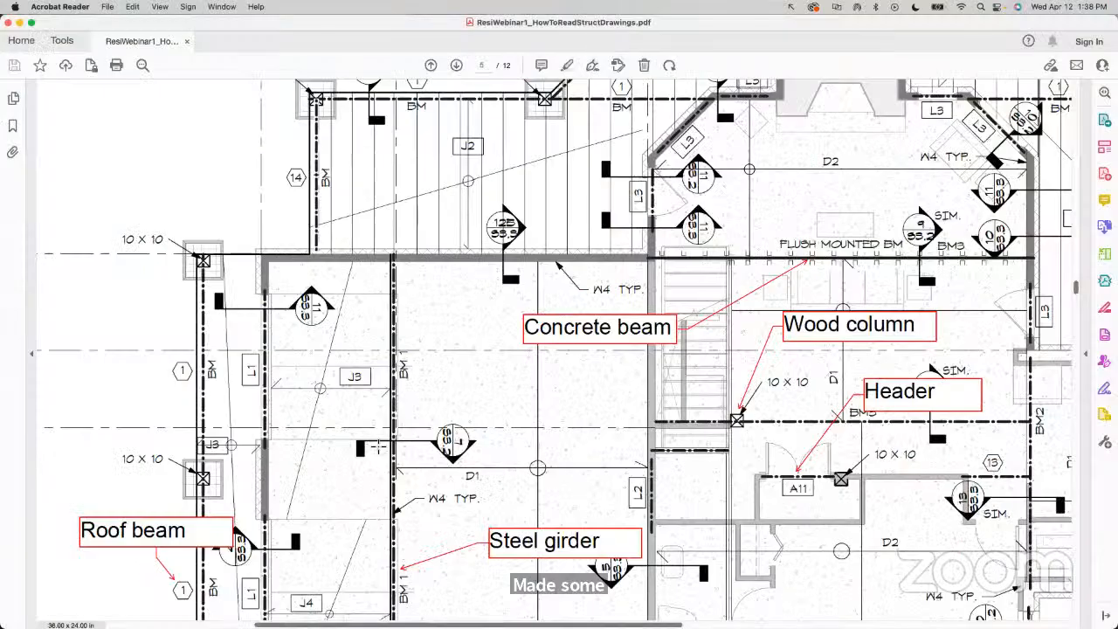
scroll(377, 446, down, 5)
scroll(432, 469, down, 1)
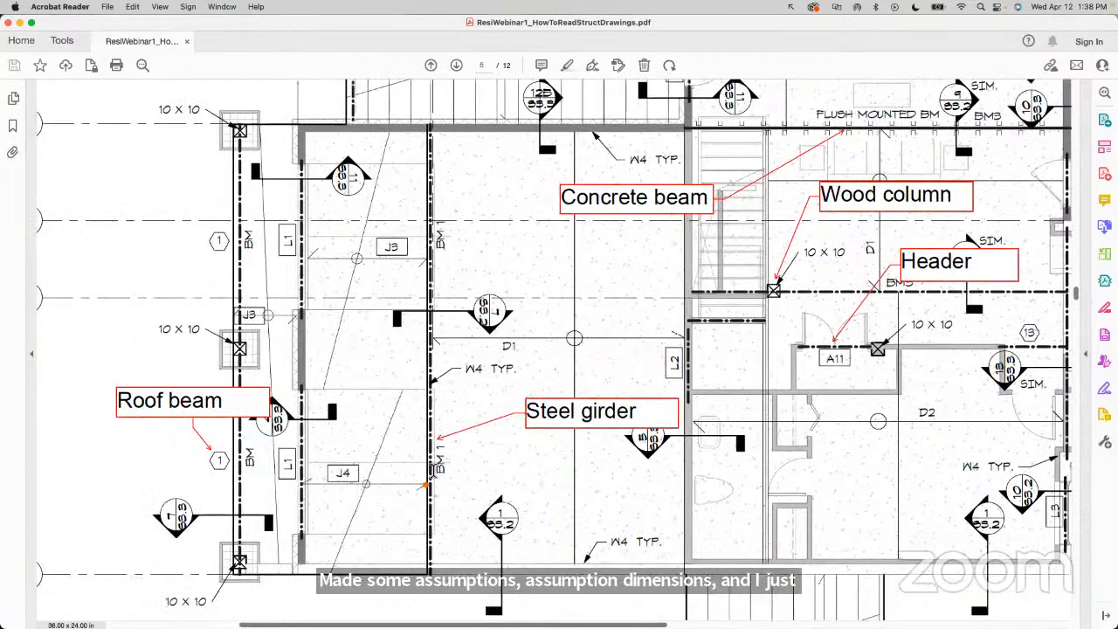
drag(430, 477, 686, 480)
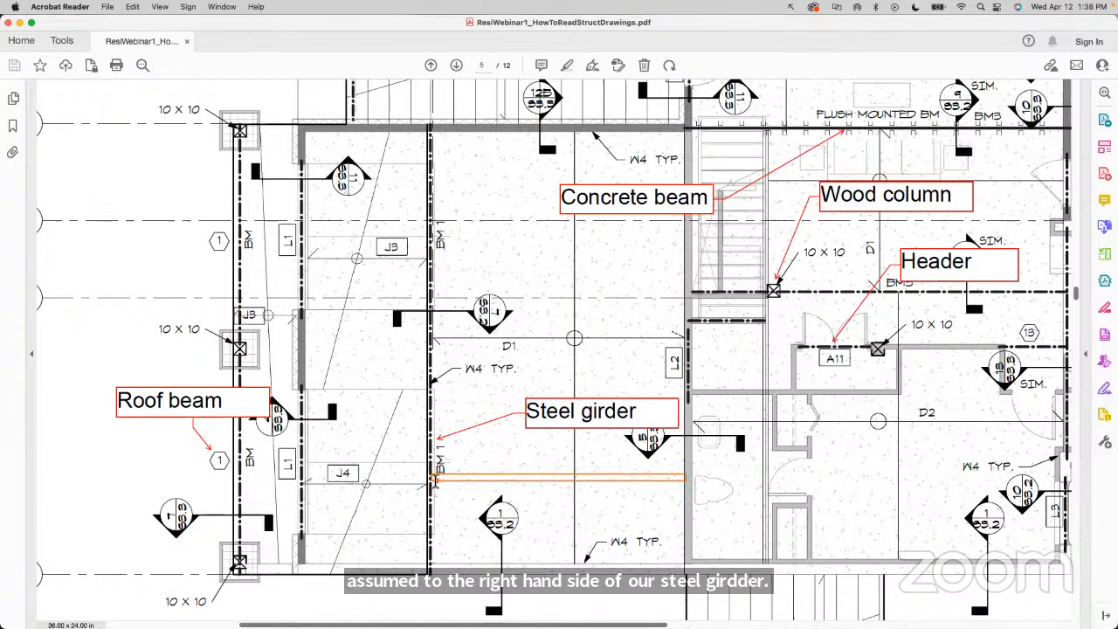
drag(430, 479, 301, 476)
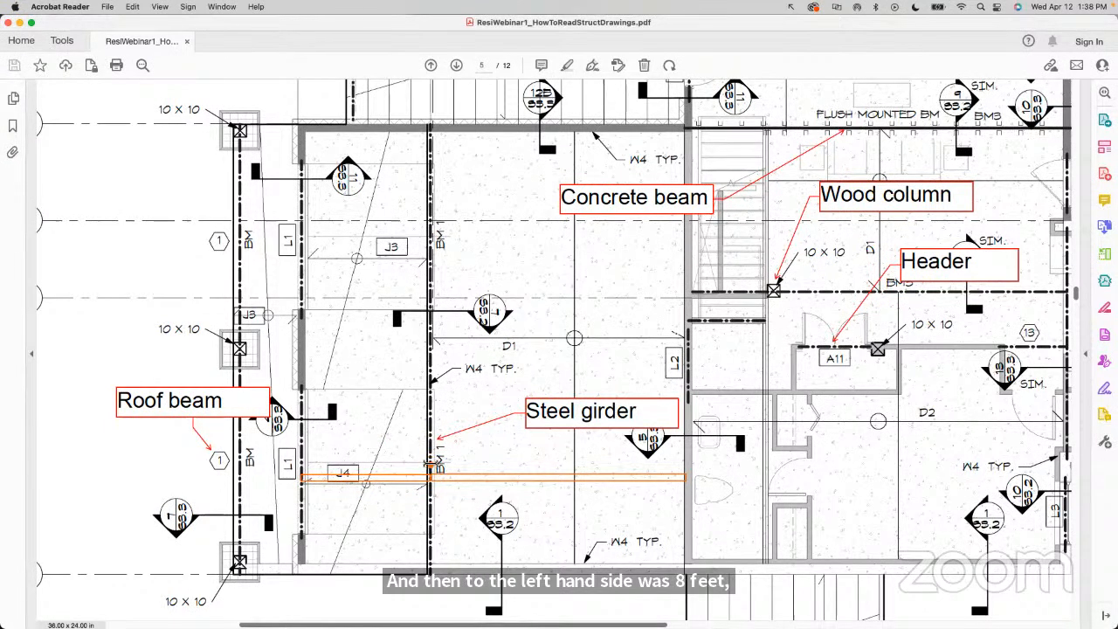
drag(430, 462, 575, 472)
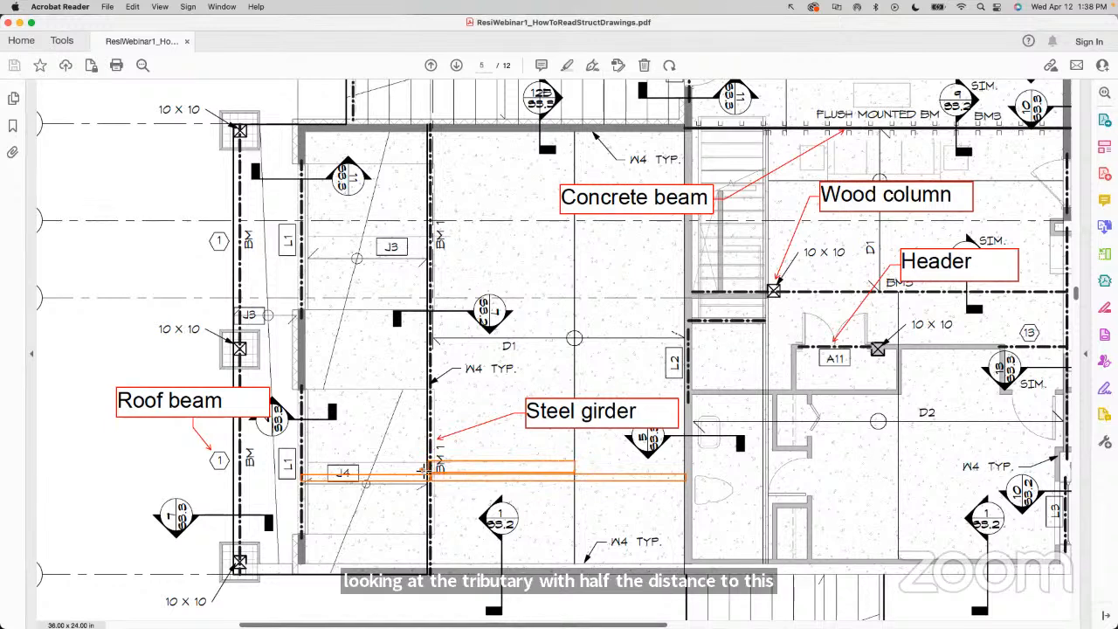
drag(427, 463, 365, 462)
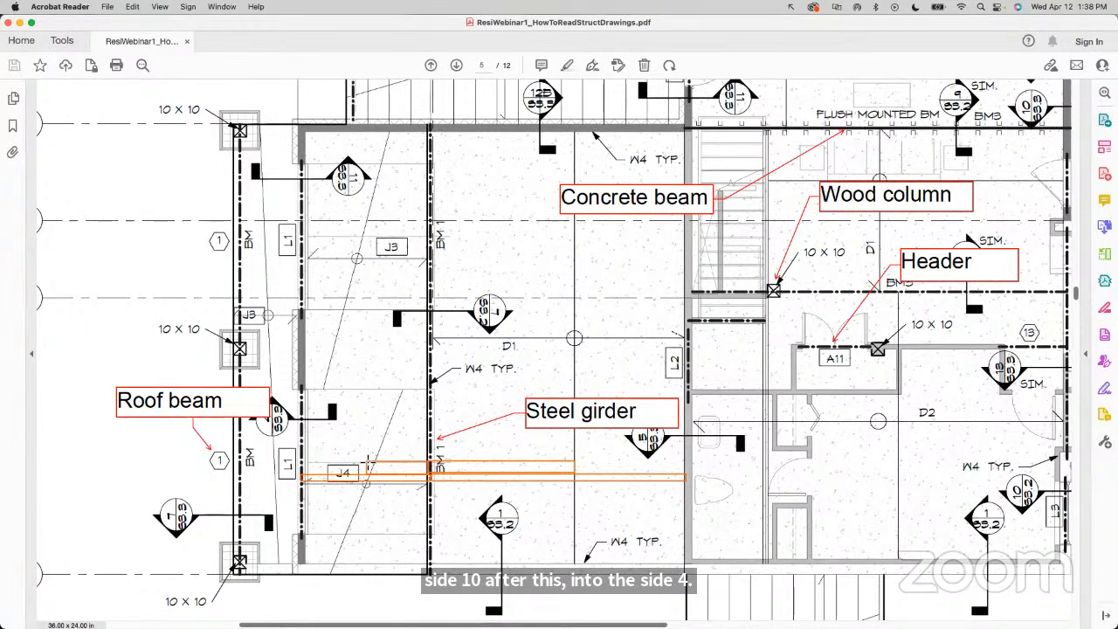
key(Escape)
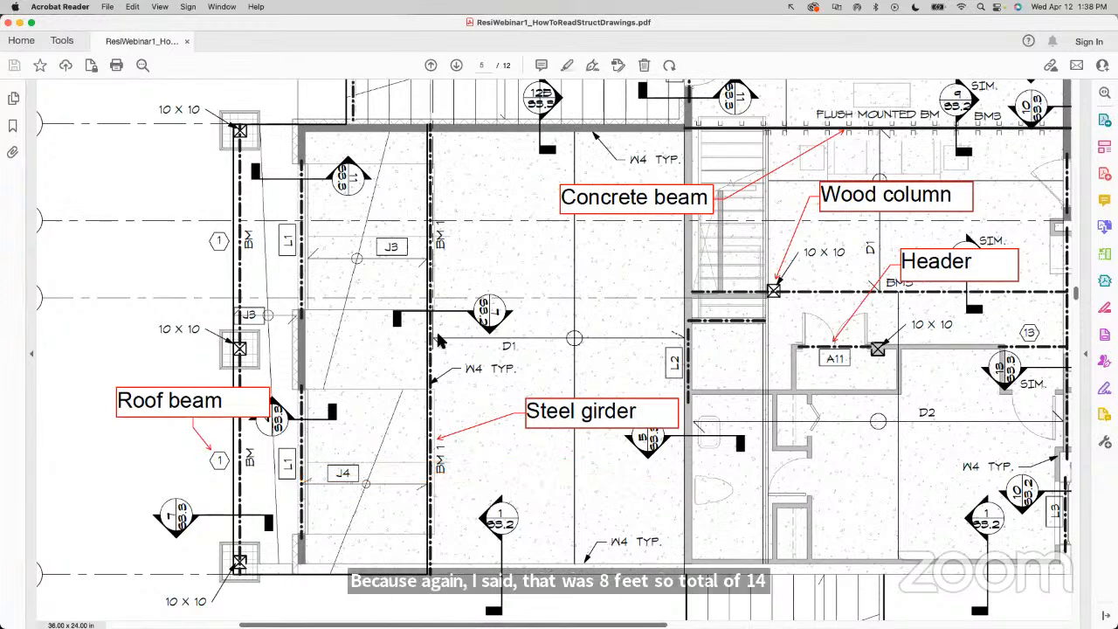
- Return to the ClearCalcs project and add a Steel Beam (LRFD) calculation using the Generic Beam preset
key(ctrl+Up)
click(372, 225)
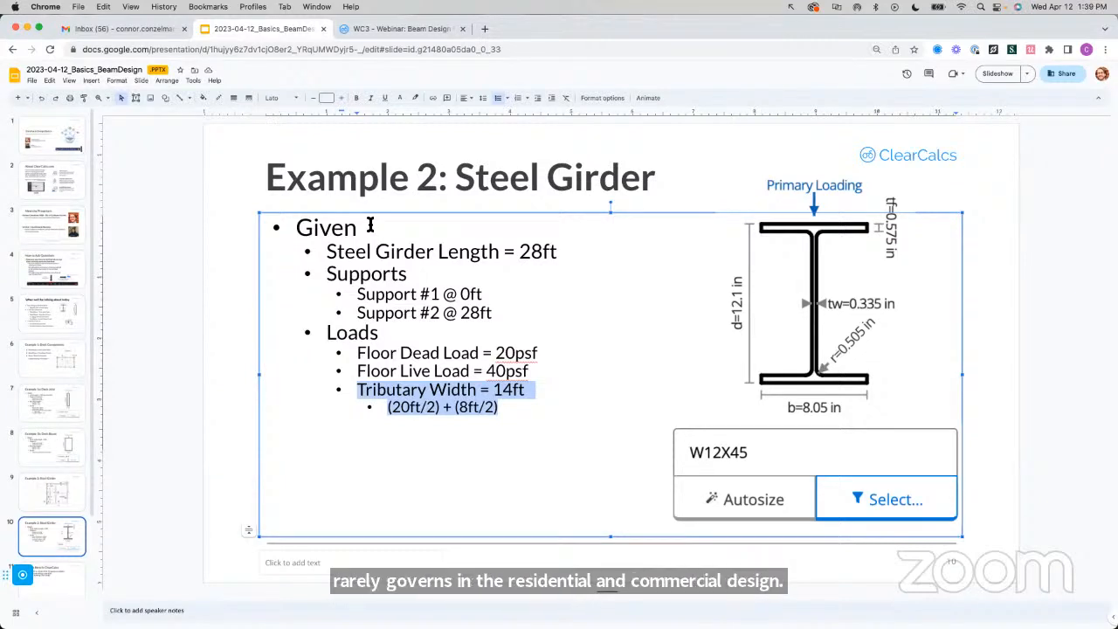
click(369, 31)
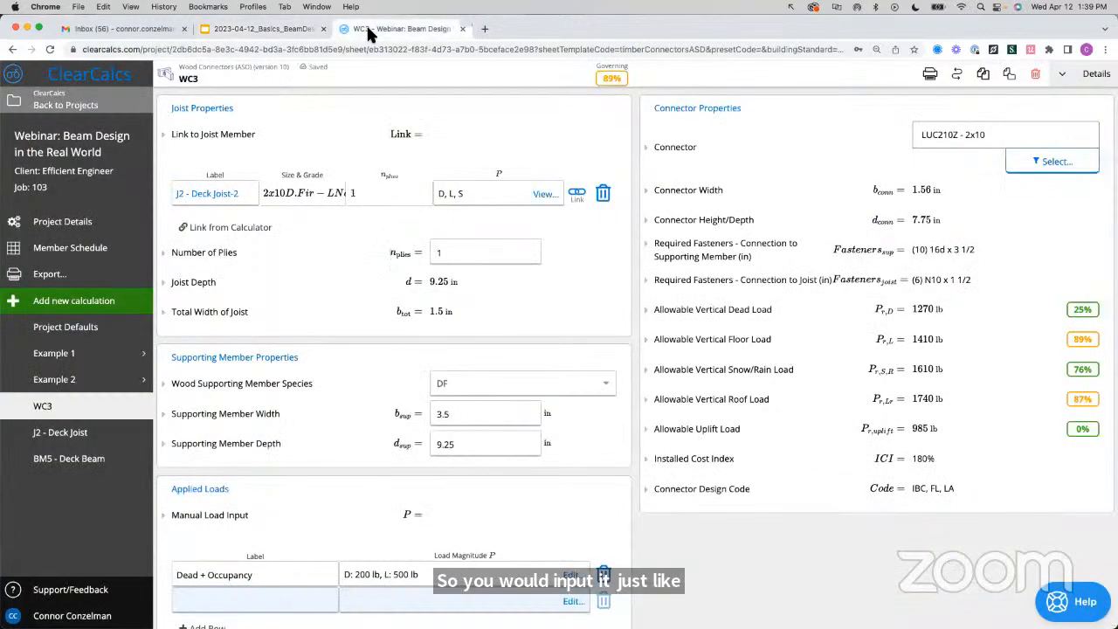
click(125, 306)
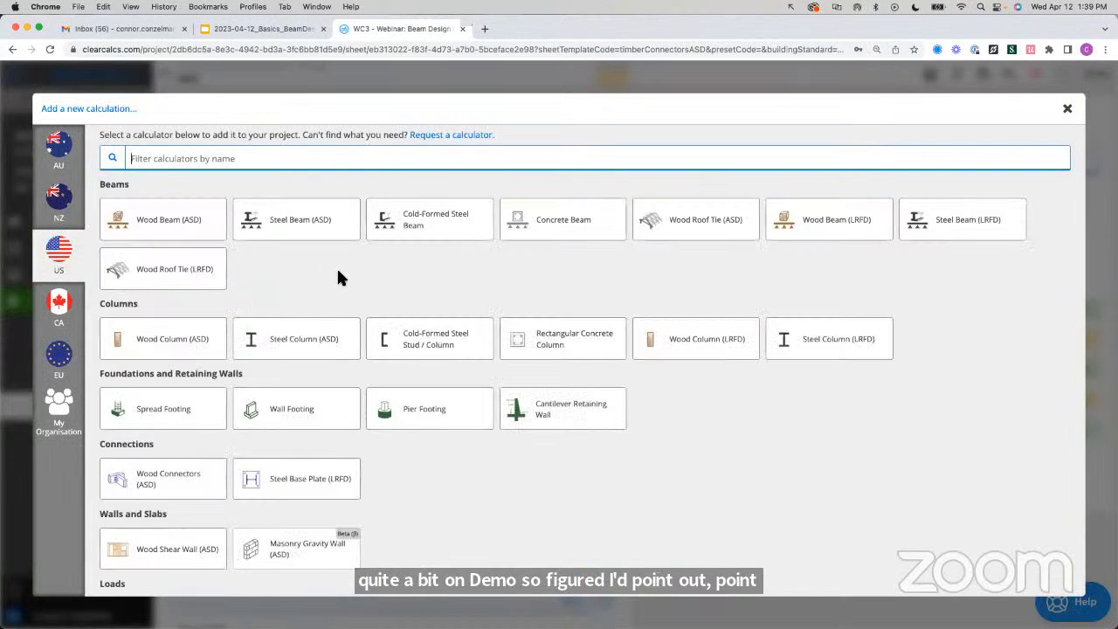
click(945, 224)
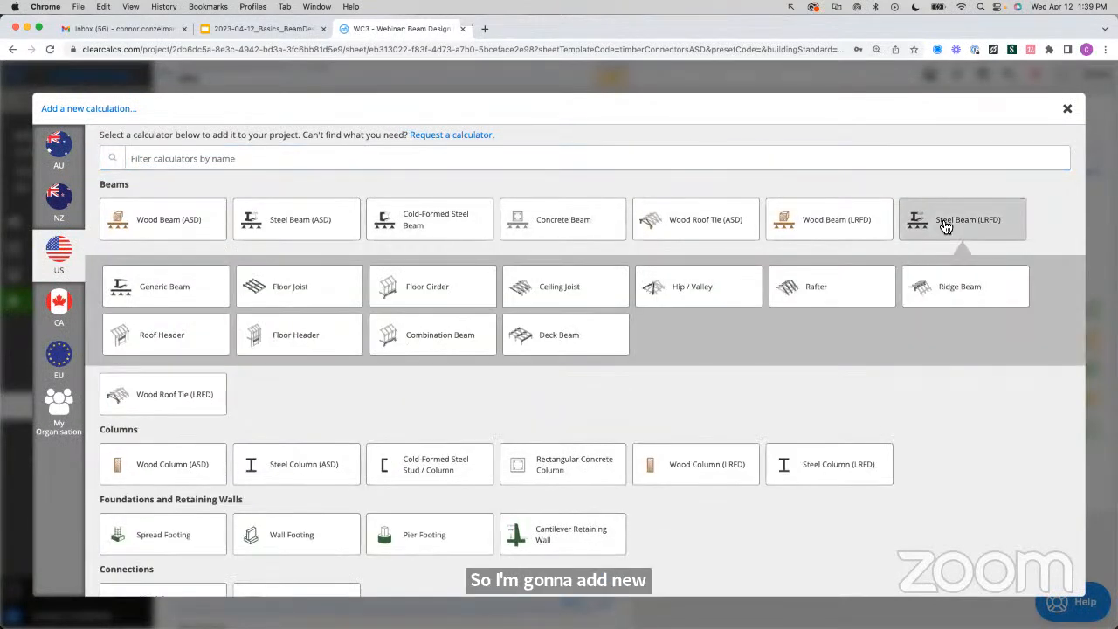
click(185, 303)
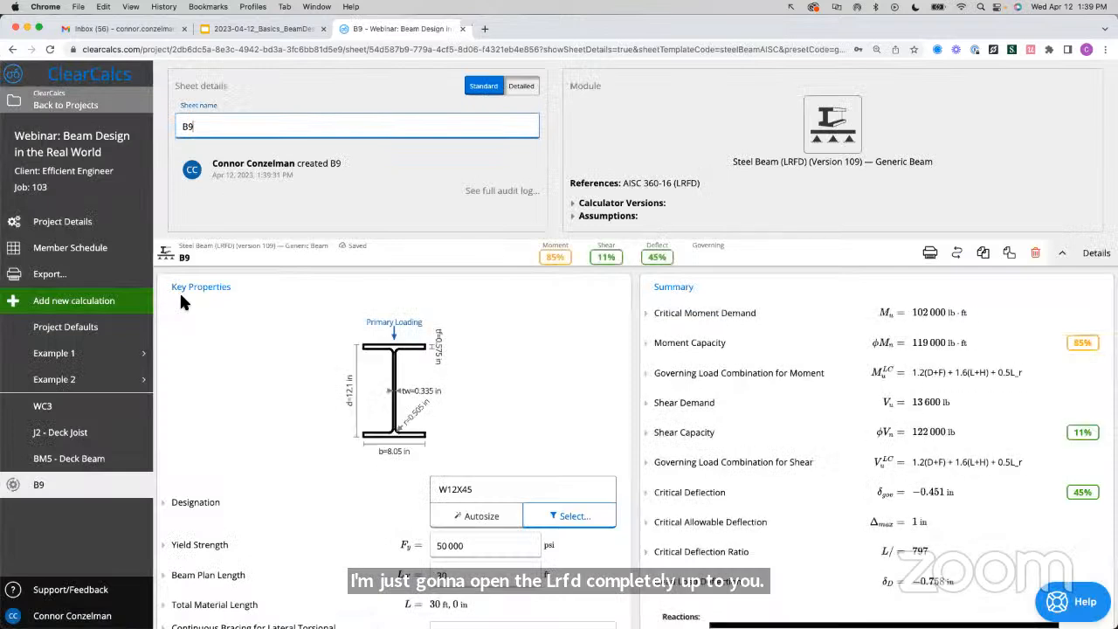
- Name the new sheet "Steel Beam - BM1", checking the girder's mark on the plan, and collapse the sheet details
double_click(202, 127)
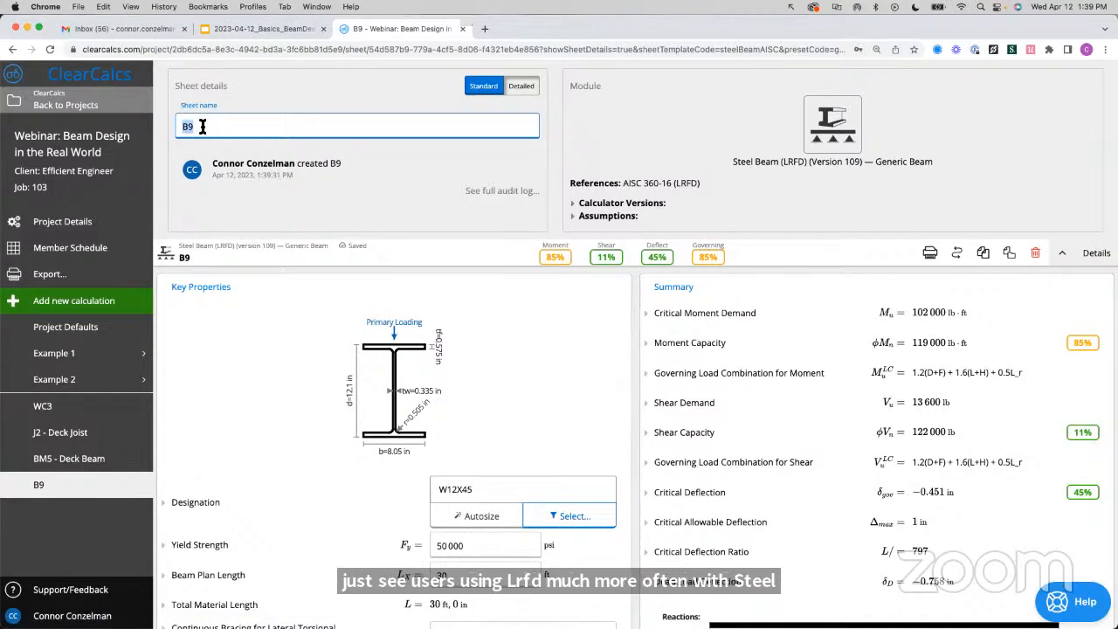
text(Steel)
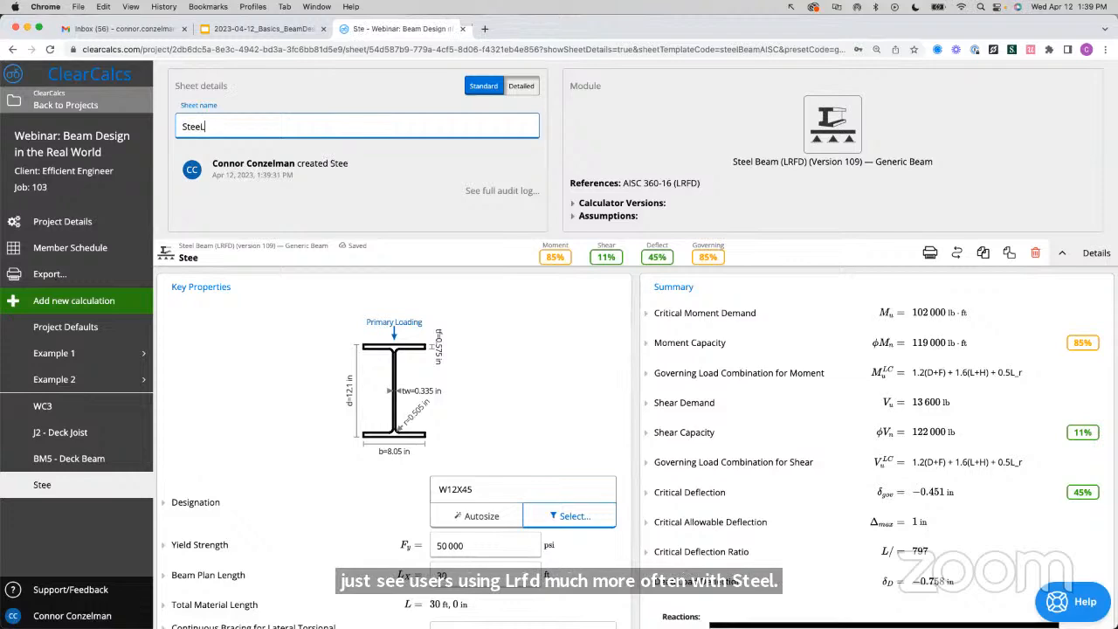
text( Beam)
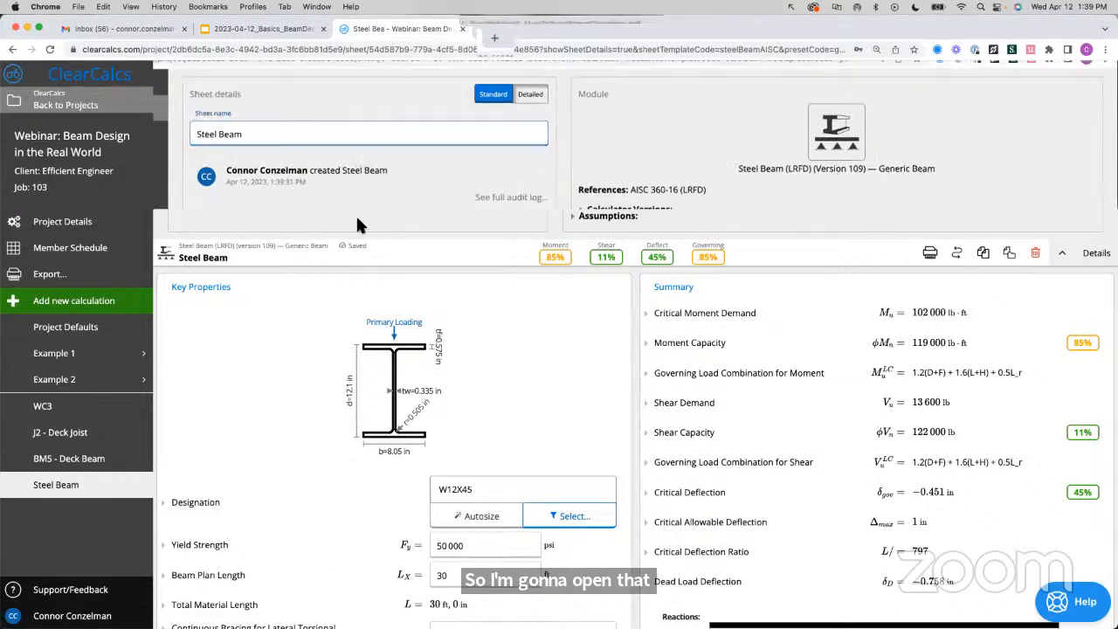
right_click(356, 218)
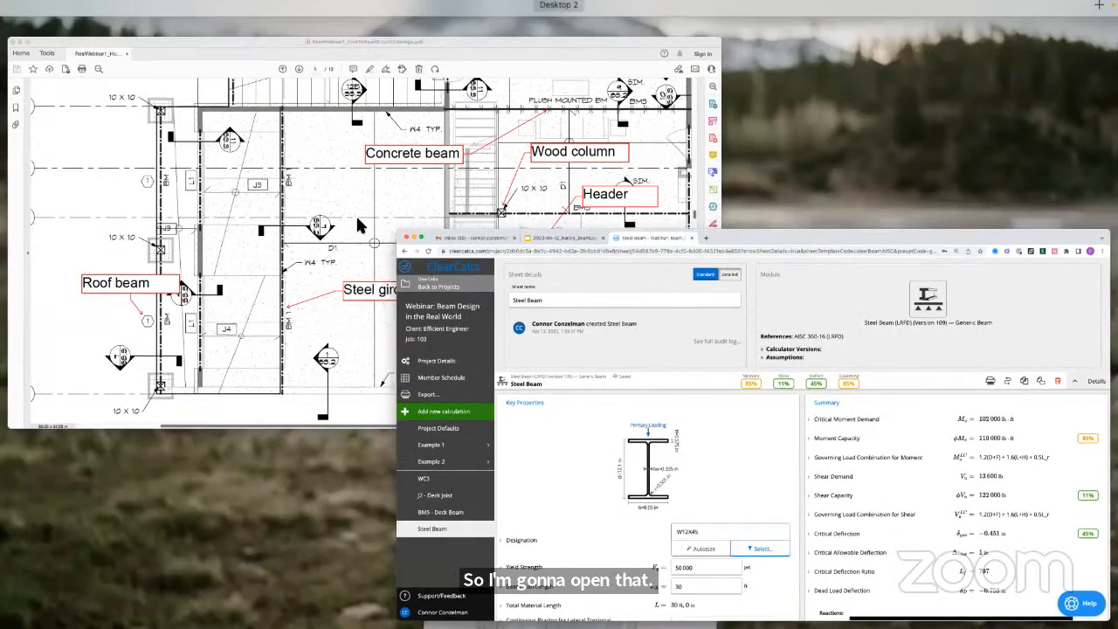
key(ctrl+Up)
click(257, 127)
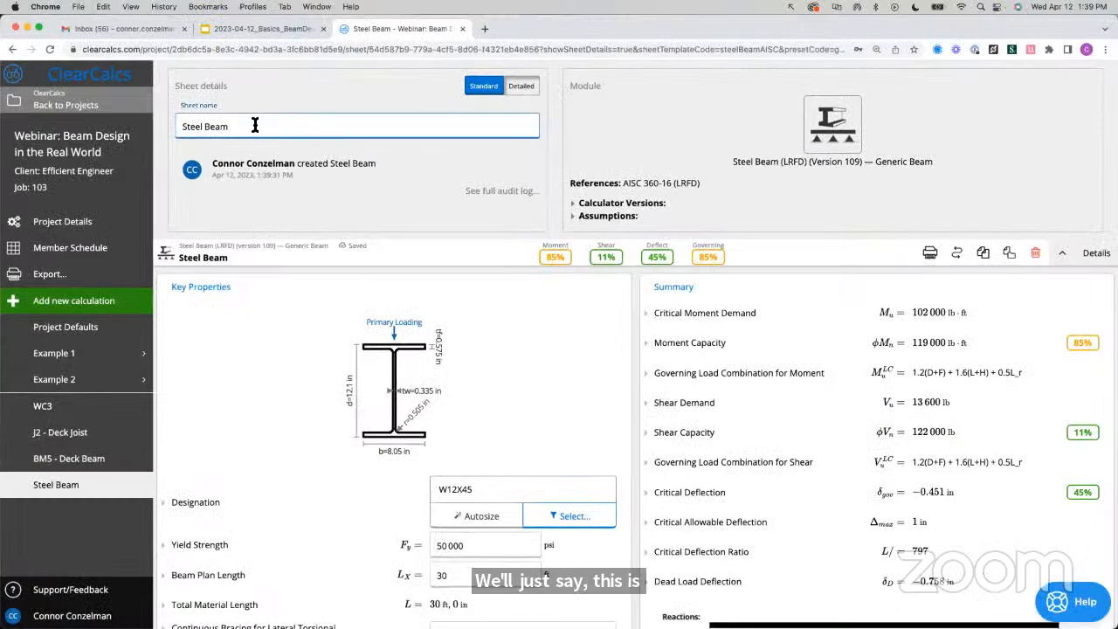
text(- BM1)
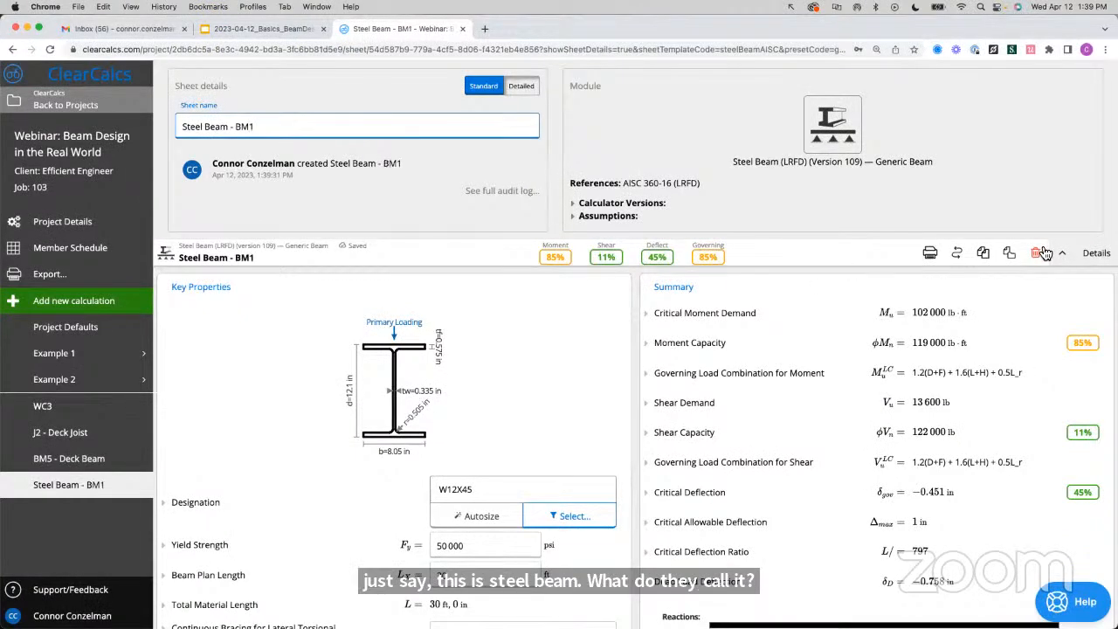
click(1062, 252)
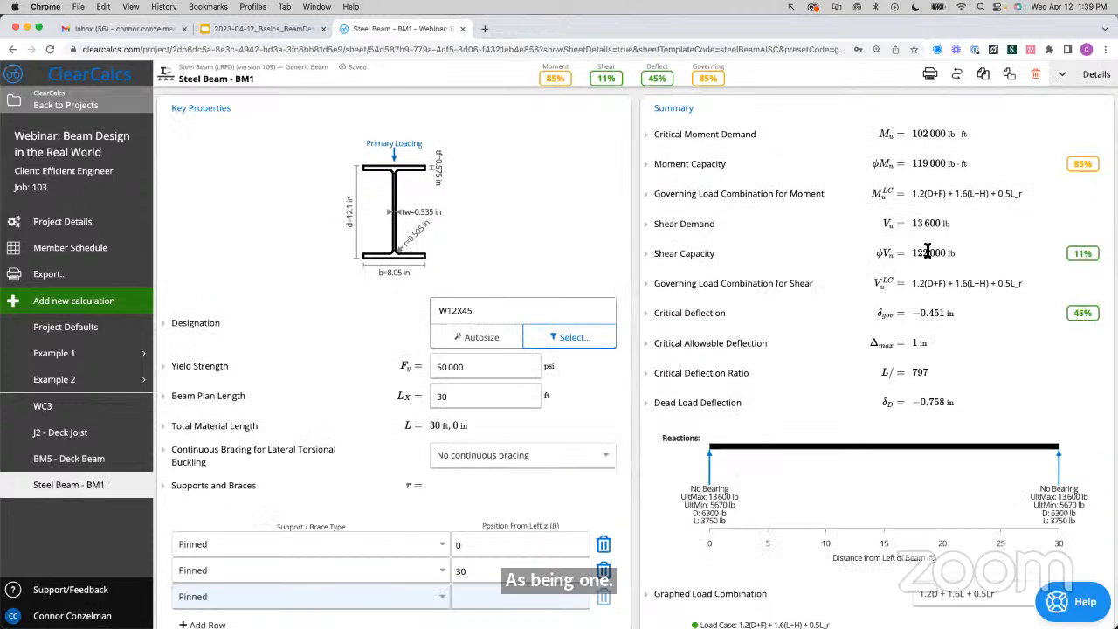
- Check the girder's given values on the Example 2 slide and return to the Steel Beam - BM1 sheet
click(272, 33)
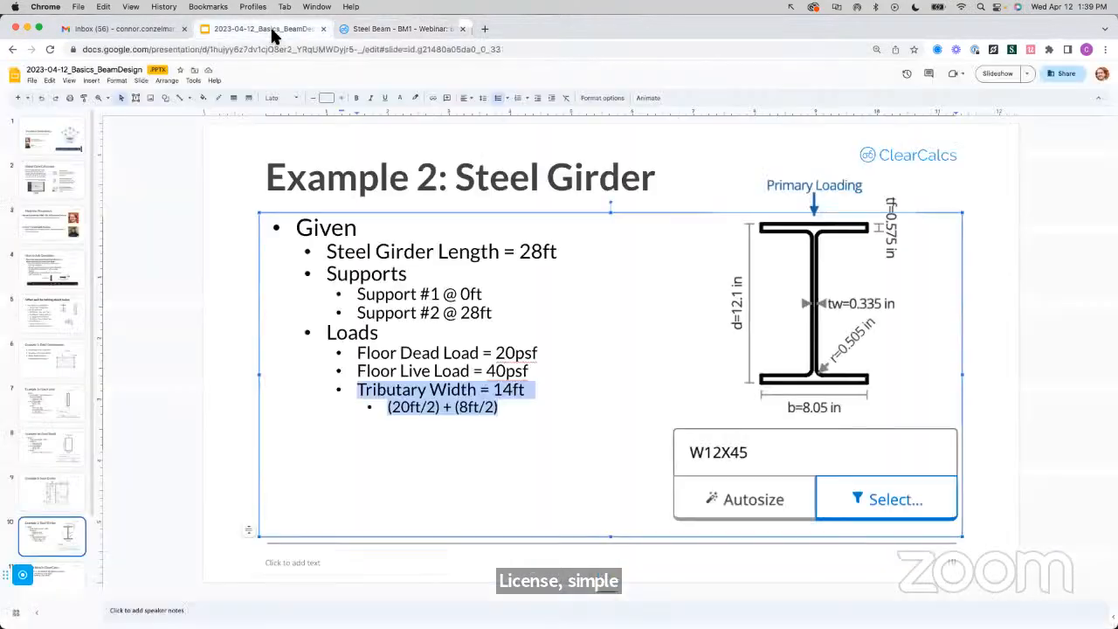
click(356, 33)
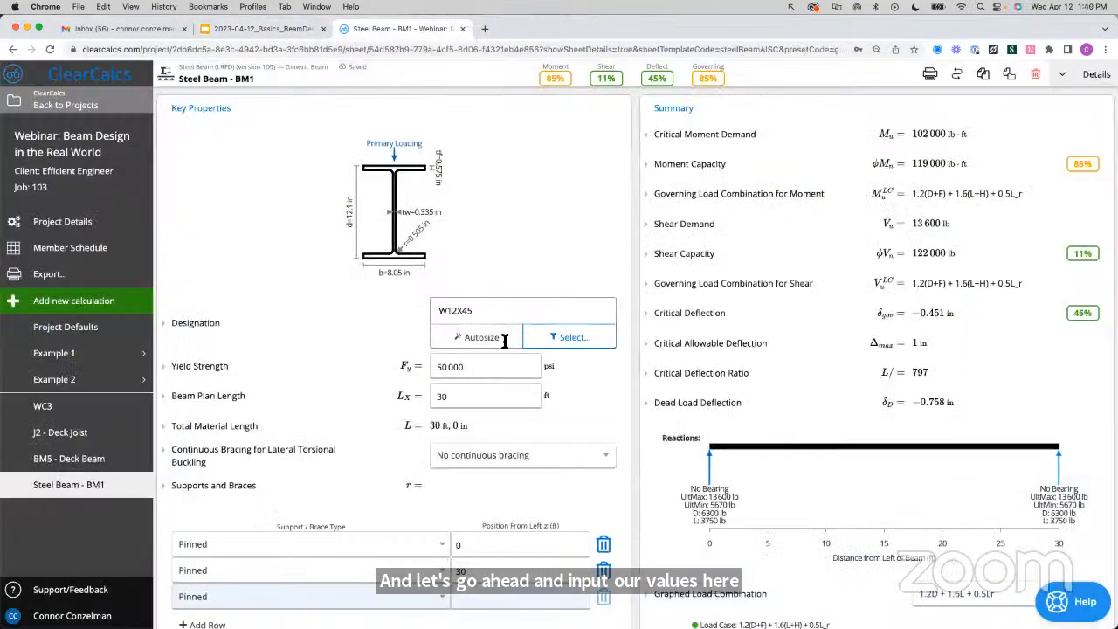
- Set the girder's Beam Plan Length to 28 ft
click(474, 395)
text(28)
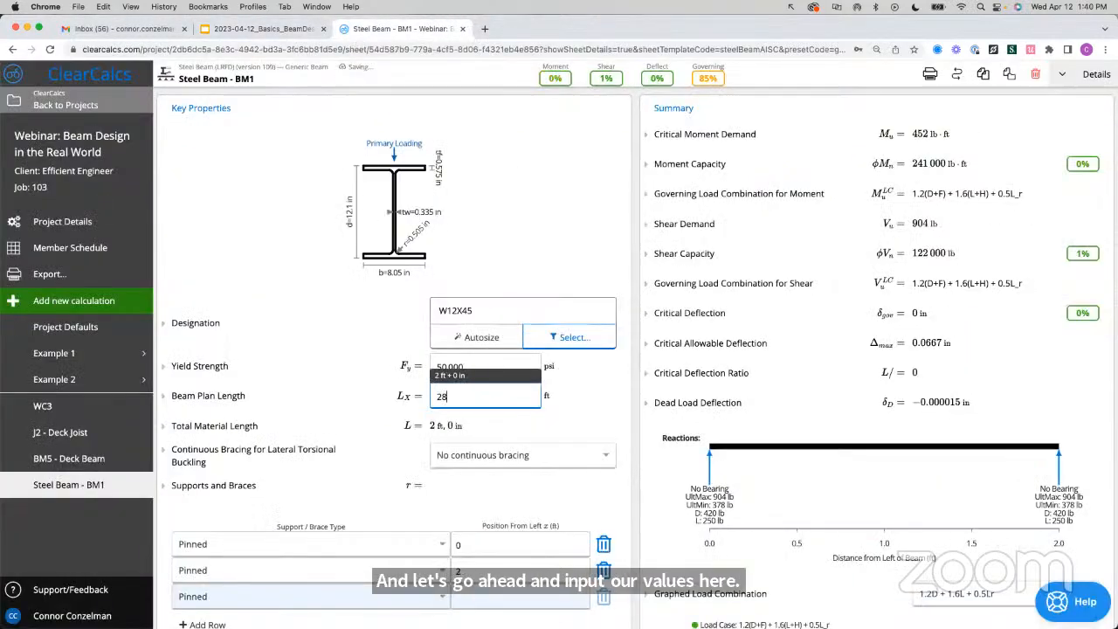
click(617, 392)
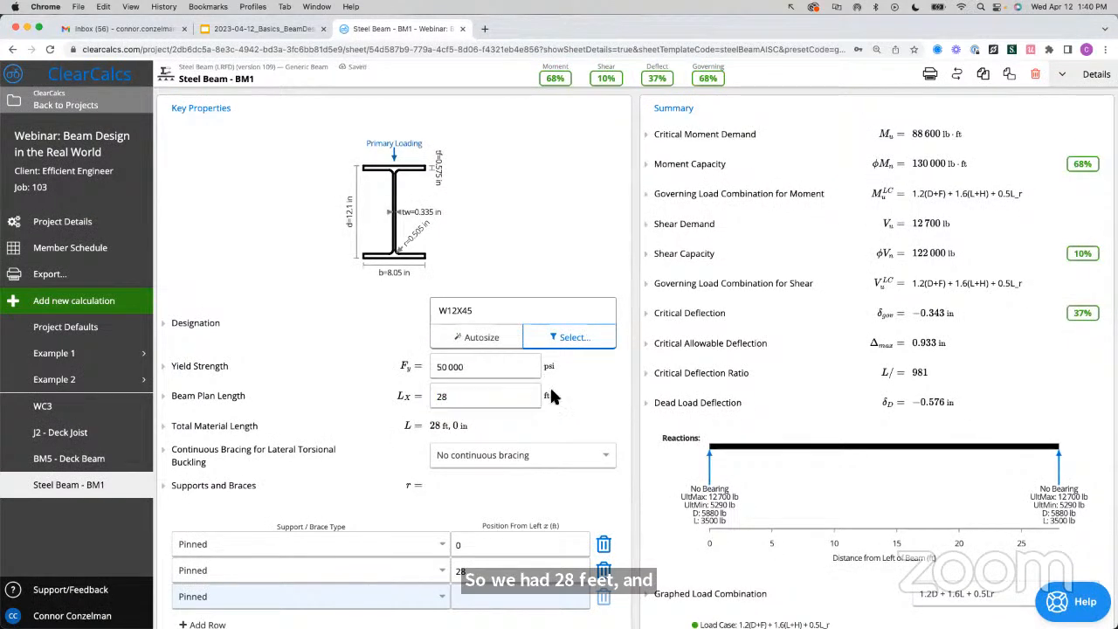
- Check the description and default formula of the Yield Strength property, and collapse its details
click(200, 367)
click(477, 370)
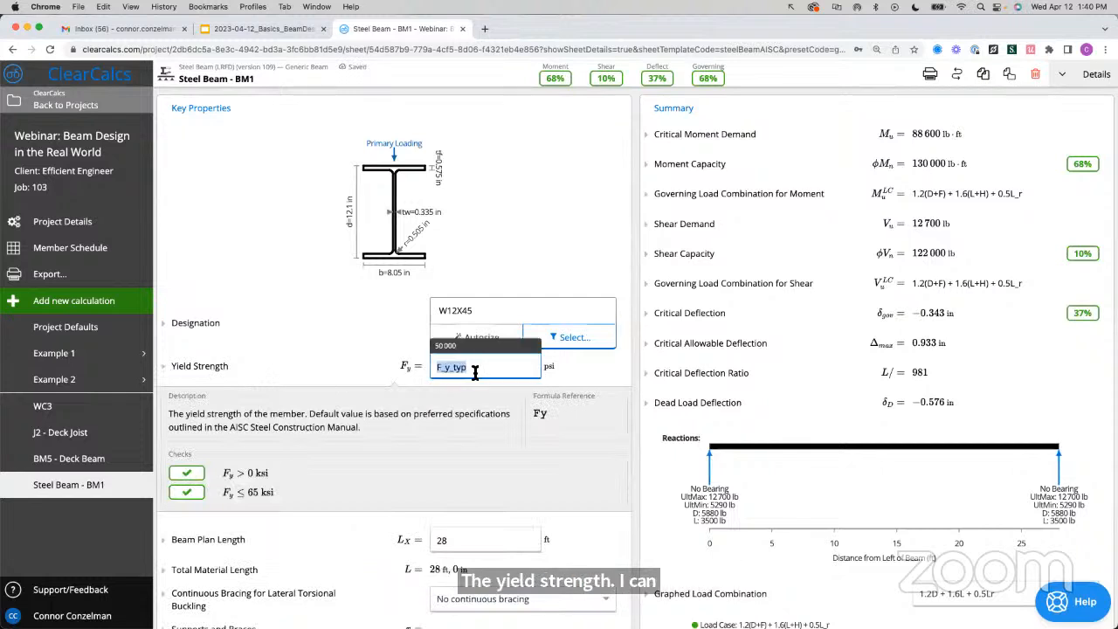
click(600, 274)
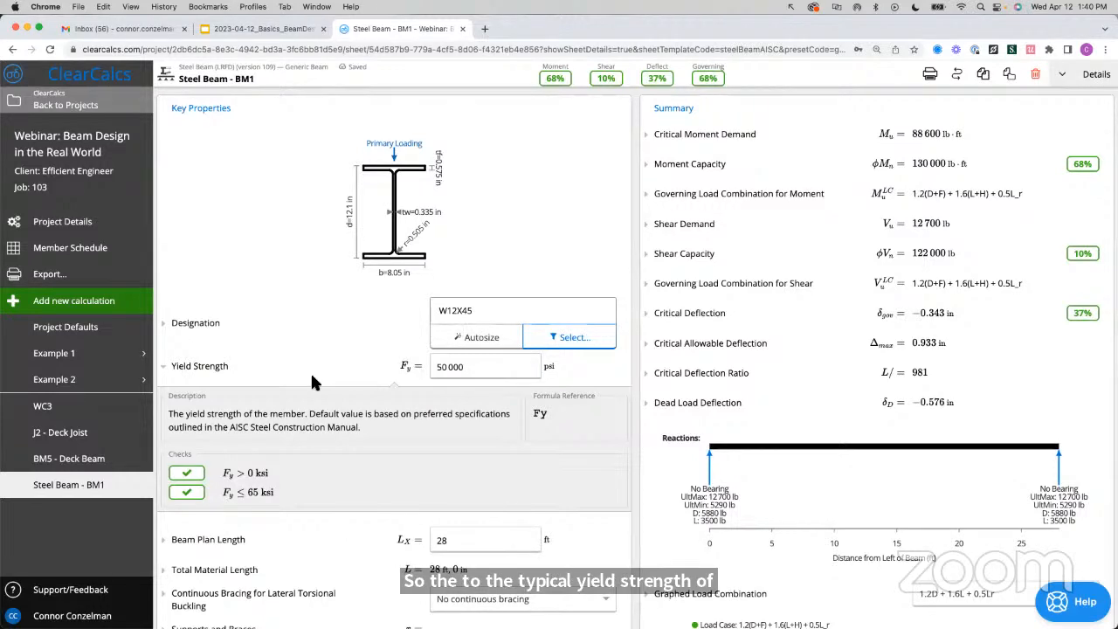
click(209, 371)
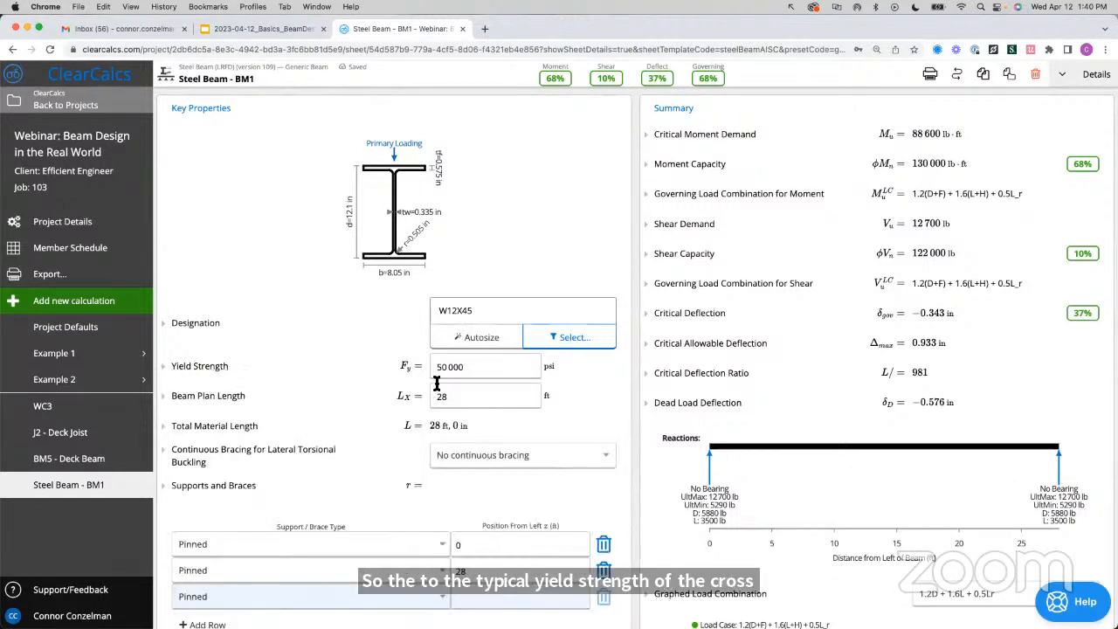
- Set Continuous Bracing for Lateral Torsional Buckling to Top flange
scroll(622, 392, down, 3)
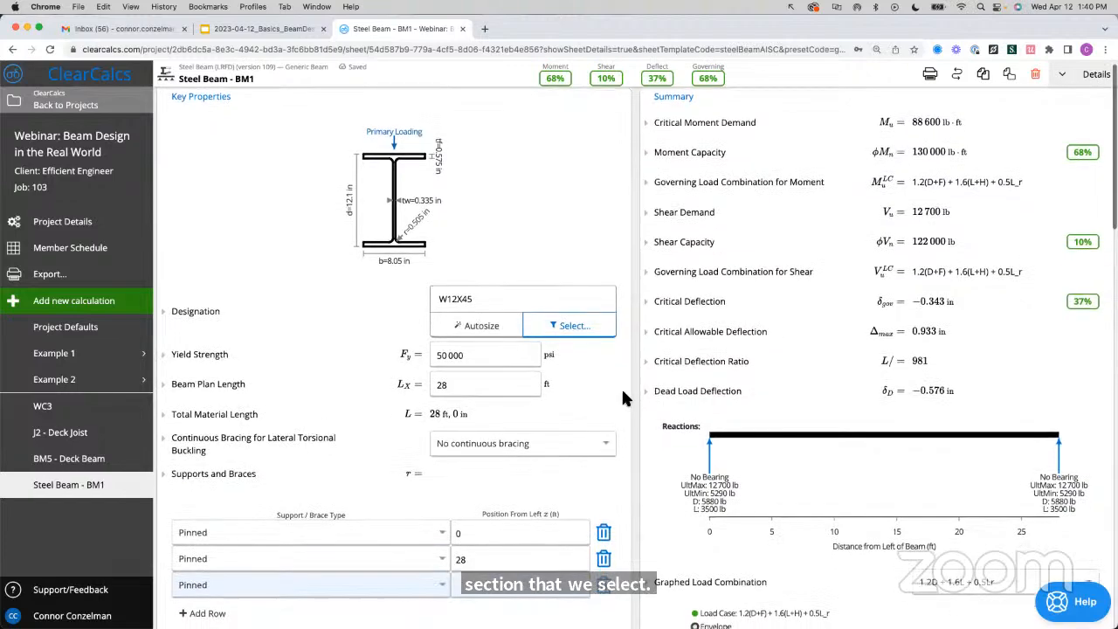
scroll(623, 397, down, 1)
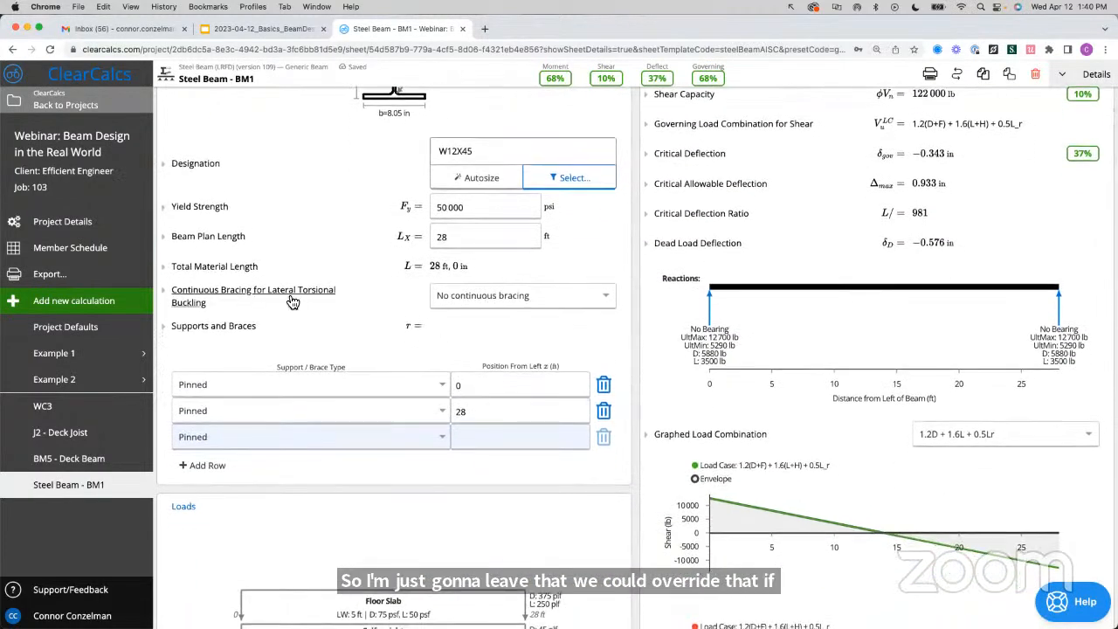
click(471, 297)
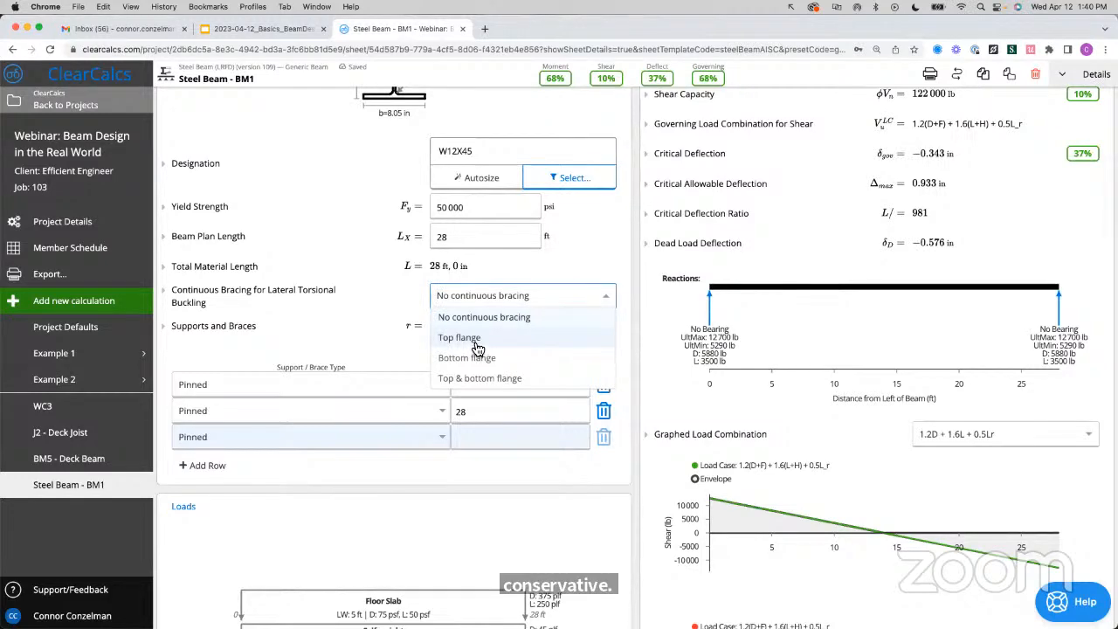
click(474, 346)
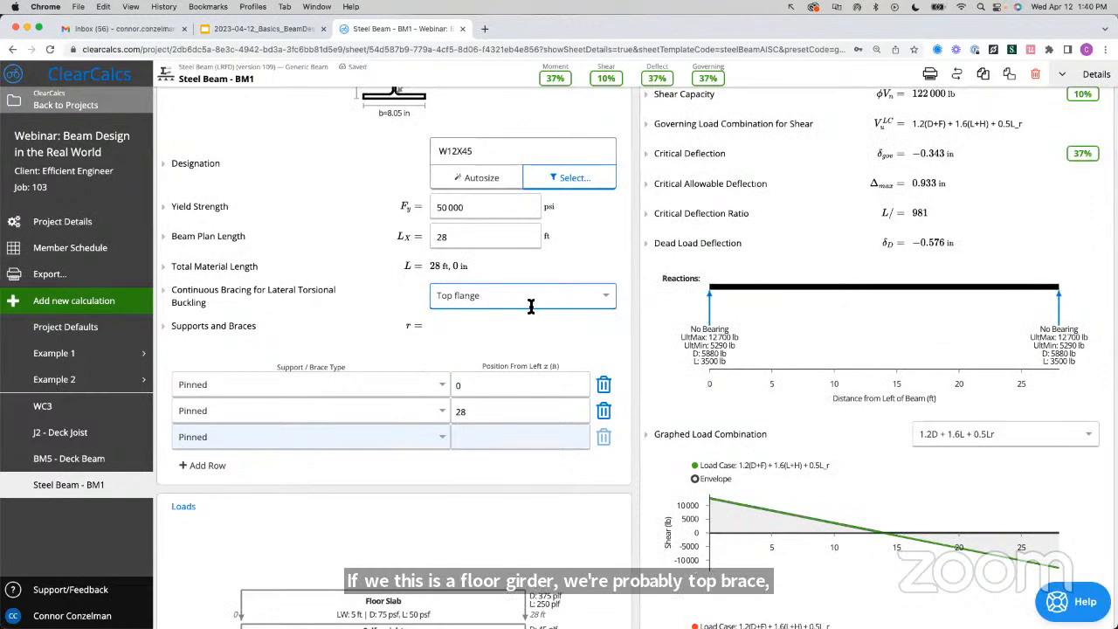
click(557, 303)
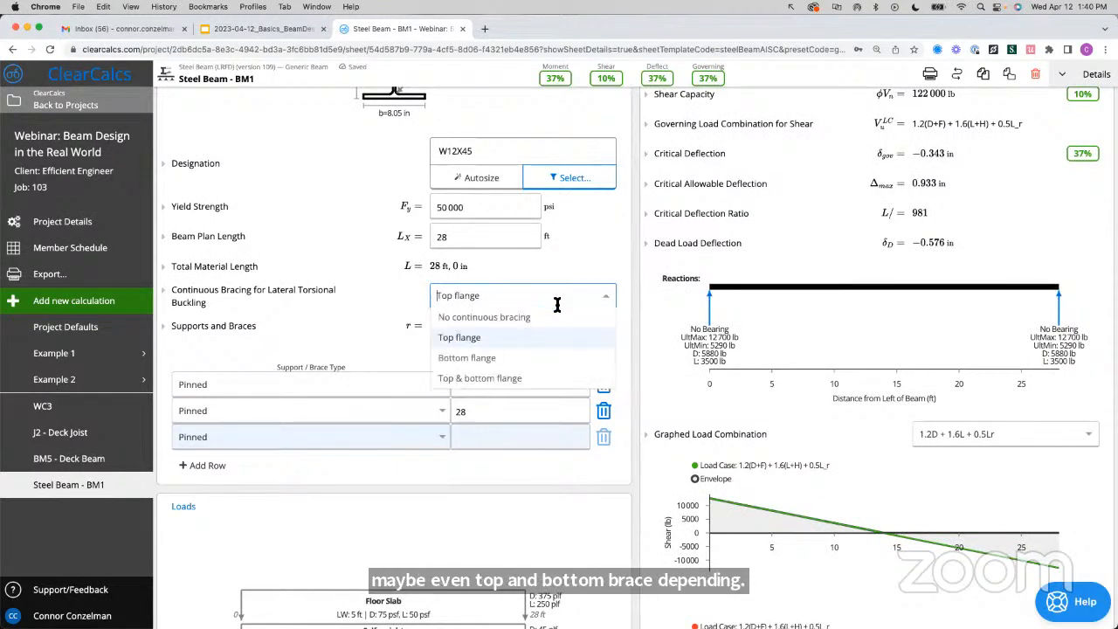
click(612, 272)
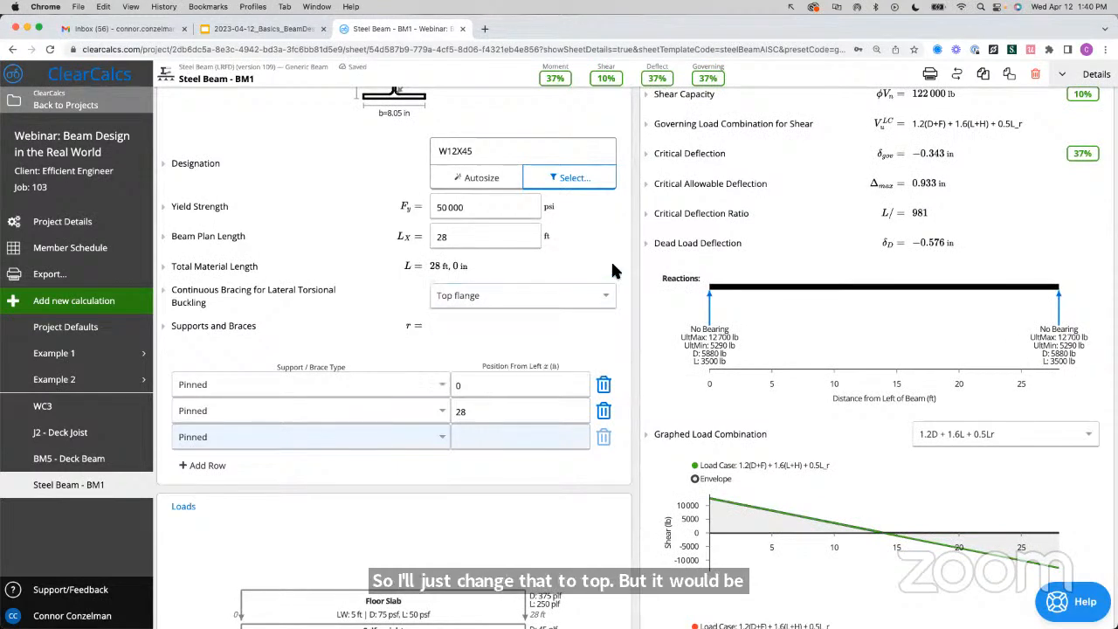
- Check the positions of the pinned supports in the Supports and Braces table
scroll(546, 323, down, 2)
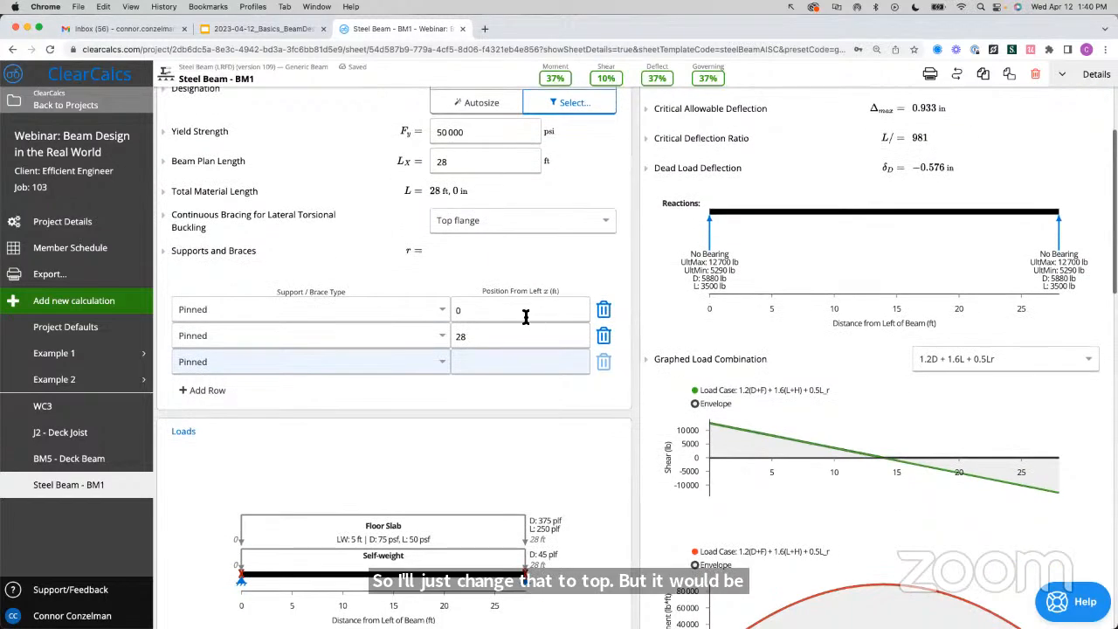
click(525, 313)
click(608, 263)
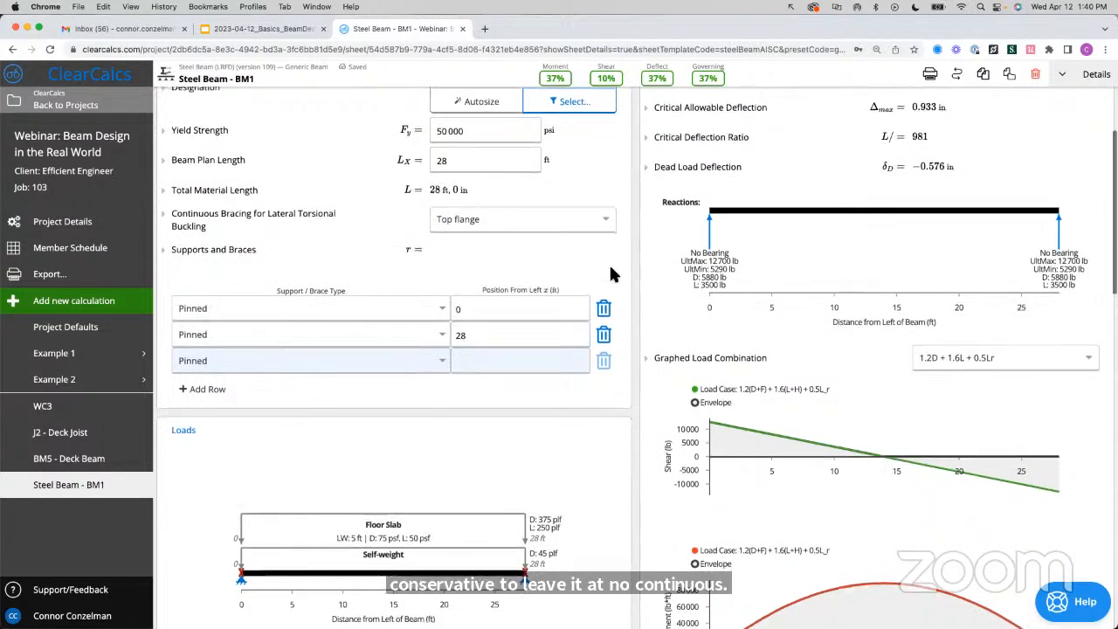
- Check the floor dead and live loads on the Example 2 slide and return to the distributed loads of the Steel Beam - BM1 sheet
scroll(610, 266, down, 2)
scroll(610, 270, down, 1)
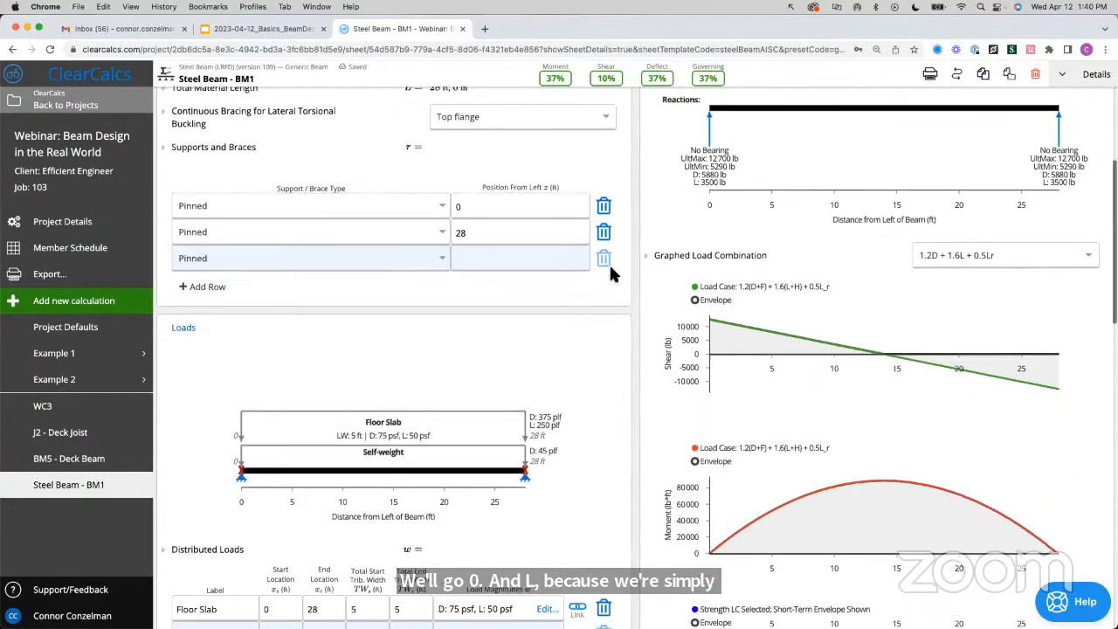
scroll(610, 270, down, 5)
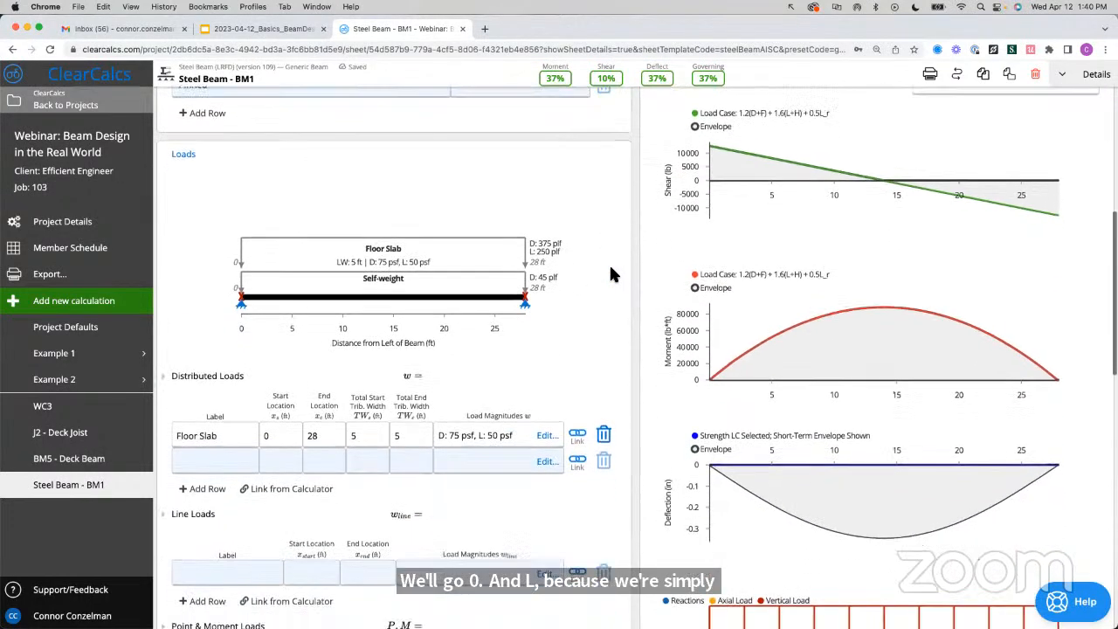
scroll(609, 263, down, 1)
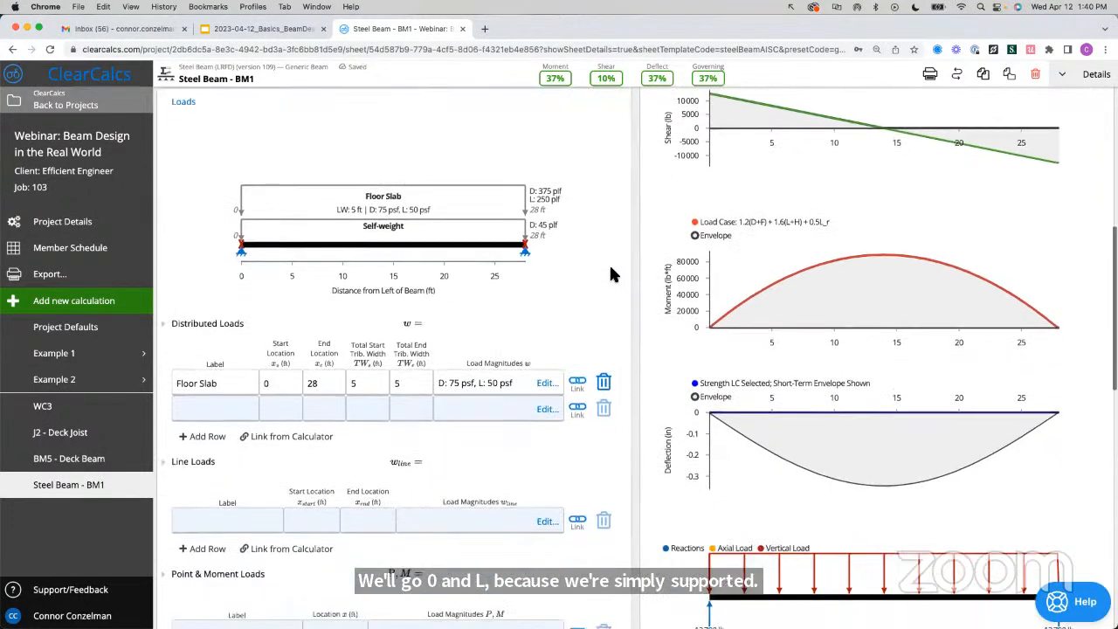
click(270, 34)
click(452, 361)
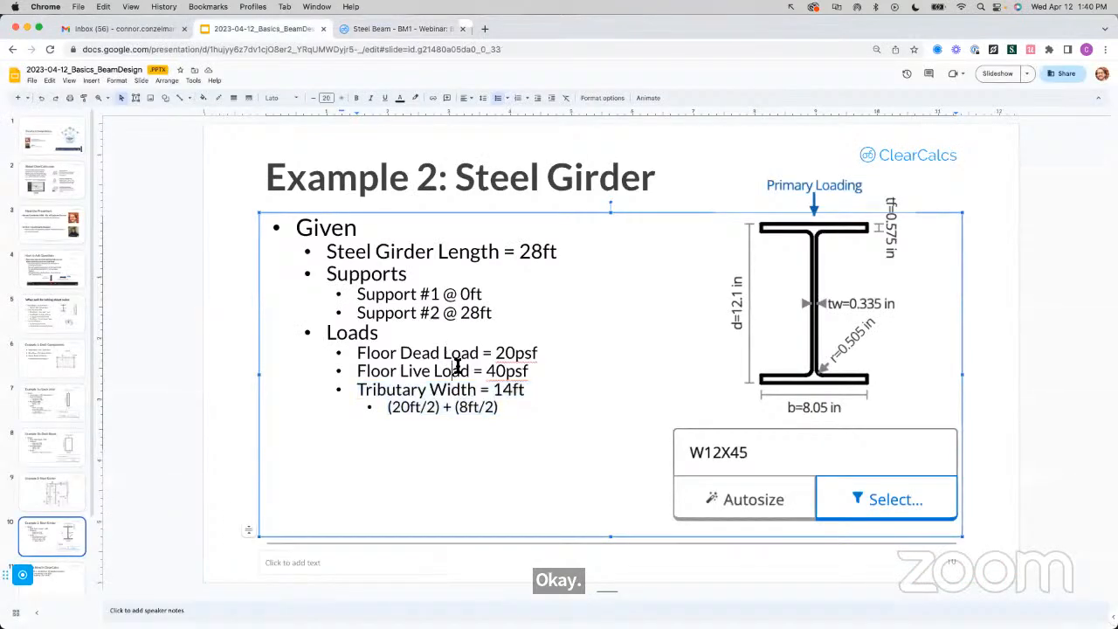
drag(536, 371, 354, 360)
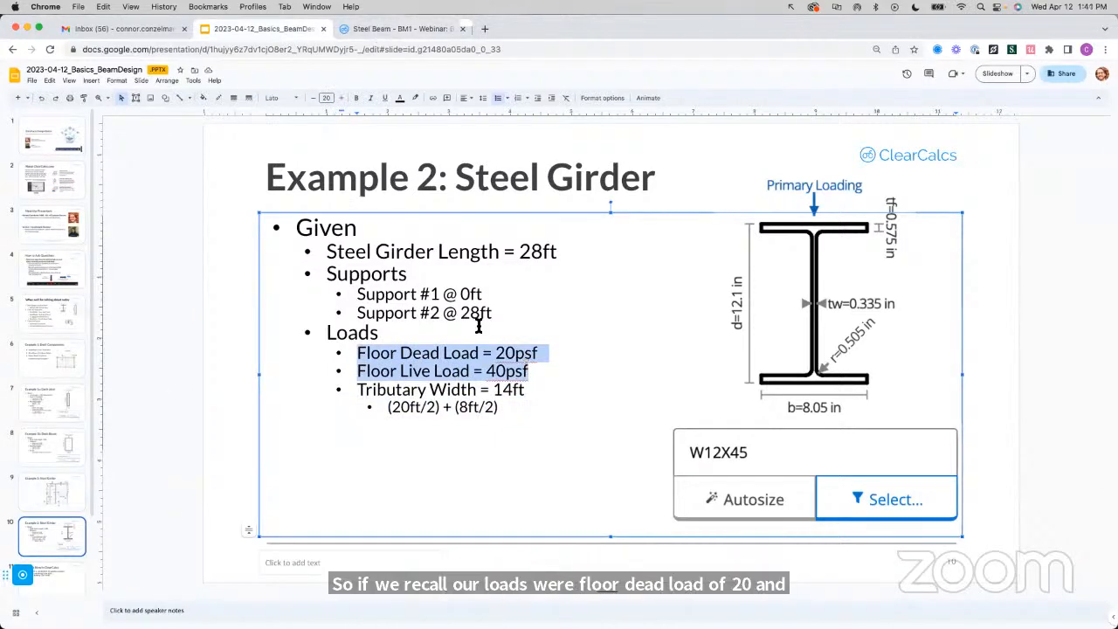
click(370, 33)
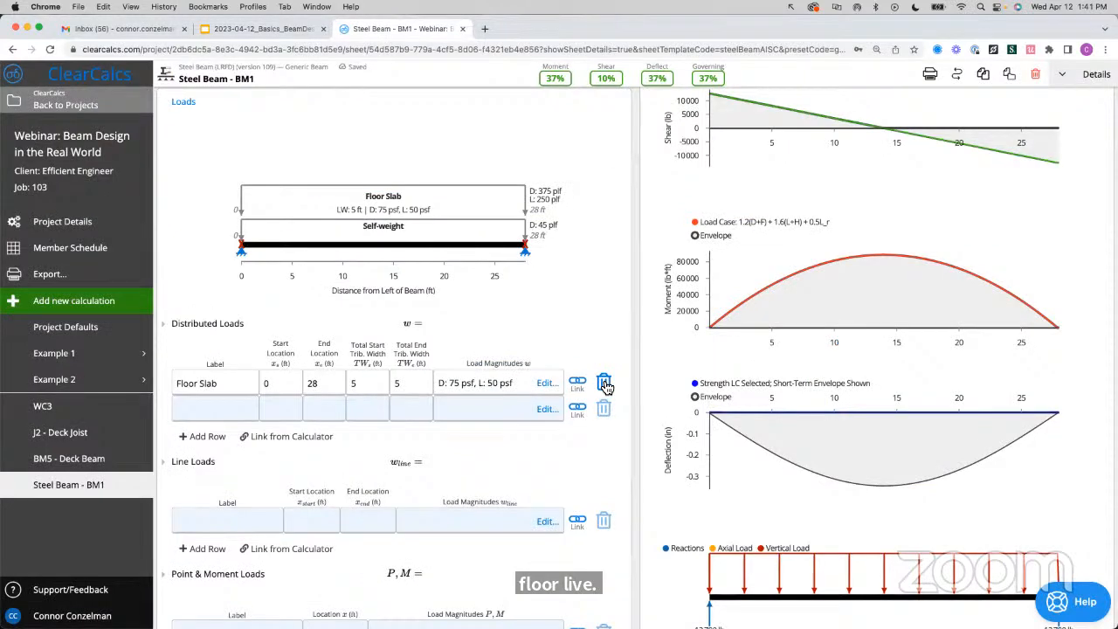
- Rename the Floor Slab distributed load to "Floor Load" and set its total start tributary width to 14 ft
click(217, 385)
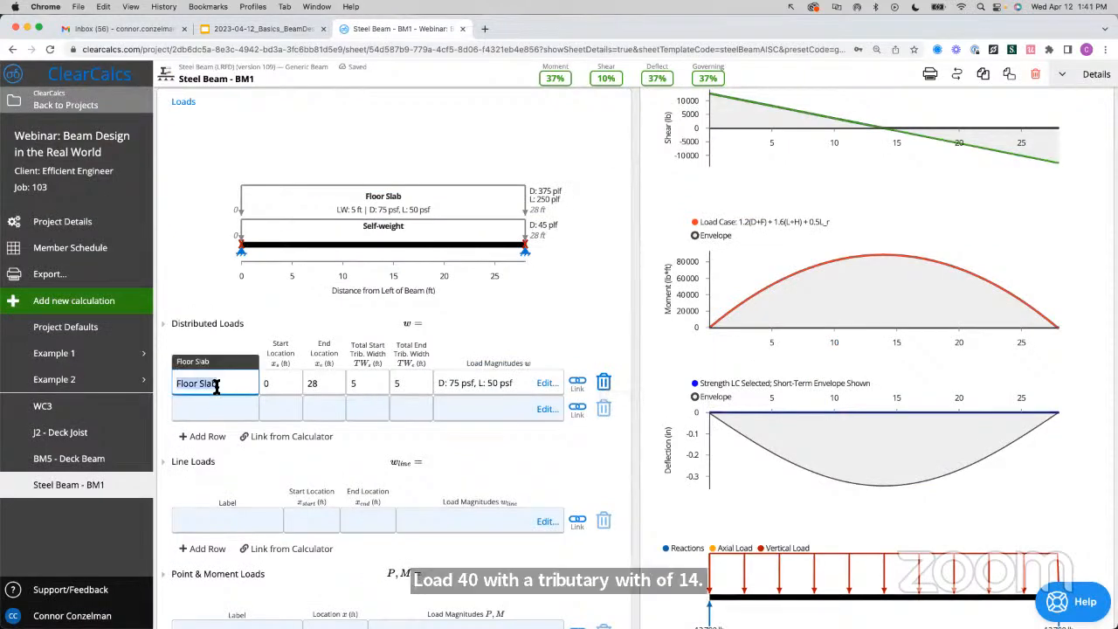
triple_click(207, 385)
click(208, 385)
double_click(208, 385)
text(Load)
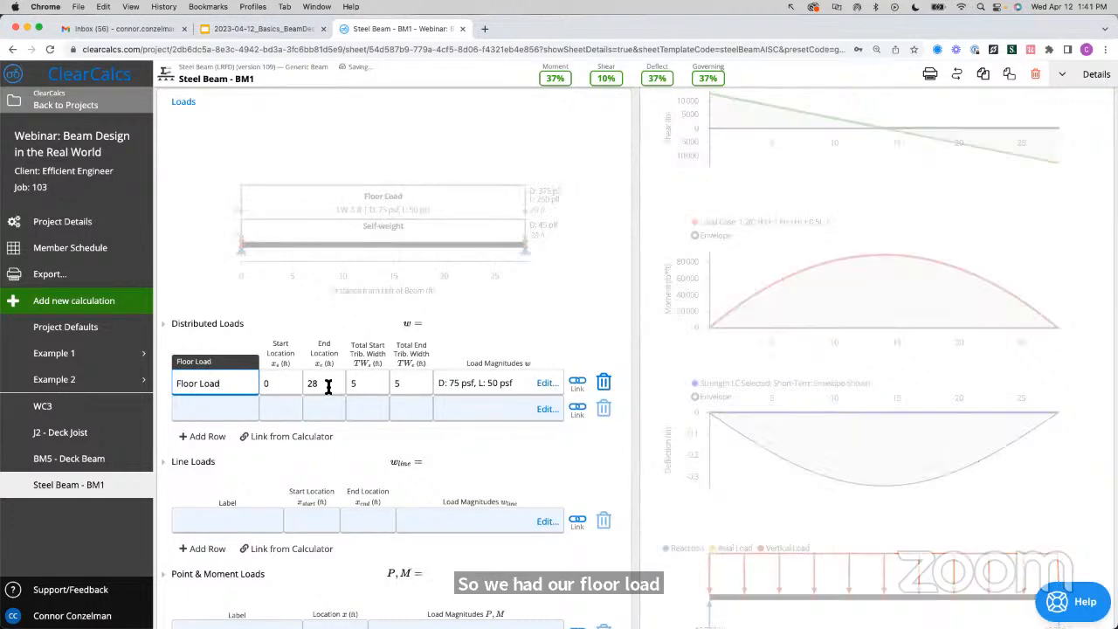
click(365, 384)
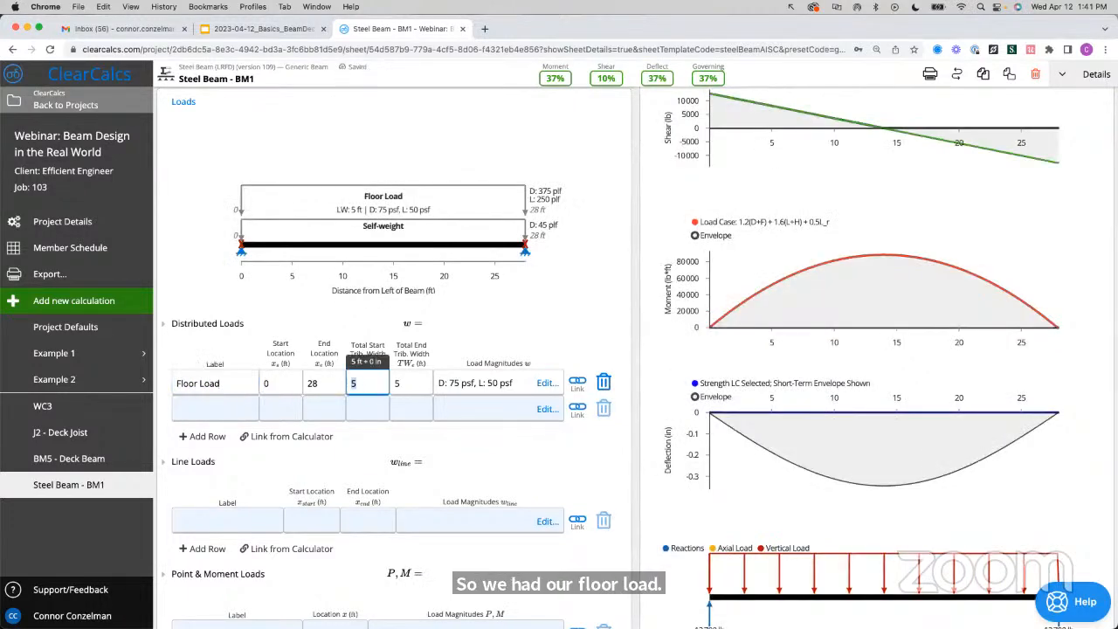
text(14)
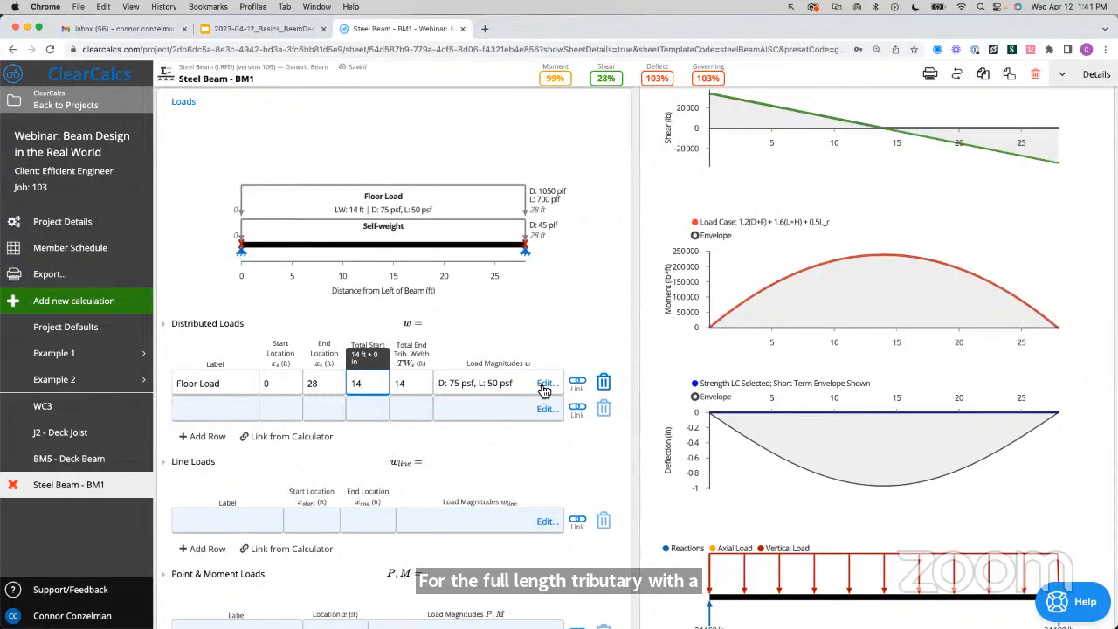
- Set the Floor Load magnitudes to 20 psf dead and 40 psf live, verifying them against the Example 2 slide
click(542, 384)
double_click(631, 314)
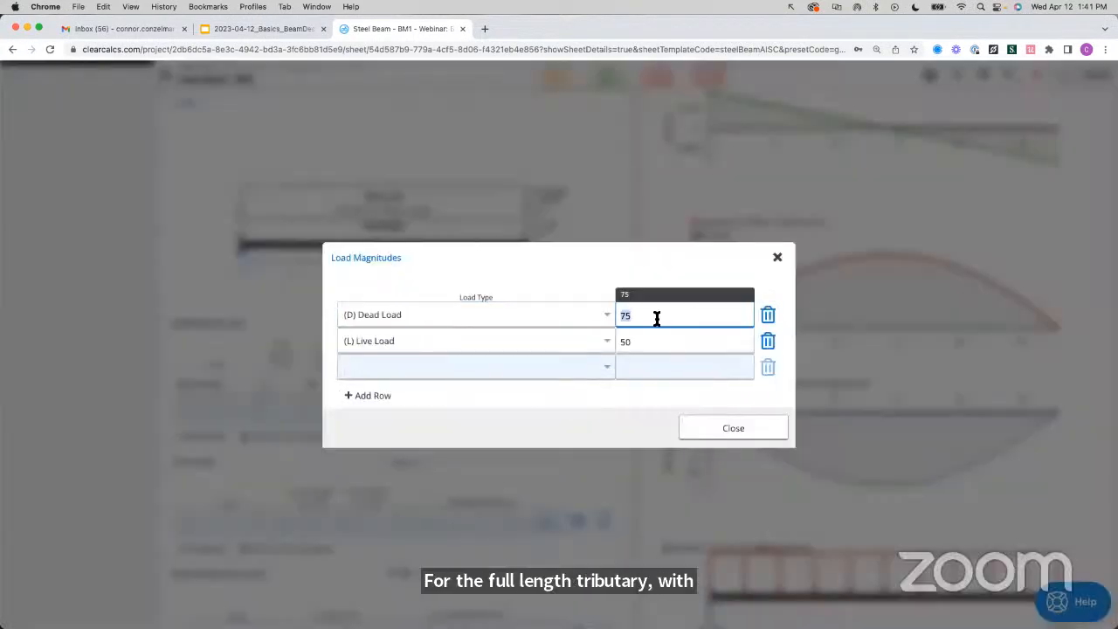
text(20)
double_click(651, 340)
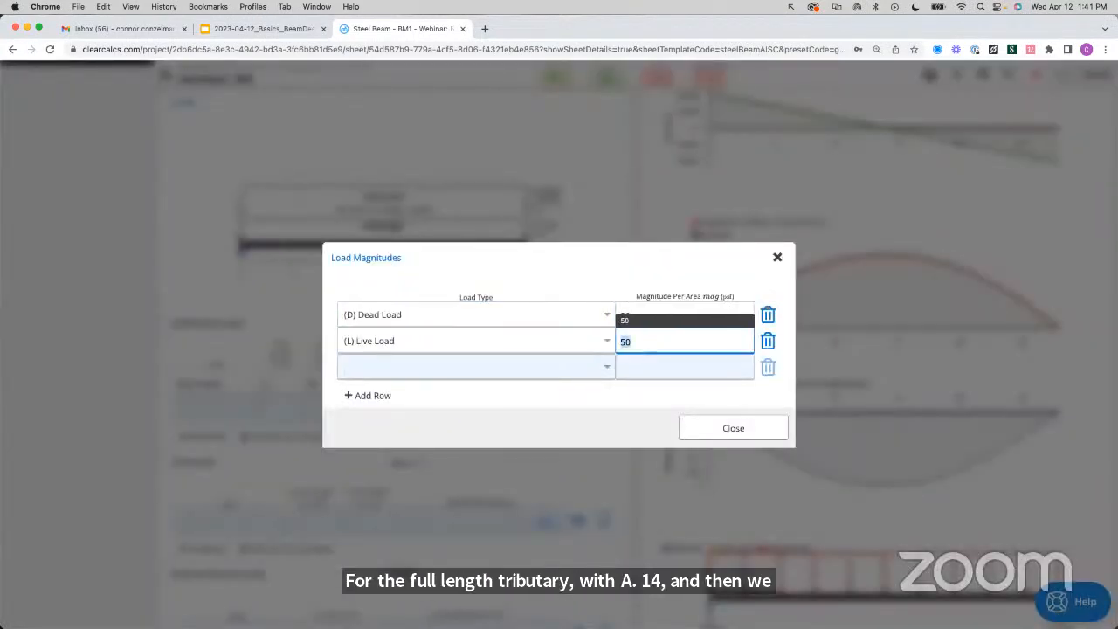
text(40)
click(274, 28)
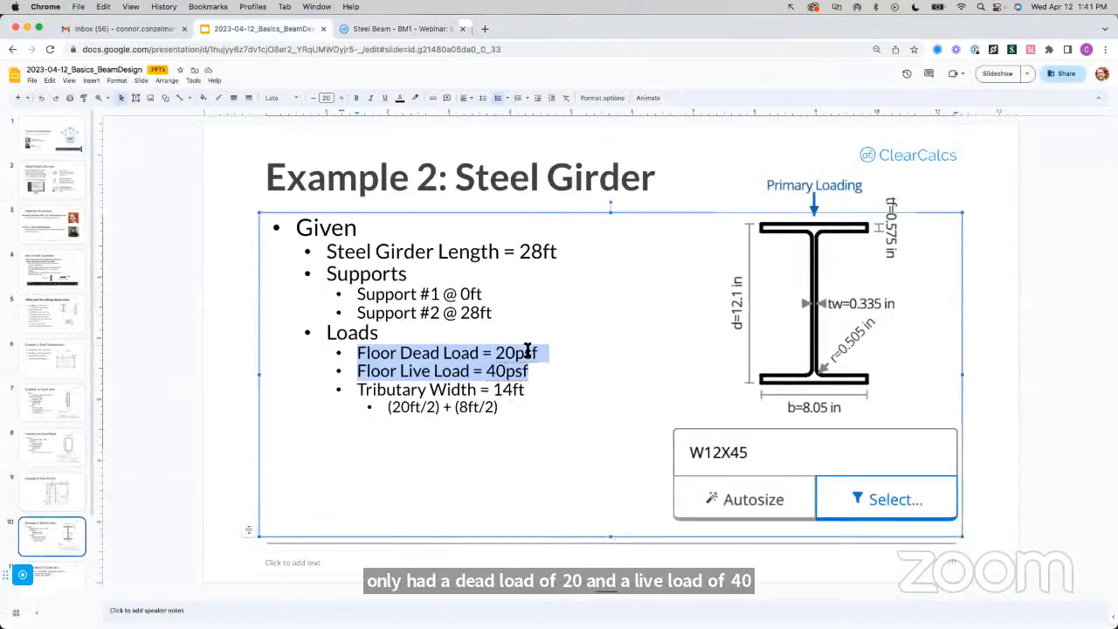
click(401, 29)
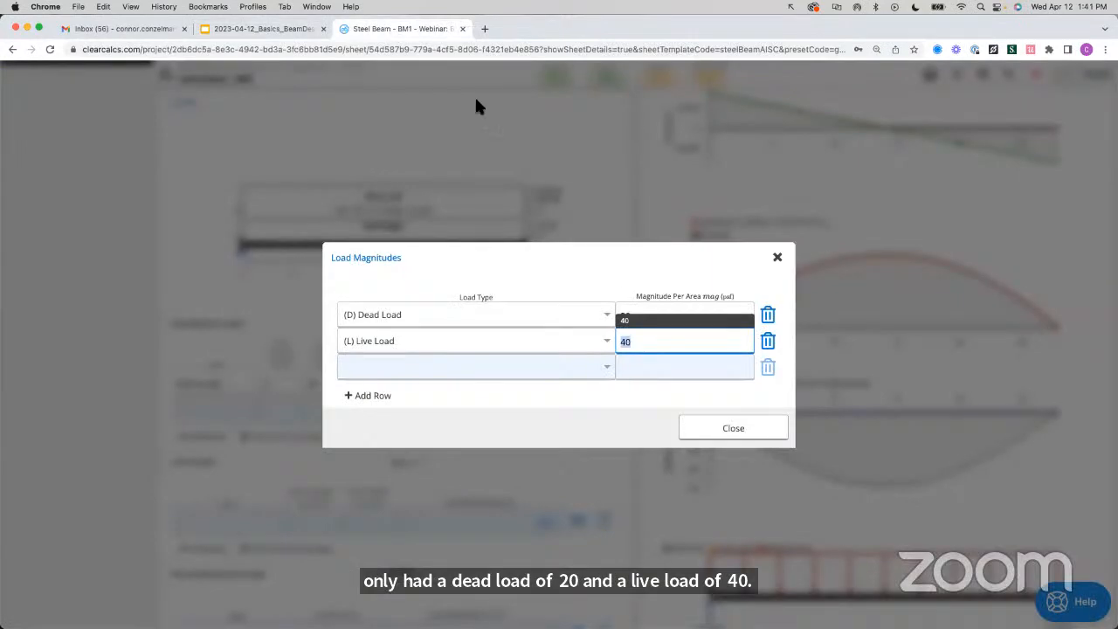
click(737, 424)
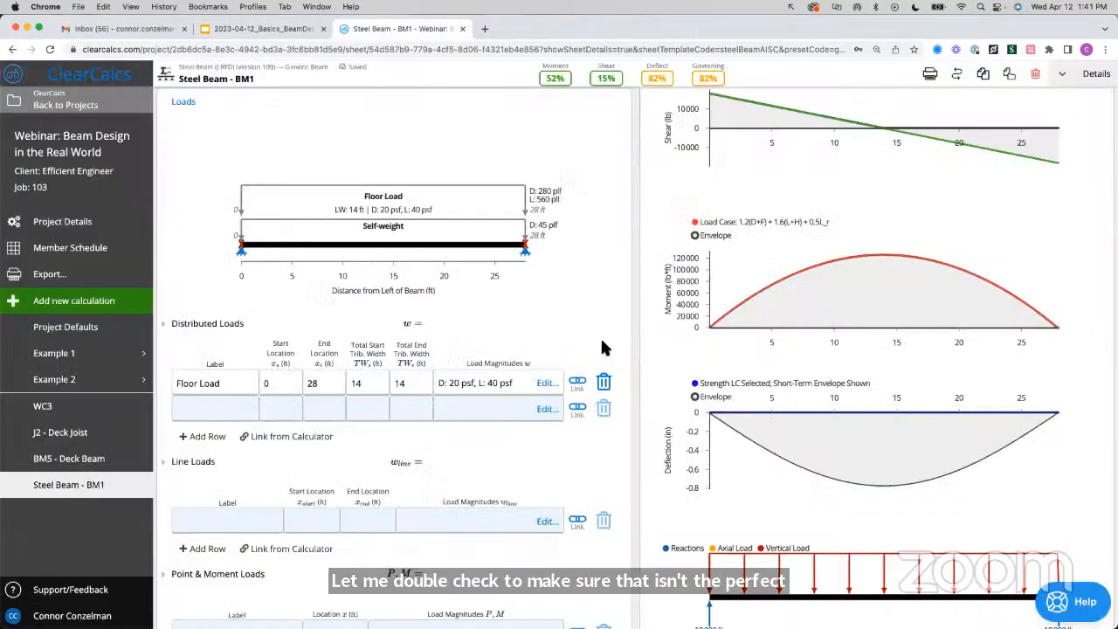
- Compare the beam's designation with the section given on the Example 2 slide and check its deflection utilization
scroll(601, 334, up, 10)
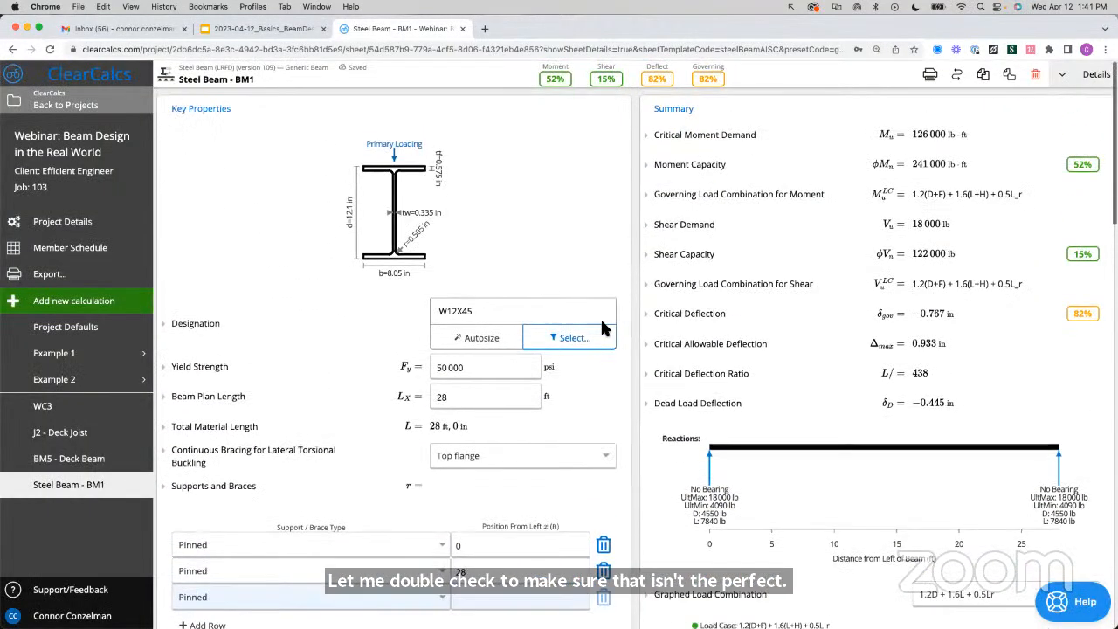
click(262, 29)
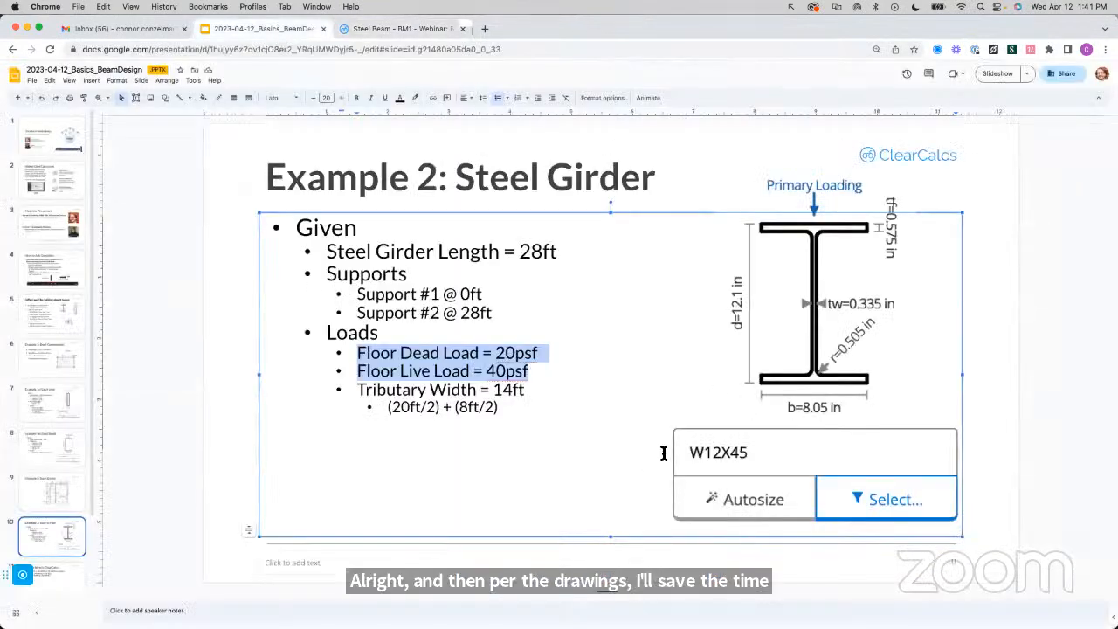
click(397, 30)
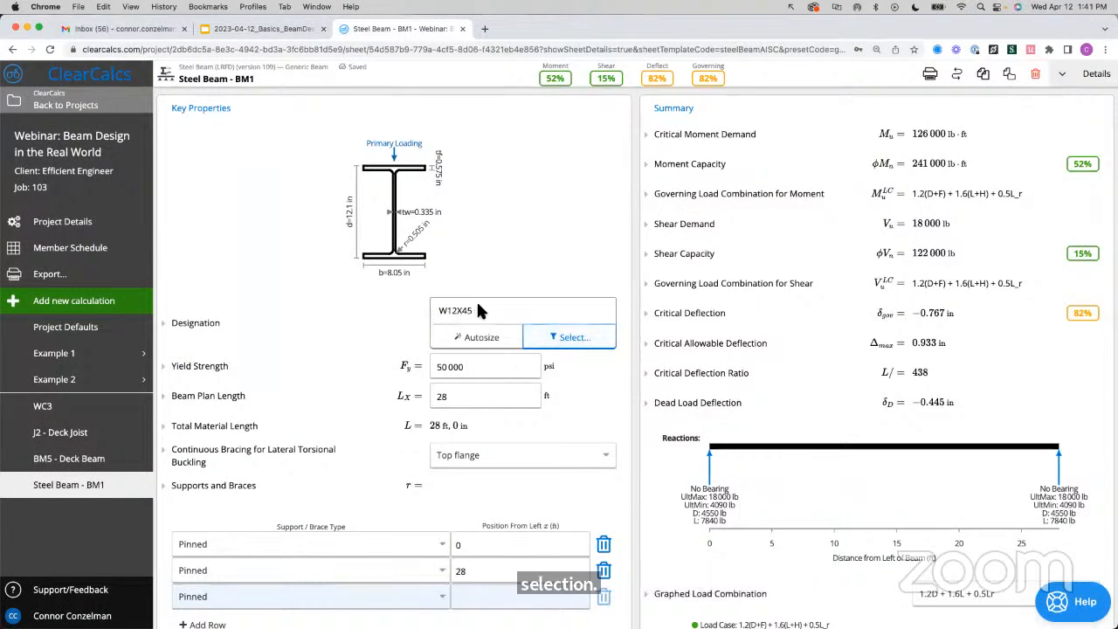
mouse_move(657, 81)
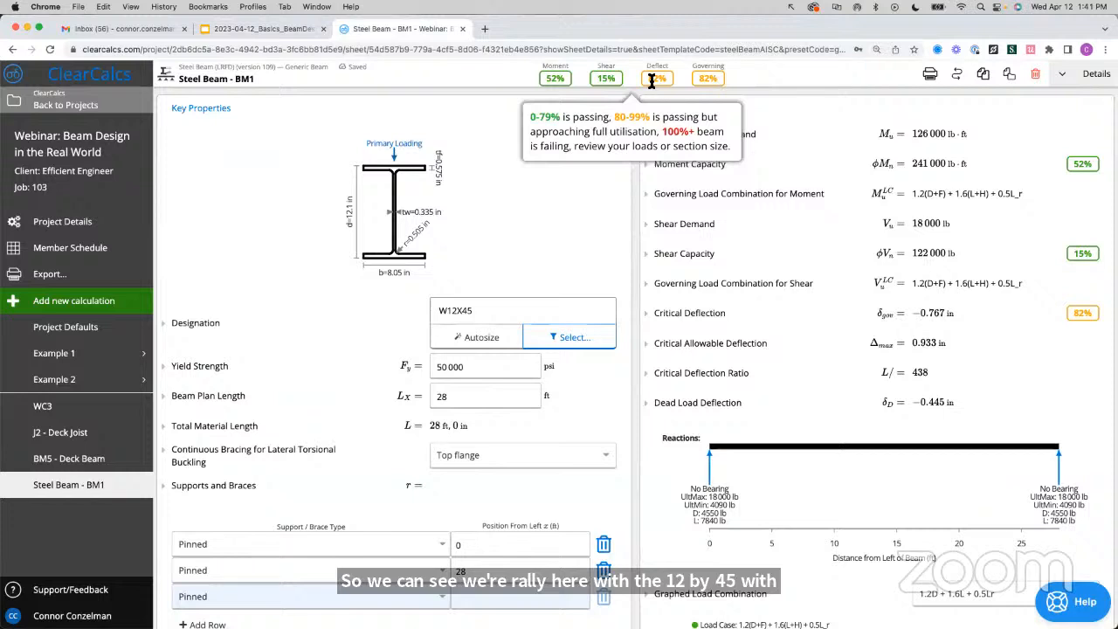
- Open the beam's section selection list and filter it to type W with a maximum depth of 12 in and maximum width of 12 in
click(579, 338)
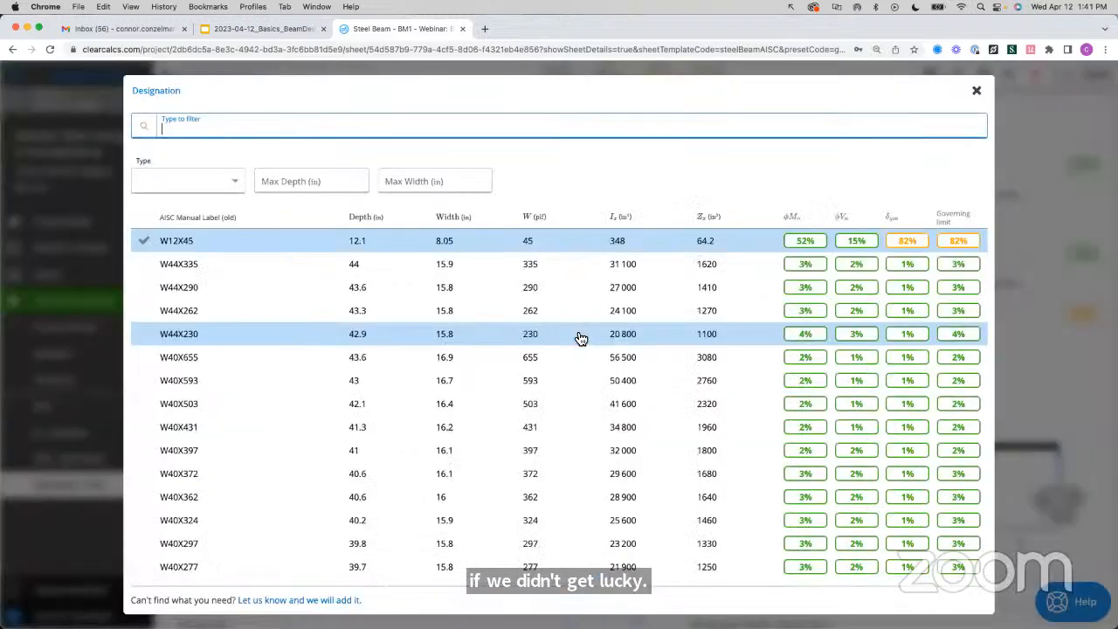
click(172, 178)
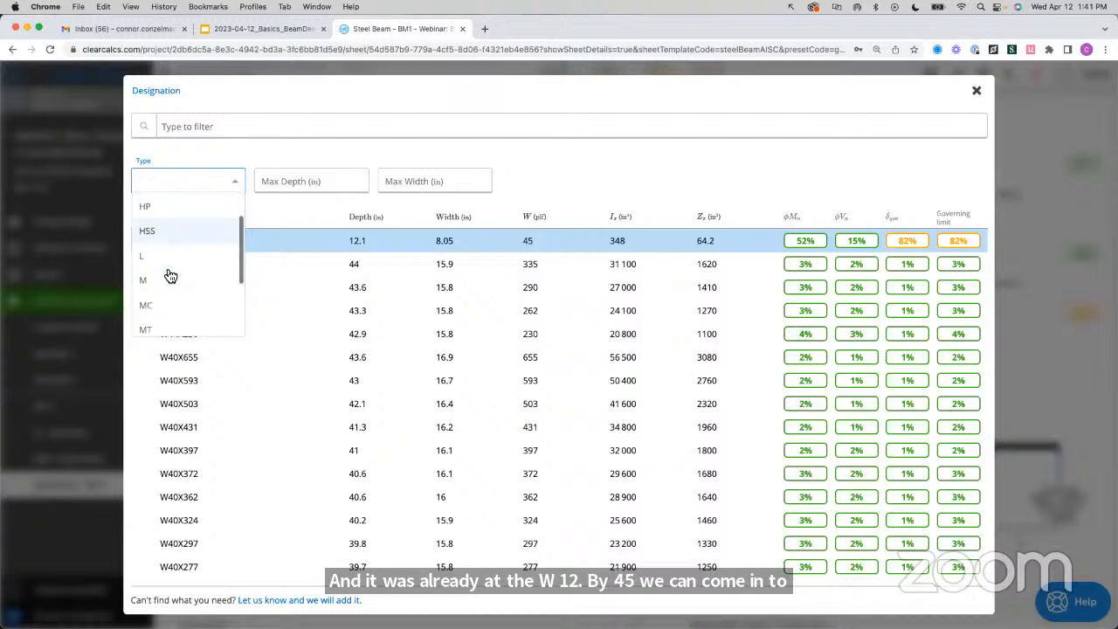
scroll(170, 276, down, 2)
click(149, 306)
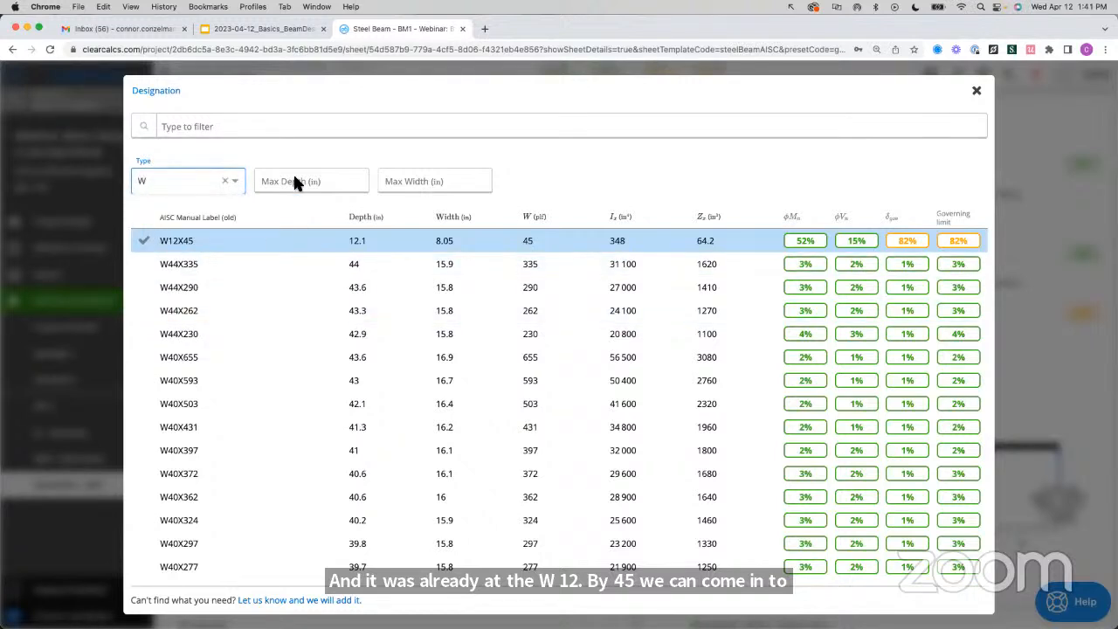
click(291, 181)
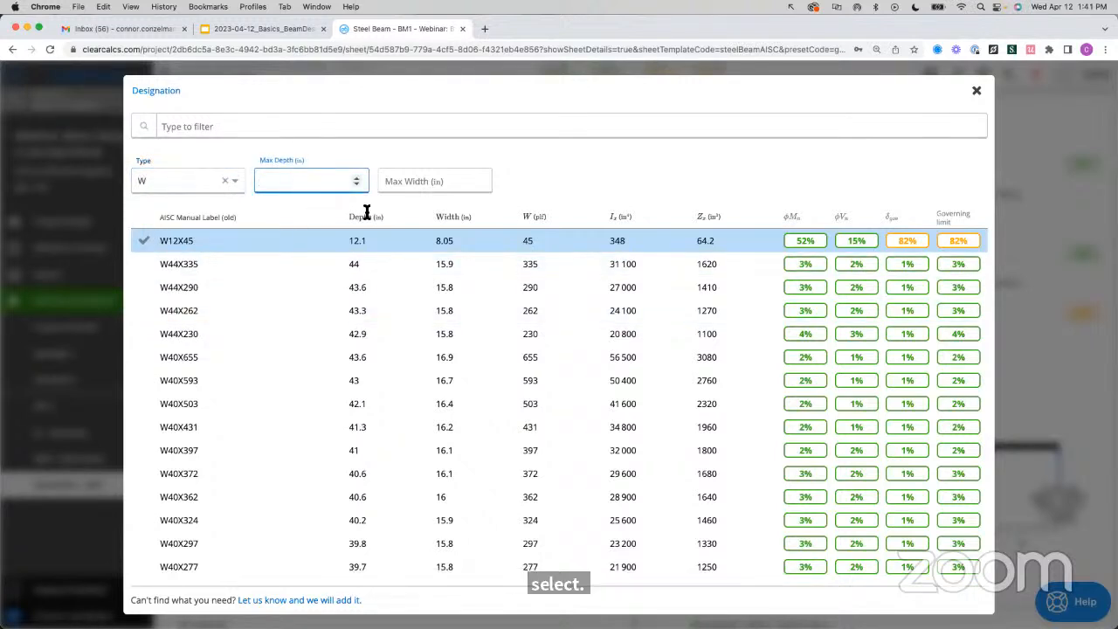
text(12)
click(429, 181)
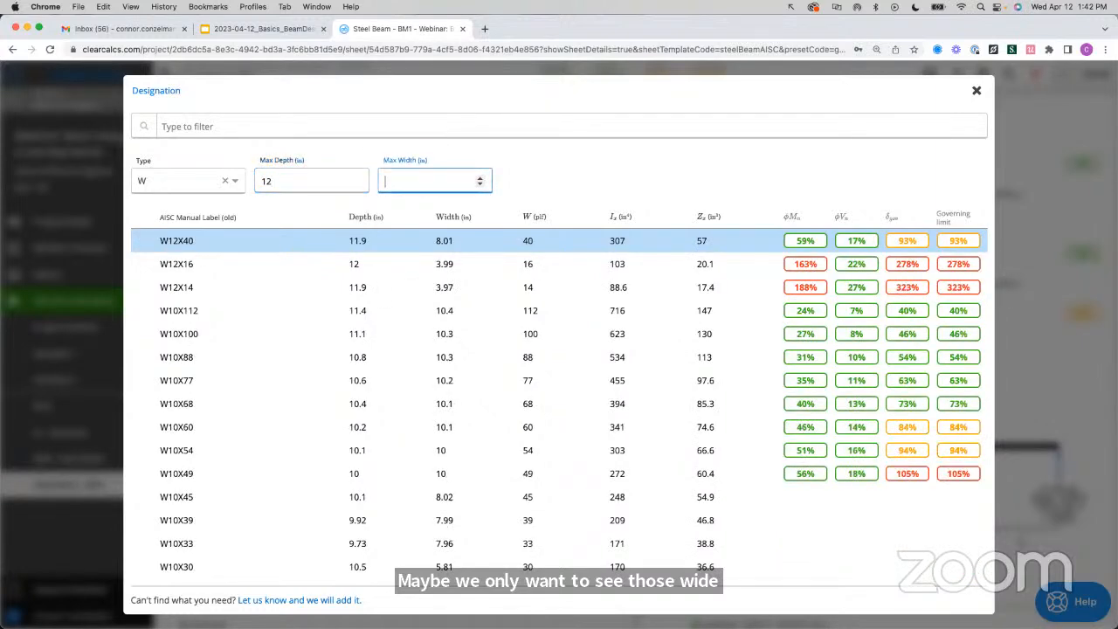
text(12)
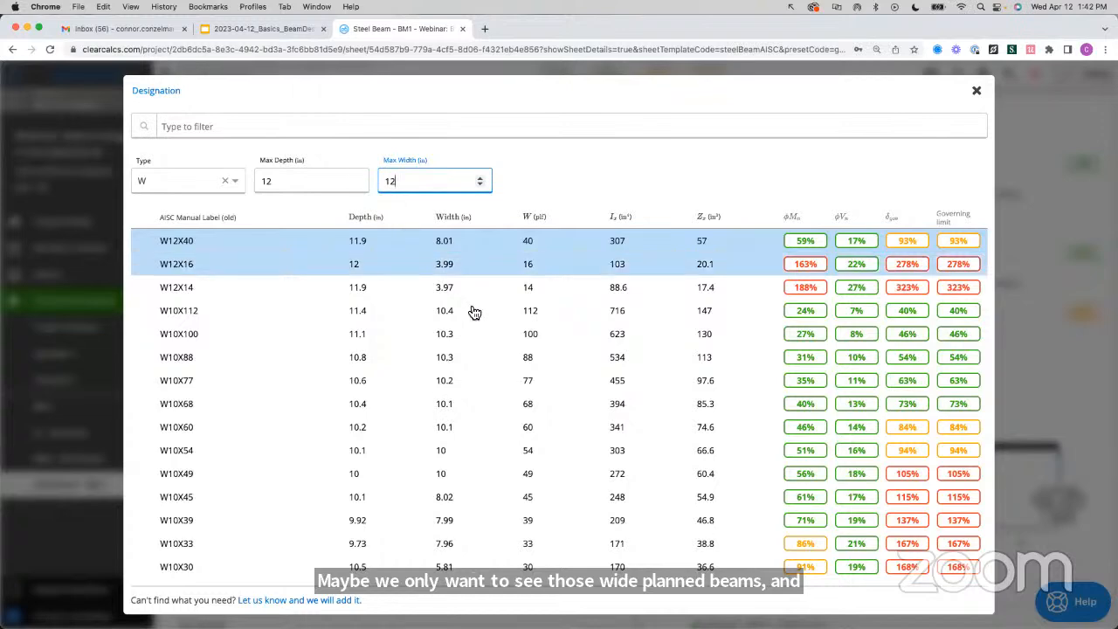
- Review which of the filtered W sections pass or fail the utilization checks and close the section list without choosing one
scroll(479, 323, down, 3)
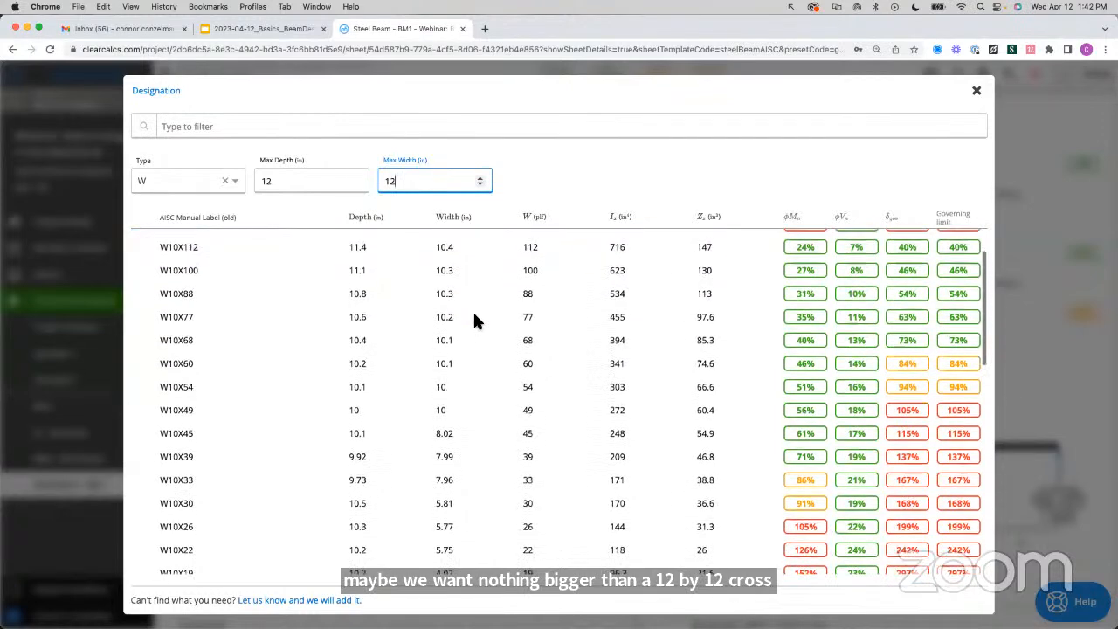
scroll(479, 323, down, 2)
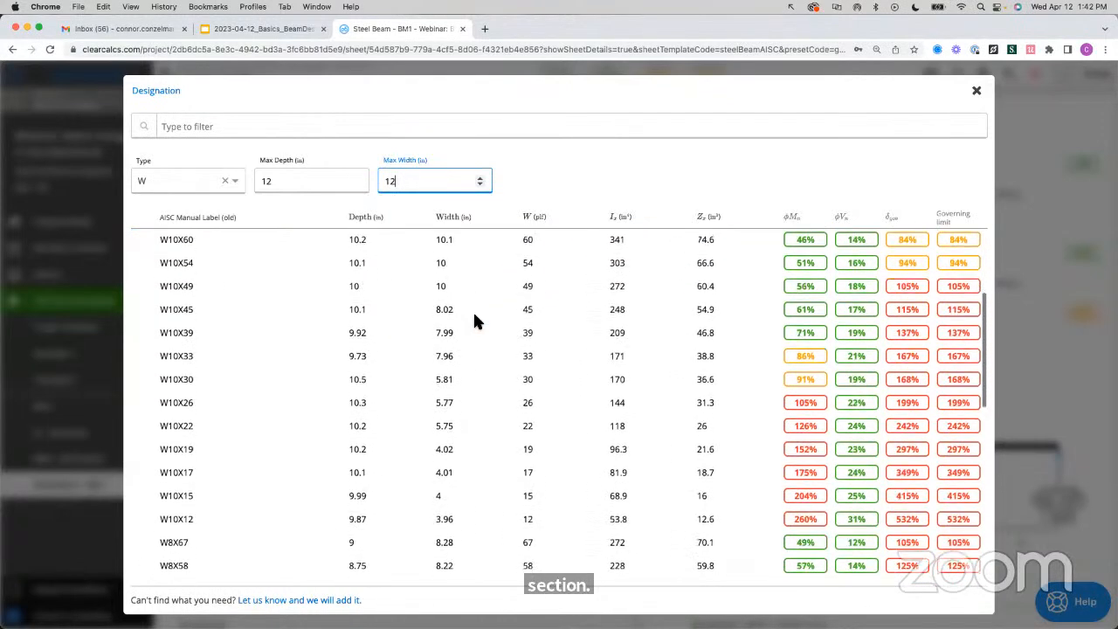
scroll(472, 310, up, 3)
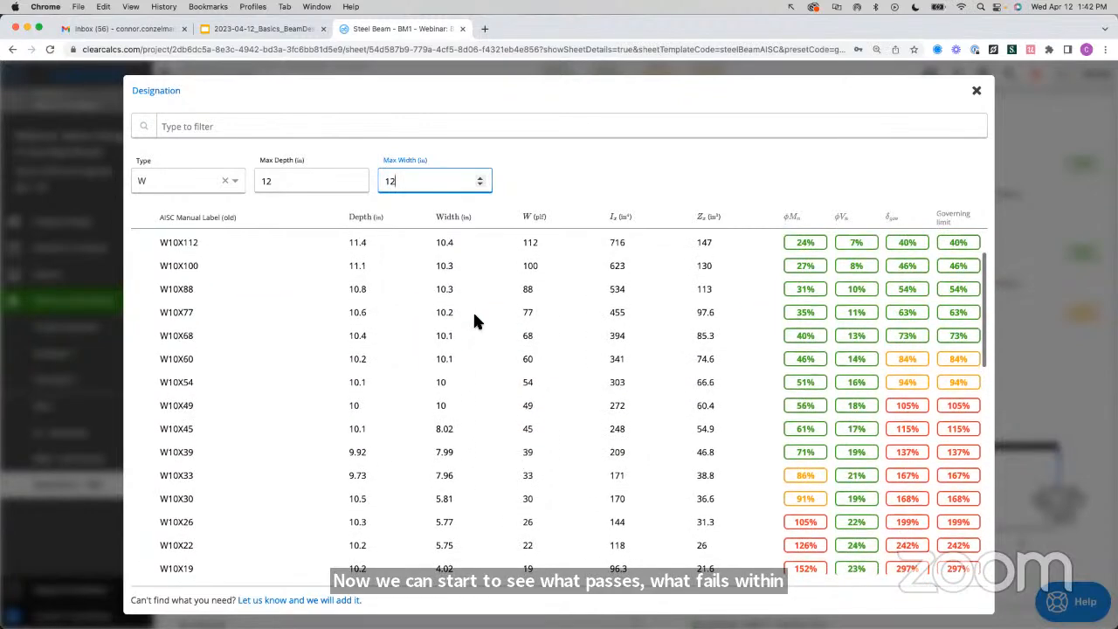
scroll(472, 310, up, 3)
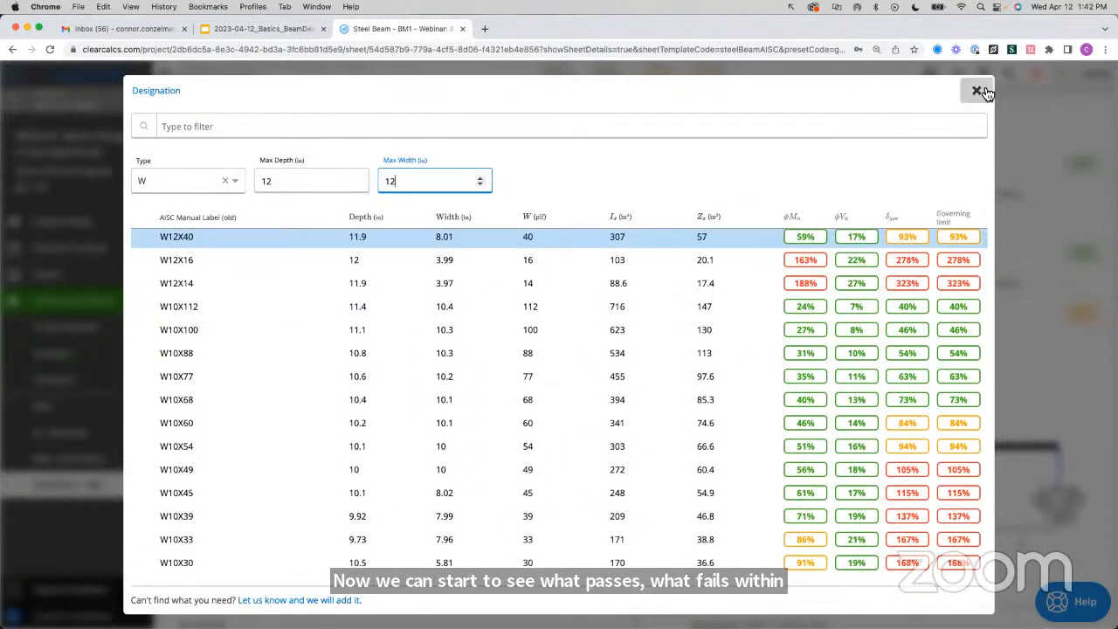
click(978, 91)
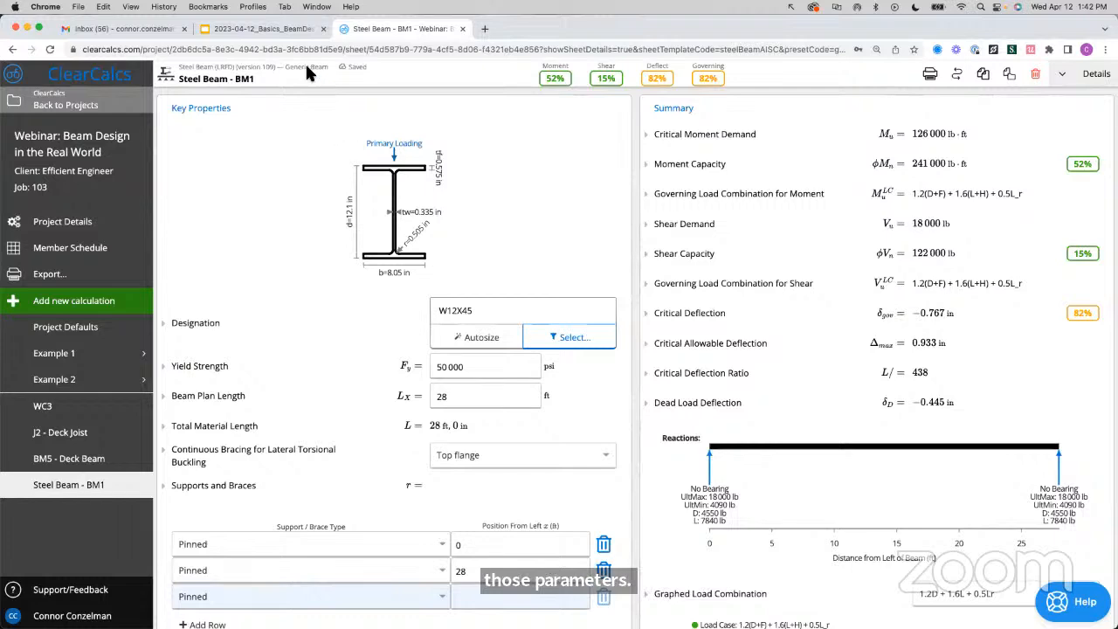
- Switch to the Google Slides presentation and go from the Example 2 slide to the What's New in ClearCalcs slide
click(287, 31)
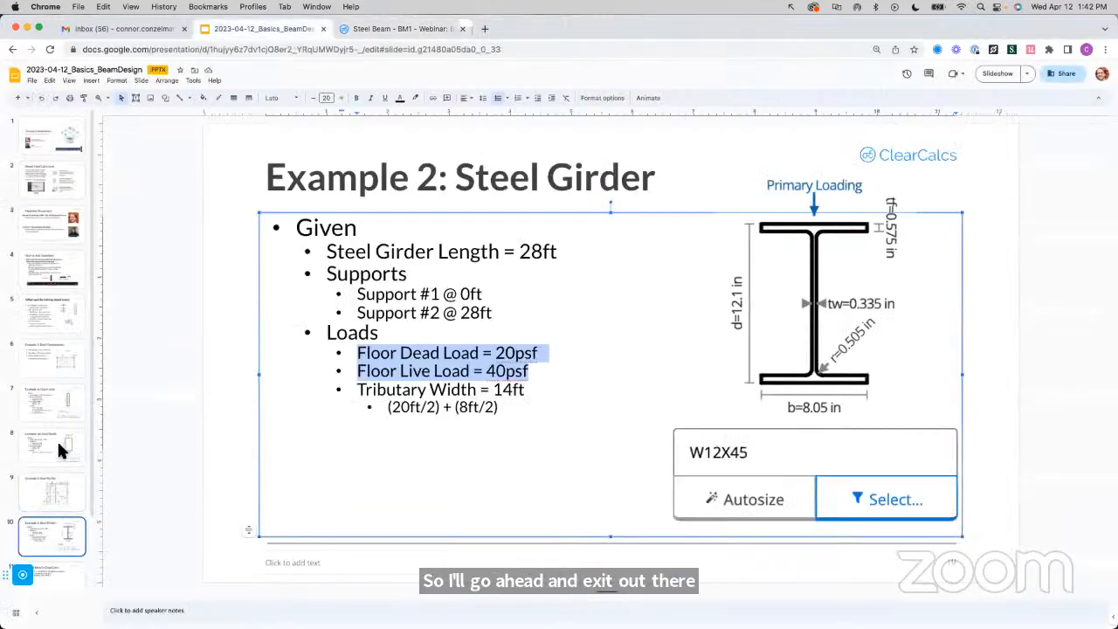
click(504, 372)
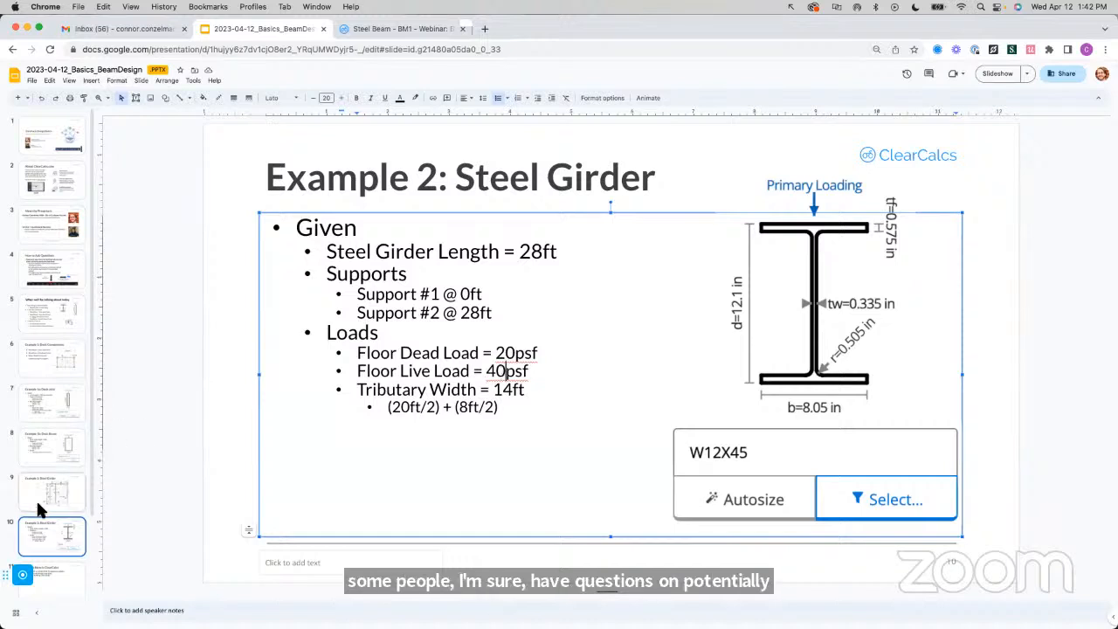
scroll(45, 522, down, 2)
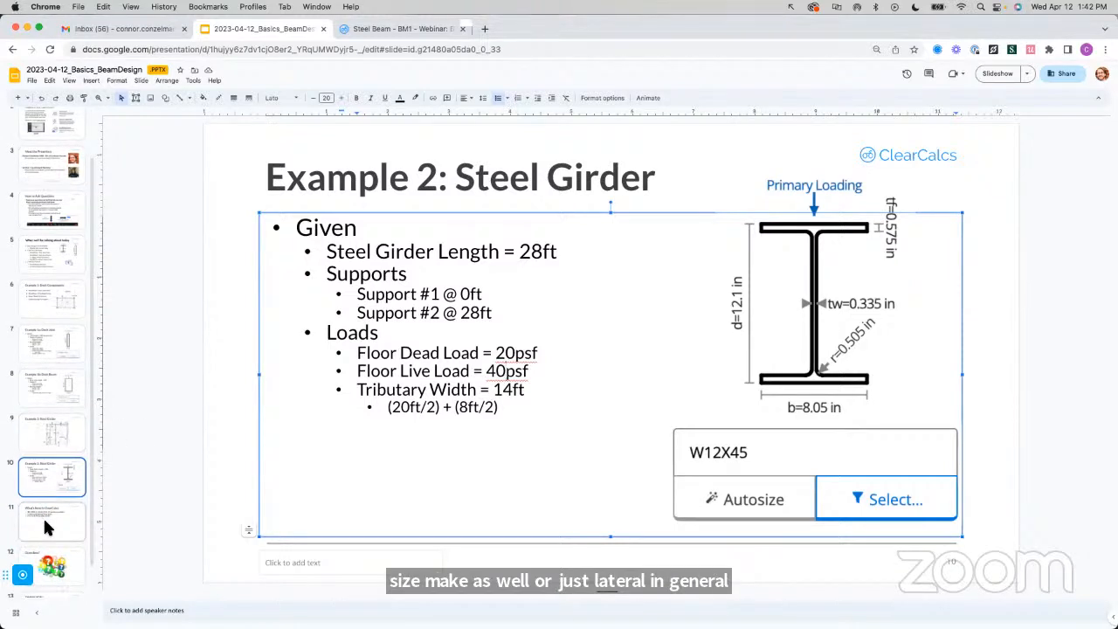
click(43, 516)
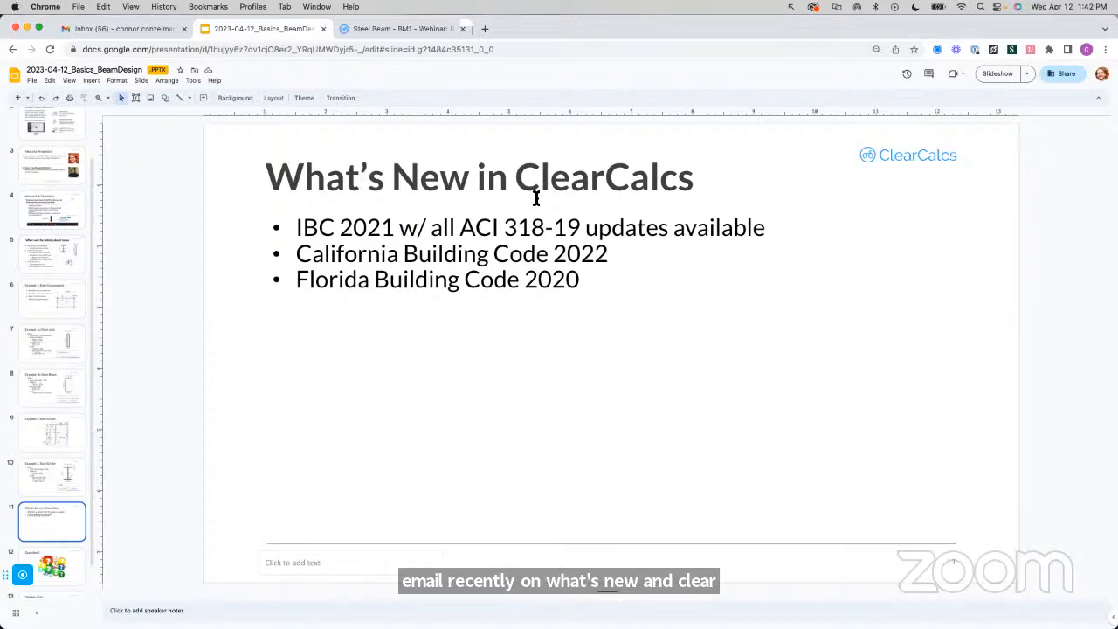
- Highlight the IBC 2021 with ACI 318-19, California Building Code 2022 and Florida Building Code 2020 entries in turn on the slide
double_click(477, 227)
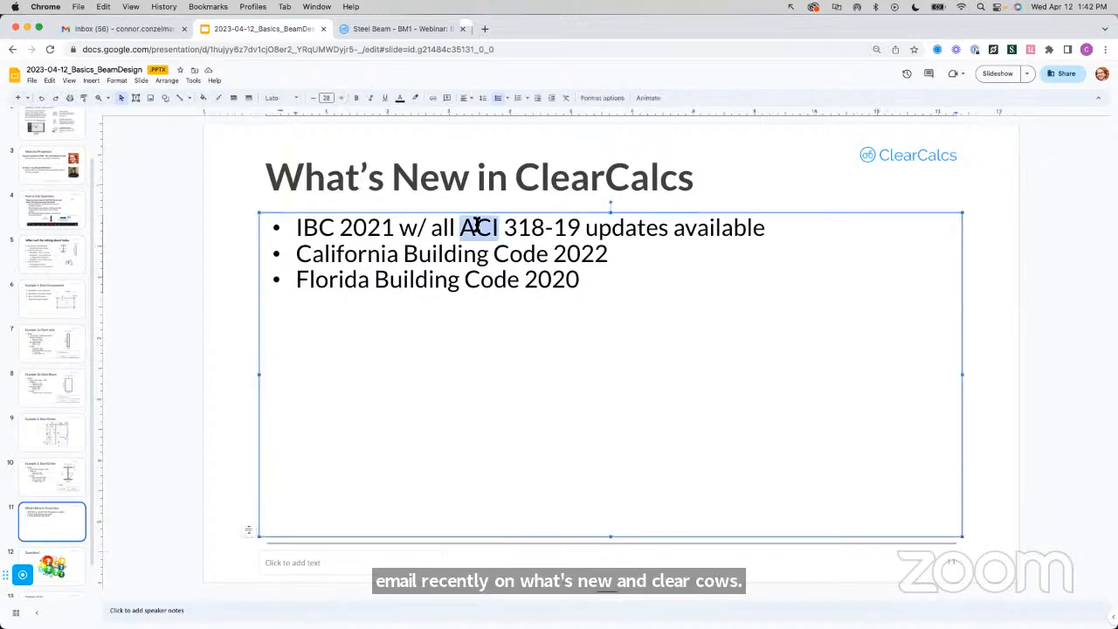
triple_click(476, 226)
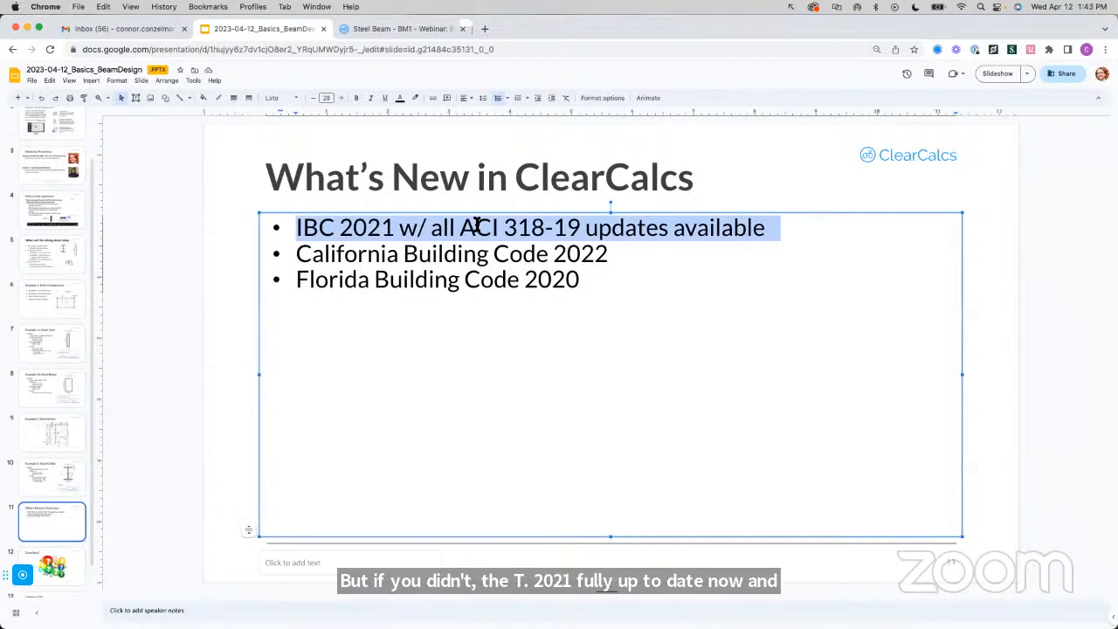
click(462, 227)
drag(462, 227, 577, 229)
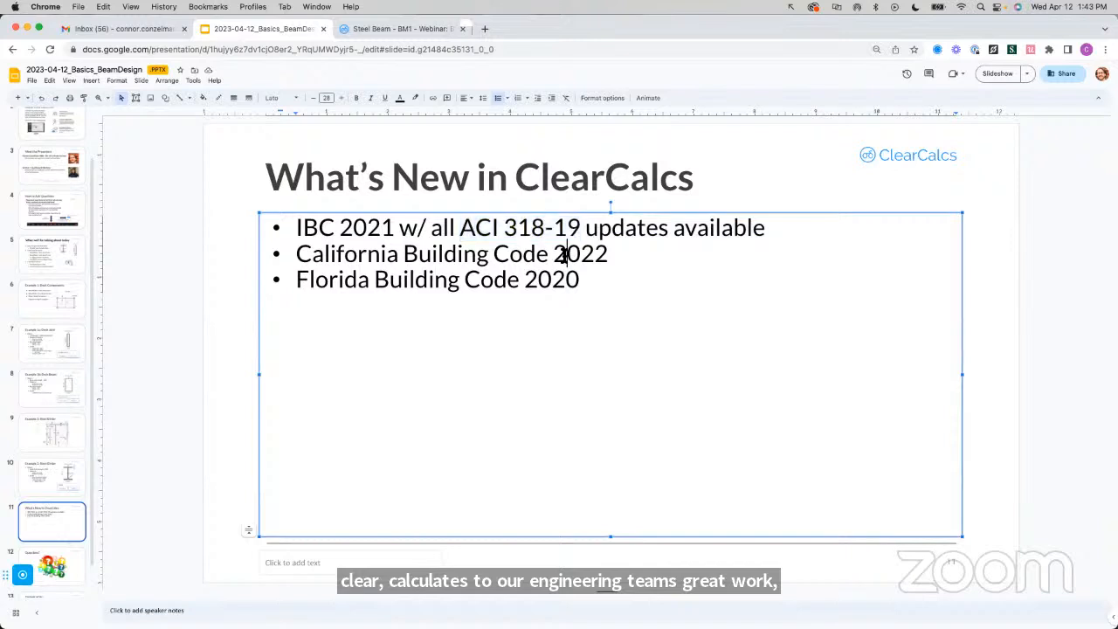
triple_click(563, 253)
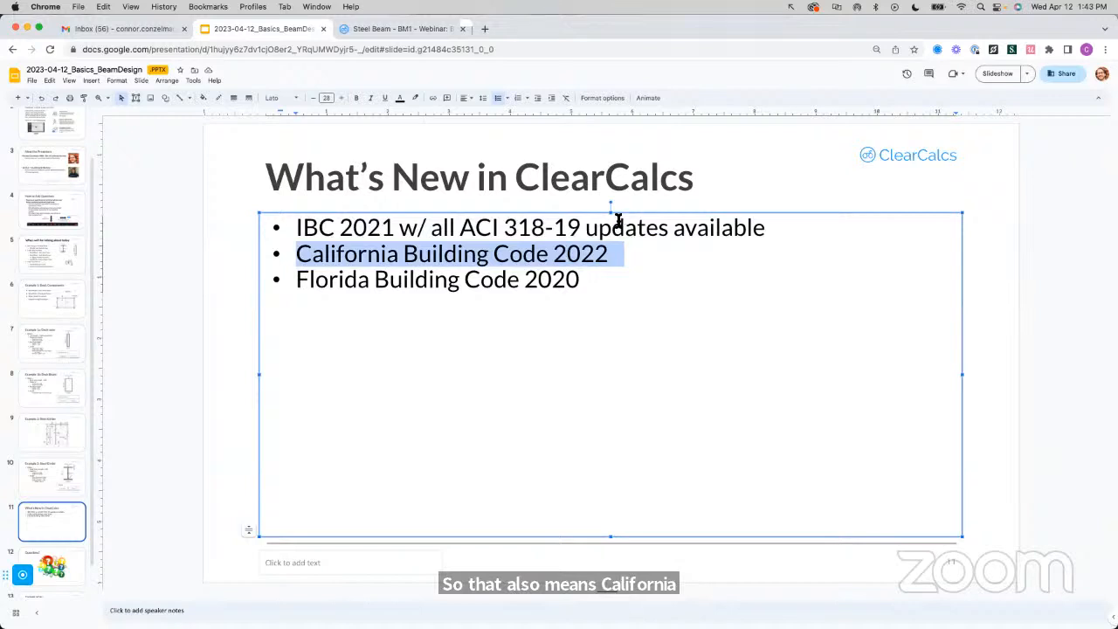
drag(581, 229, 461, 229)
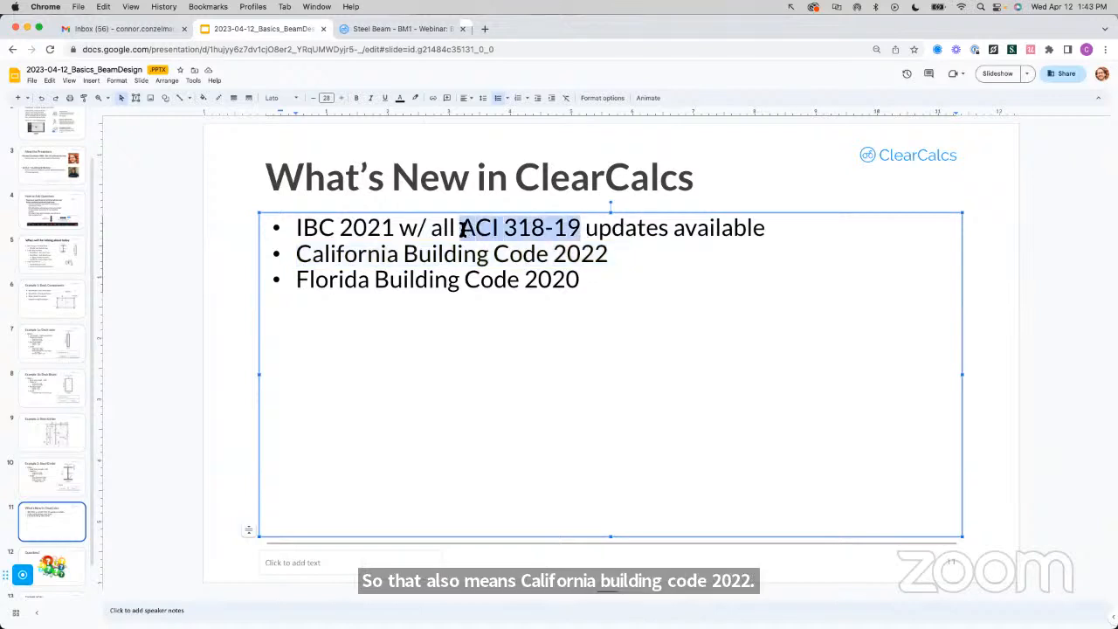
triple_click(562, 283)
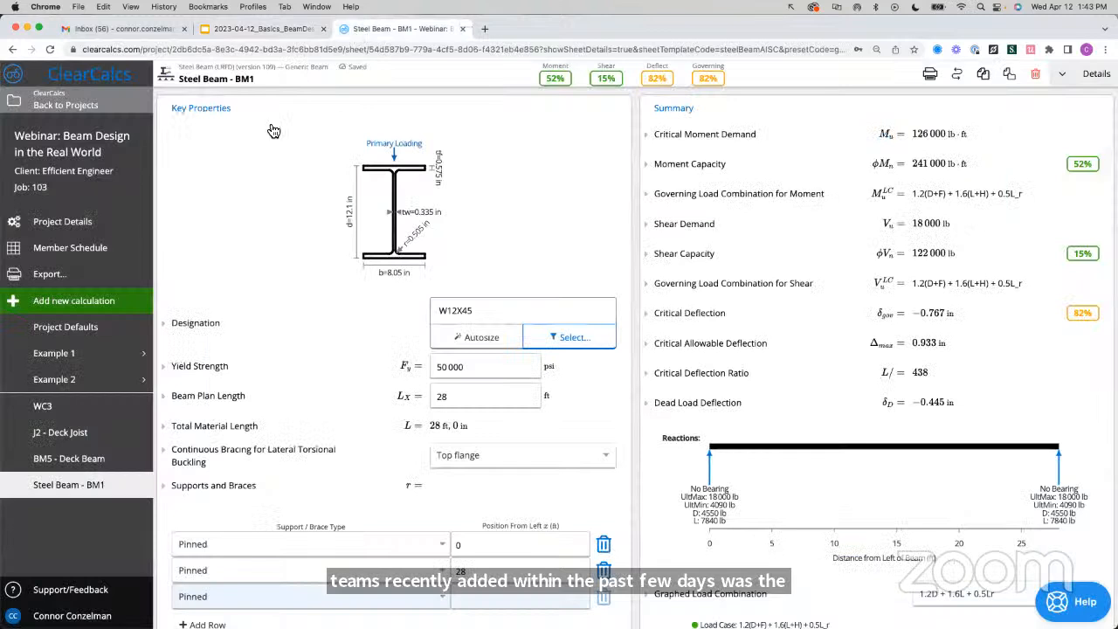
- Open the Project Defaults in ClearCalcs and look through the available design codes for load combinations and criteria without selecting another
click(128, 337)
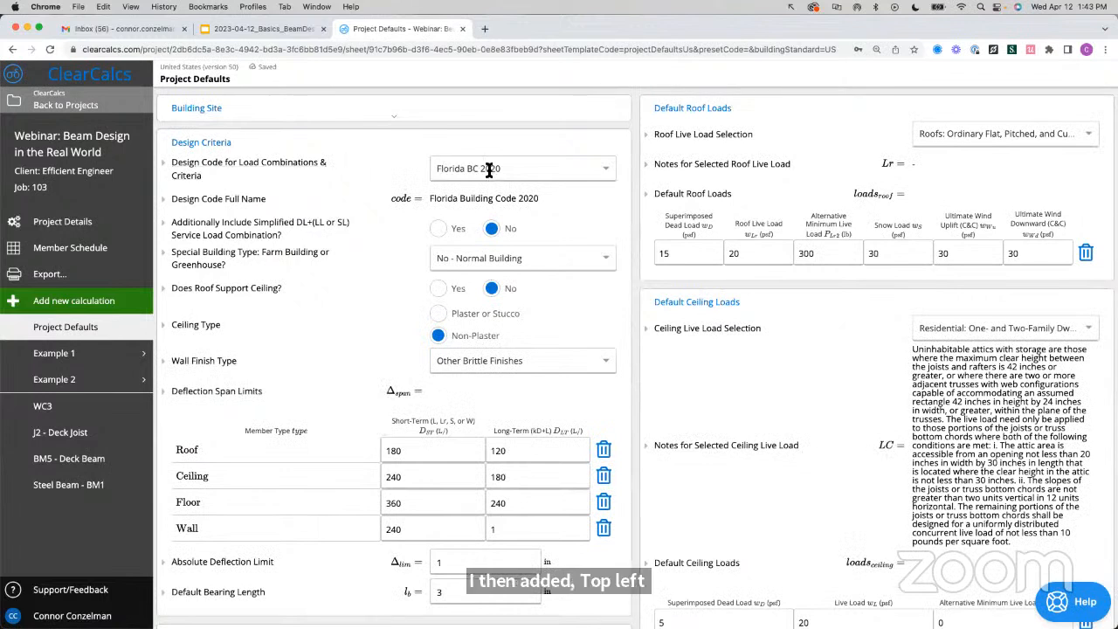
click(524, 174)
scroll(603, 241, up, 1)
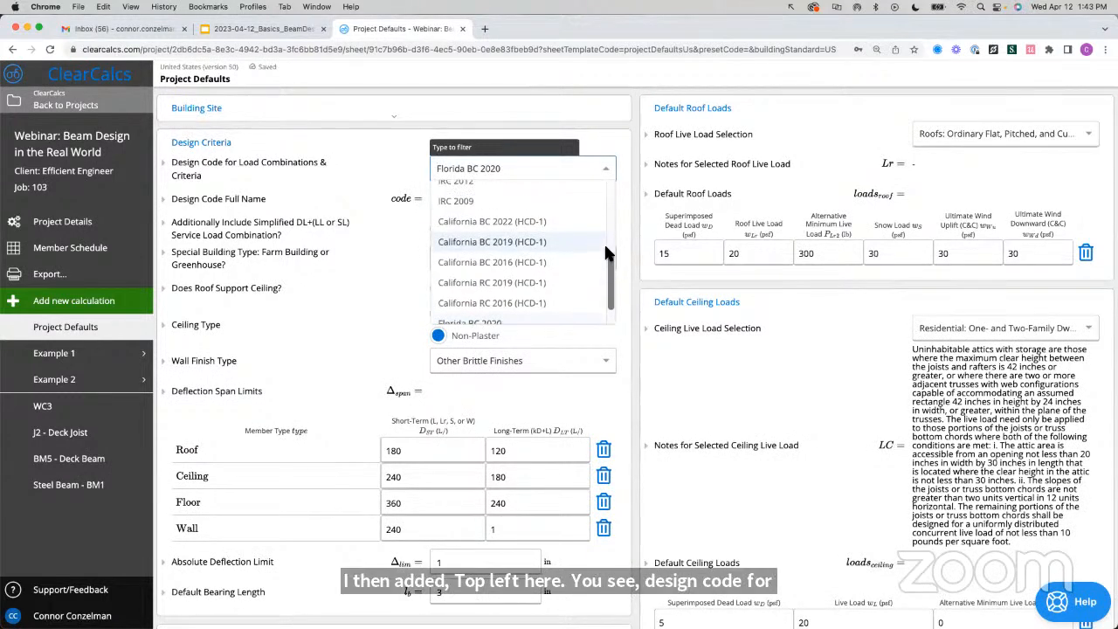
scroll(605, 248, up, 5)
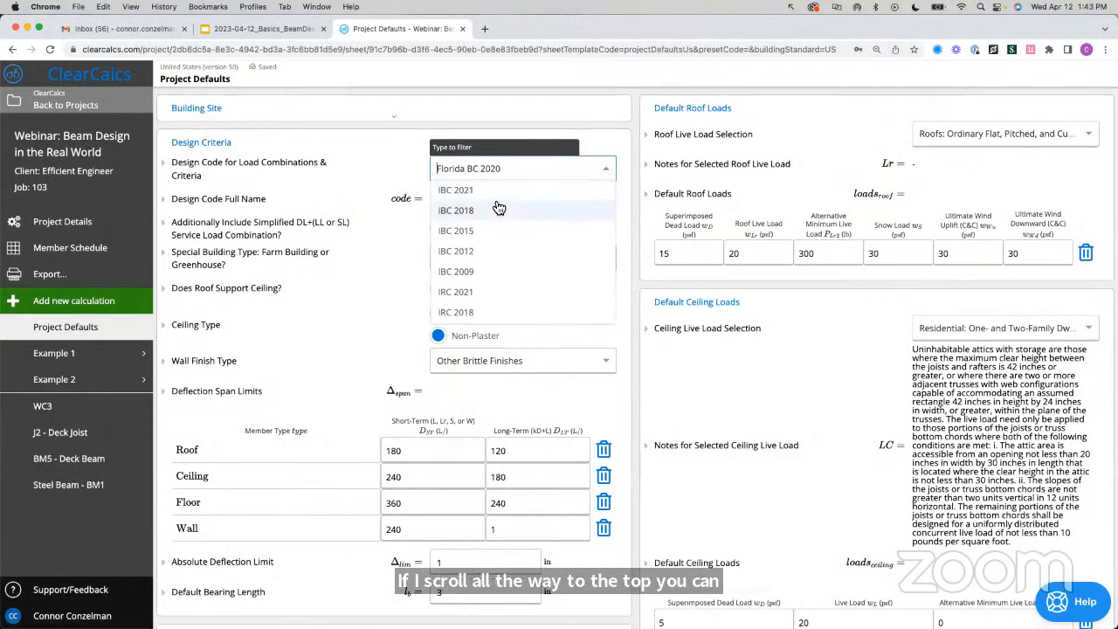
scroll(499, 207, down, 1)
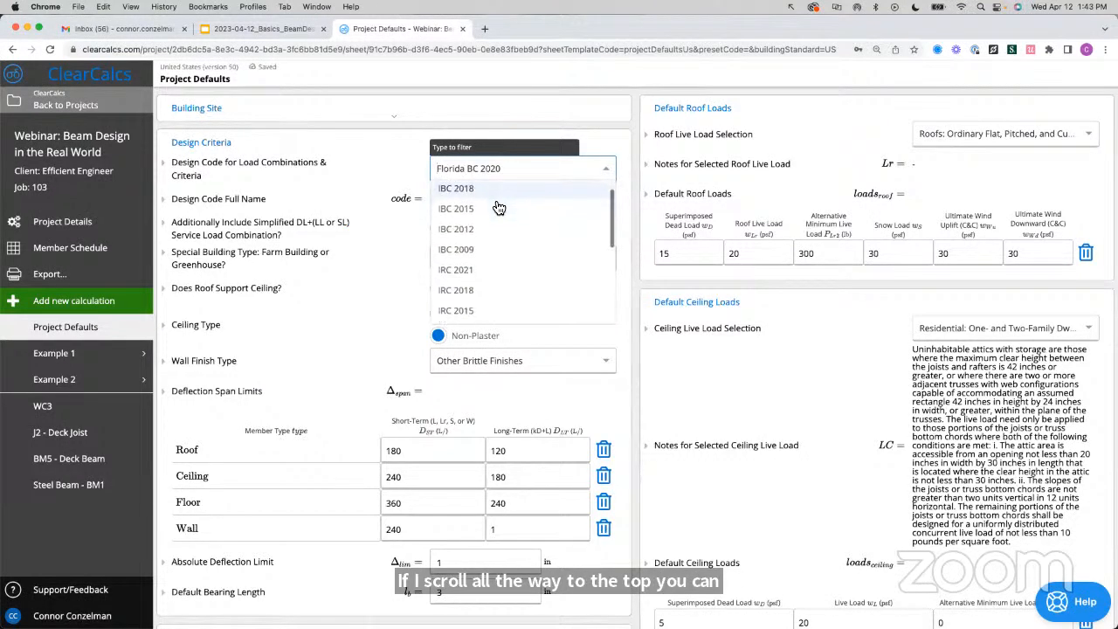
scroll(499, 207, down, 1)
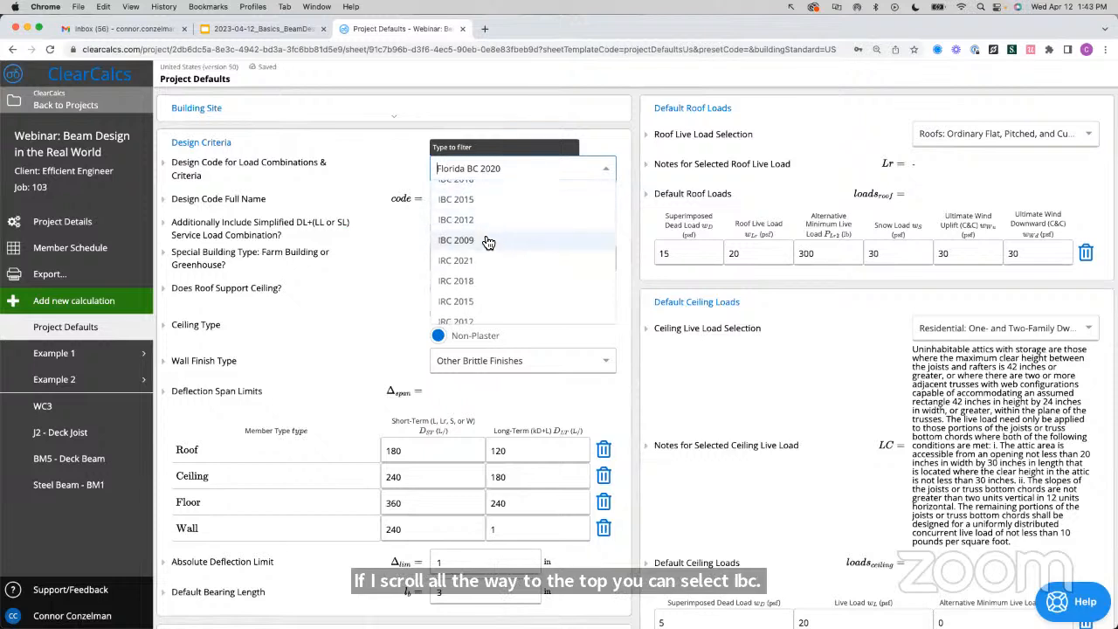
scroll(488, 243, down, 5)
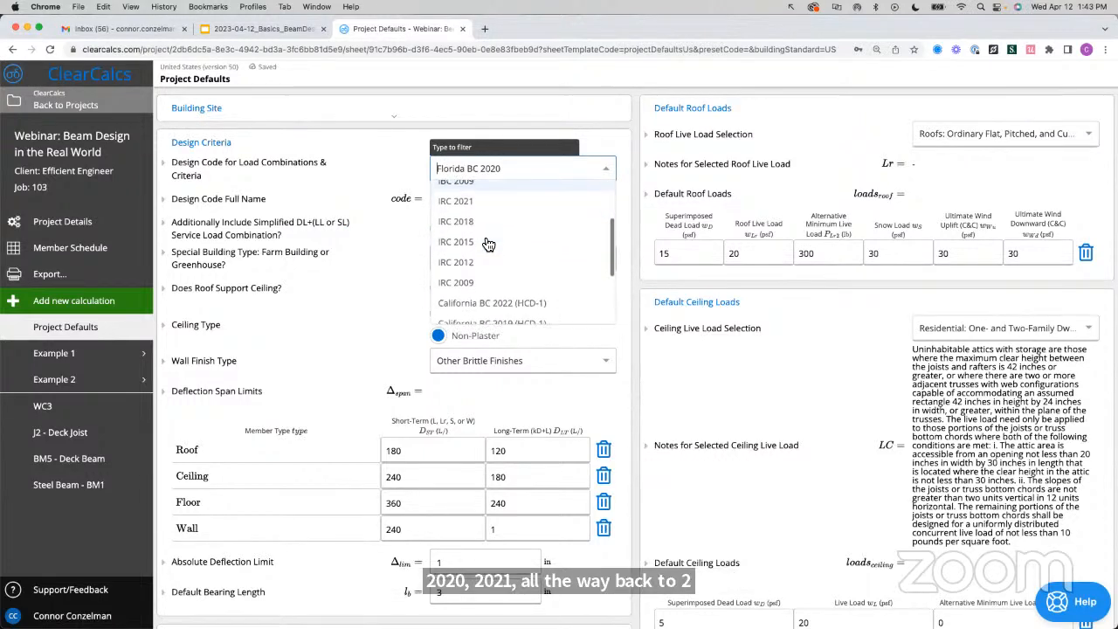
scroll(488, 243, down, 2)
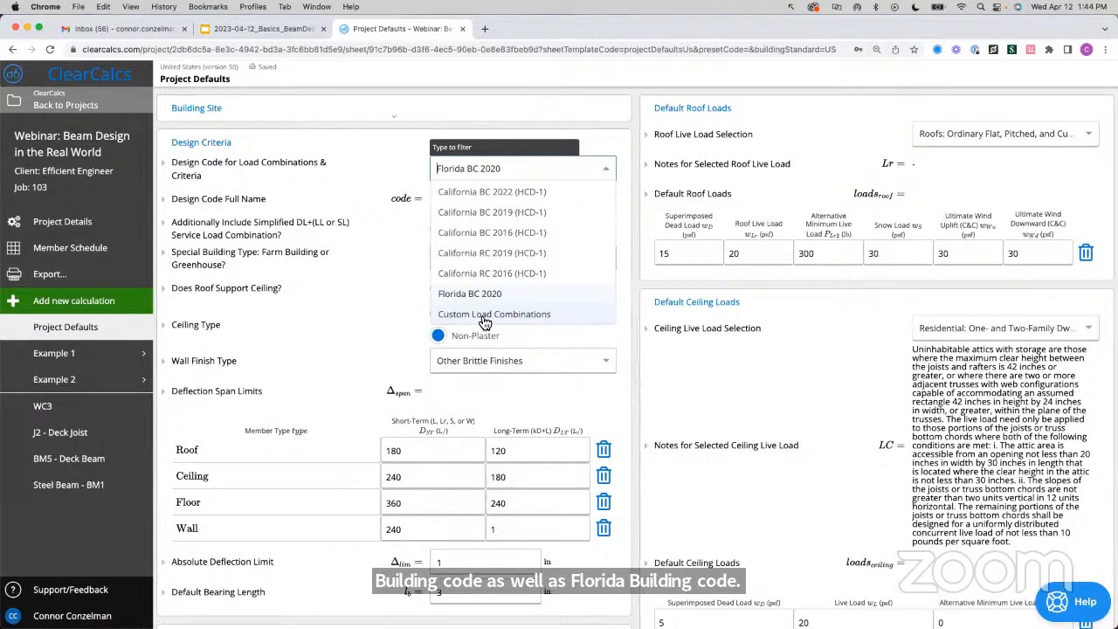
click(621, 117)
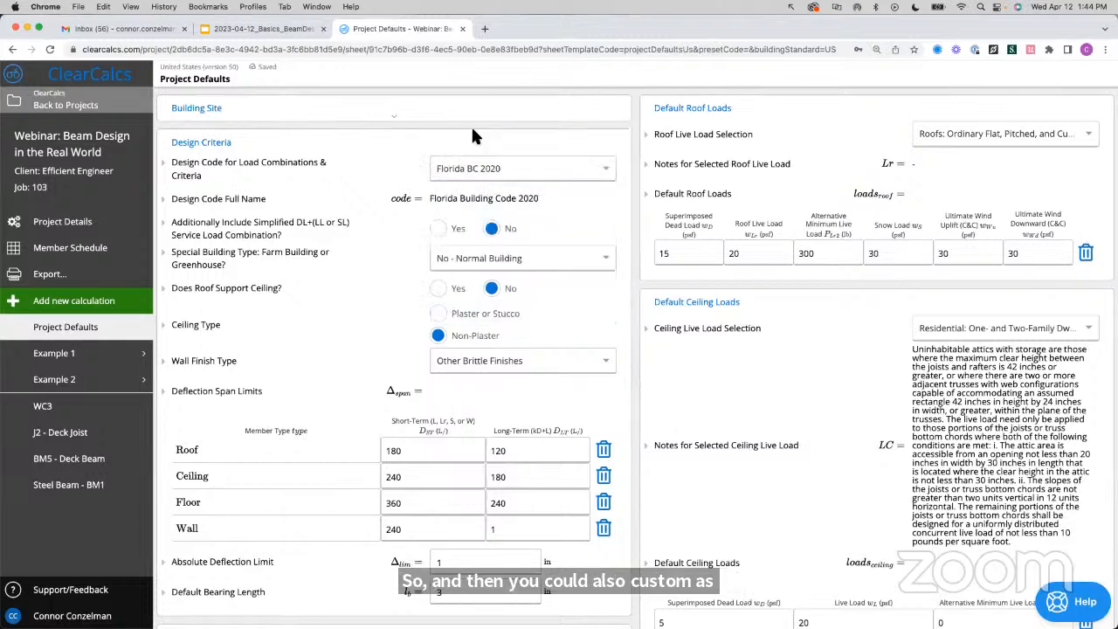
- Switch back to the presentation and show the Questions slide
click(291, 31)
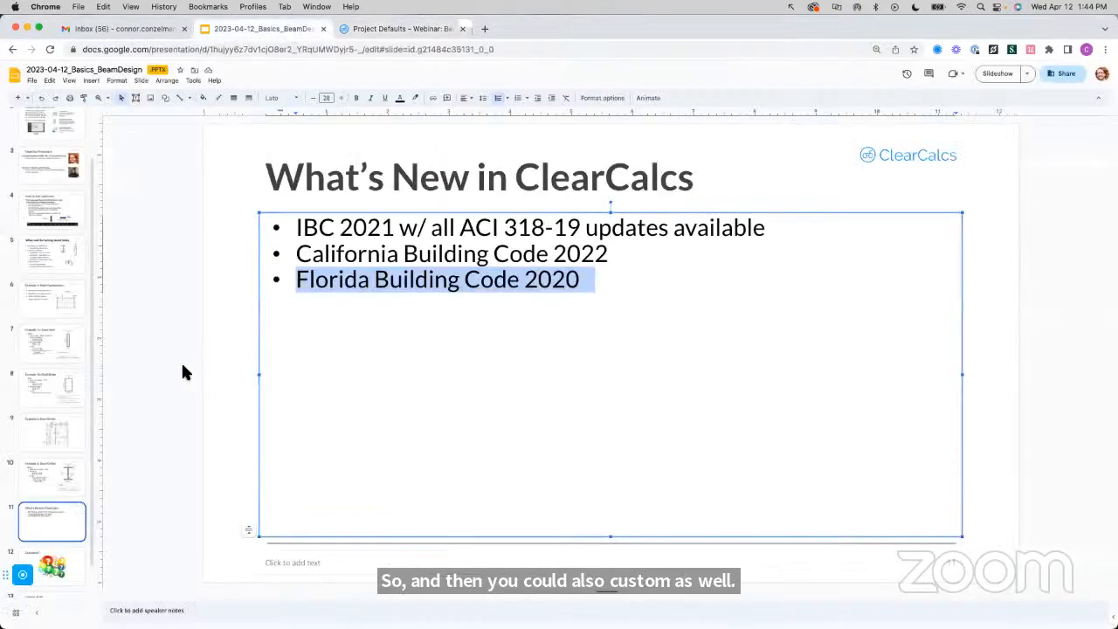
click(55, 566)
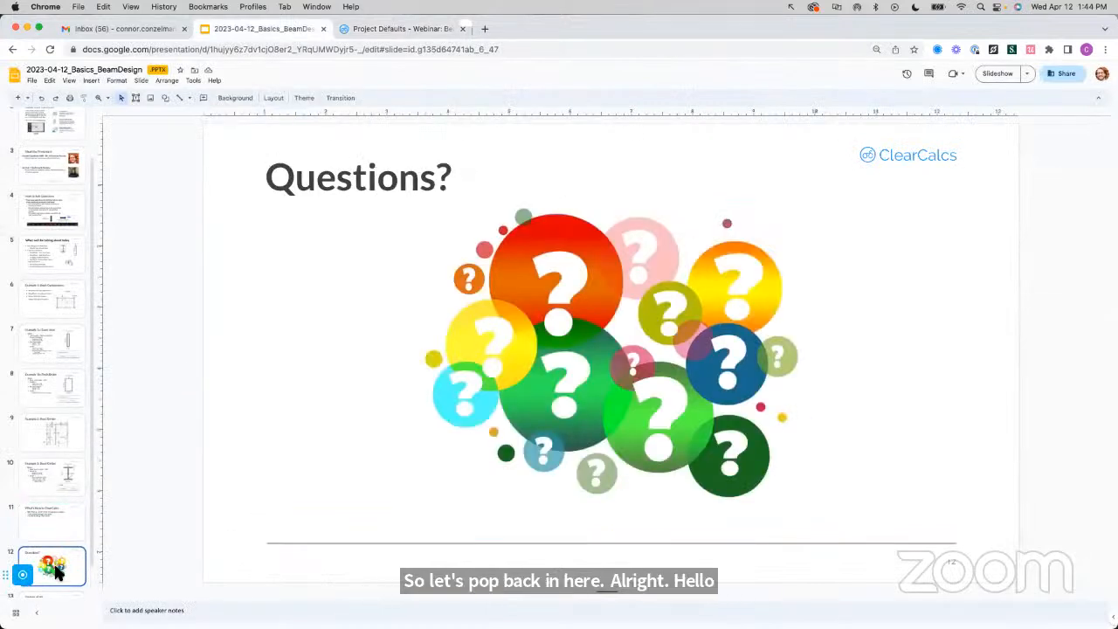
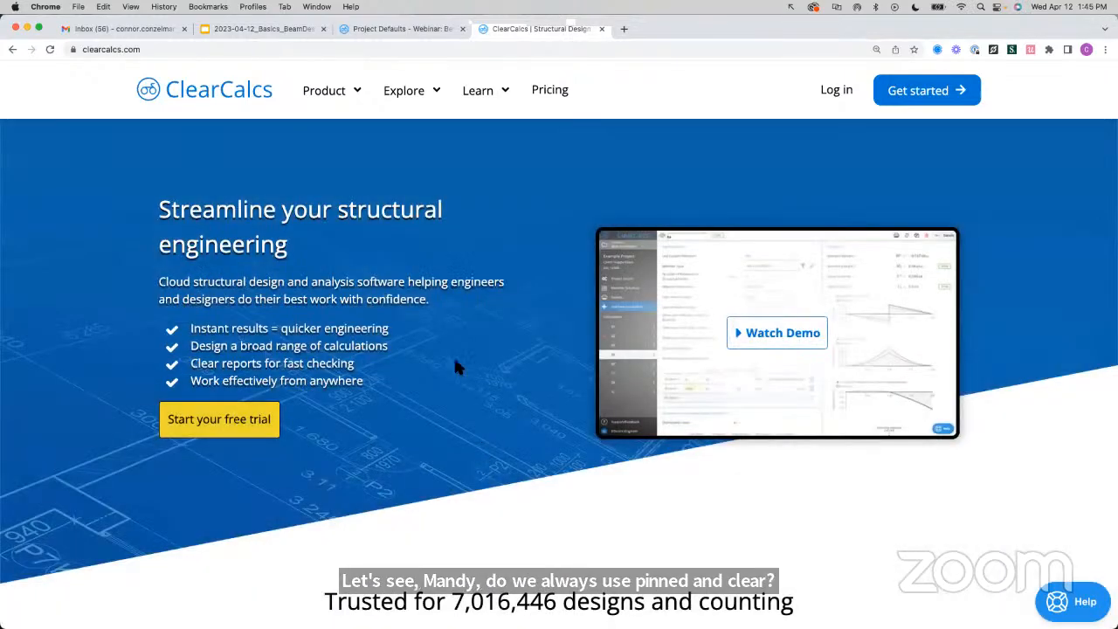
- Open the Steel Beam - BM1 calculation and look through the support types available for its first support without changing it
click(380, 29)
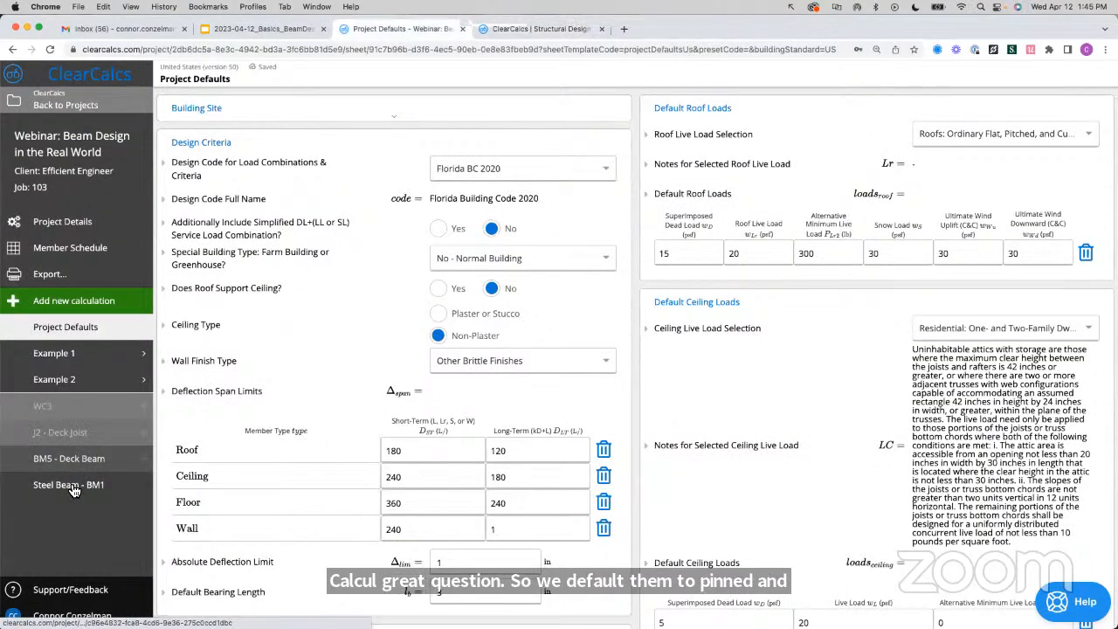
click(74, 488)
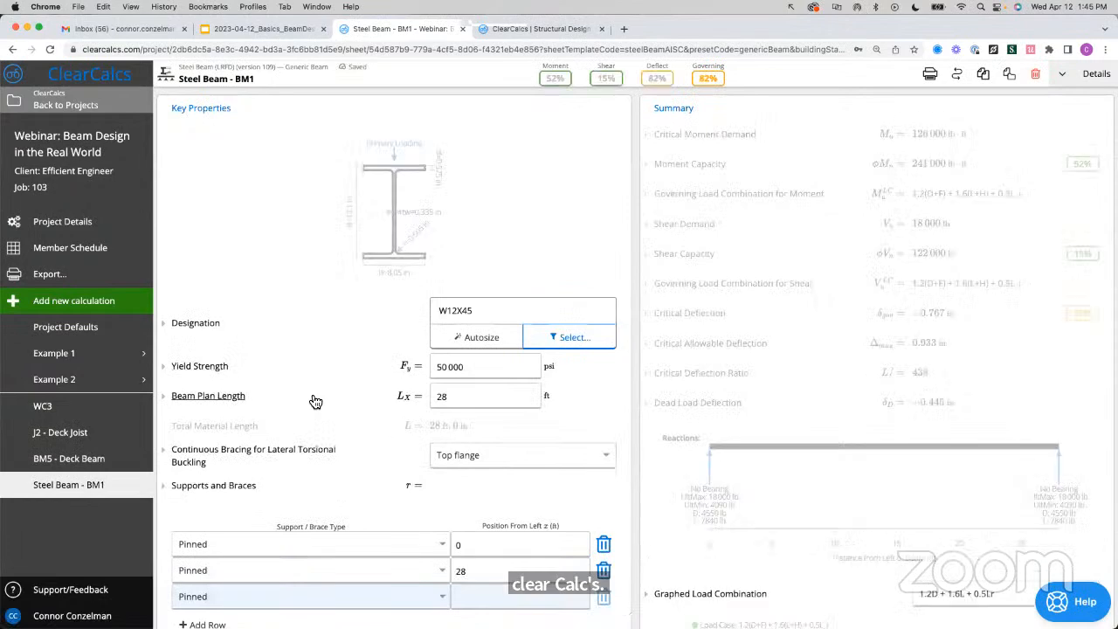
scroll(315, 401, down, 4)
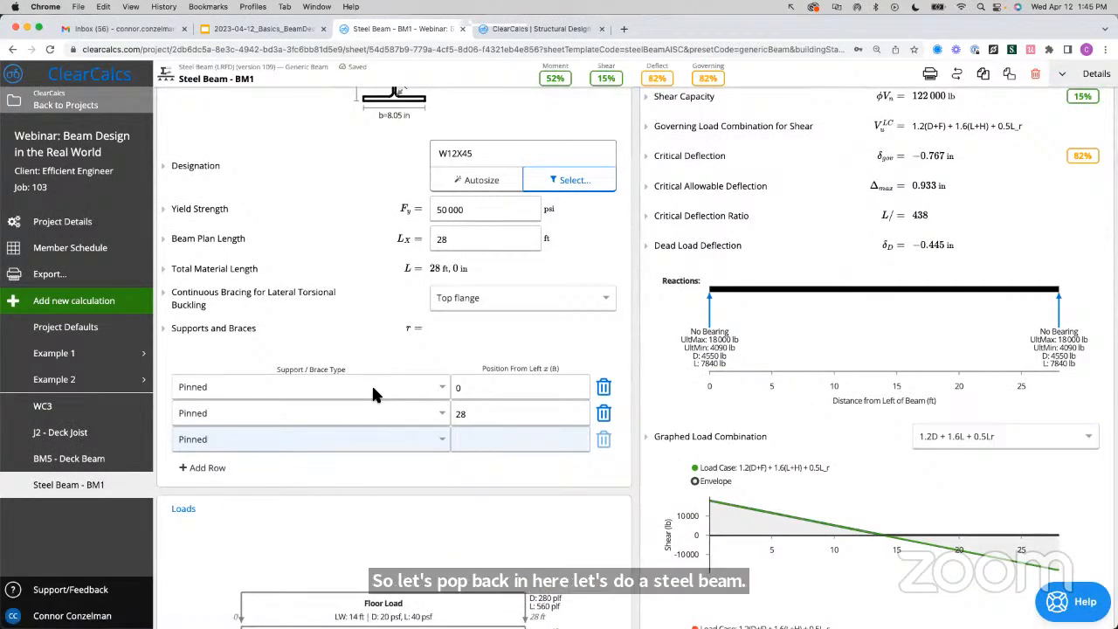
click(373, 391)
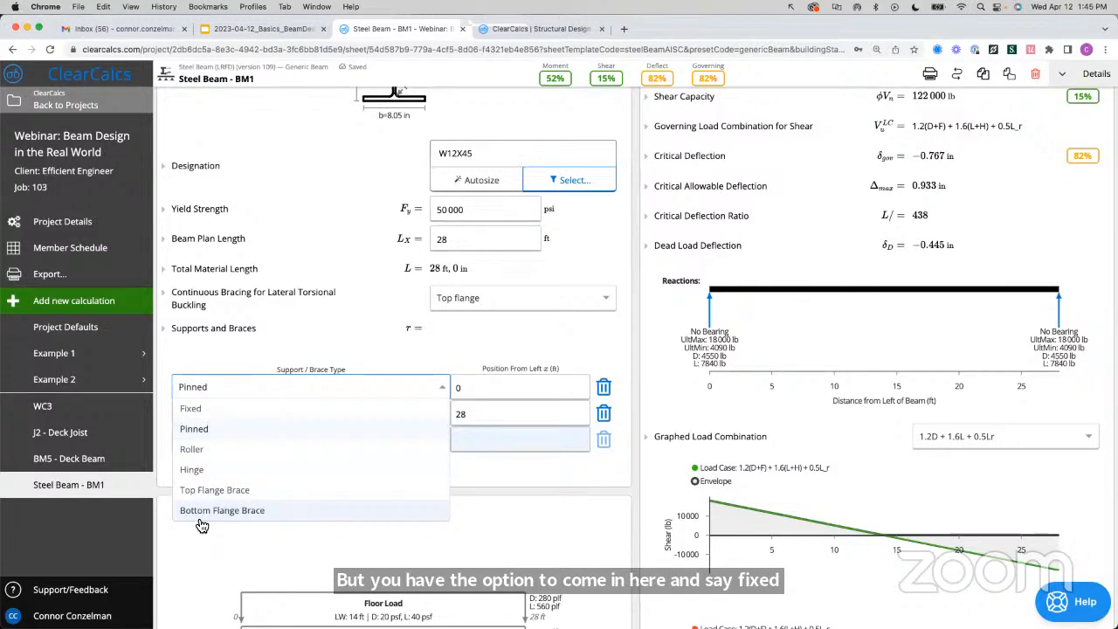
click(619, 353)
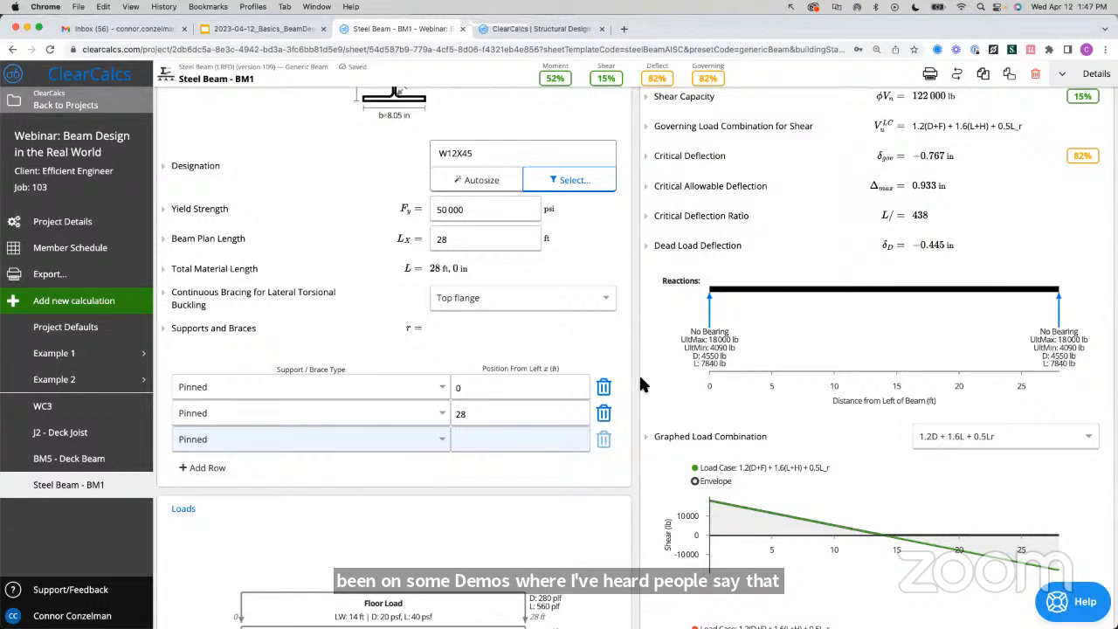
- Look through the load combinations available for BM1's result graphs without selecting another one
scroll(641, 383, down, 4)
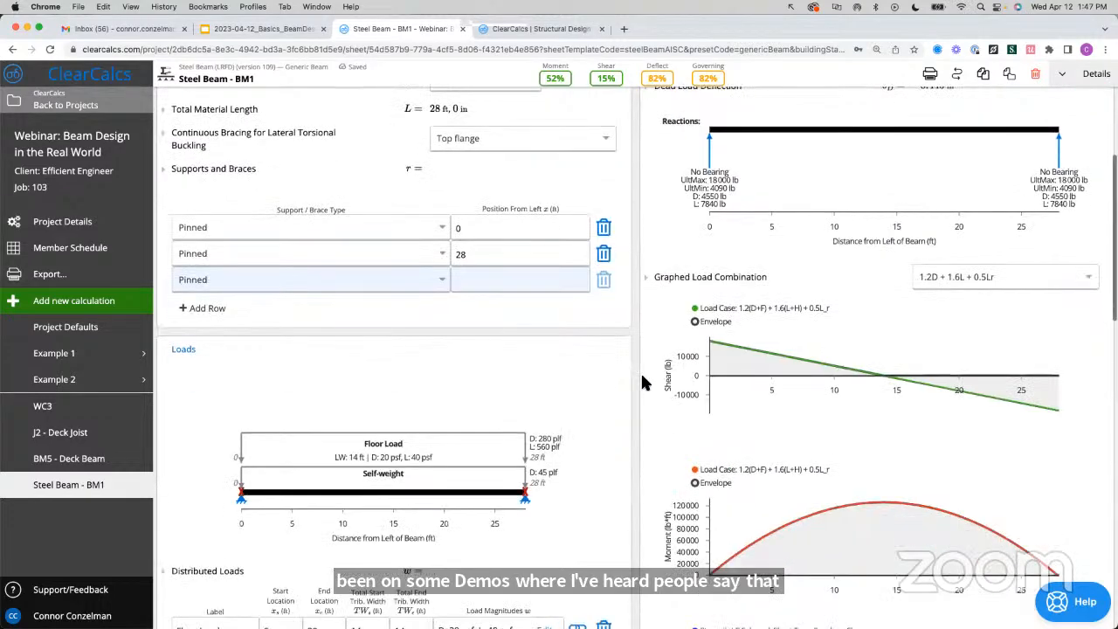
click(1004, 272)
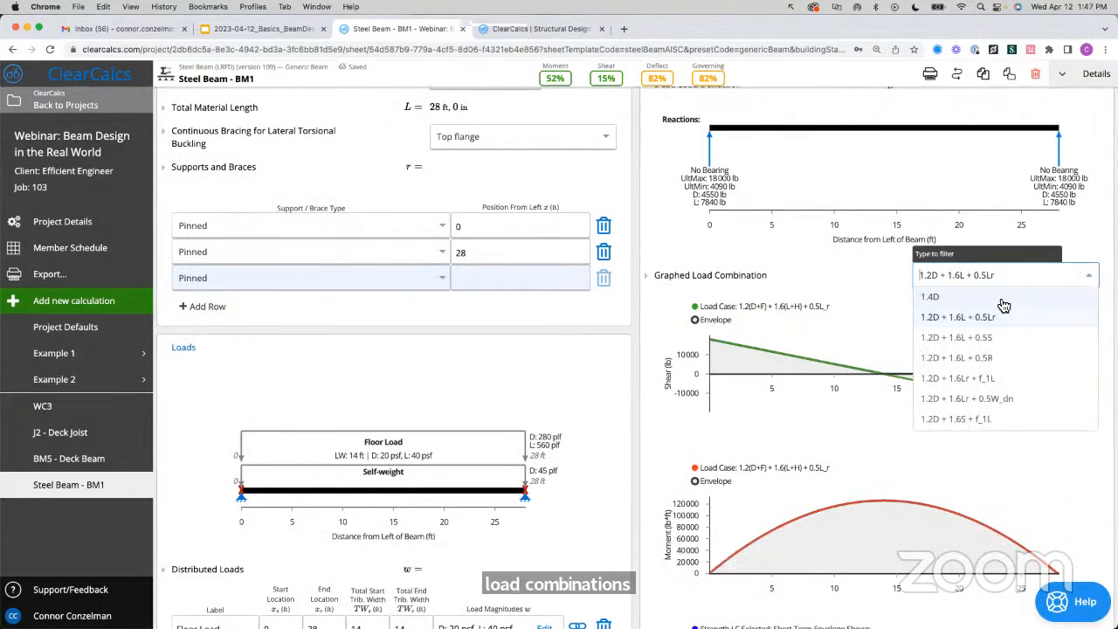
scroll(969, 325, down, 1)
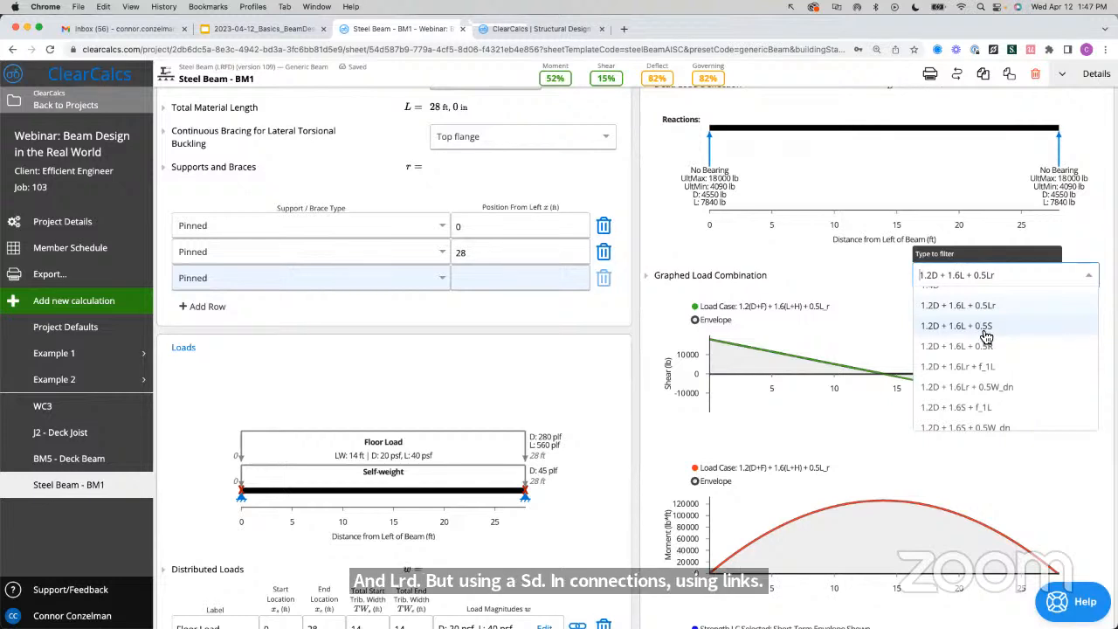
click(628, 207)
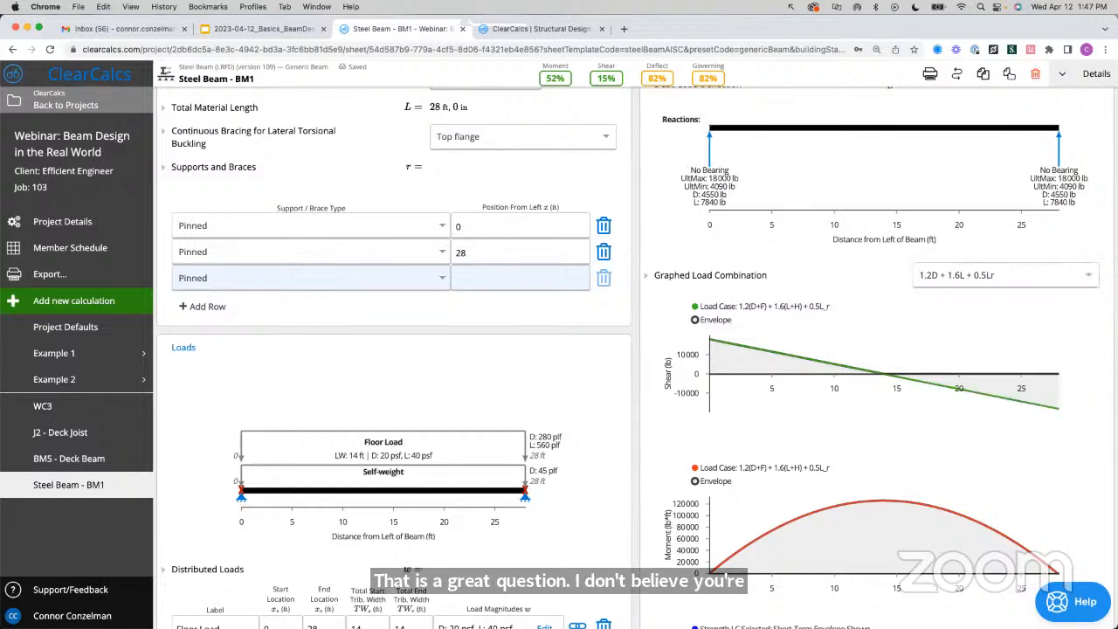
- Add a US Wood Beam (LRFD) calculation with the Deck Joist preset and name the sheet B10 (LRFD)
click(63, 302)
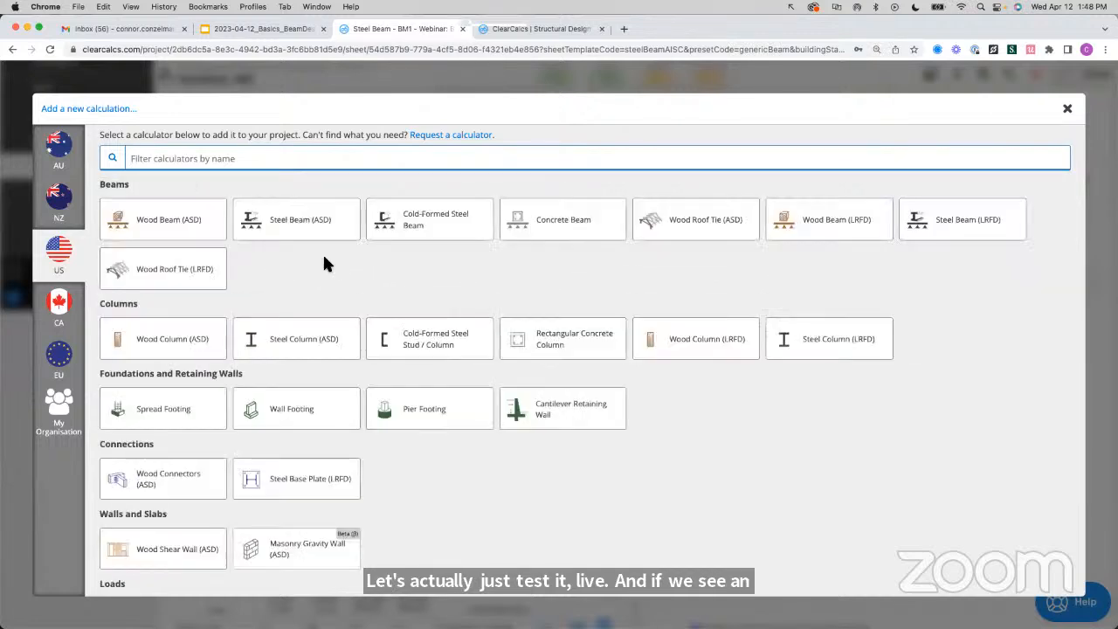
click(785, 237)
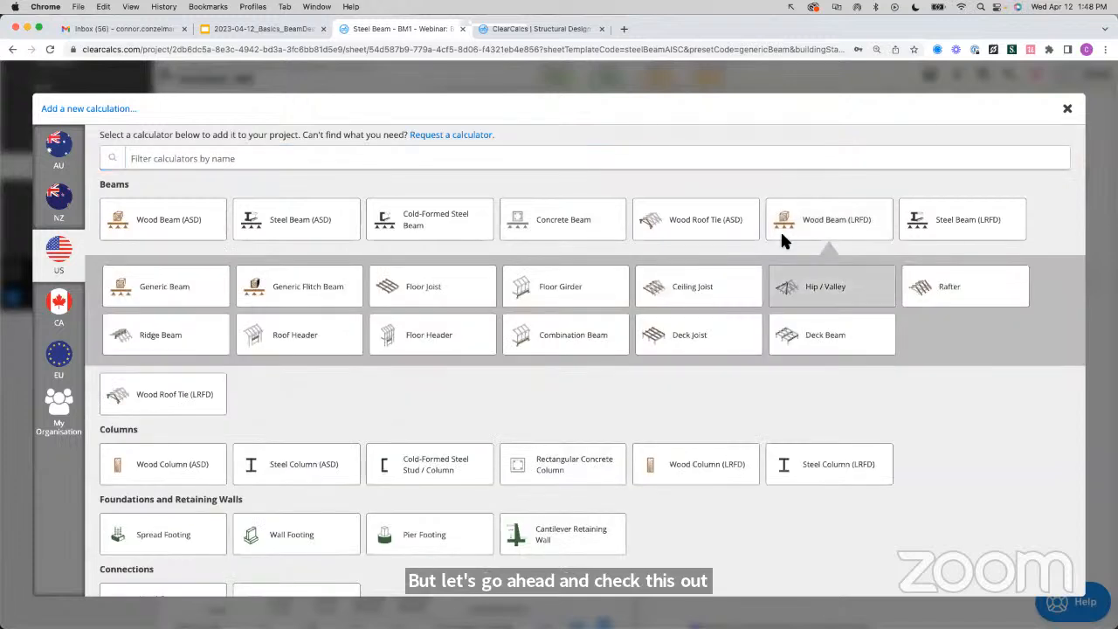
click(698, 336)
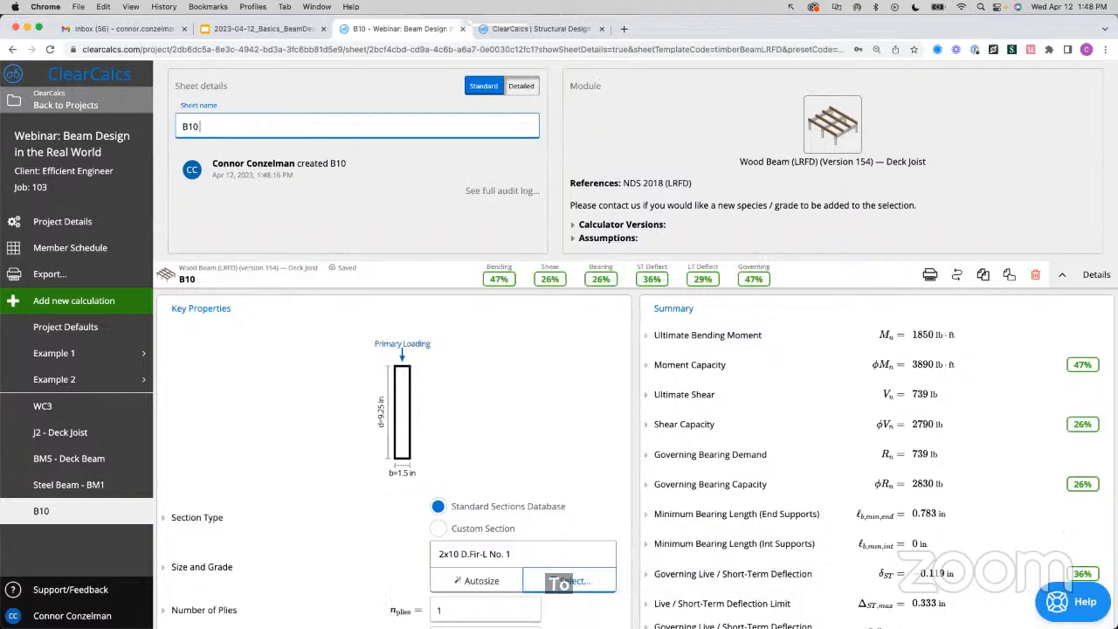
text((L)
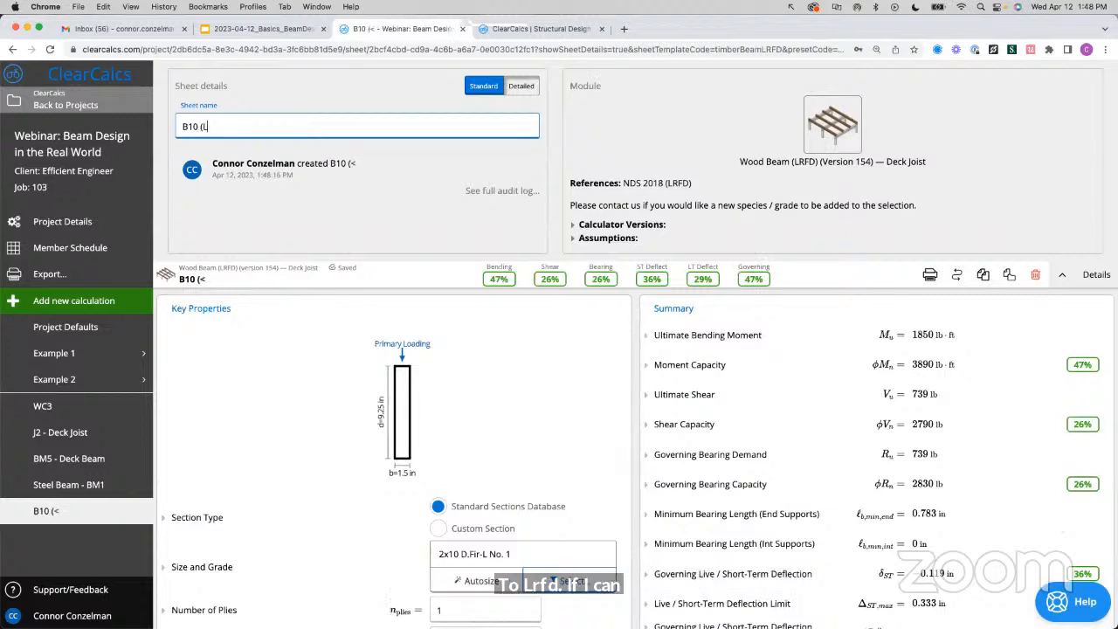
text(RFD))
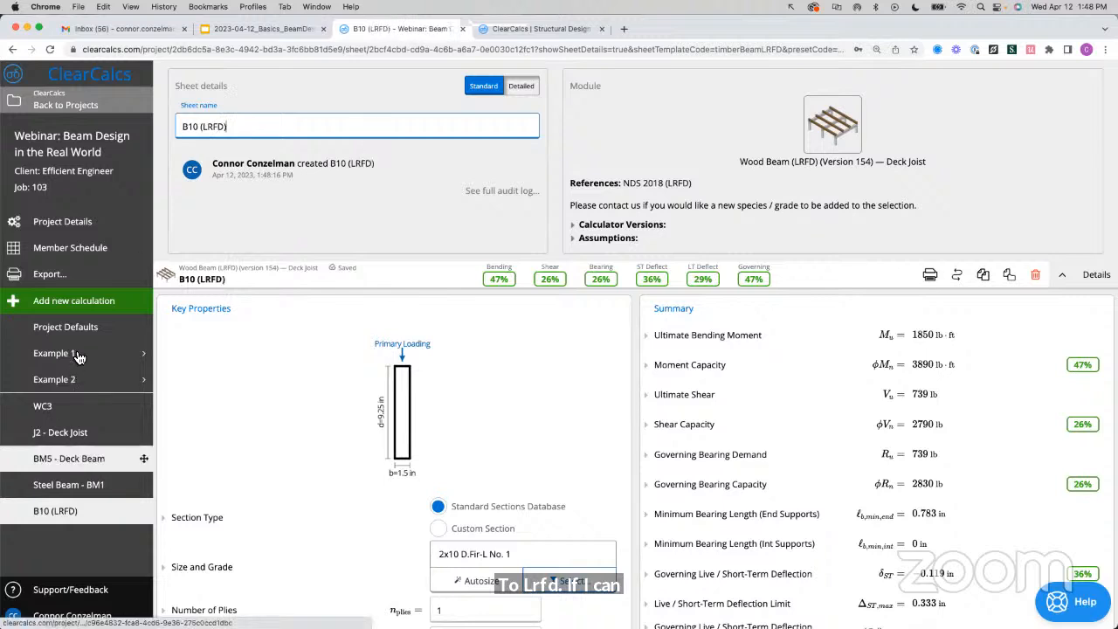
- Add a US Wood Connectors (ASD) calculation to the project and collapse its sheet details
click(79, 302)
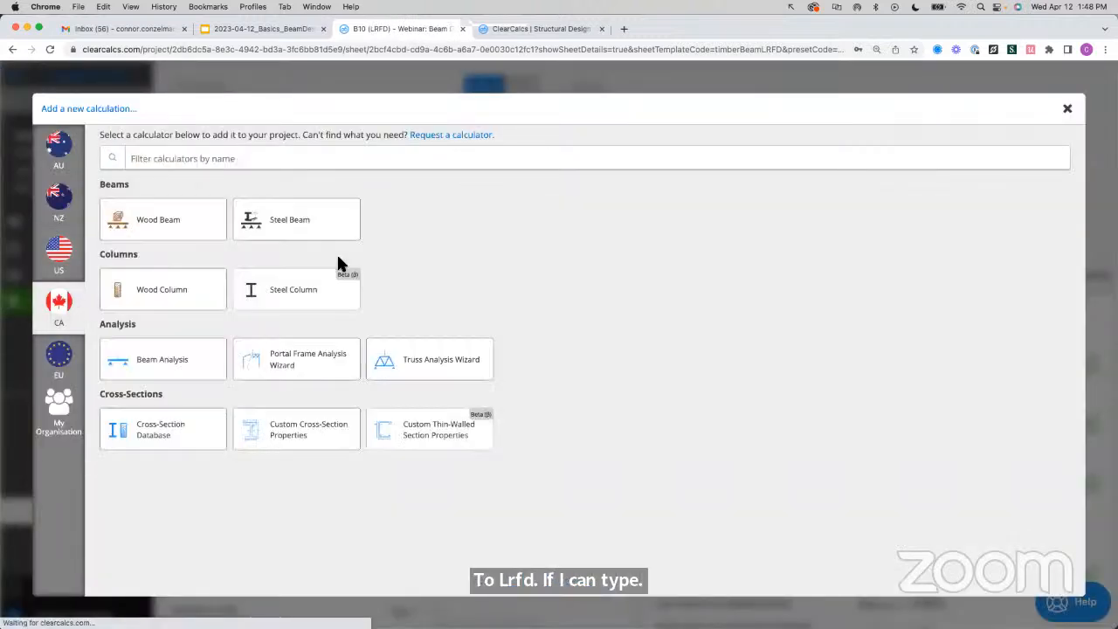
click(71, 254)
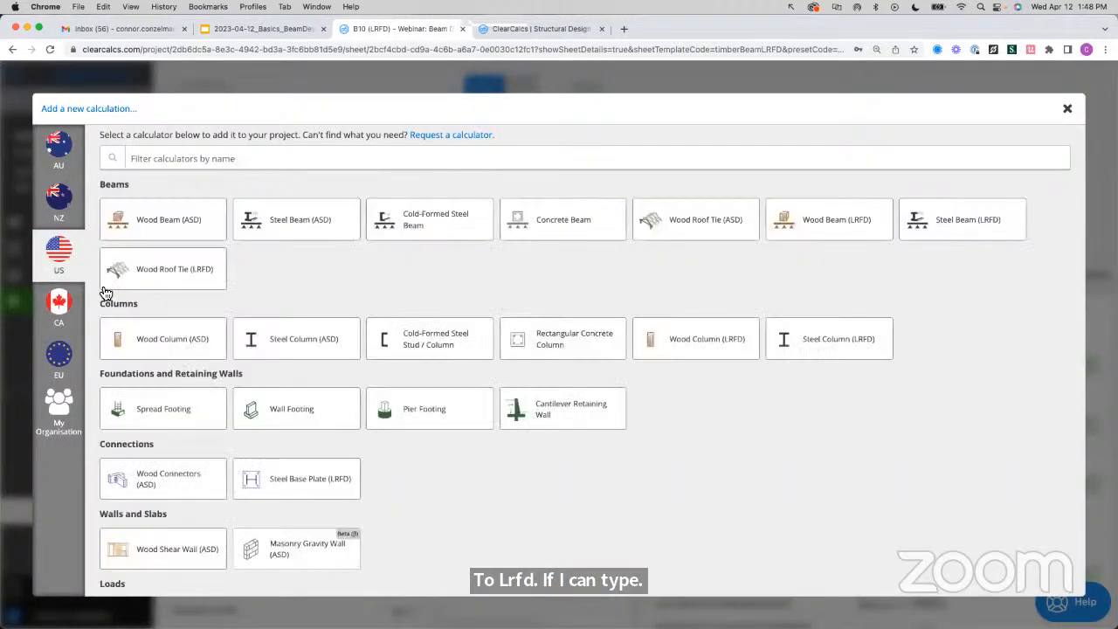
click(178, 473)
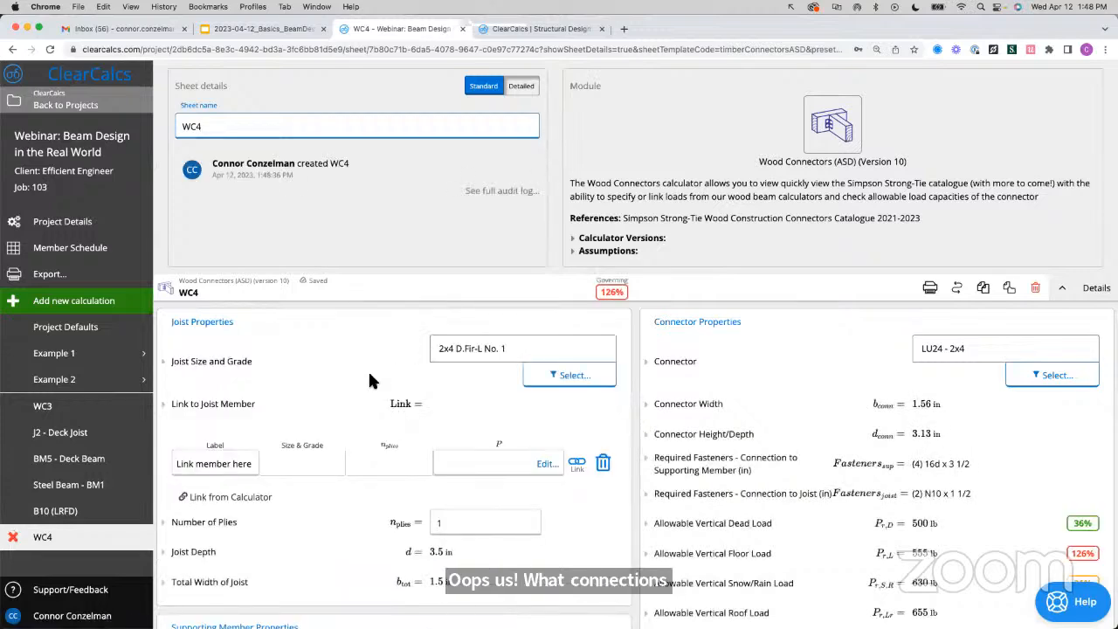
click(1062, 288)
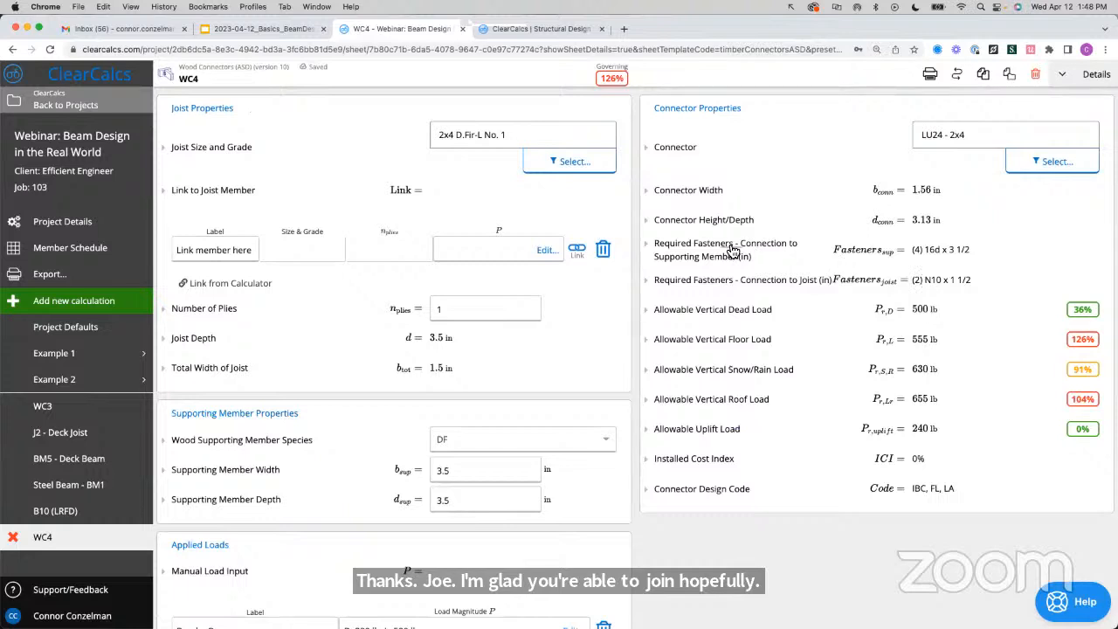
- Check which beam sheets can be linked as the connector's joist member, and leave the selection without linking any
click(577, 249)
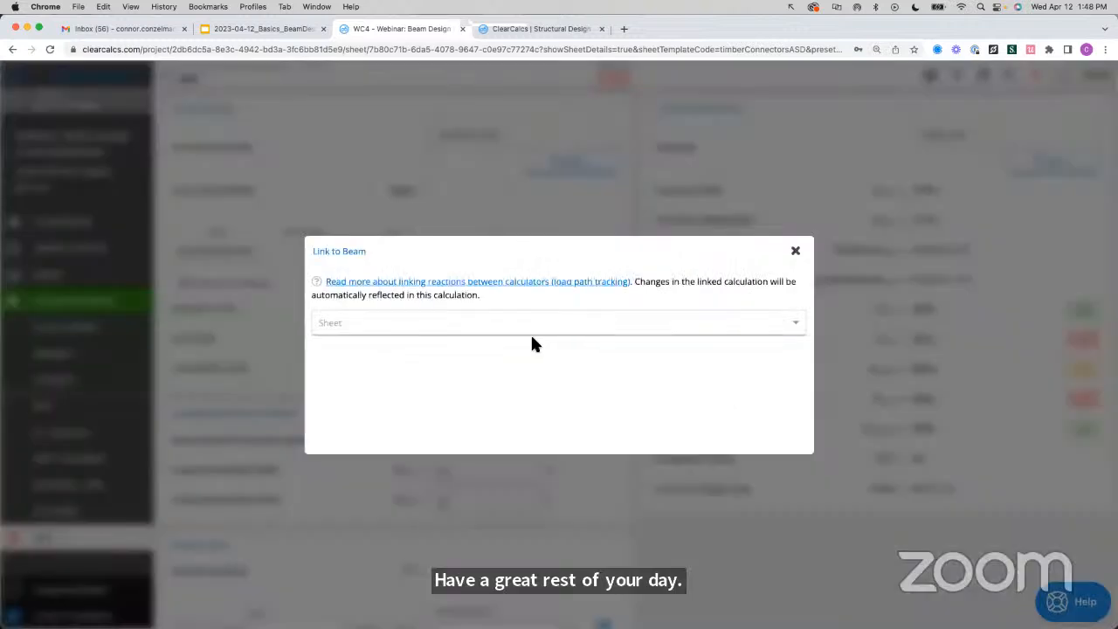
click(541, 323)
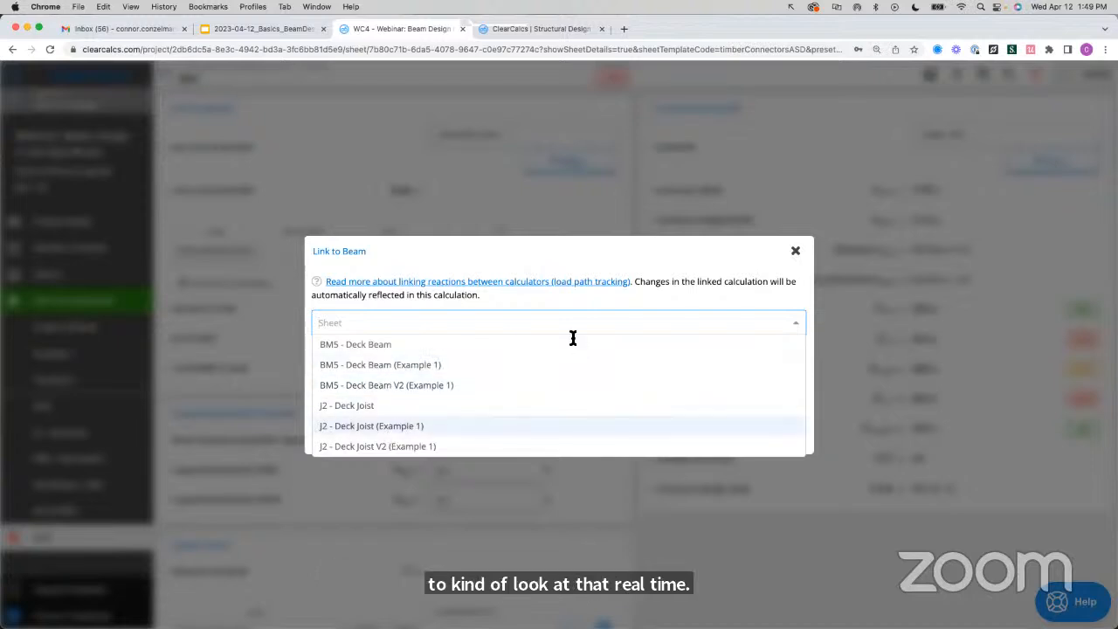
click(793, 259)
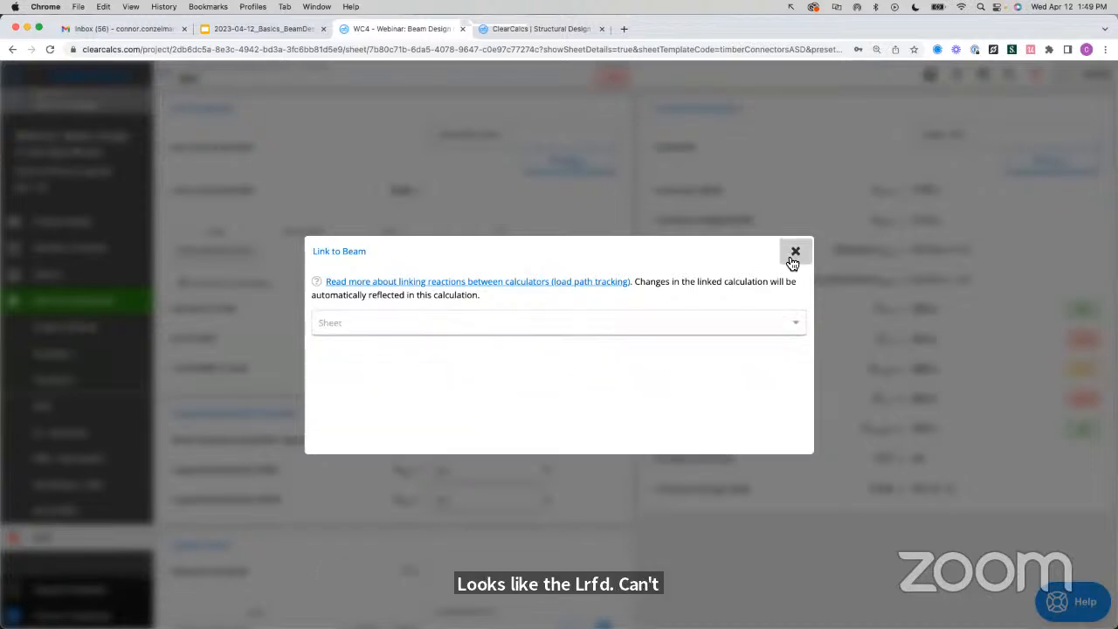
click(792, 260)
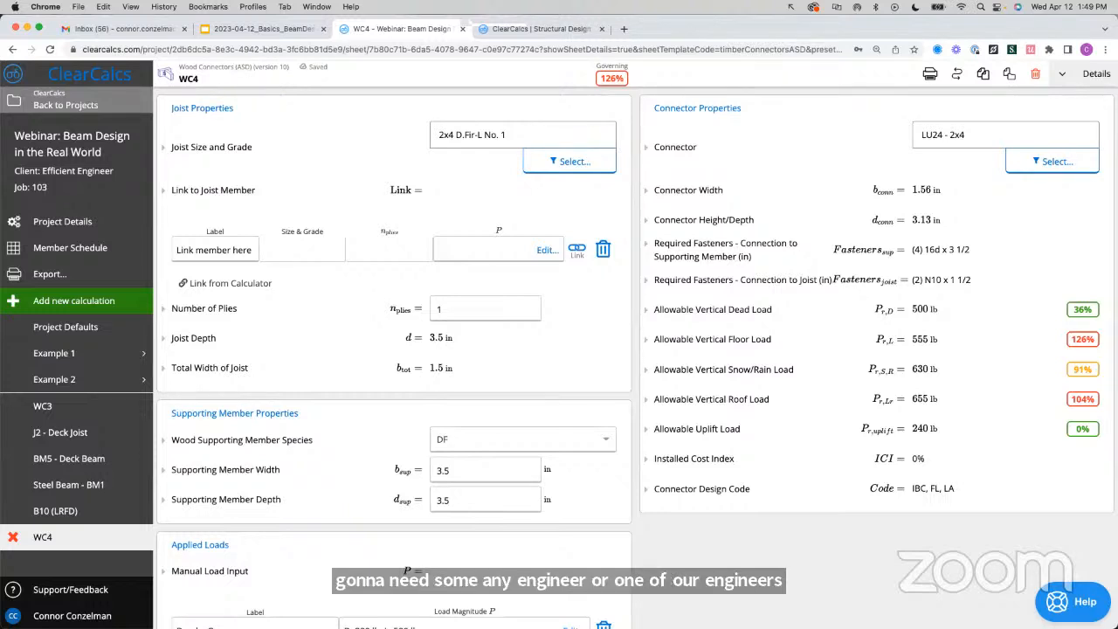
key(super+Tab)
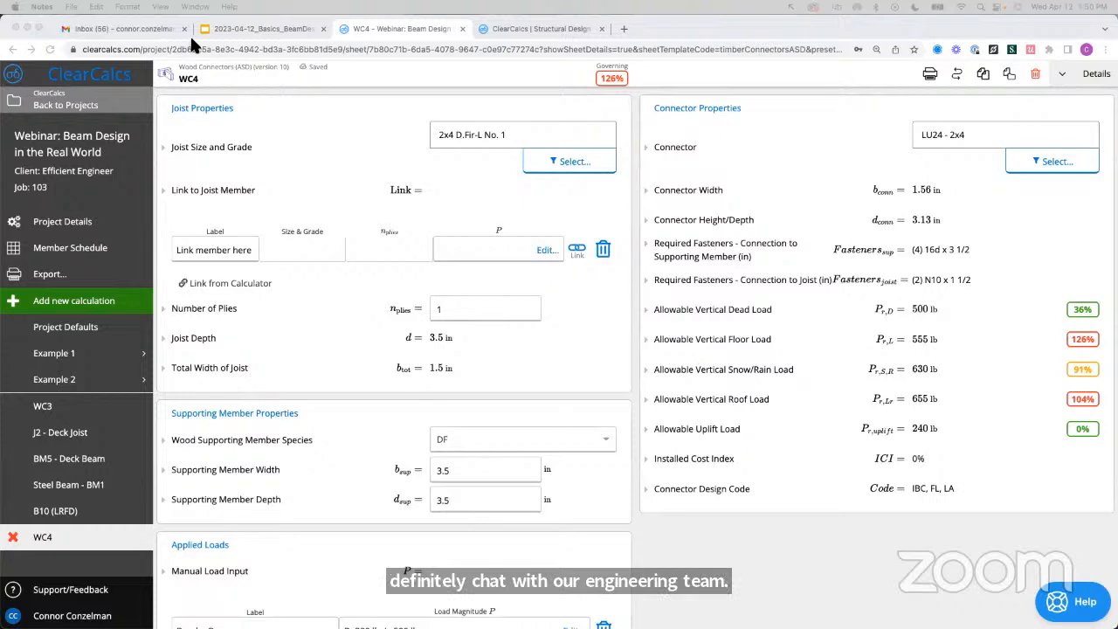
click(346, 31)
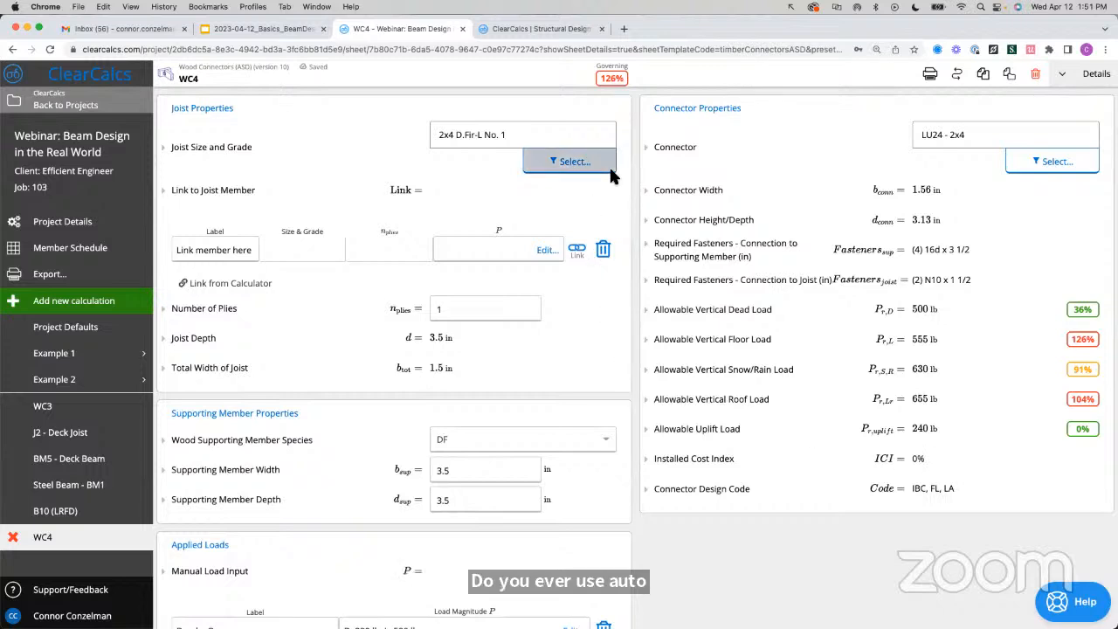
- Open the Project Details and highlight the Preferred Sections heading that governs automatic sizing
click(84, 440)
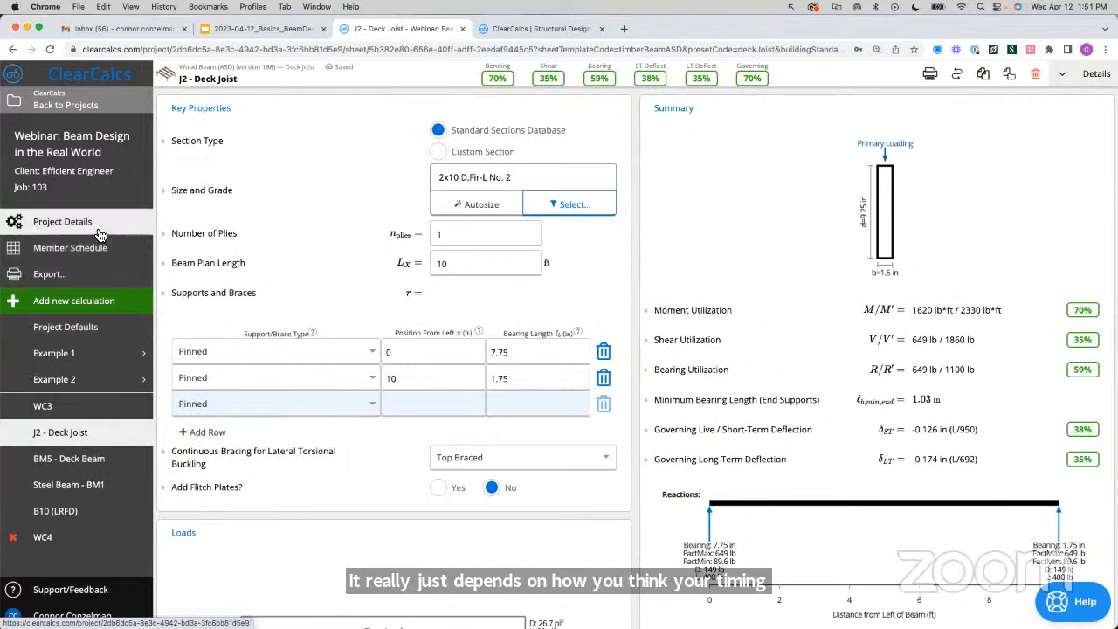
click(99, 233)
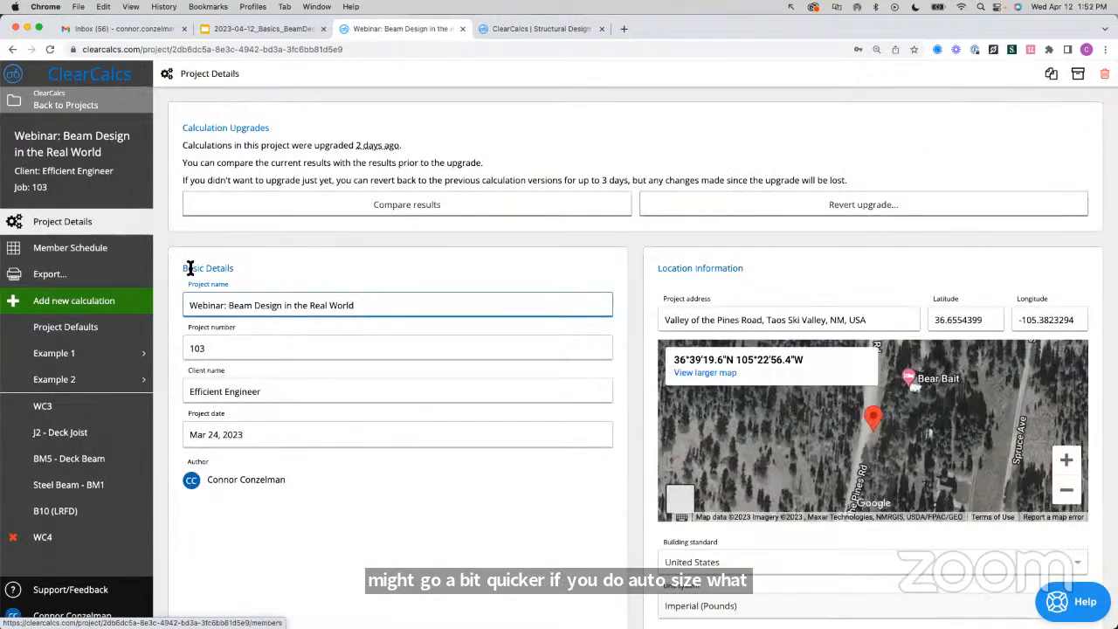
scroll(351, 342, down, 3)
scroll(305, 514, up, 1)
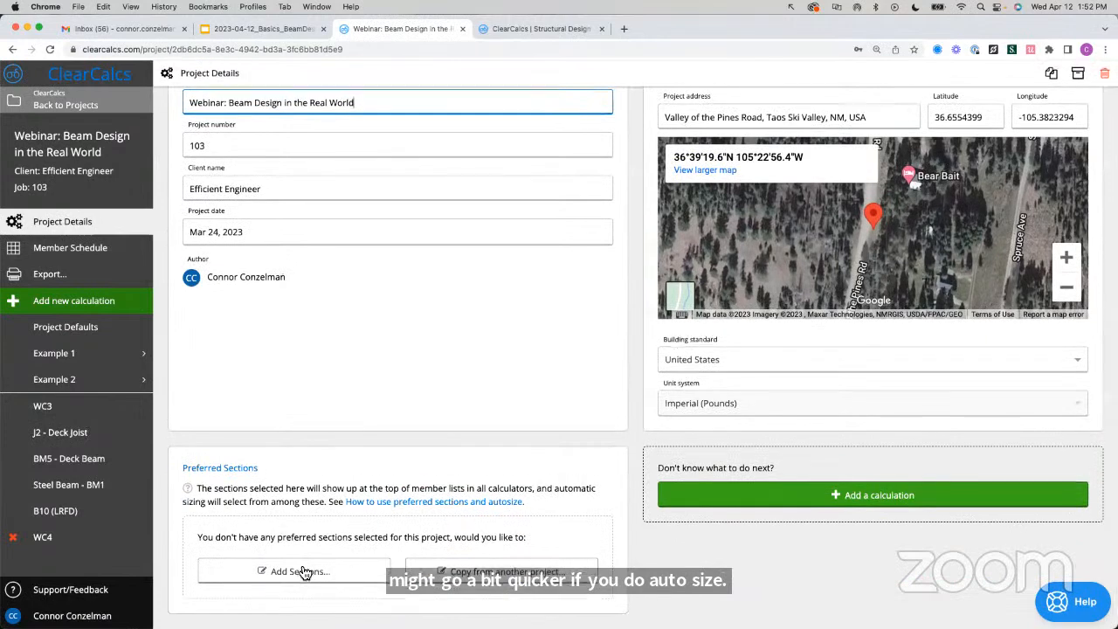
drag(258, 472, 186, 469)
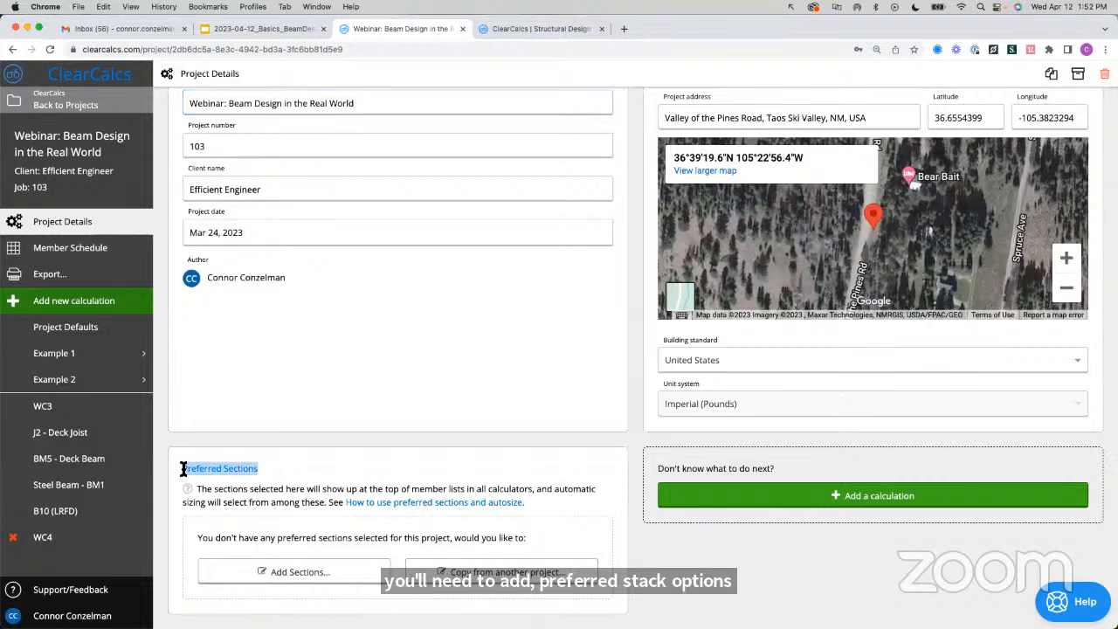
- Open B10 (LRFD) and examine the Type, Manufacturer and Species filters for its size and grade, keeping the current section
click(76, 523)
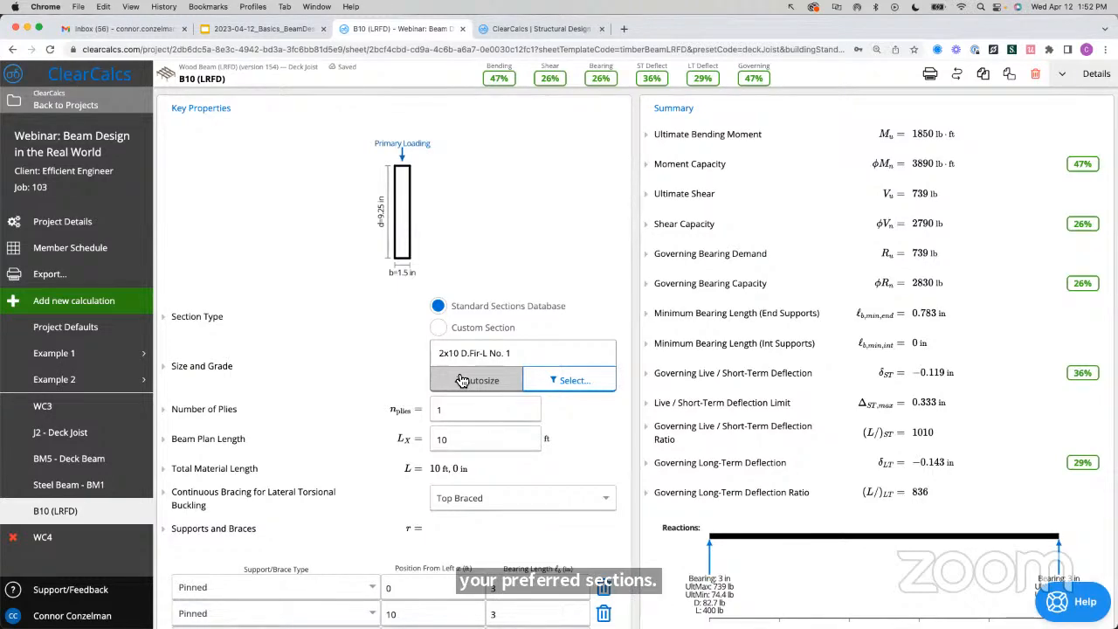
click(563, 383)
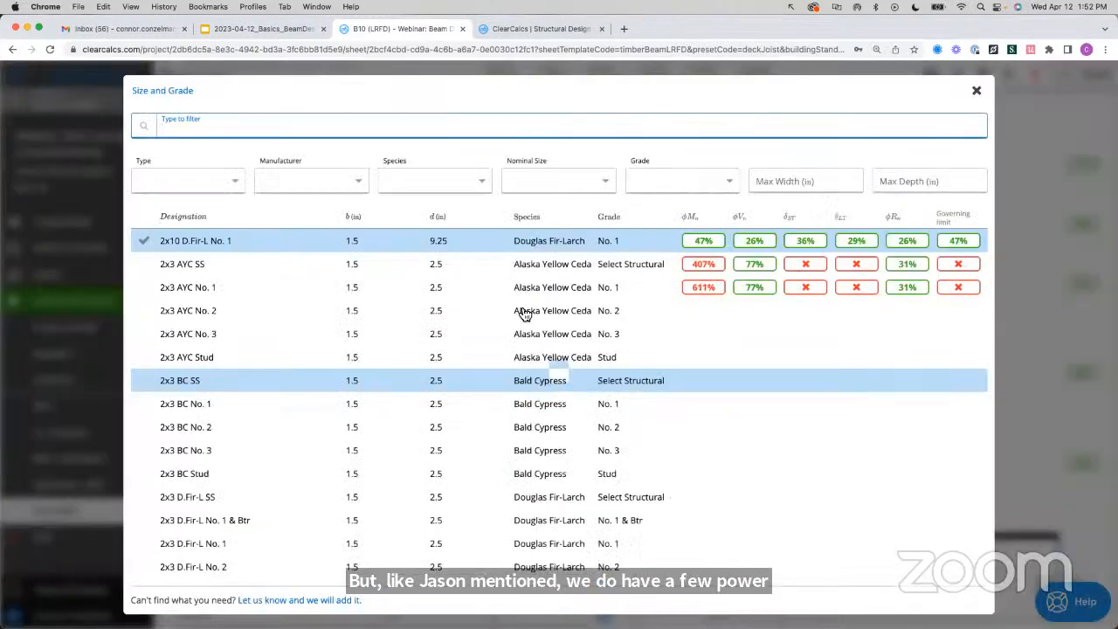
click(212, 183)
click(306, 184)
click(413, 179)
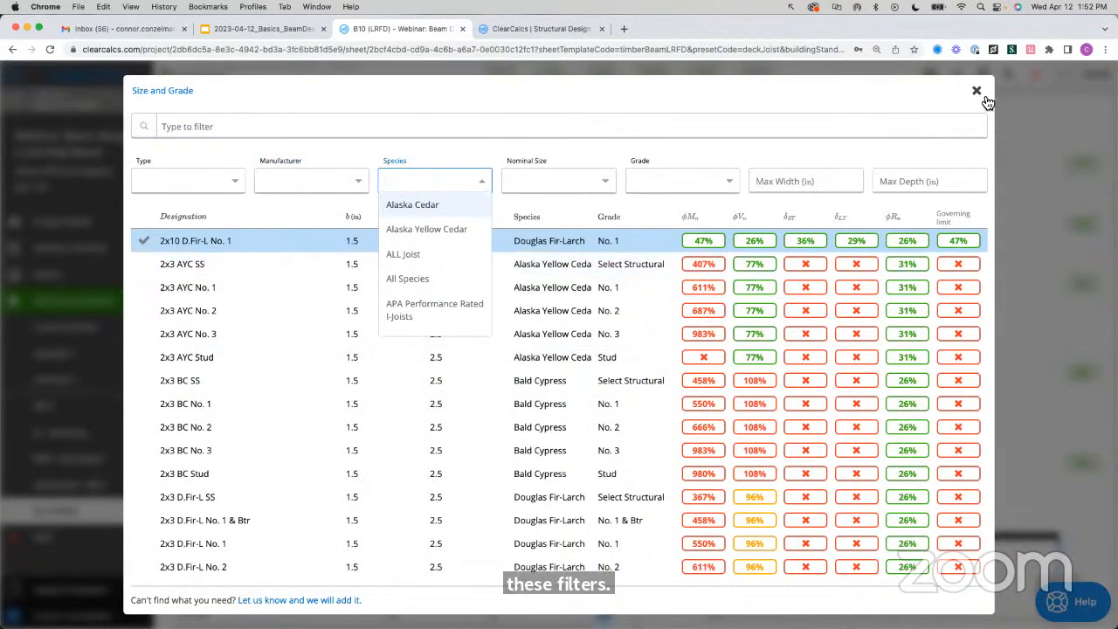
click(977, 92)
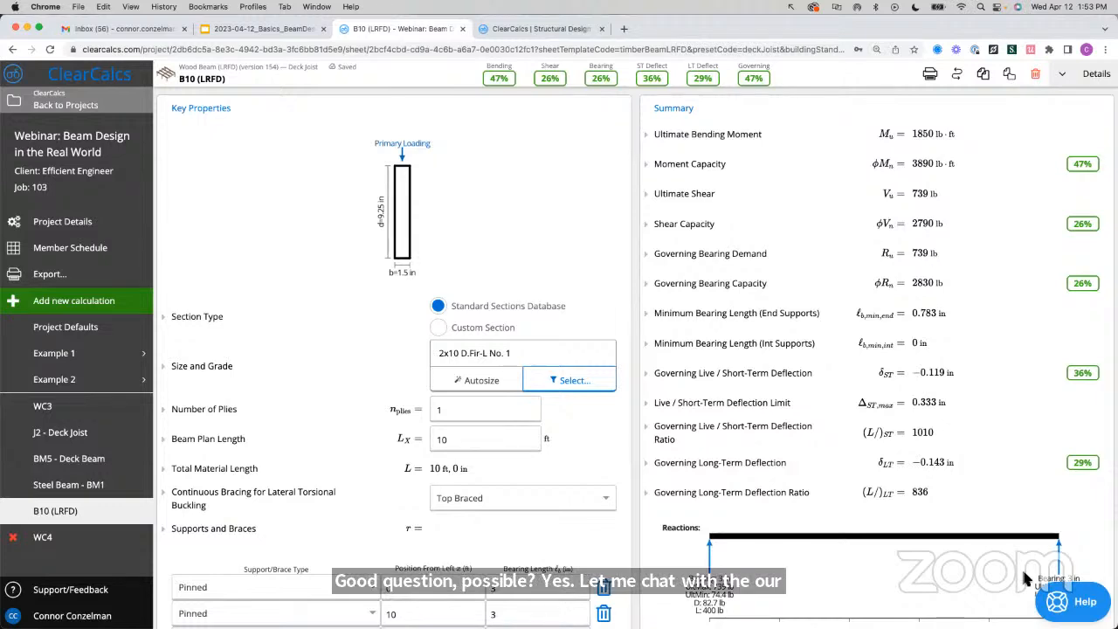
- Examine the Type, Max Width and Max Depth filters in B10 (LRFD)'s size and grade selection, keeping the current section
click(548, 382)
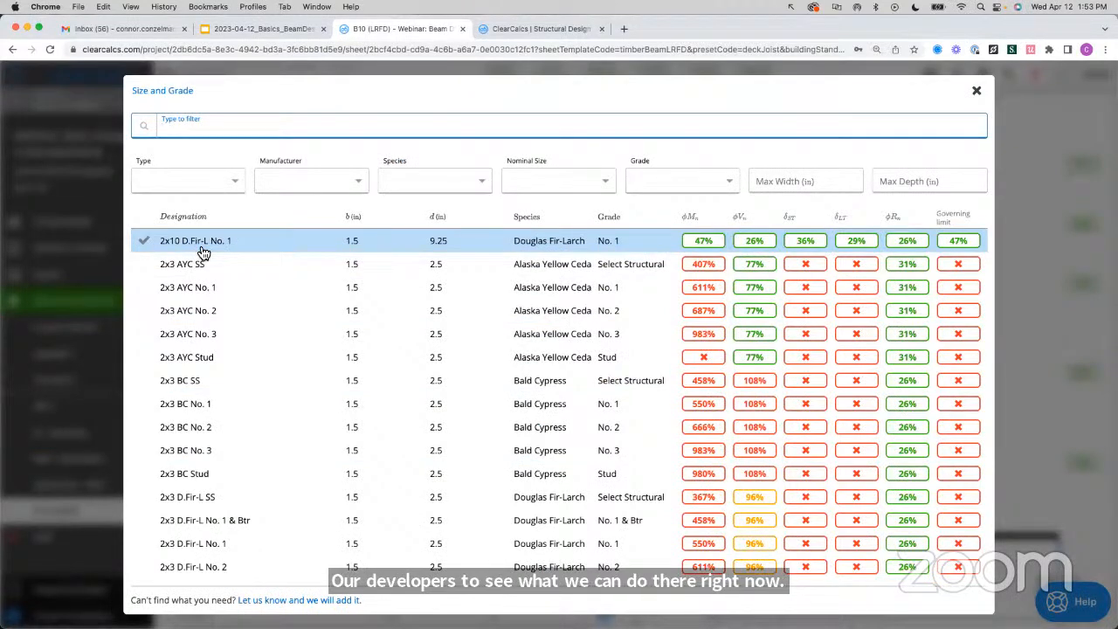
click(234, 185)
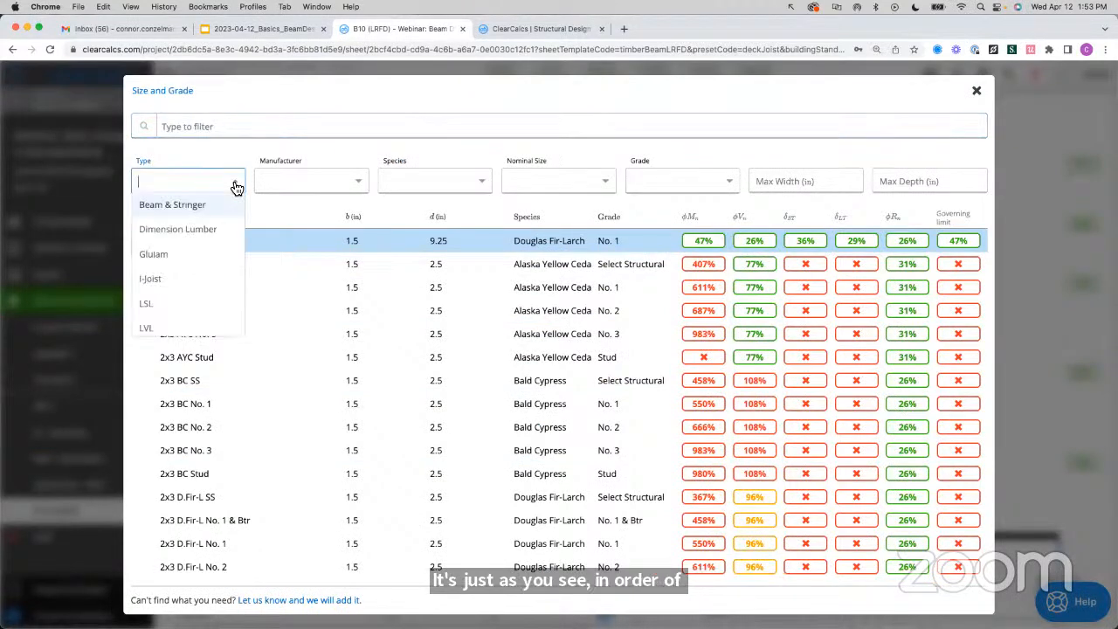
click(827, 179)
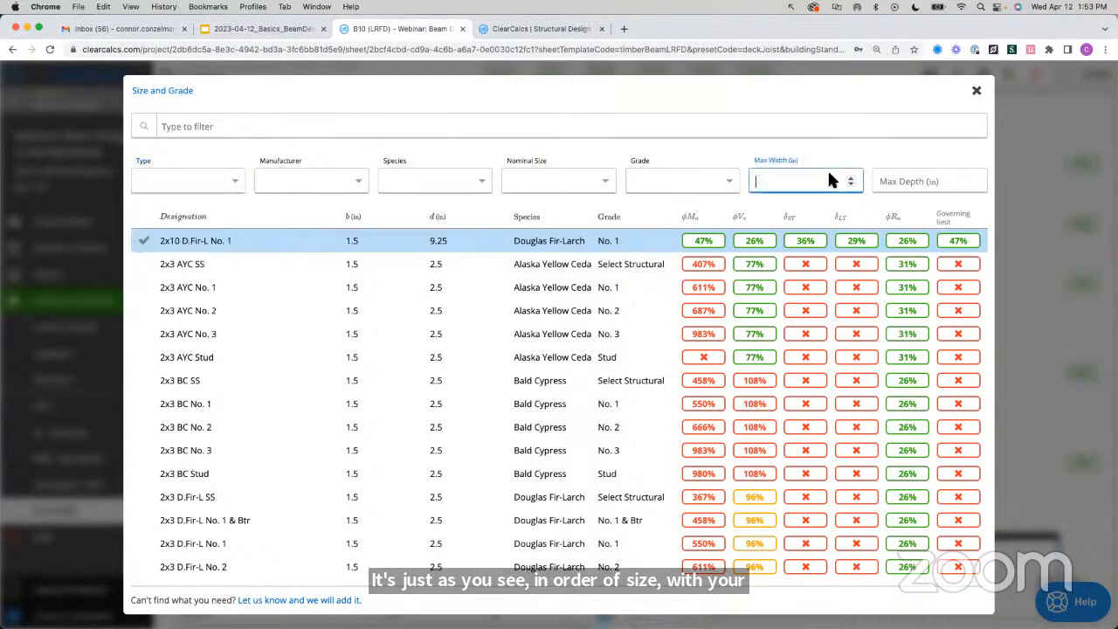
key(Tab)
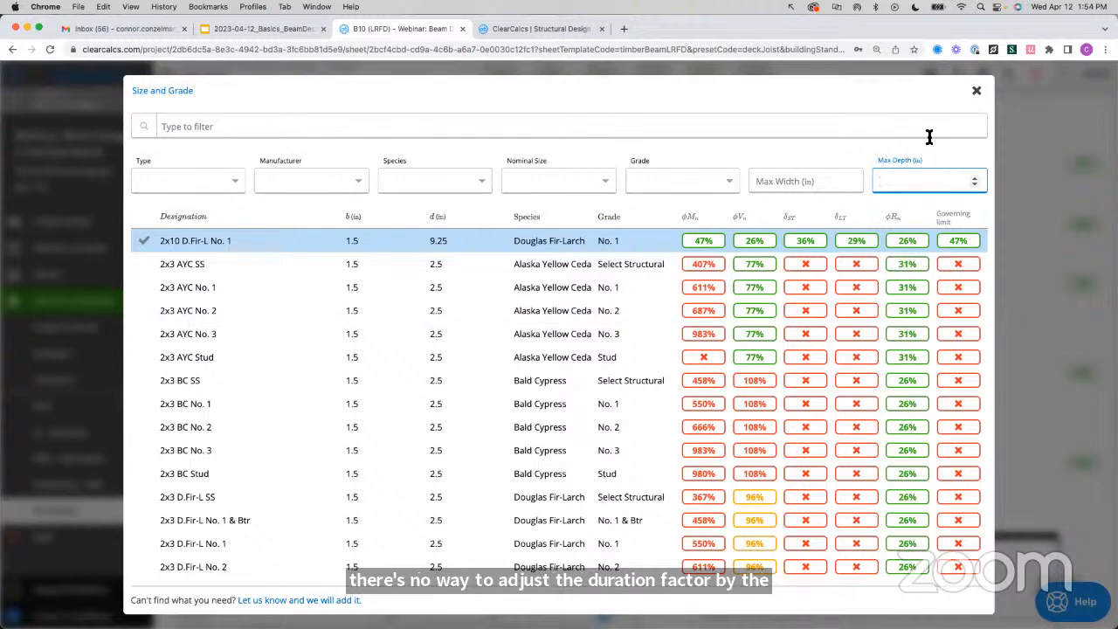
click(977, 90)
- Read the Live Load Type description and its LL factor in B10 (LRFD), and view the available live load options
scroll(565, 276, down, 10)
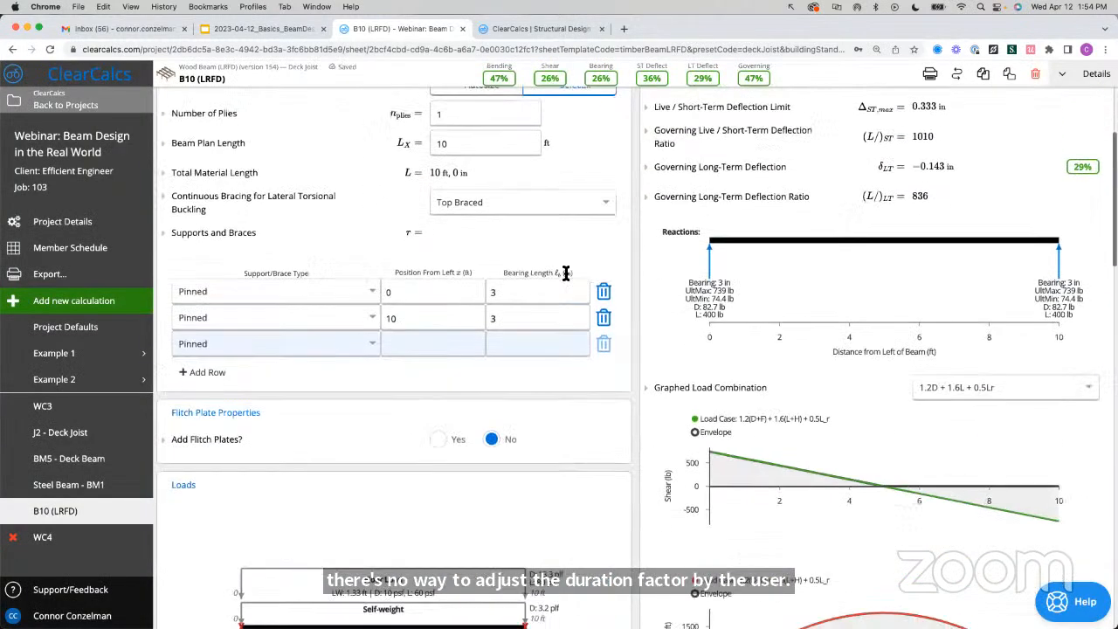
scroll(564, 266, down, 5)
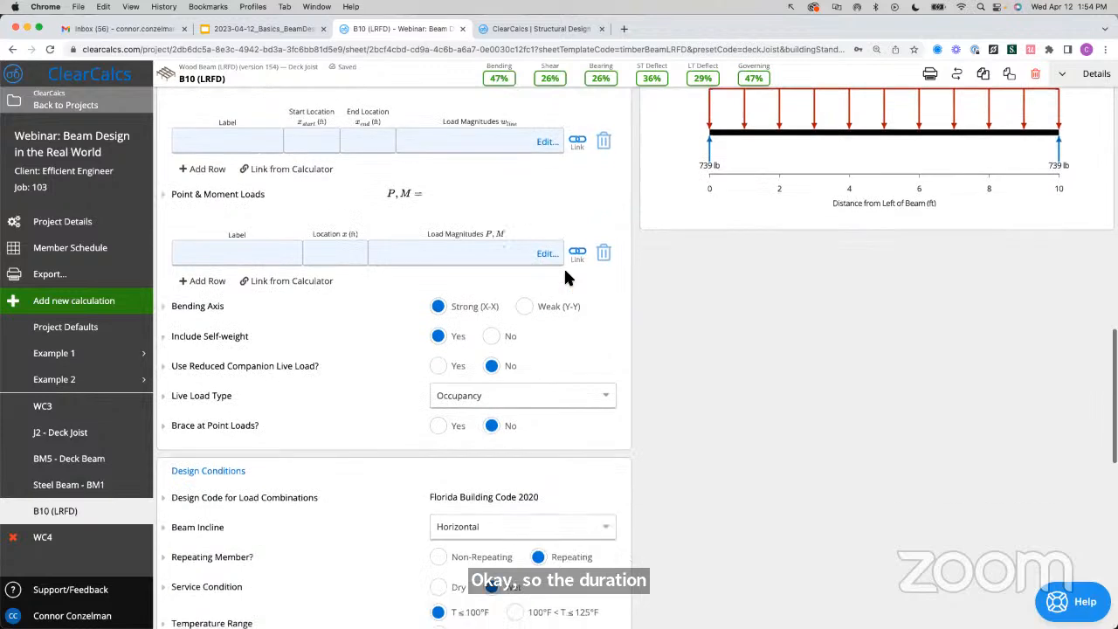
click(214, 391)
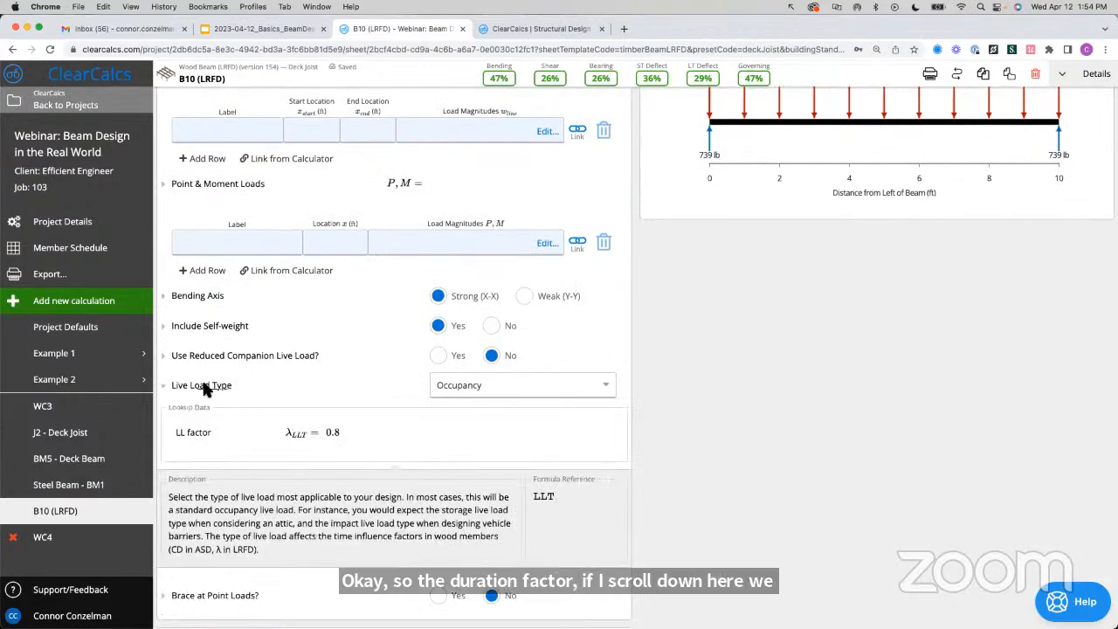
click(204, 389)
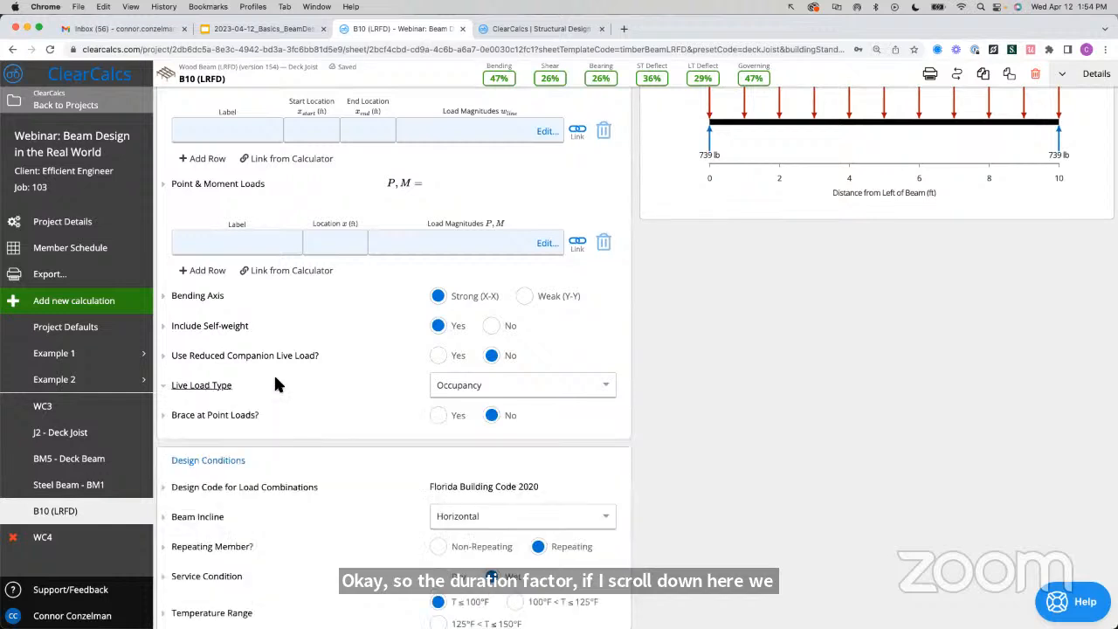
click(451, 385)
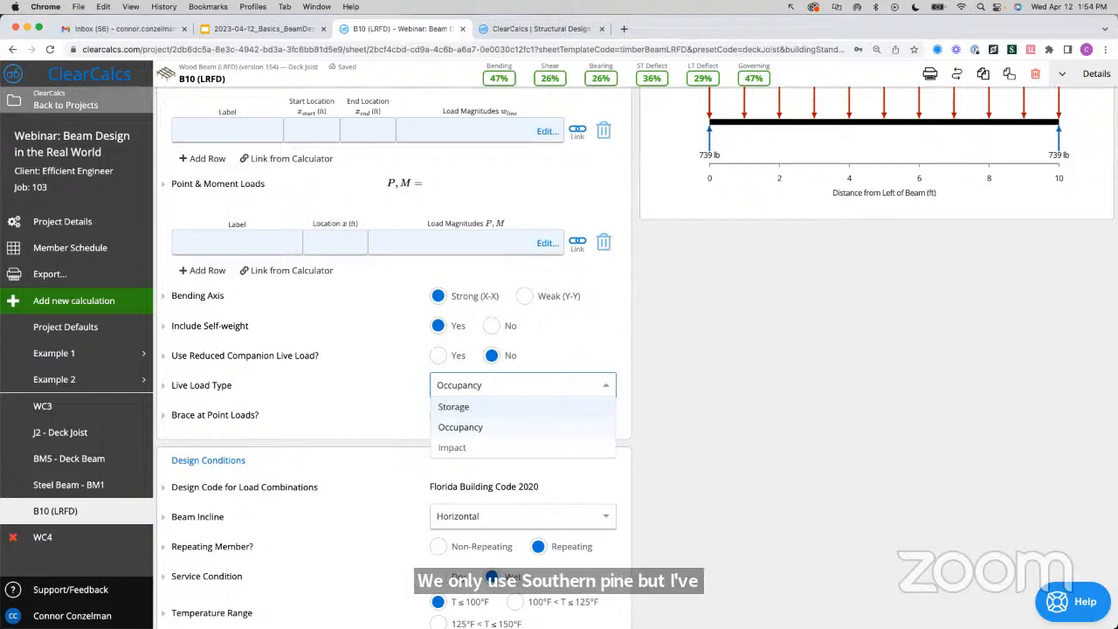
- Review the Preferred Sections area in the Project Details and return to the B10 (LRFD) sheet
click(64, 222)
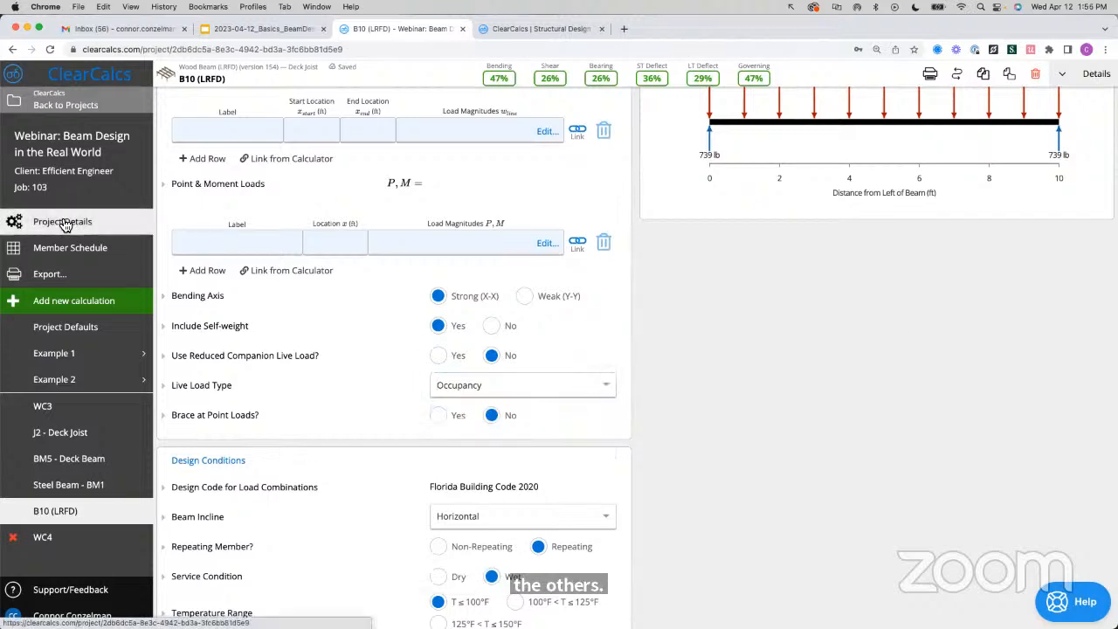
scroll(320, 466, down, 3)
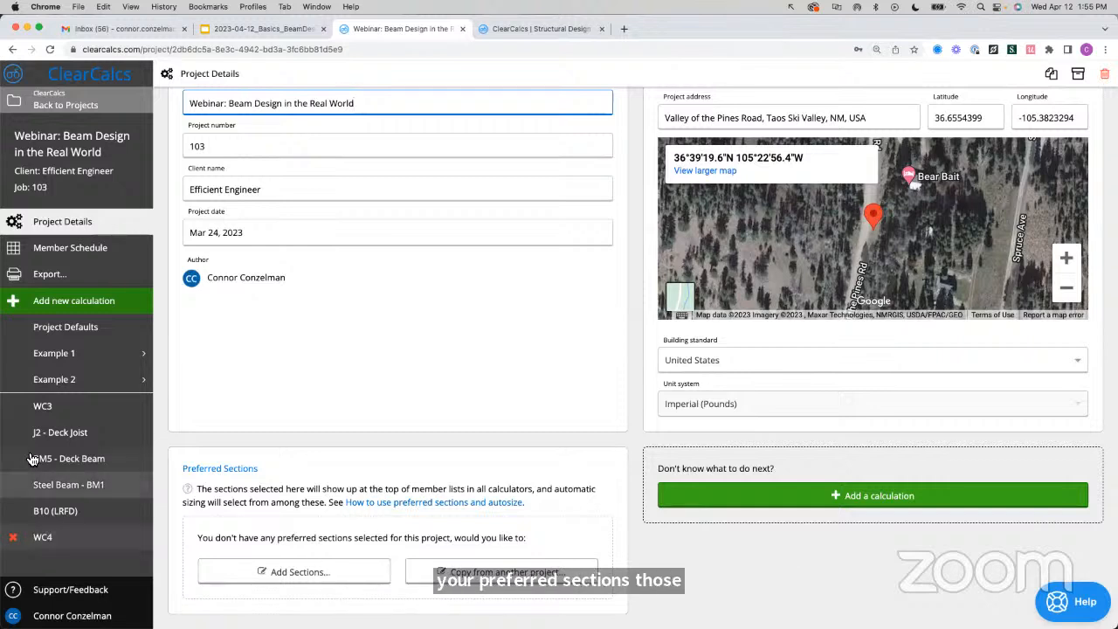
click(77, 513)
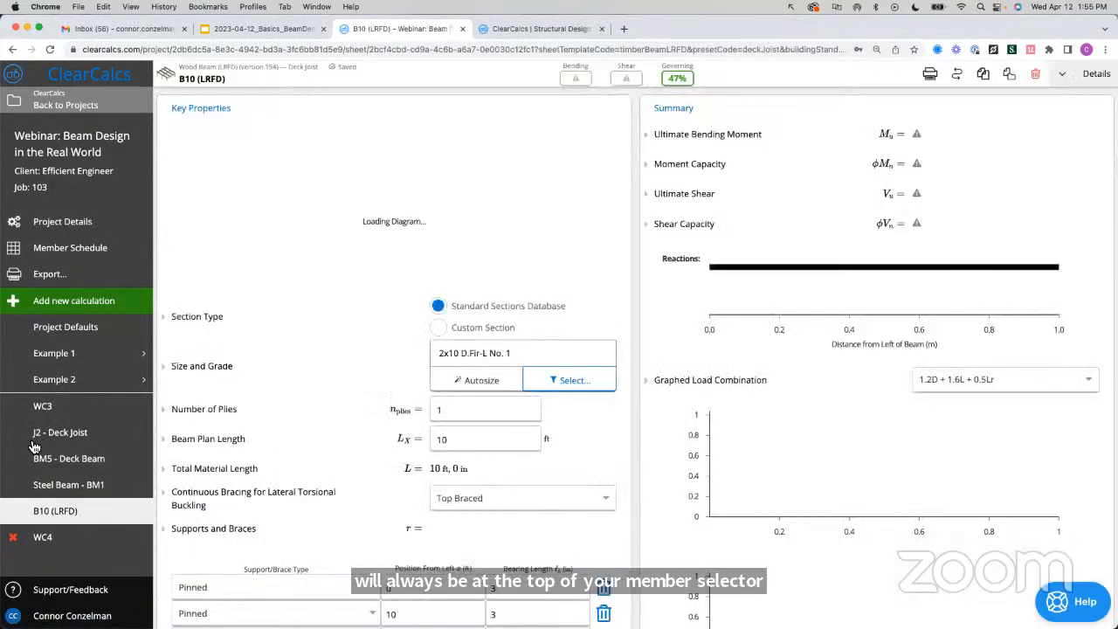
- Add the 2x3 Alaska Yellow Cedar Select Structural, No. 2 and Stud sections to the project's preferred sections
click(75, 229)
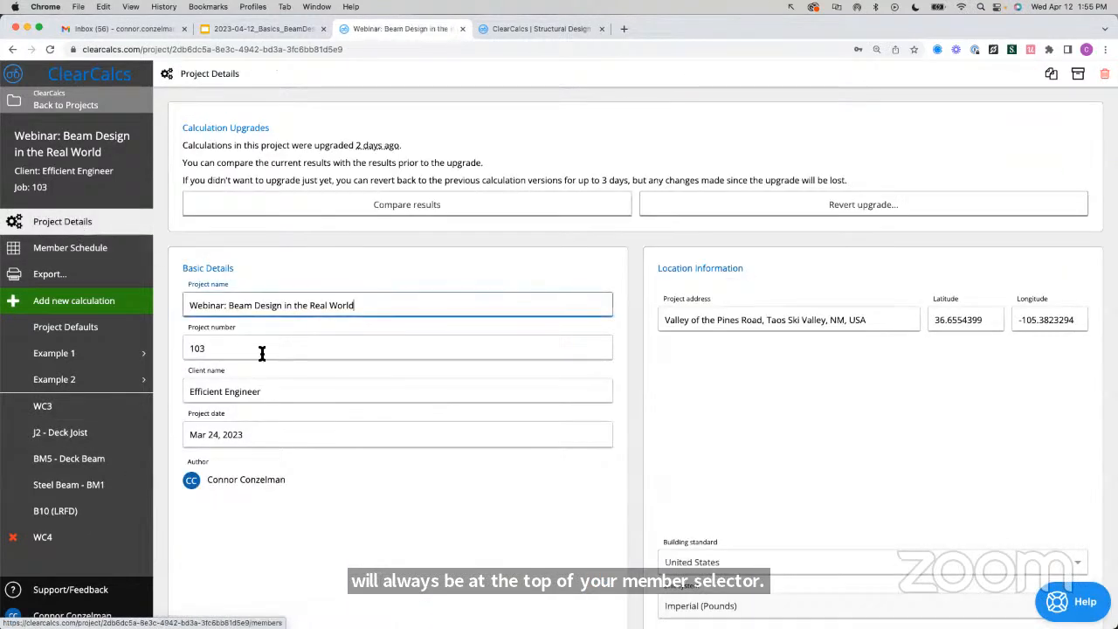
scroll(280, 524, down, 4)
click(300, 570)
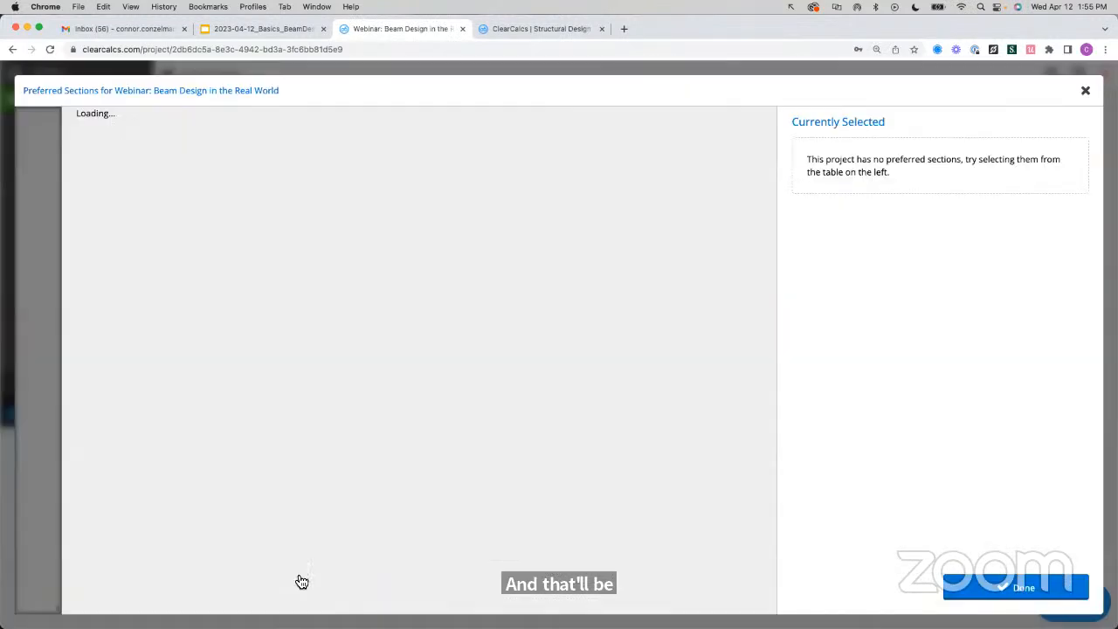
click(294, 330)
click(291, 375)
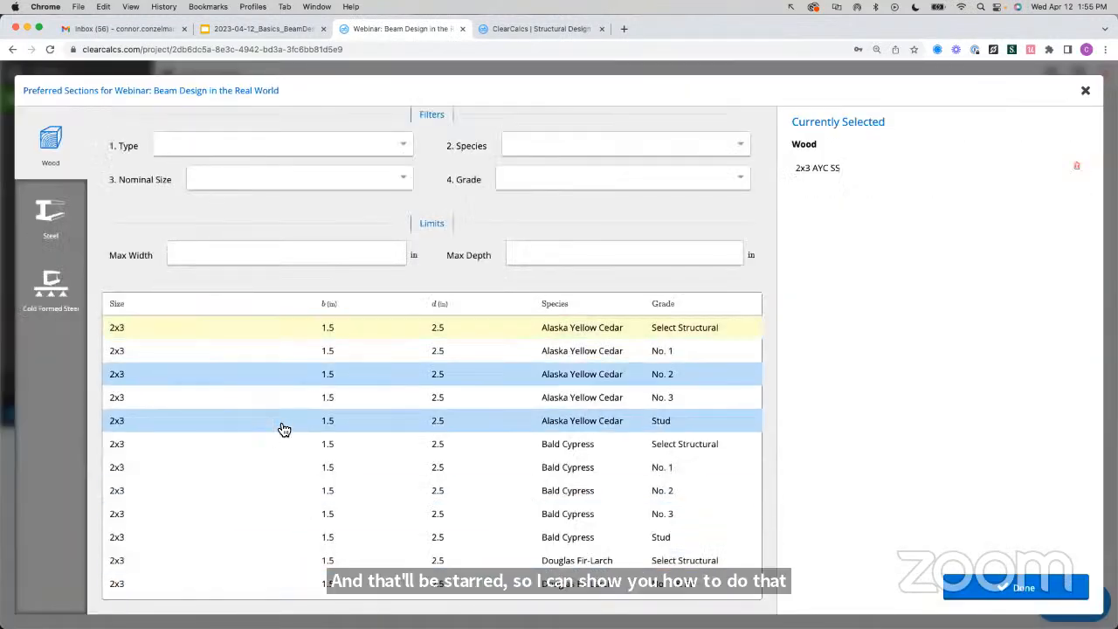
click(282, 429)
- Browse the Species filter options for preferred wood sections and close the preferred sections editor without filtering
click(545, 145)
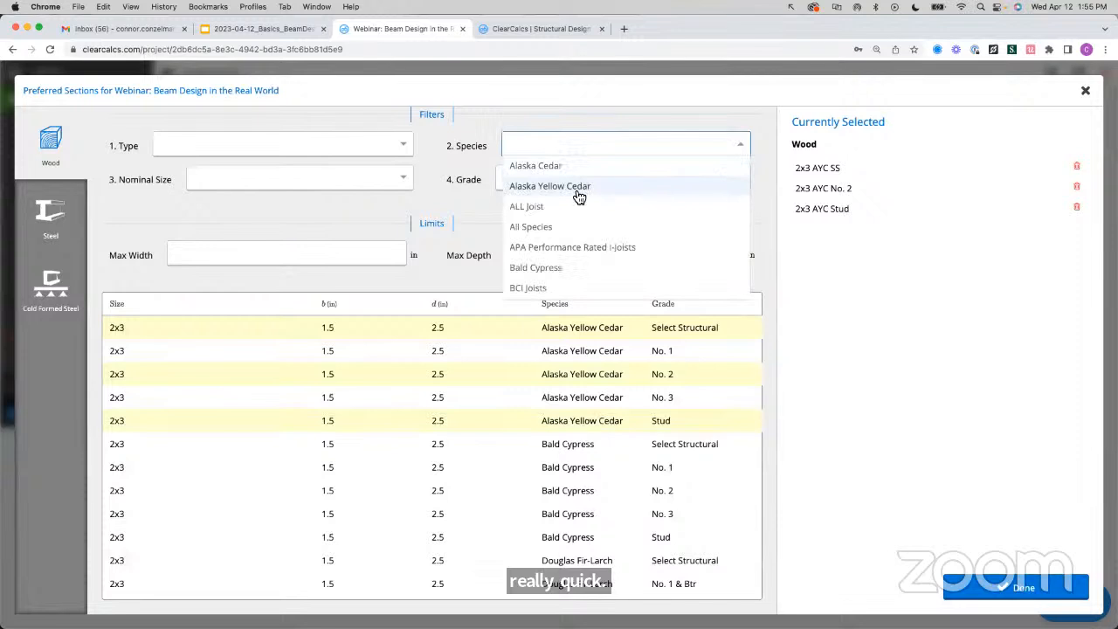
scroll(578, 194, down, 10)
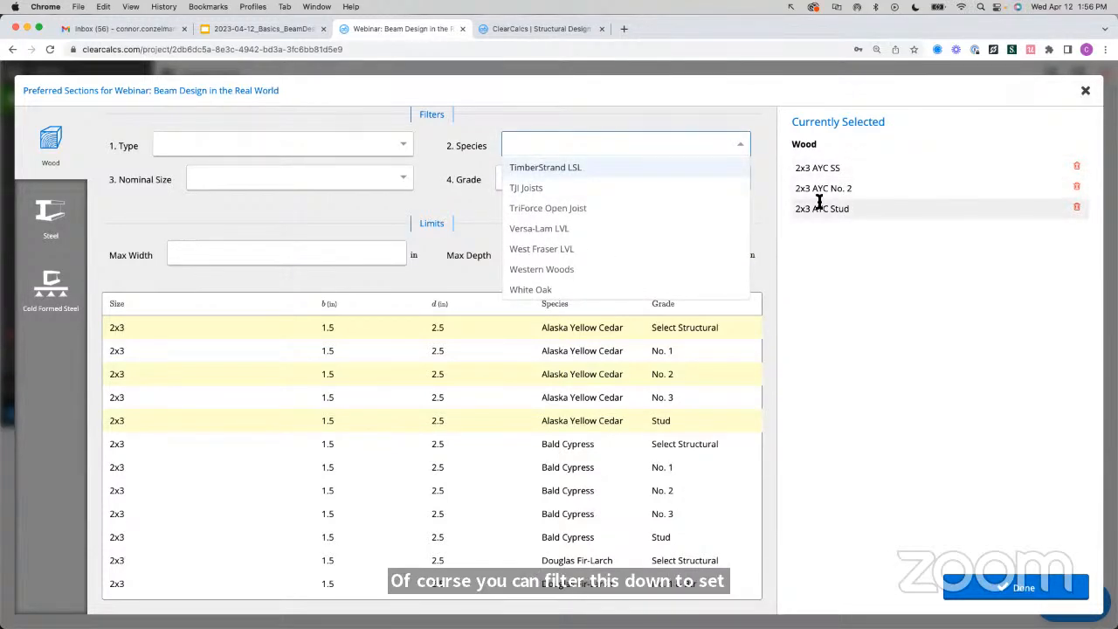
click(1085, 91)
click(1085, 91)
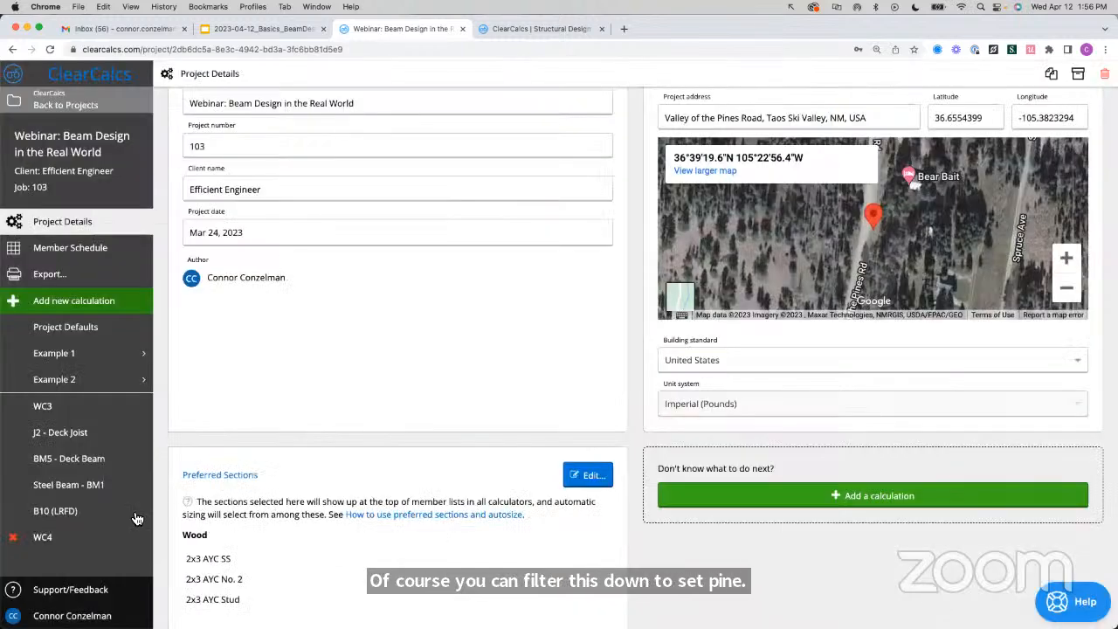
- Check where the preferred sections are listed in B10 (LRFD)'s size and grade selection, keeping the current section
click(98, 518)
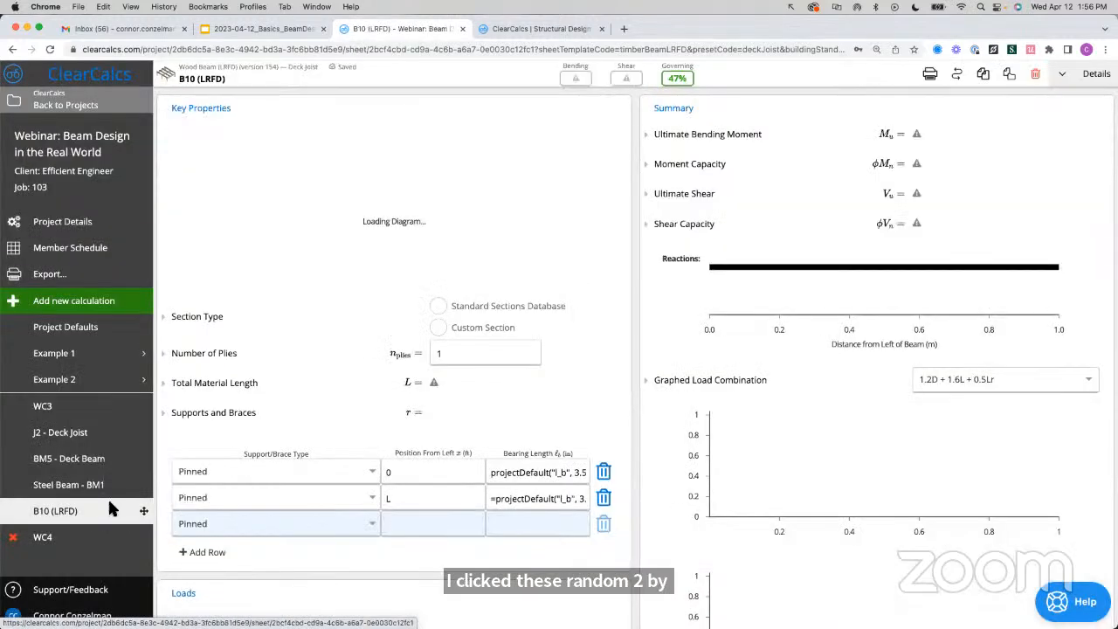
click(600, 381)
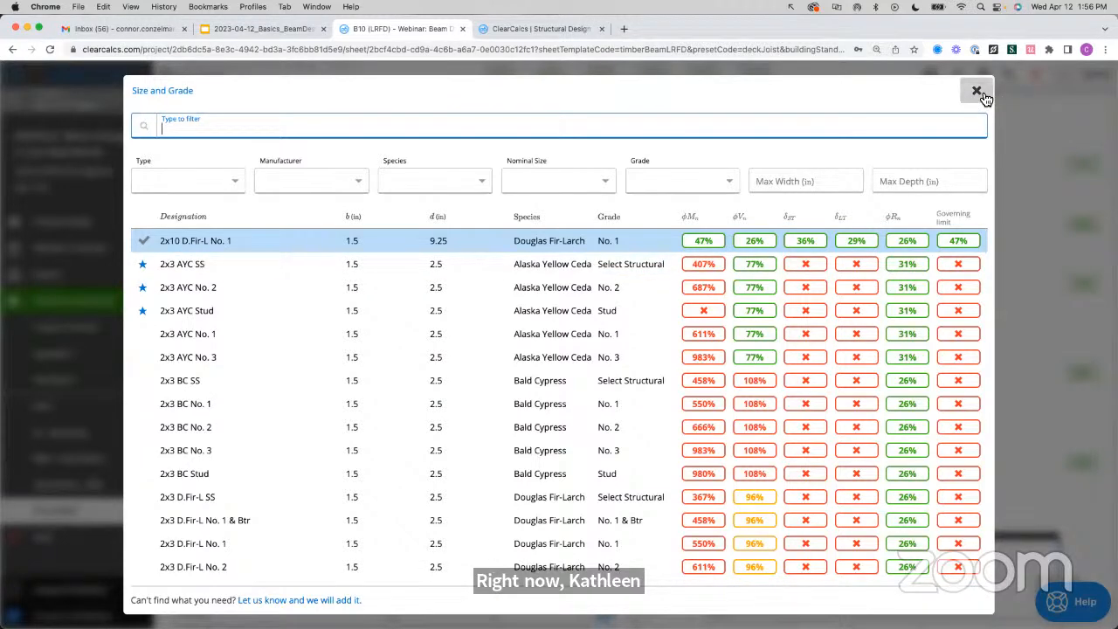
click(977, 91)
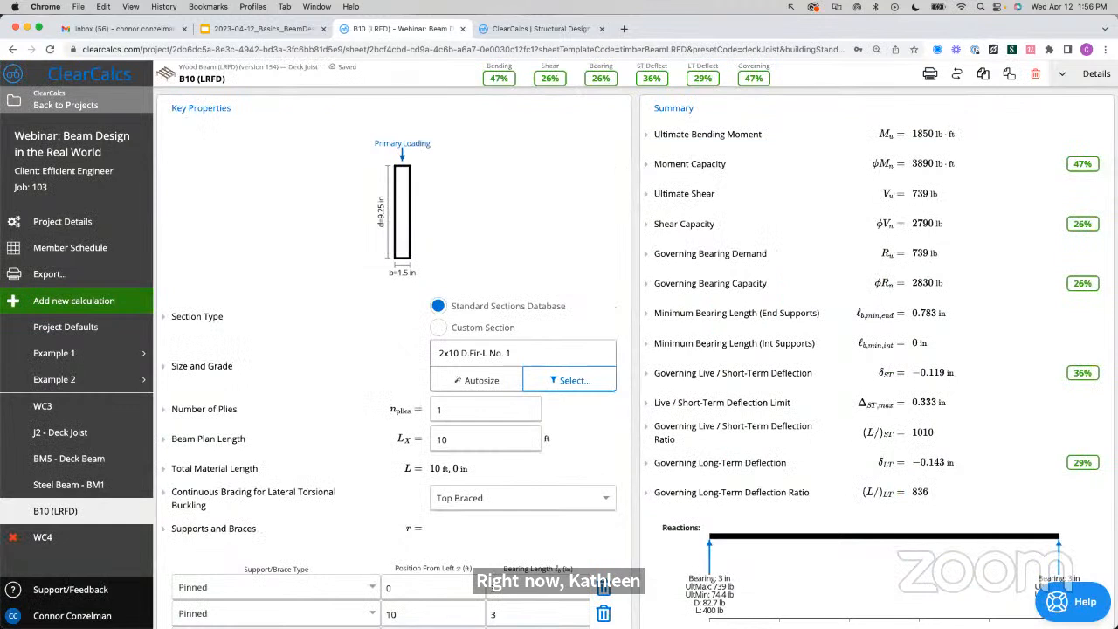